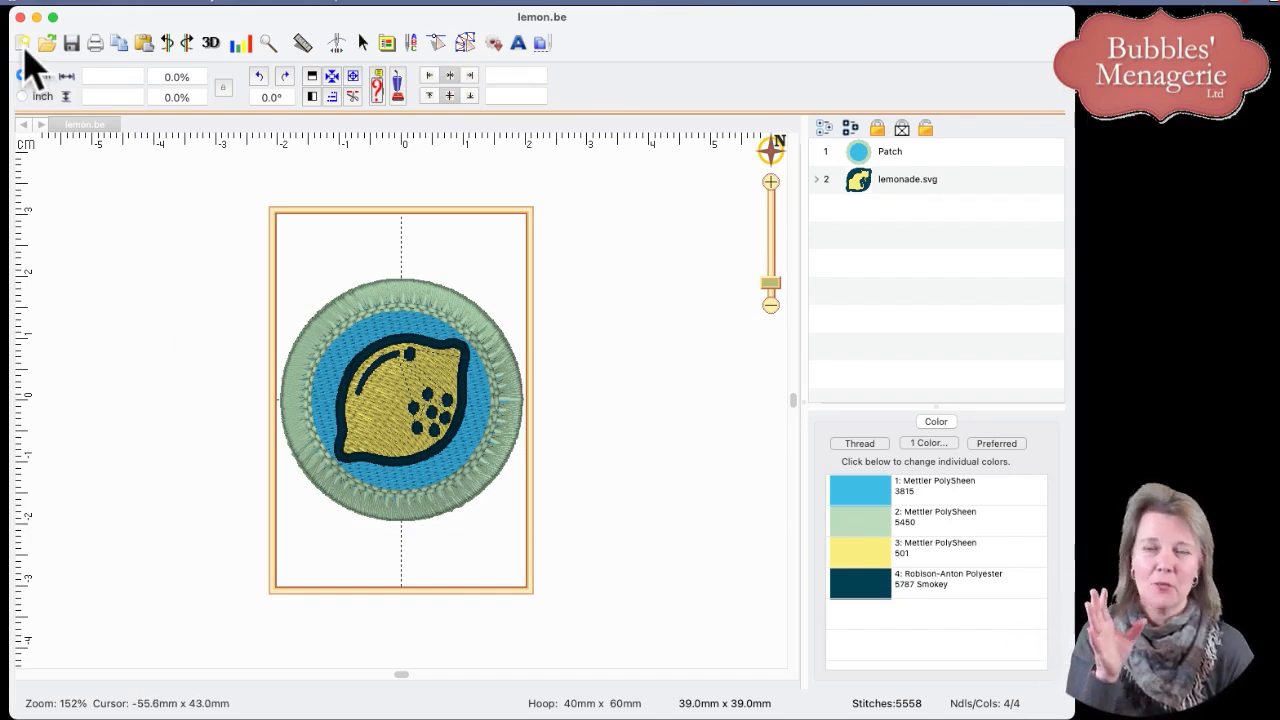
Step: Start a new blank design and switch to the full digitizing mode with its drawing and stitch tools
left_click(25, 48)
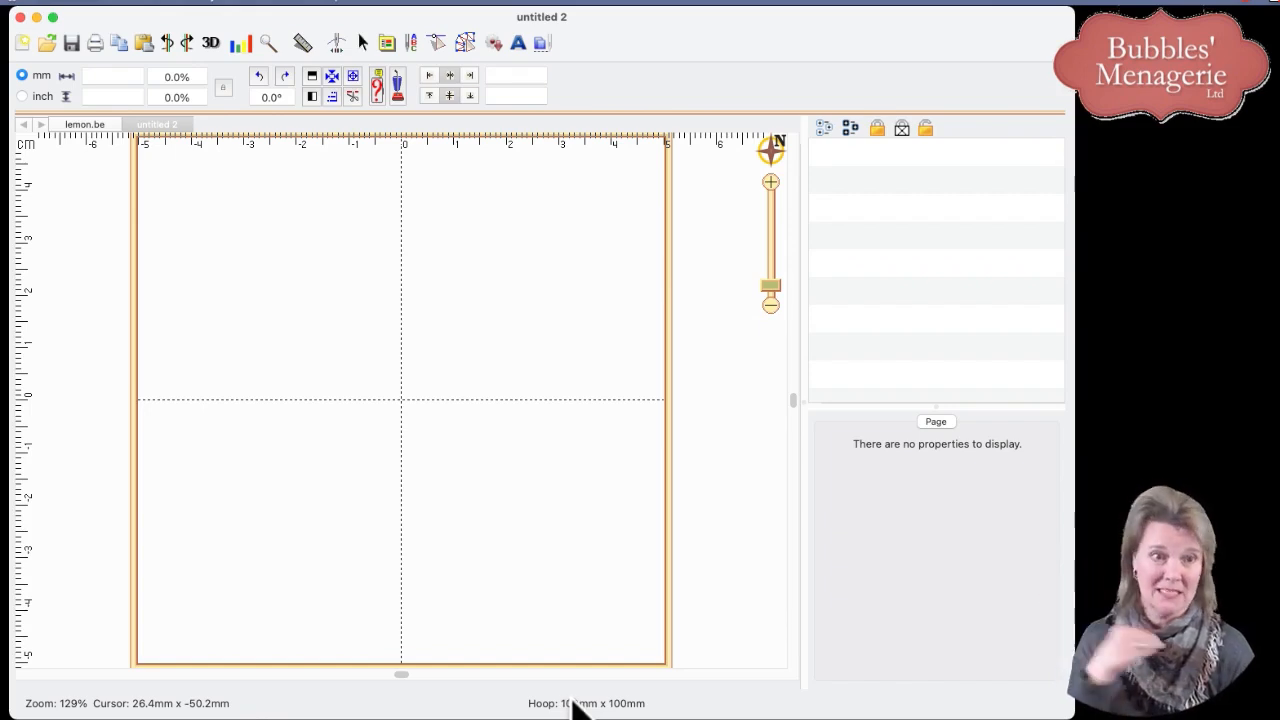
left_click(494, 43)
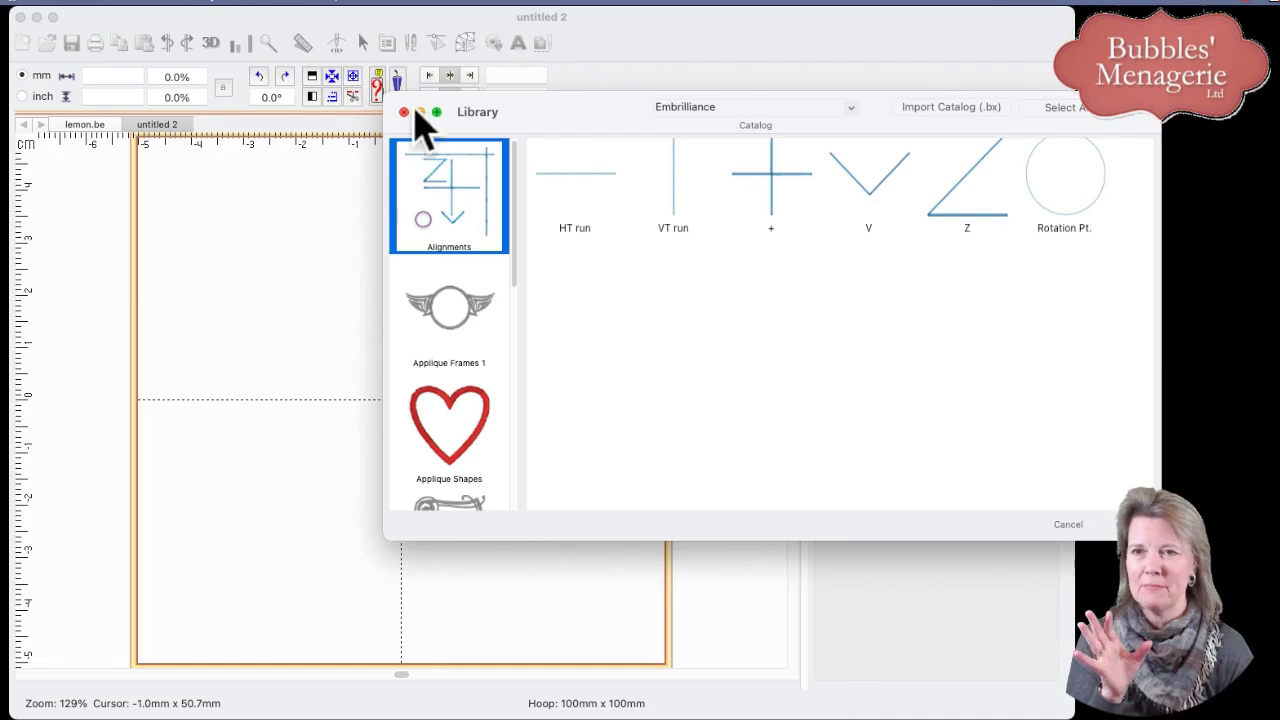
left_click(404, 112)
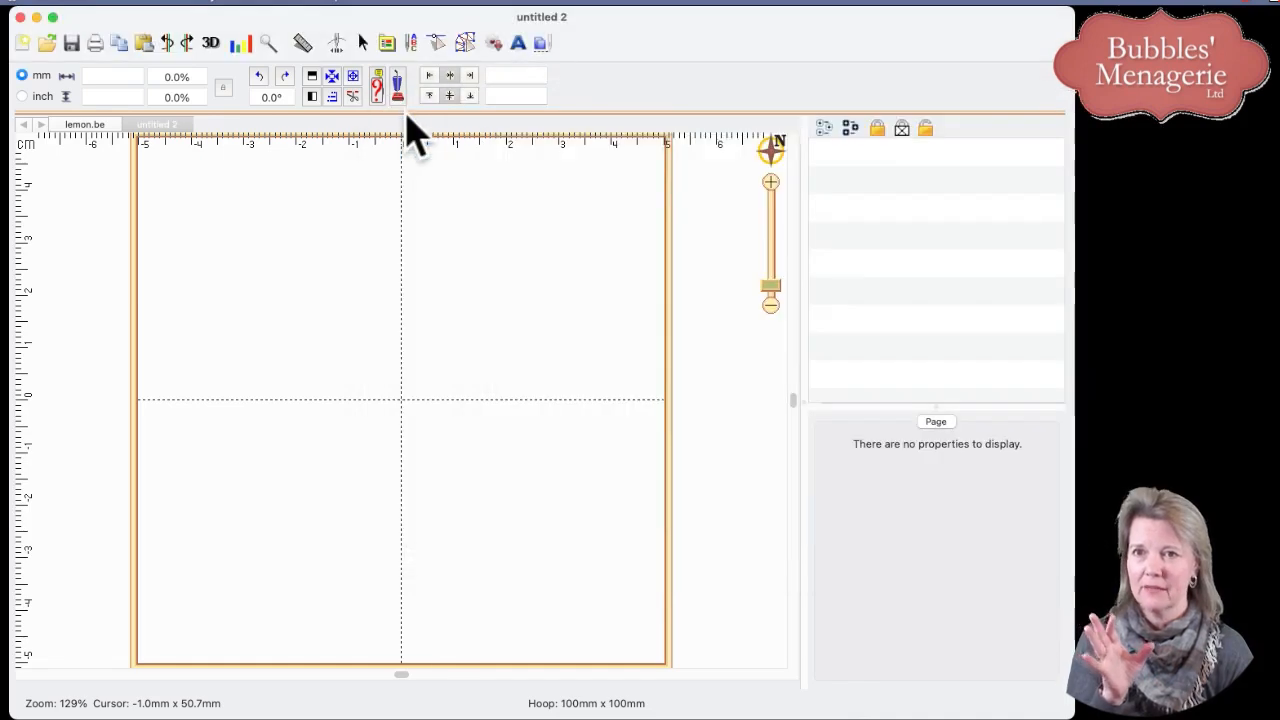
left_click(466, 44)
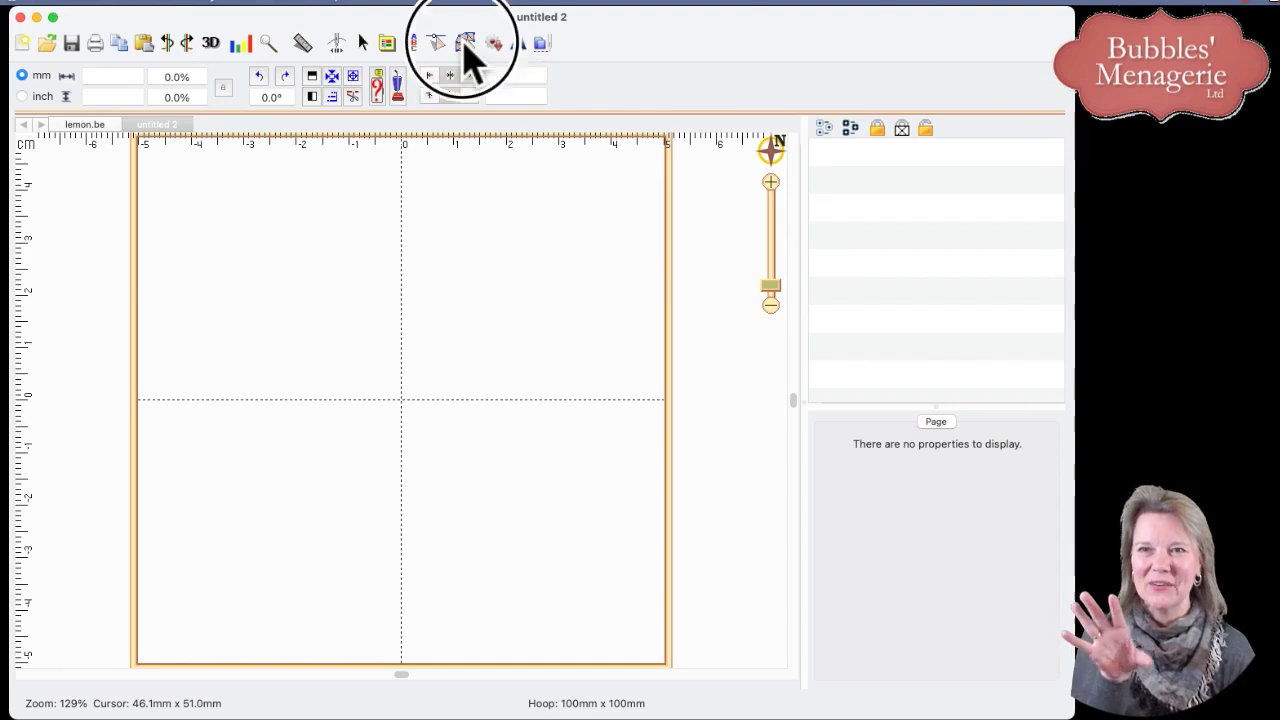
left_click(466, 44)
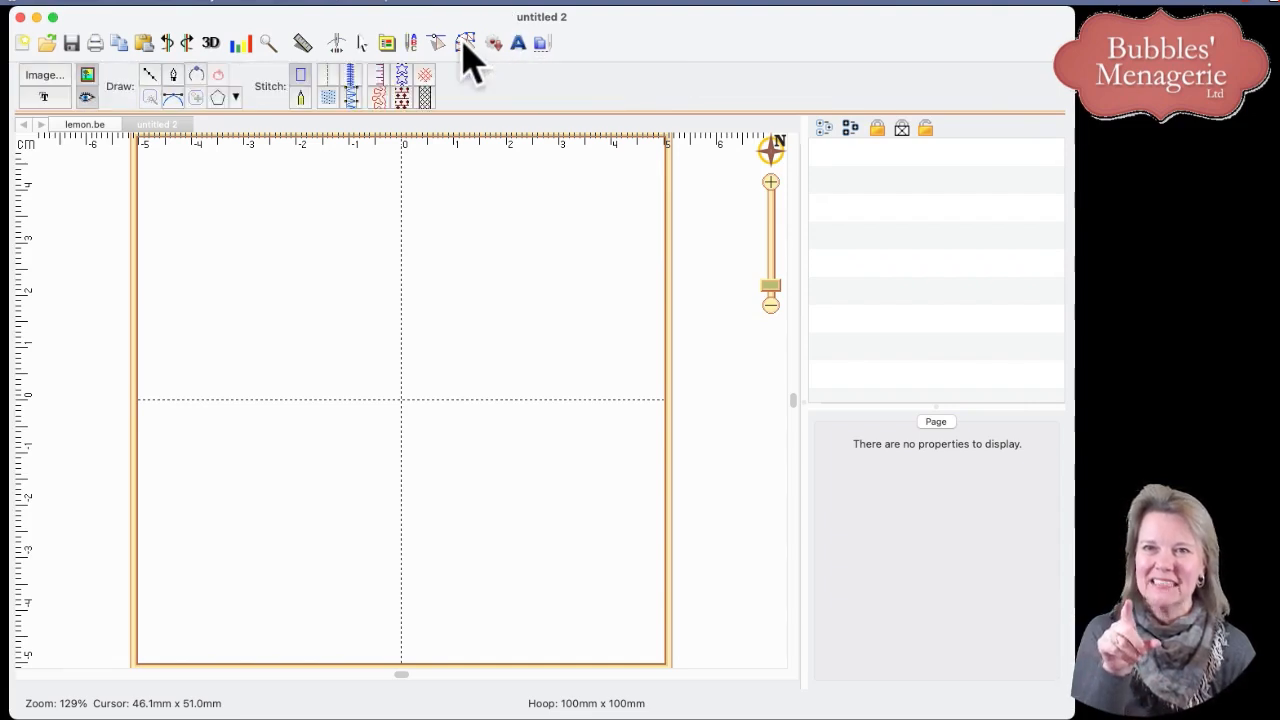
left_click(466, 44)
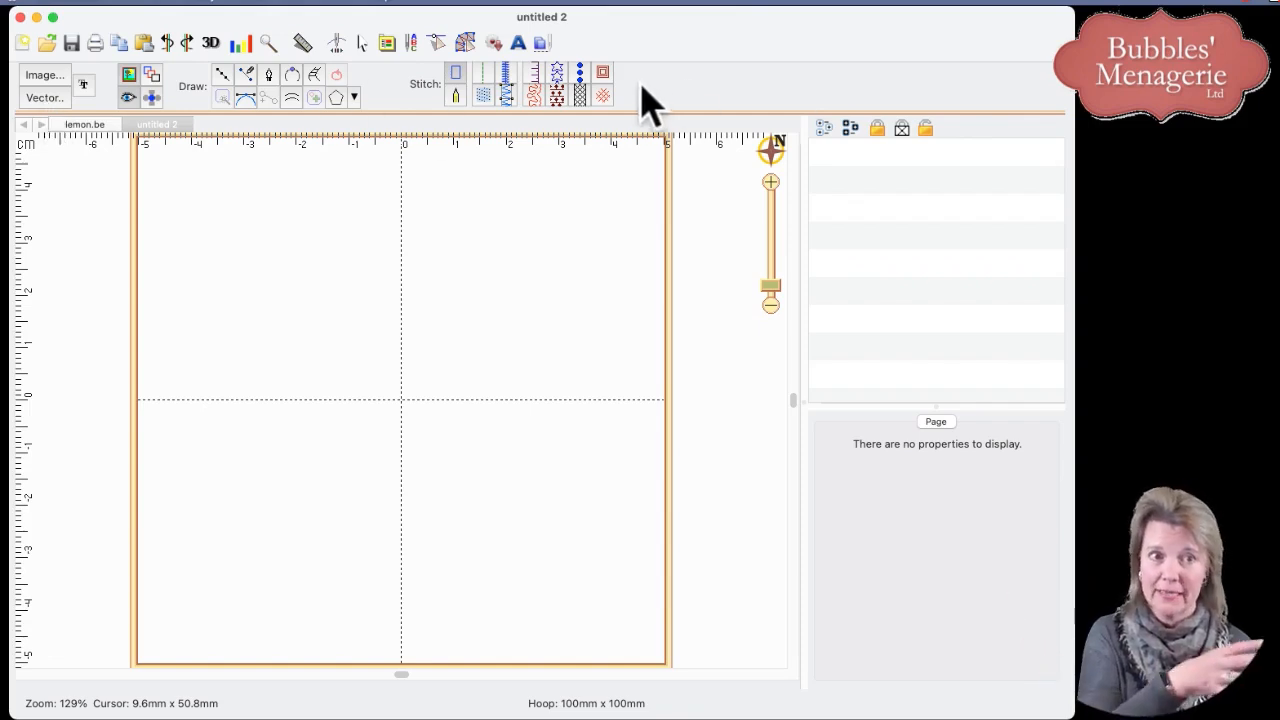
Step: Import the vector file lemonade.svg from the SVG folder into the blank design
left_click(41, 99)
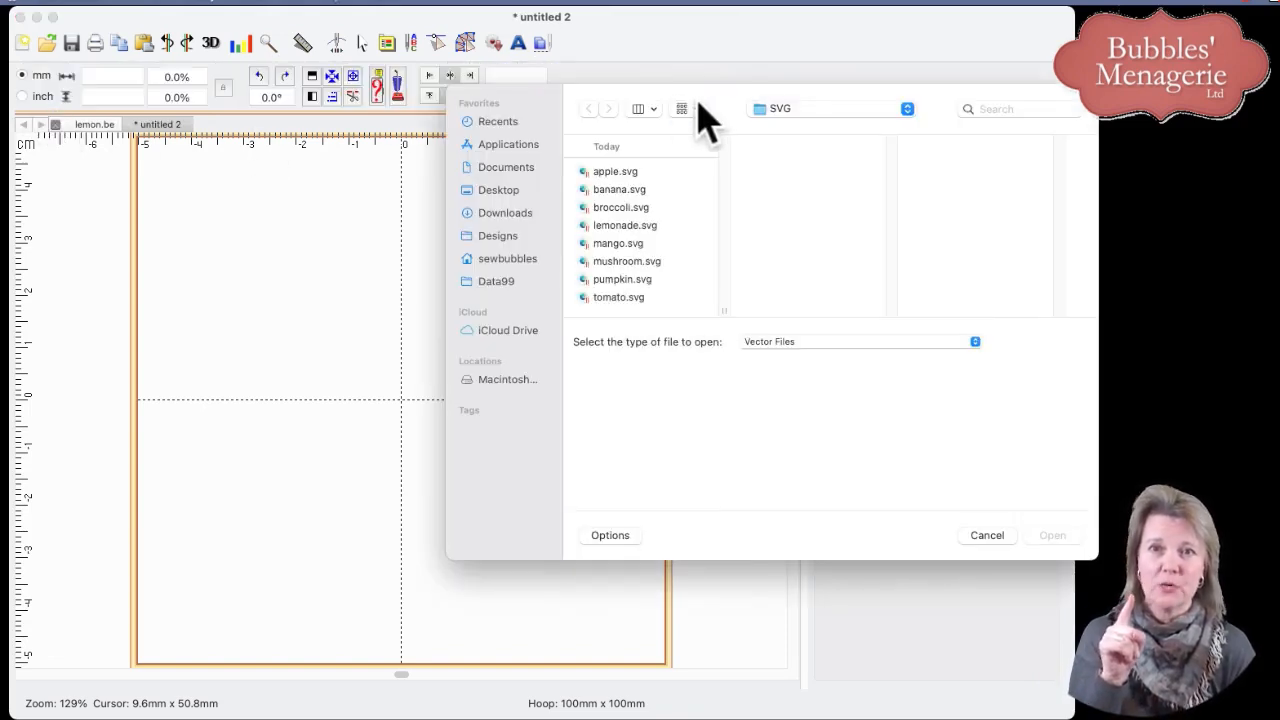
left_click_drag(720, 110, 580, 100)
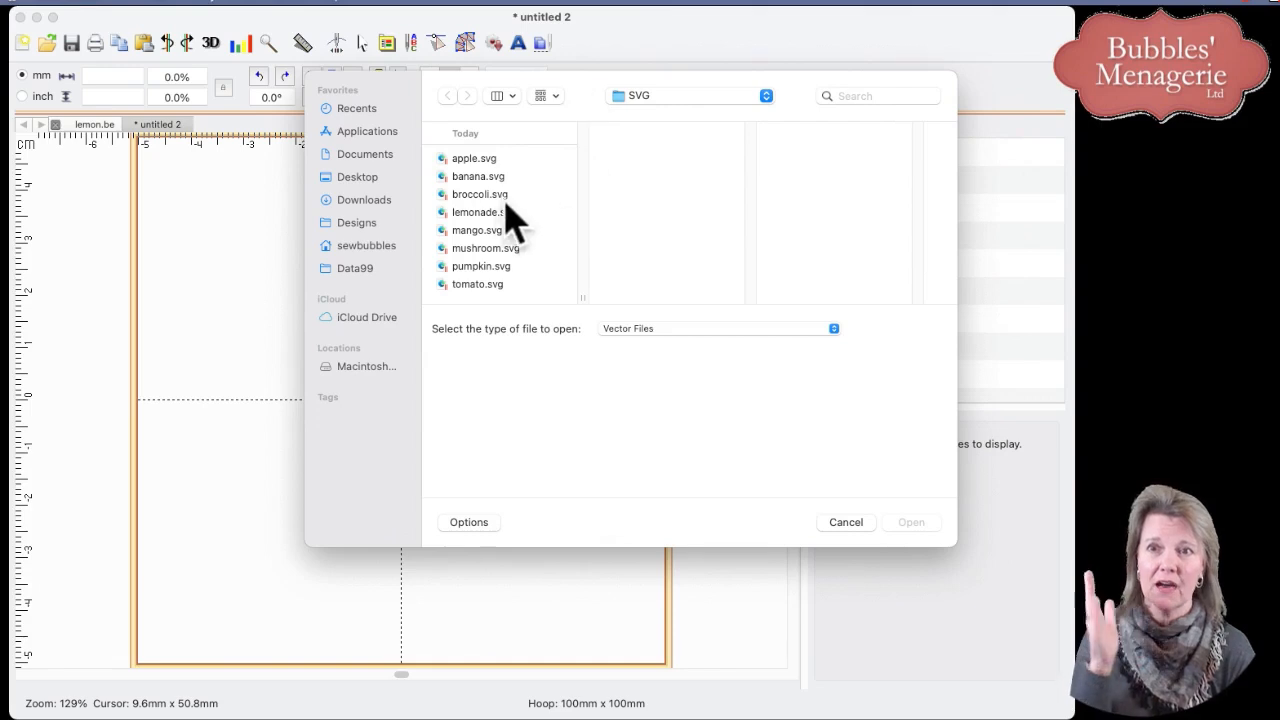
left_click(489, 163)
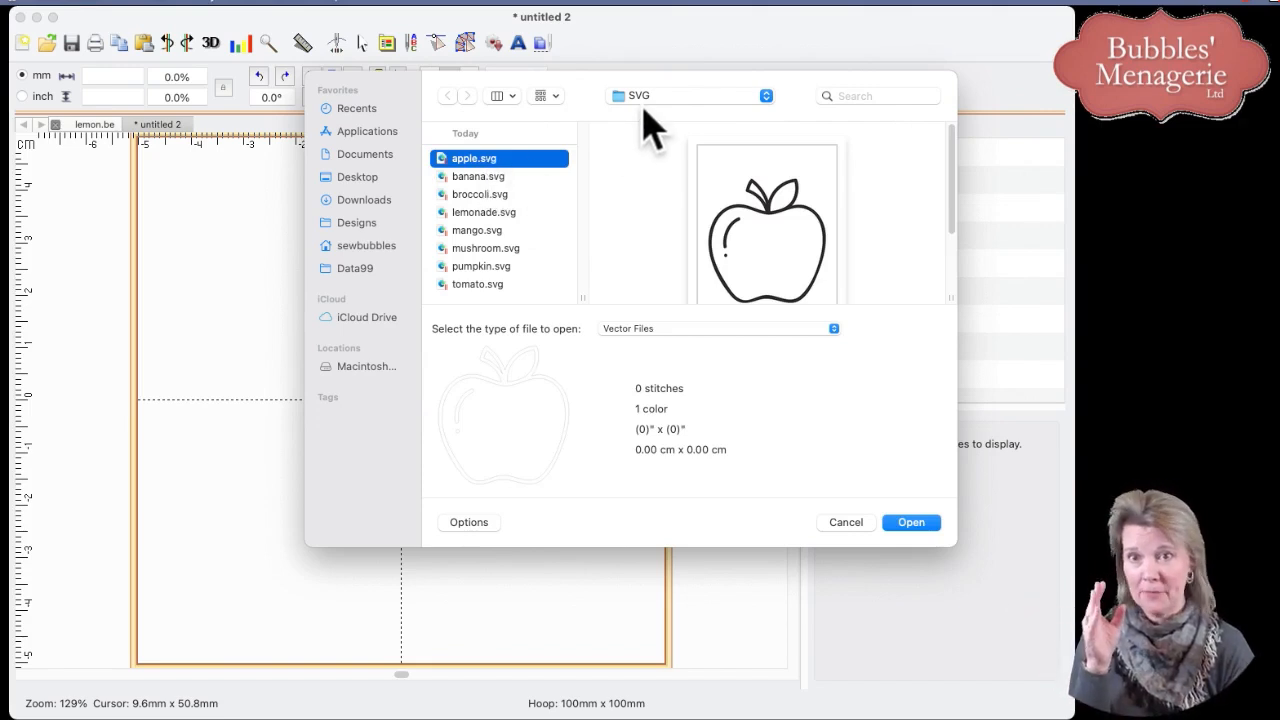
left_click(498, 215)
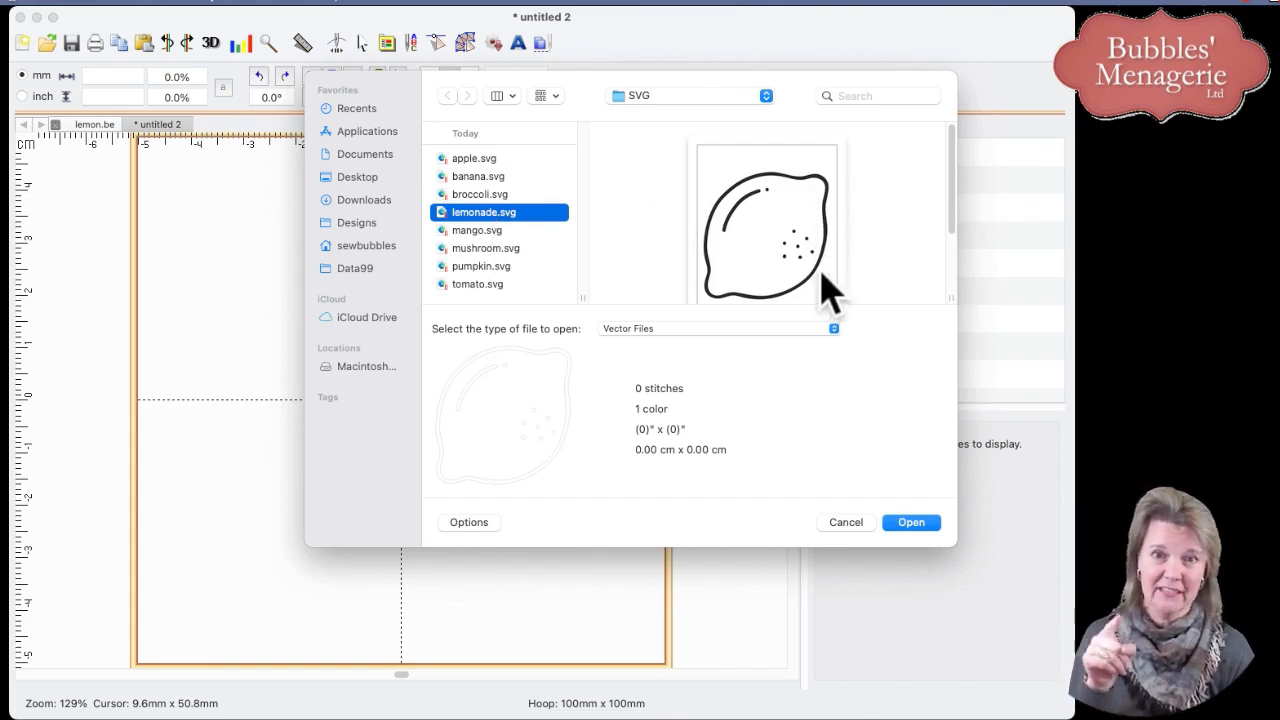
left_click(910, 522)
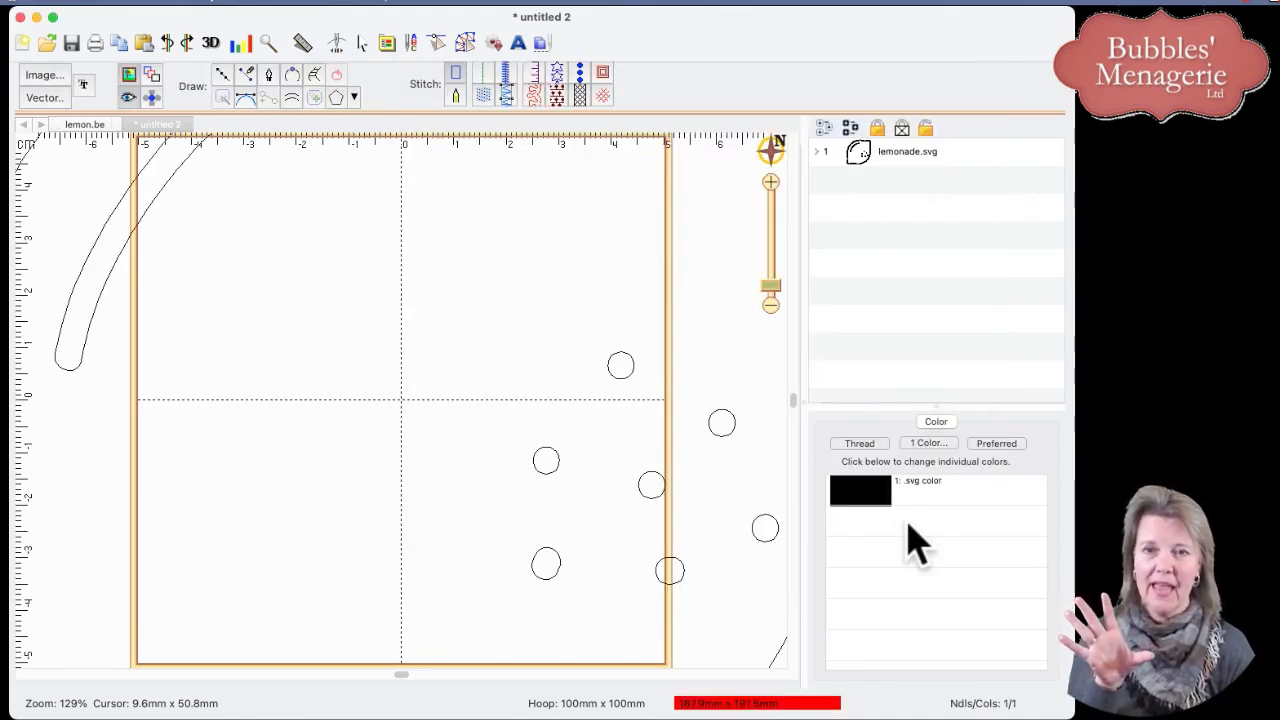
Step: Scale the whole lemon artwork down proportionally to about 78 x 79 mm so it fits inside the 100 mm hoop
left_click(772, 300)
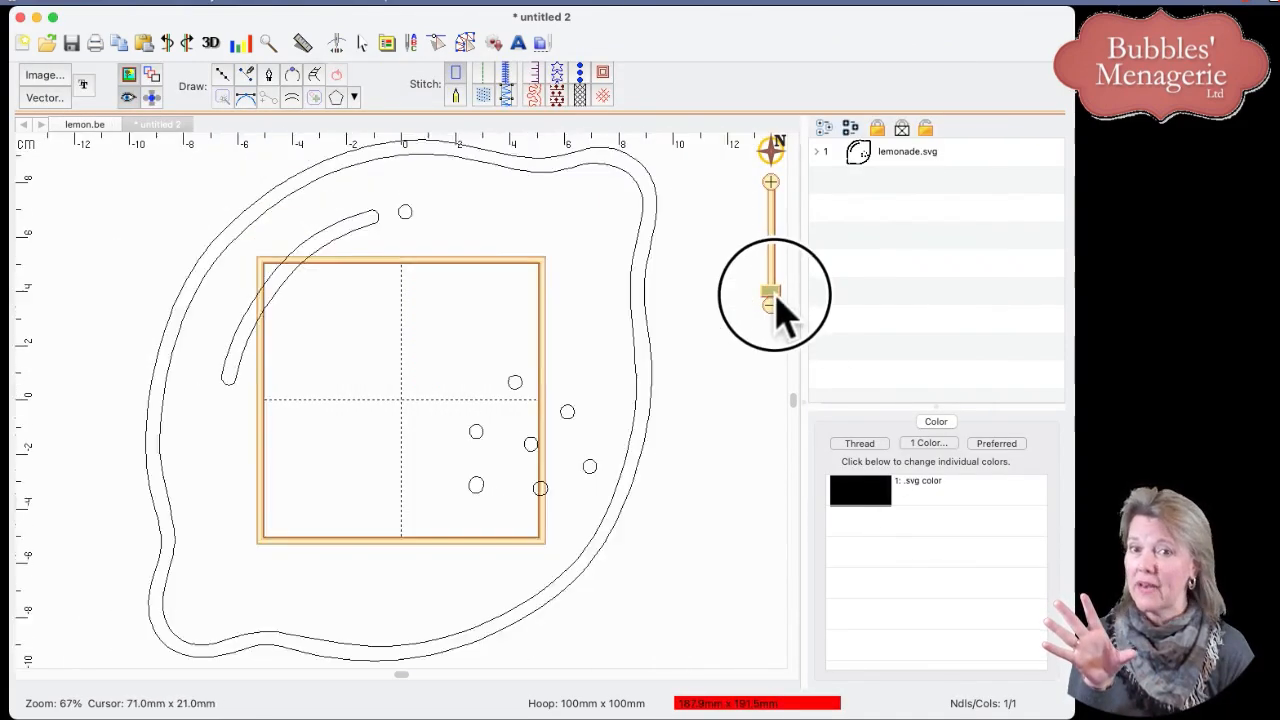
left_click(772, 300)
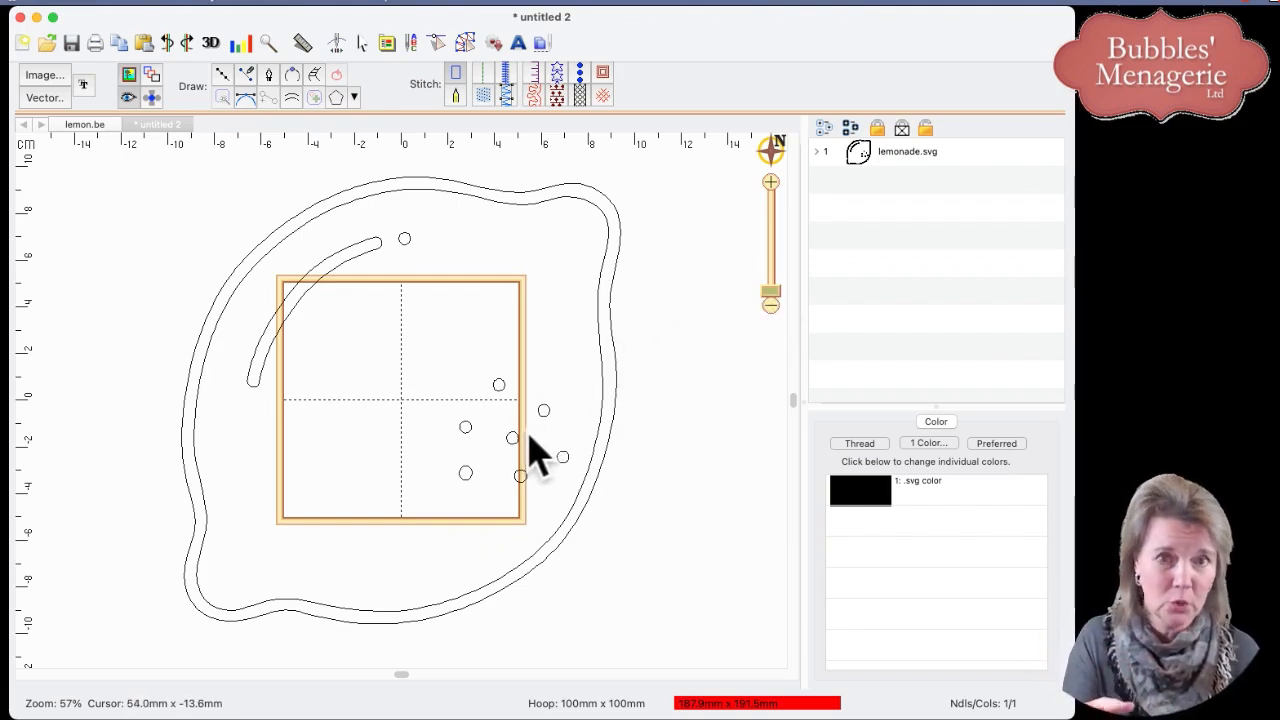
left_click(858, 160)
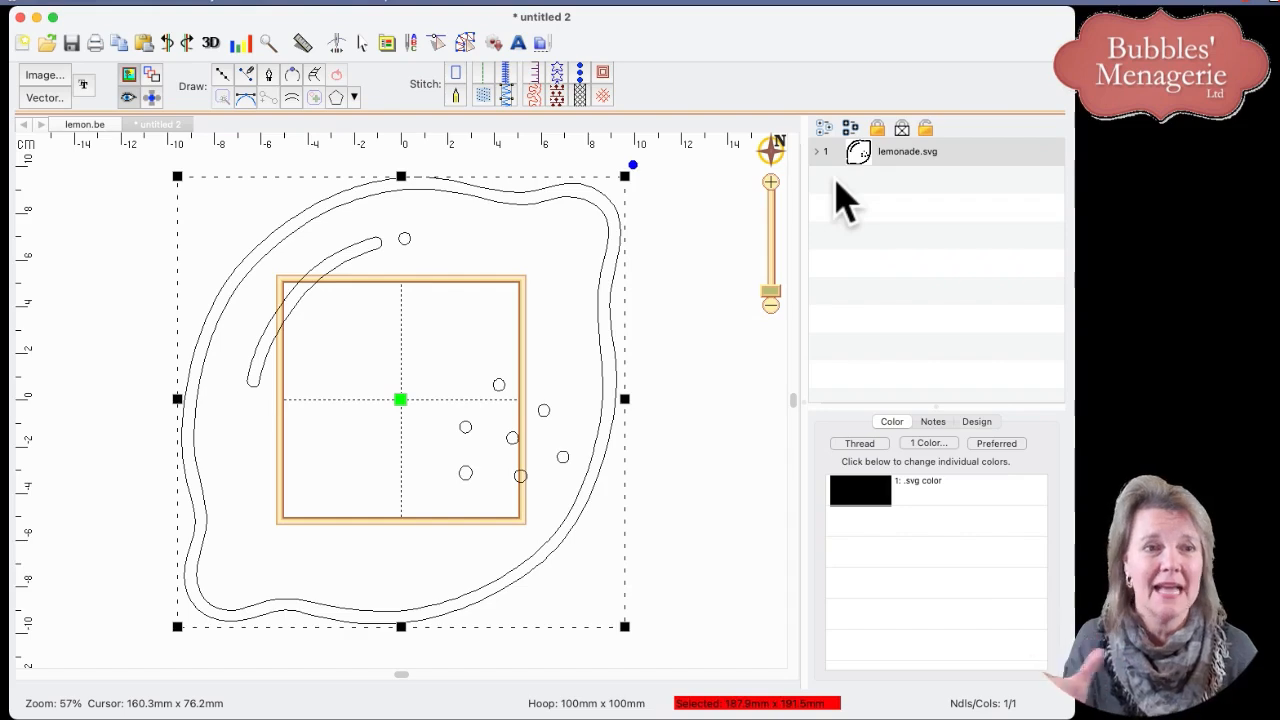
left_click(672, 350)
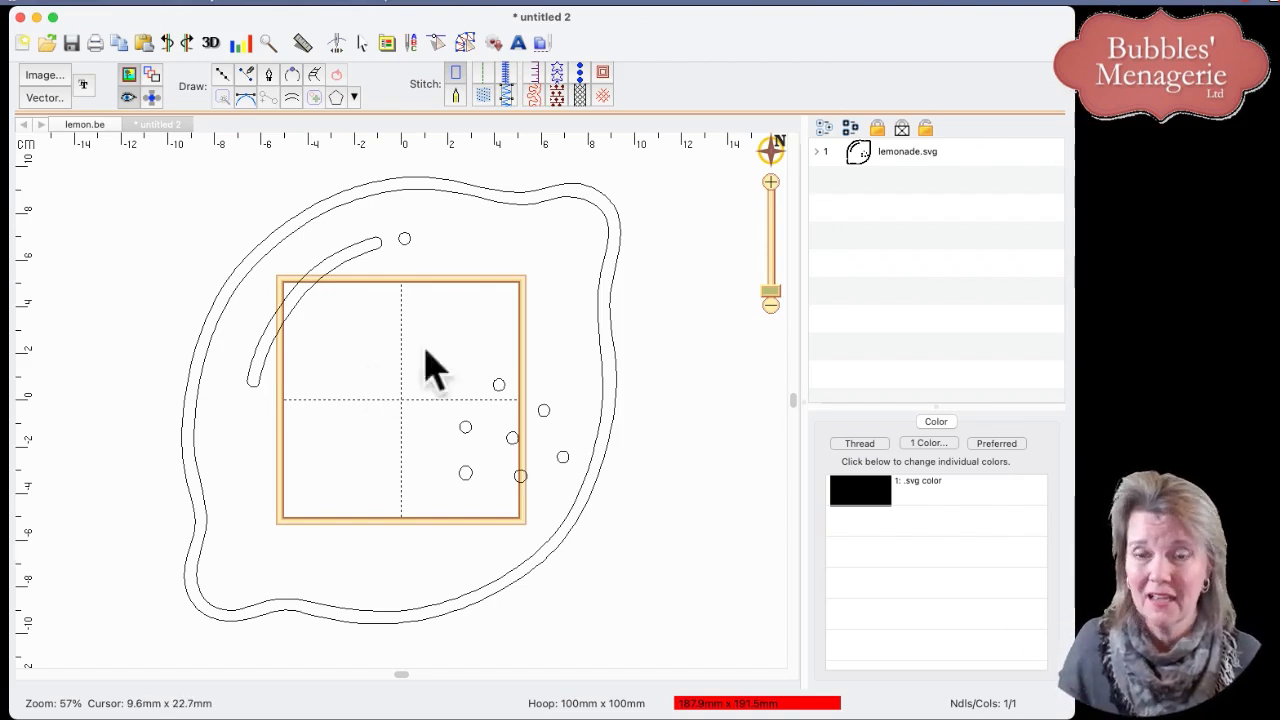
left_click(858, 160)
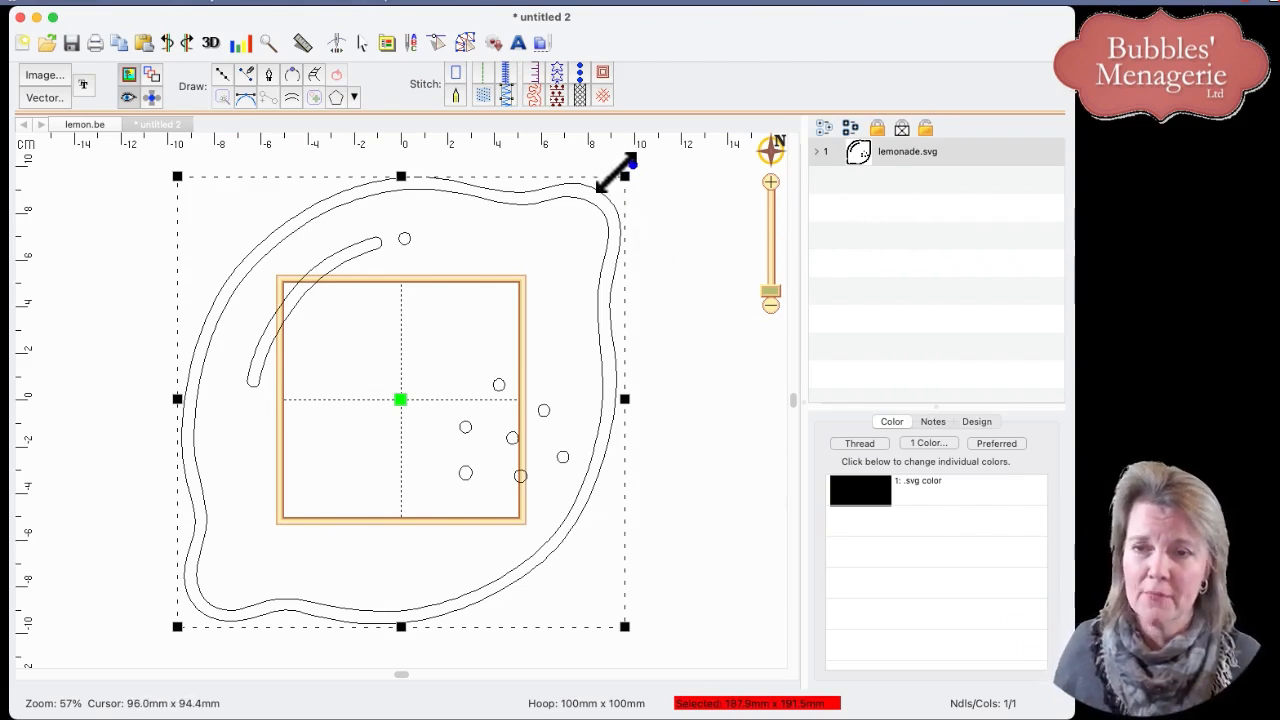
left_click_drag(615, 172, 384, 445)
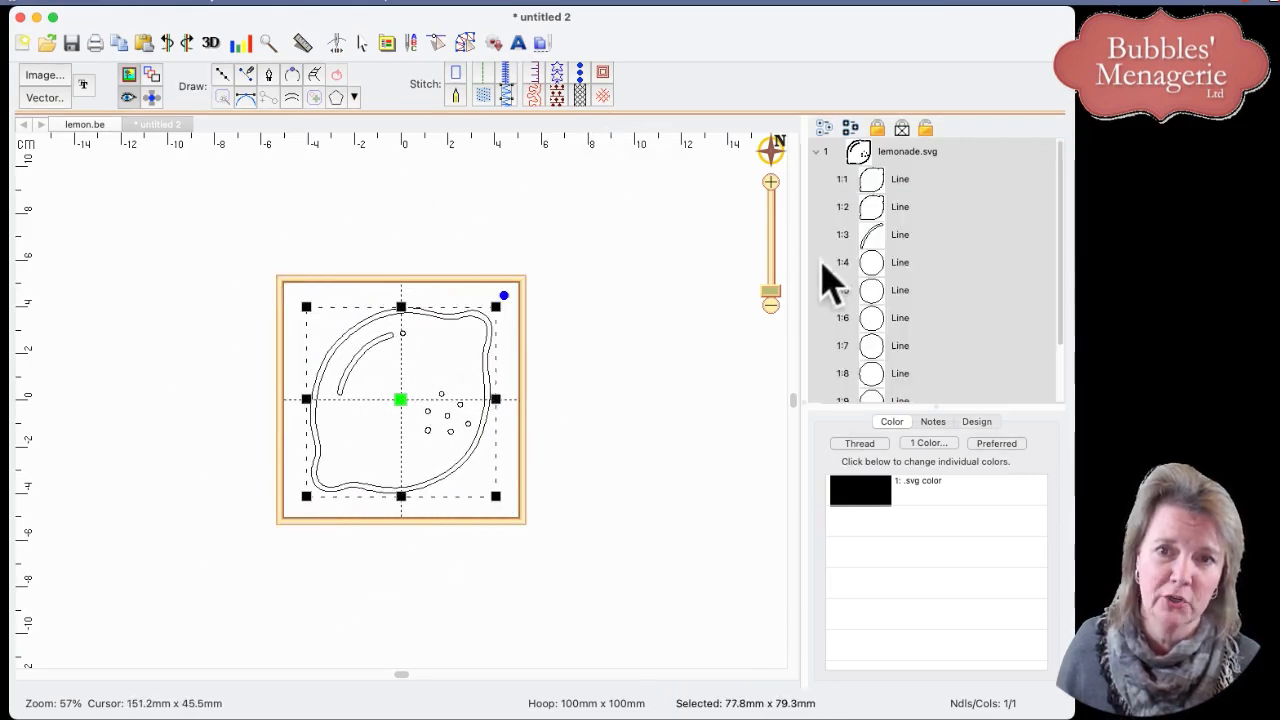
Step: Examine the separate lines of the imported lemon and compare them with the stitched lemon in lemon.be
left_click_drag(775, 295, 779, 287)
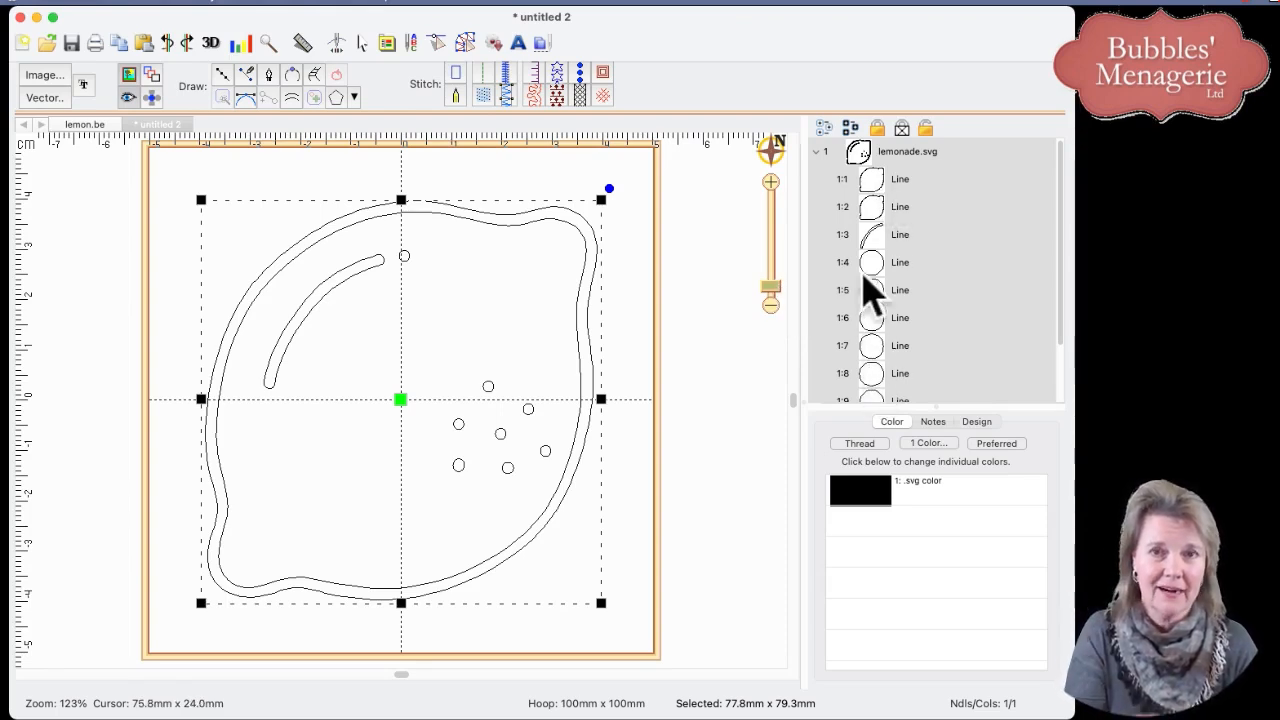
left_click_drag(1058, 232, 1060, 200)
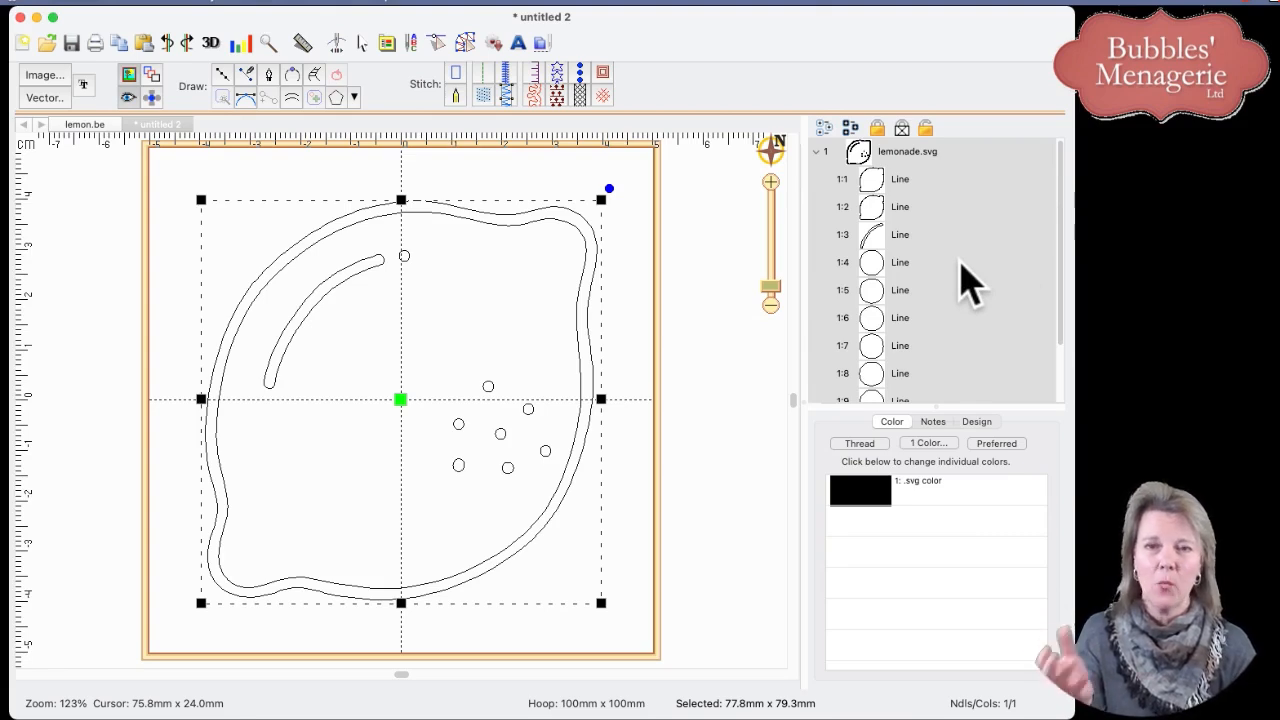
left_click(88, 126)
left_click_drag(770, 284, 770, 266)
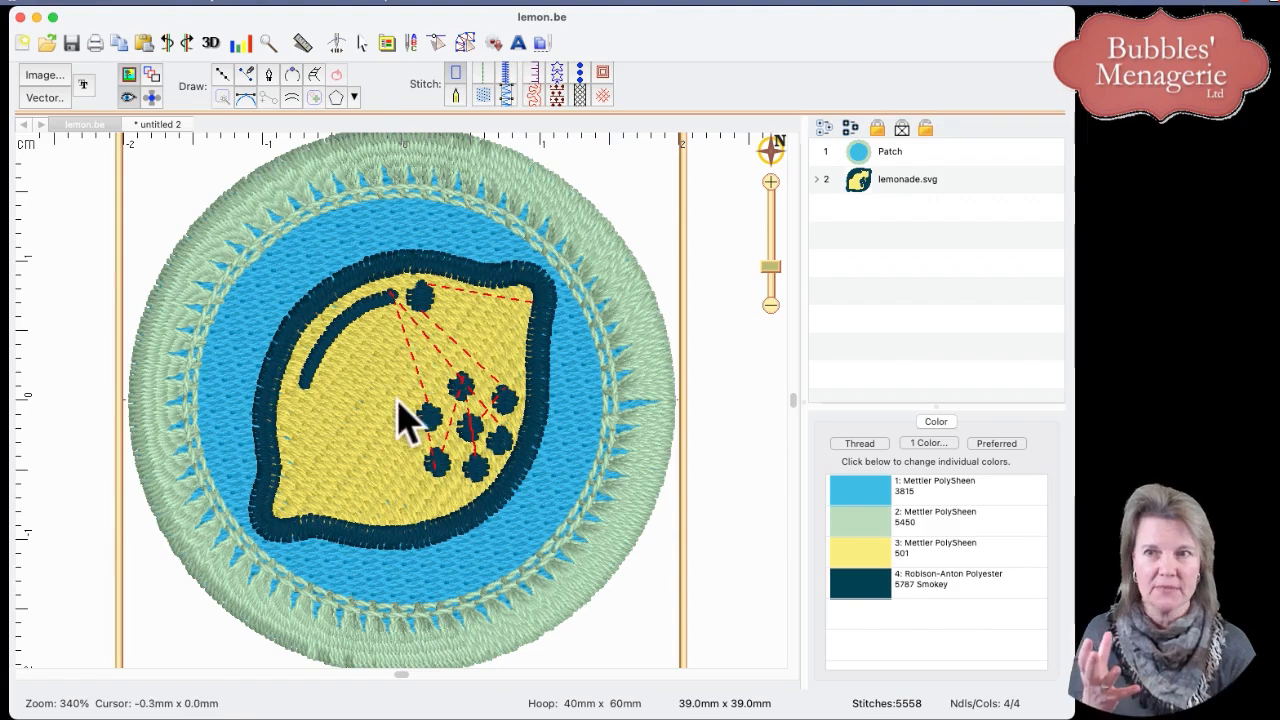
left_click(155, 124)
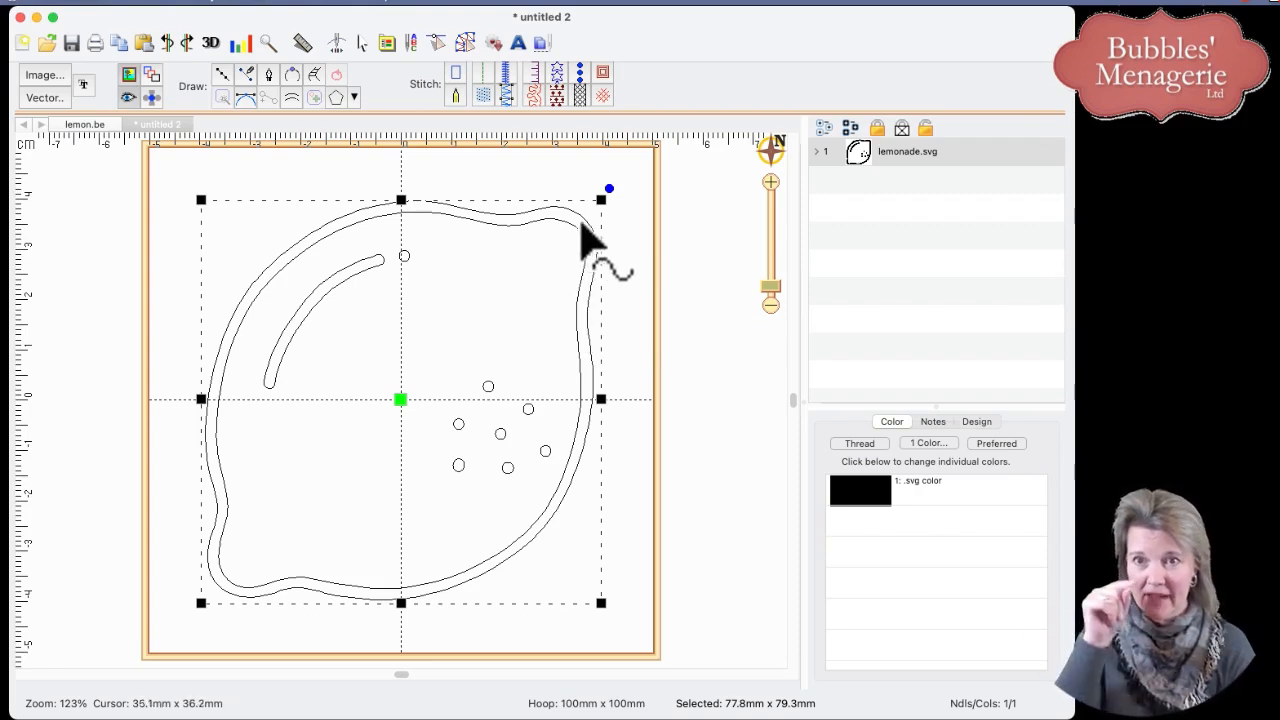
Step: Expand the lemonade.svg group and convert the lemon's outer outline to a fill stitch object
left_click(816, 152)
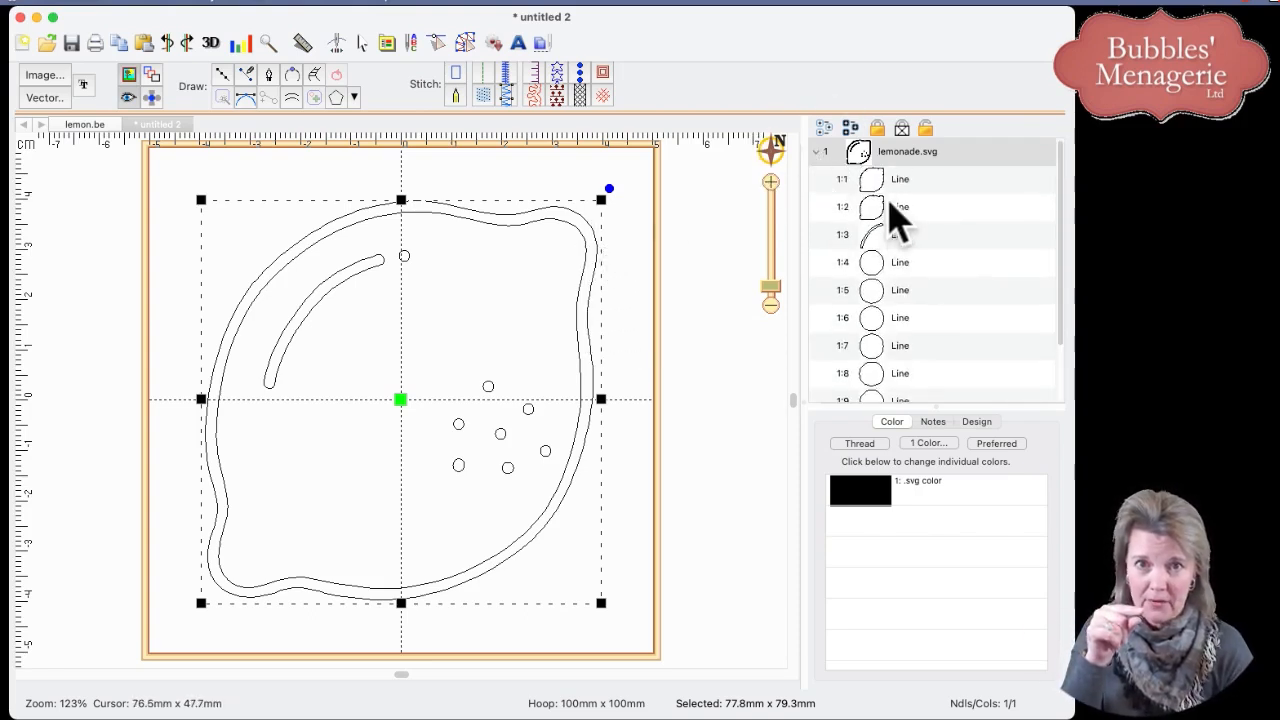
left_click(888, 186)
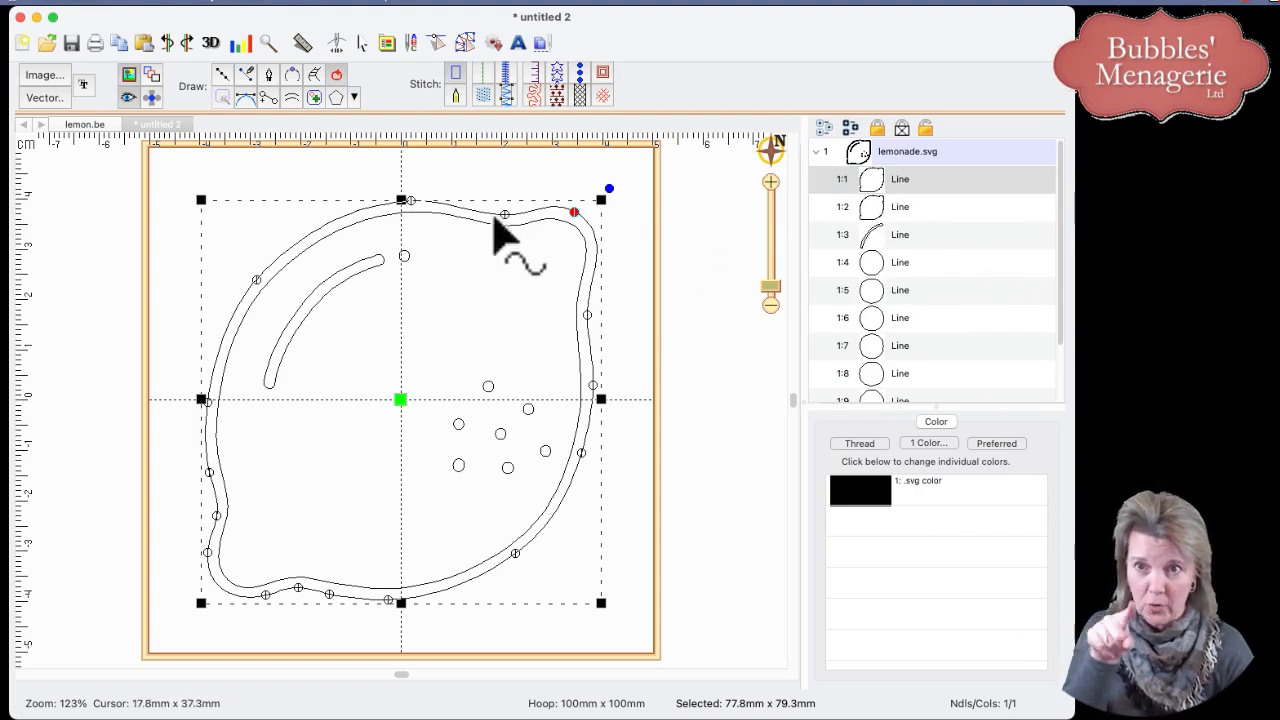
left_click(483, 96)
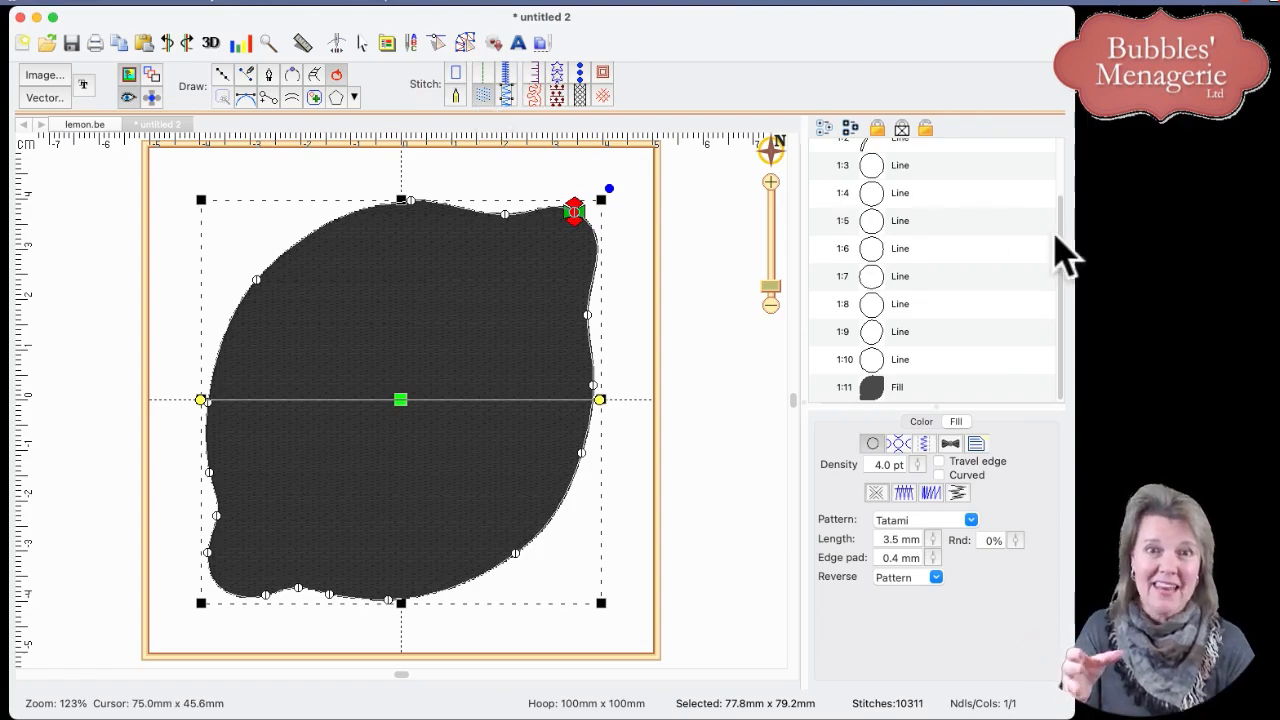
Step: Assign Robison-Anton Polyester 5626 Daffodil to the lemon's inner outline and convert that outline to a fill stitch object
scroll(1068, 240, "up", 3)
left_click(884, 179)
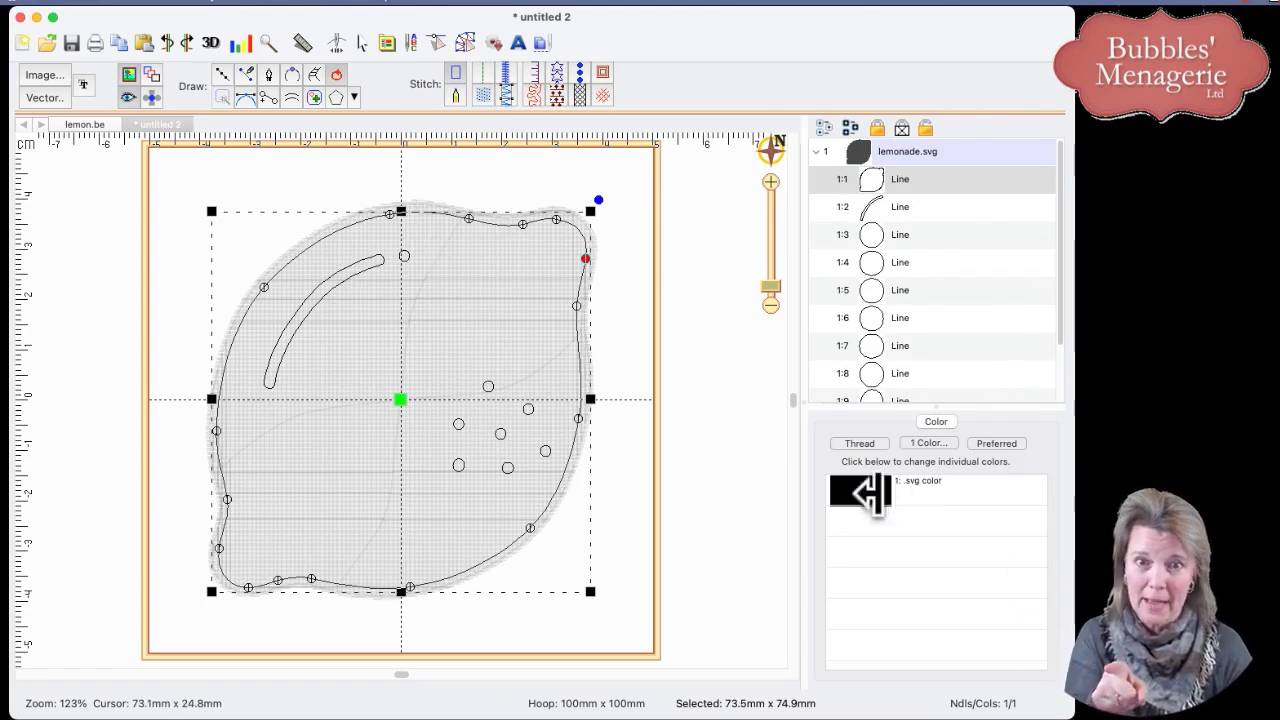
left_click(870, 492)
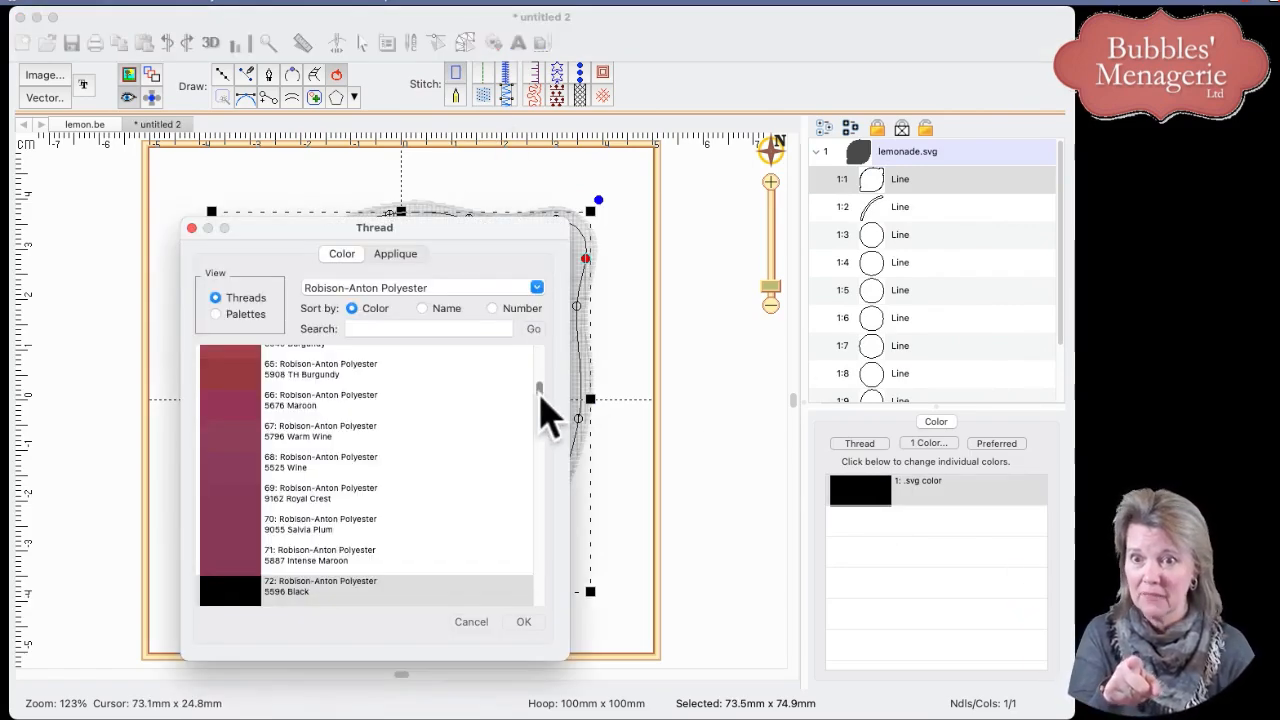
left_click_drag(541, 396, 549, 460)
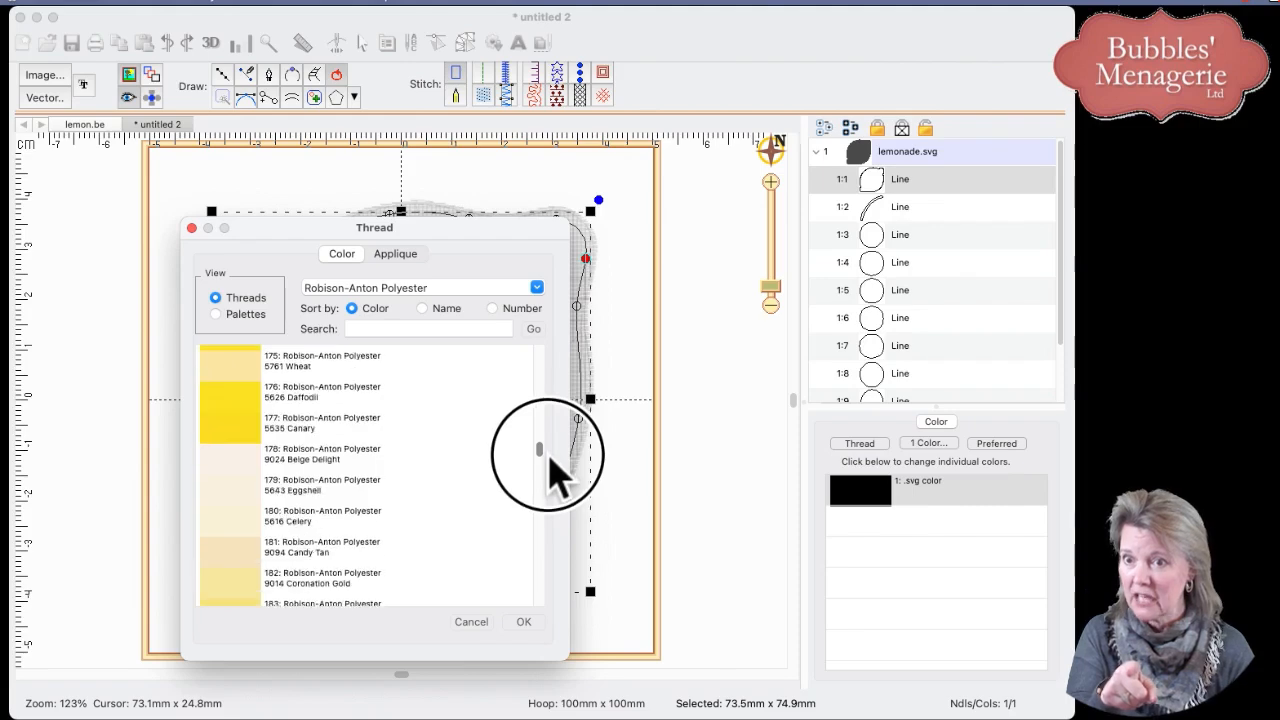
left_click(240, 398)
left_click(526, 622)
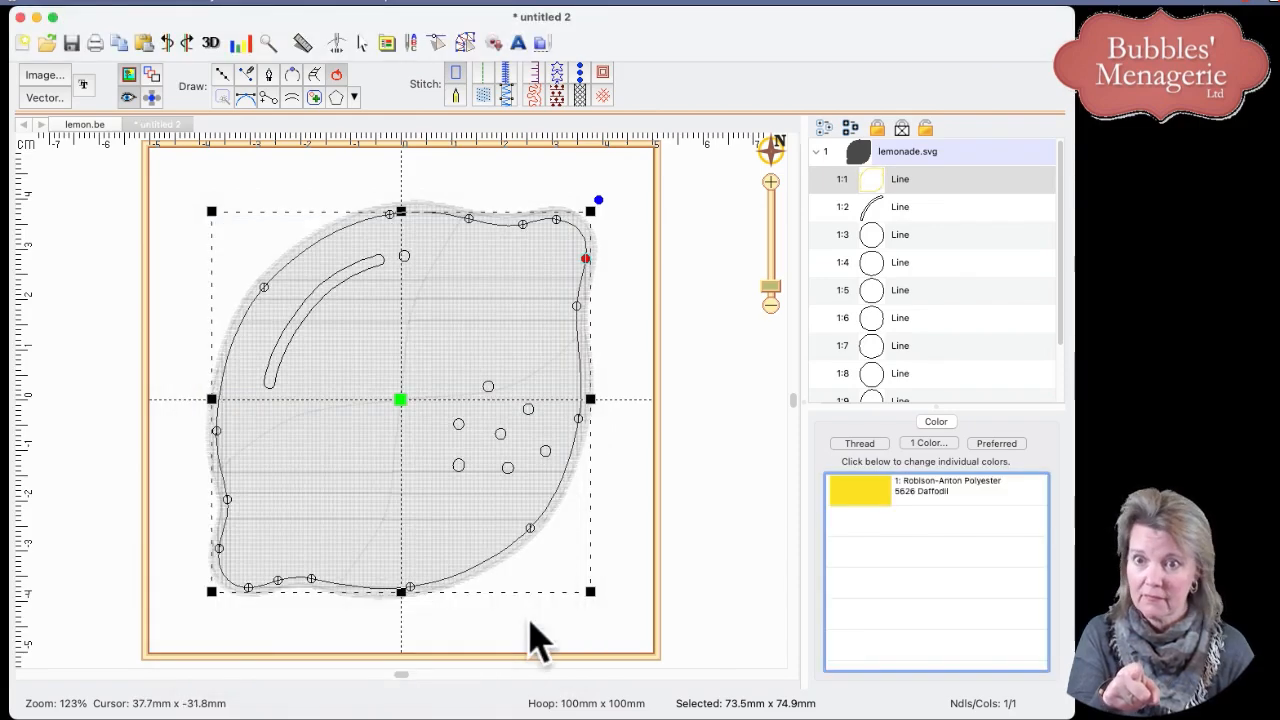
left_click(484, 97)
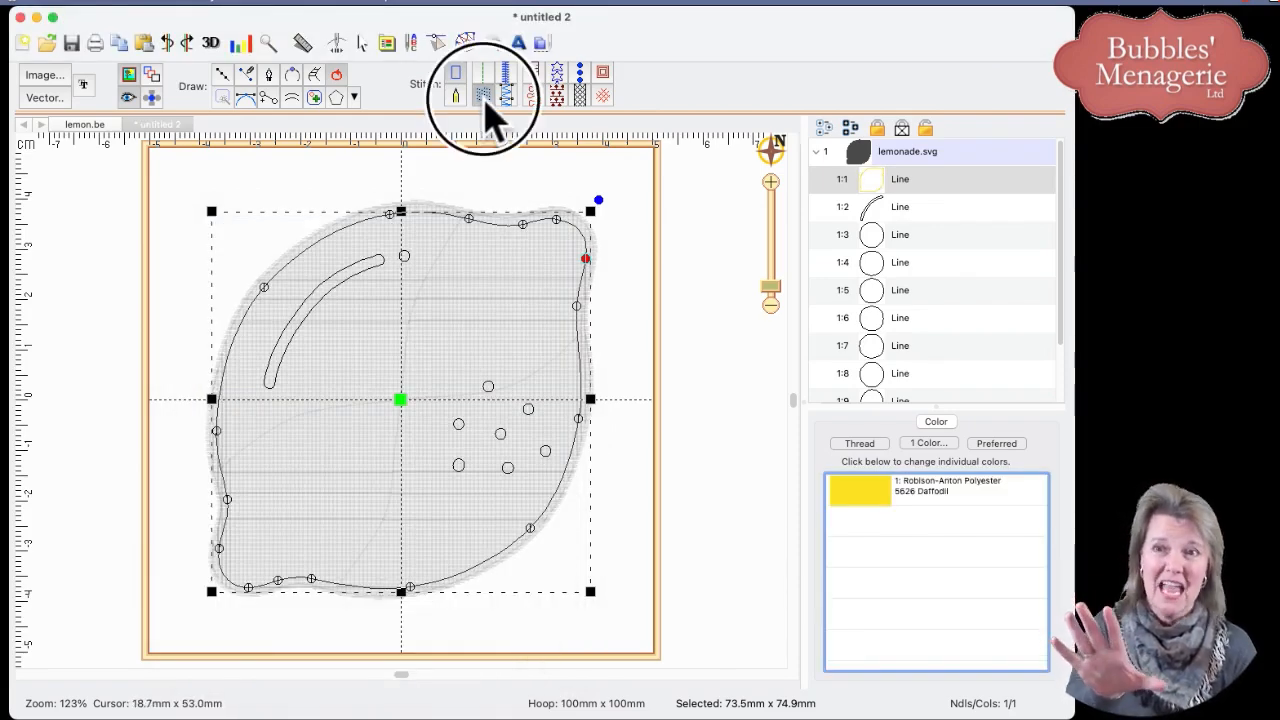
left_click(711, 312)
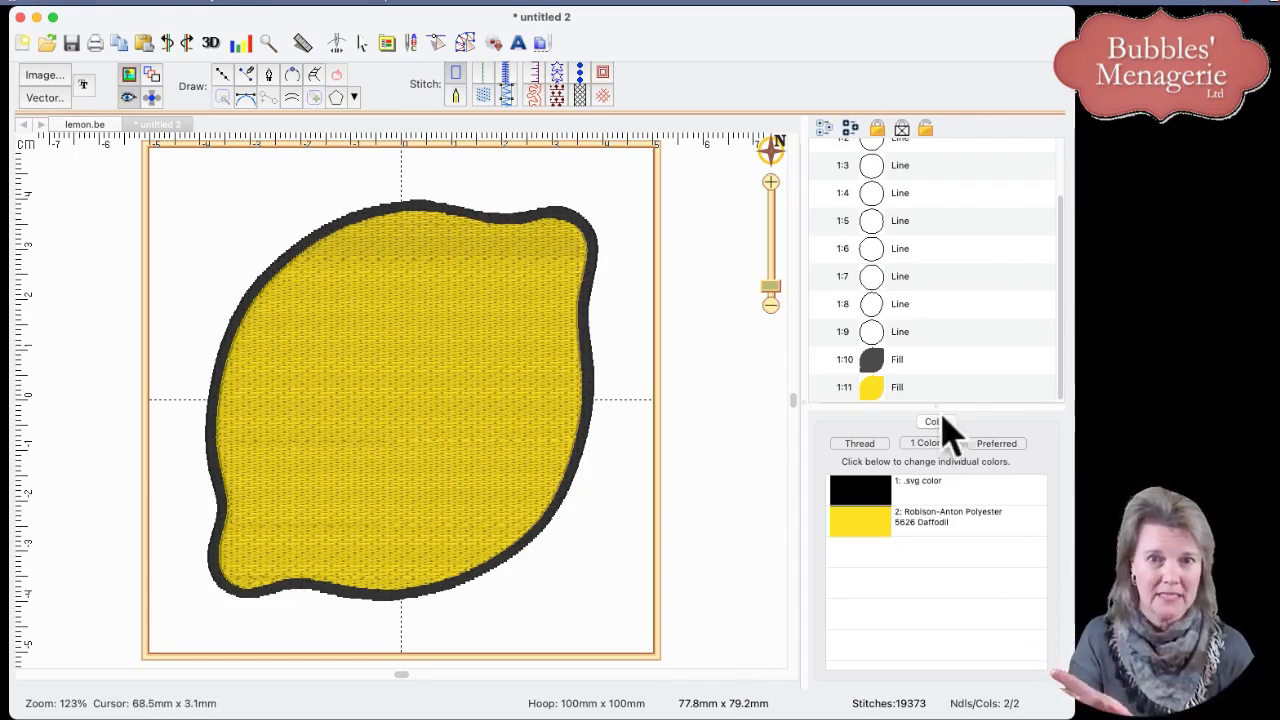
Step: Convert the lemon's outer black fill to a satin border and inspect where it meets the yellow fill
left_click(876, 362)
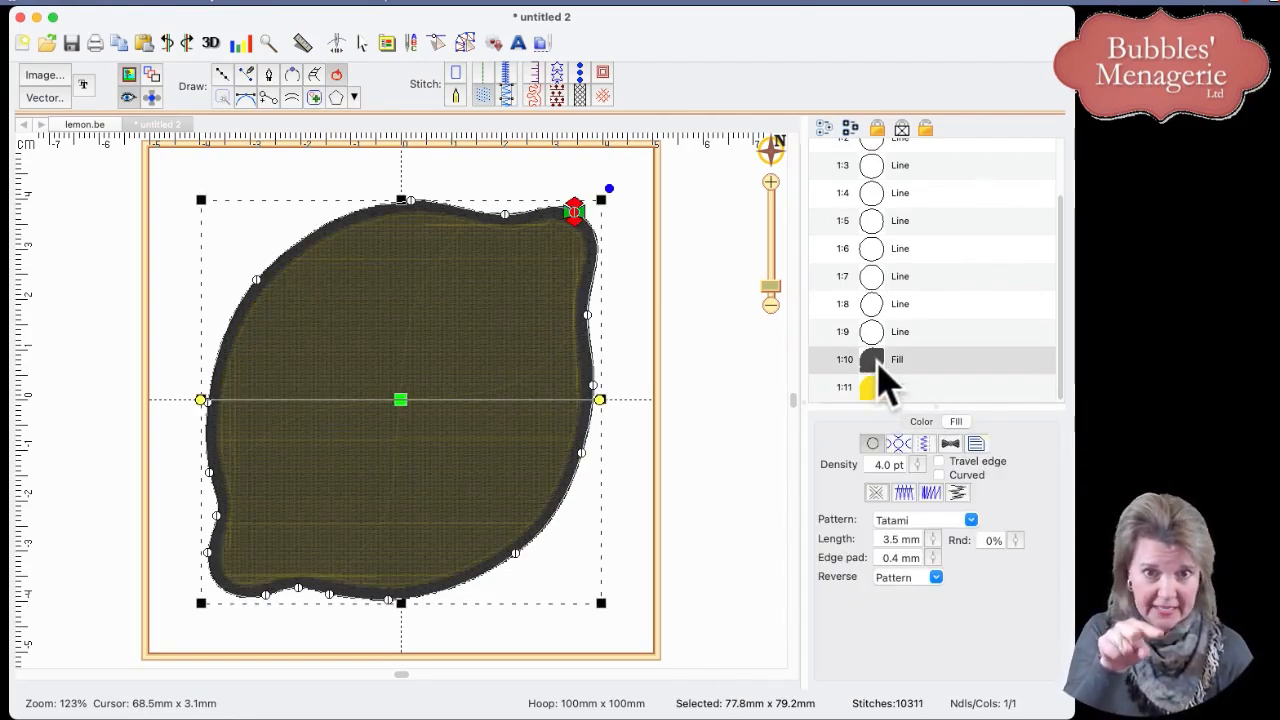
left_click(506, 72)
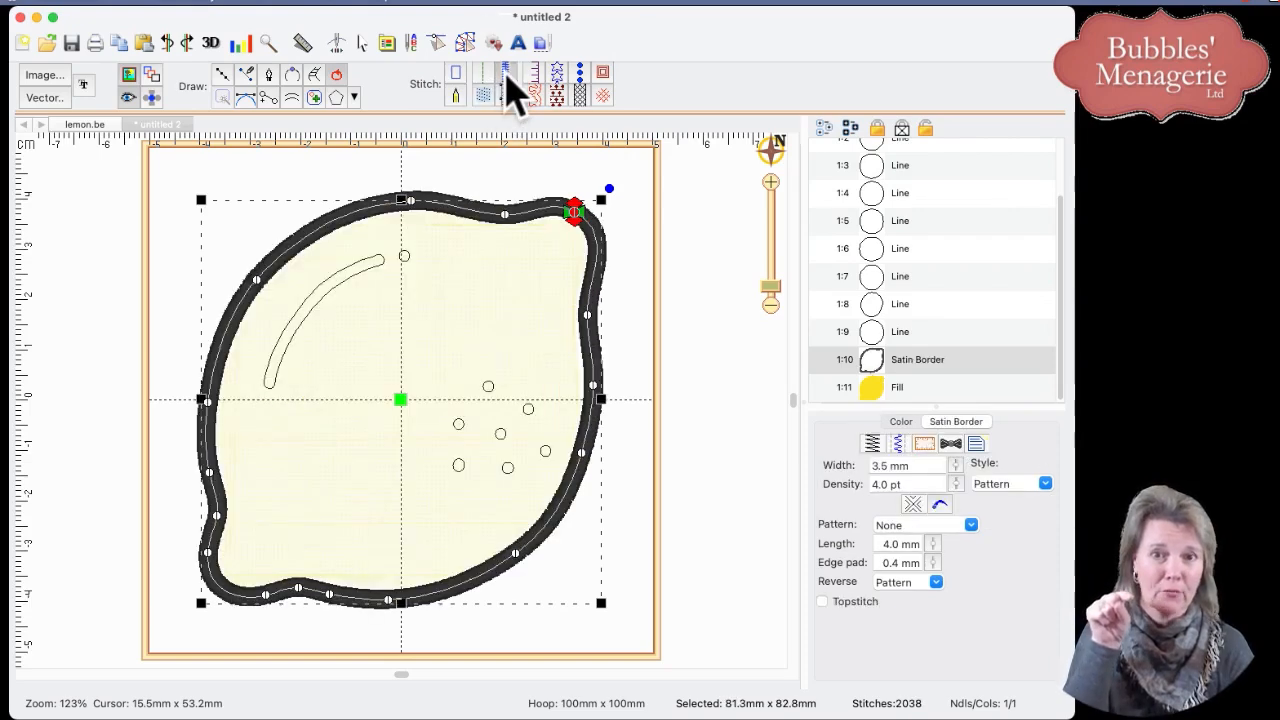
left_click(720, 290)
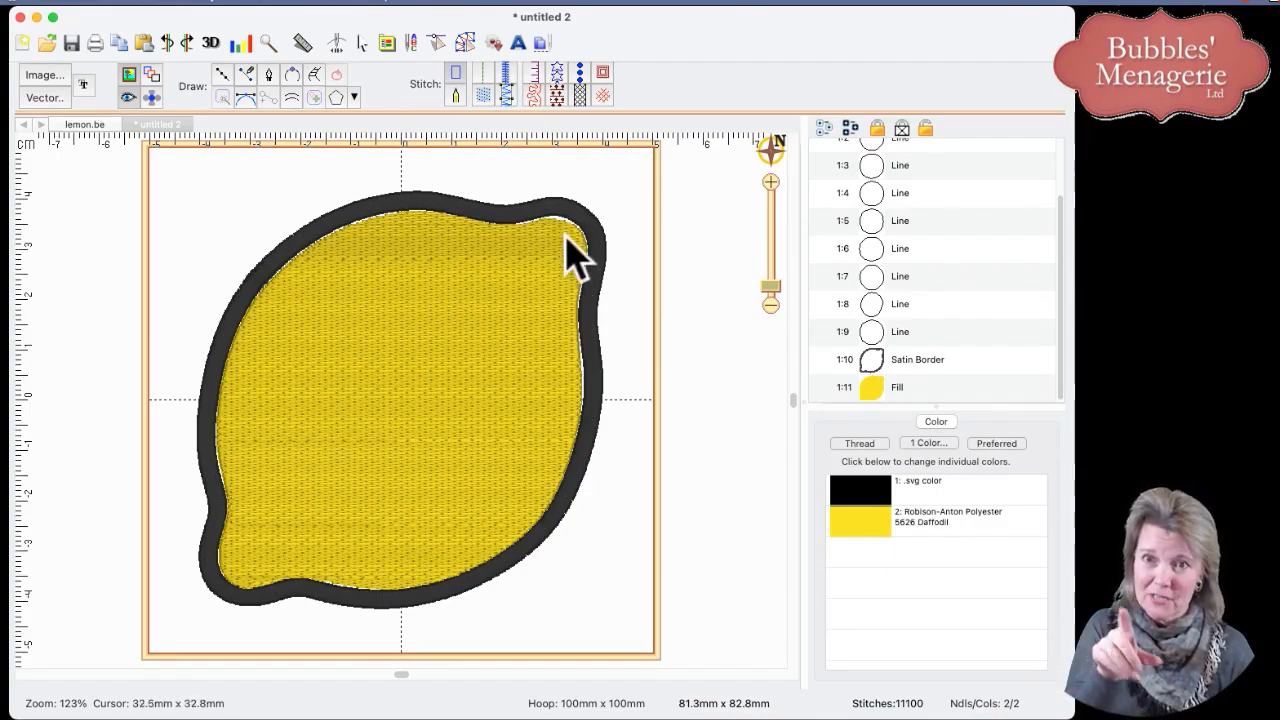
left_click_drag(770, 287, 770, 278)
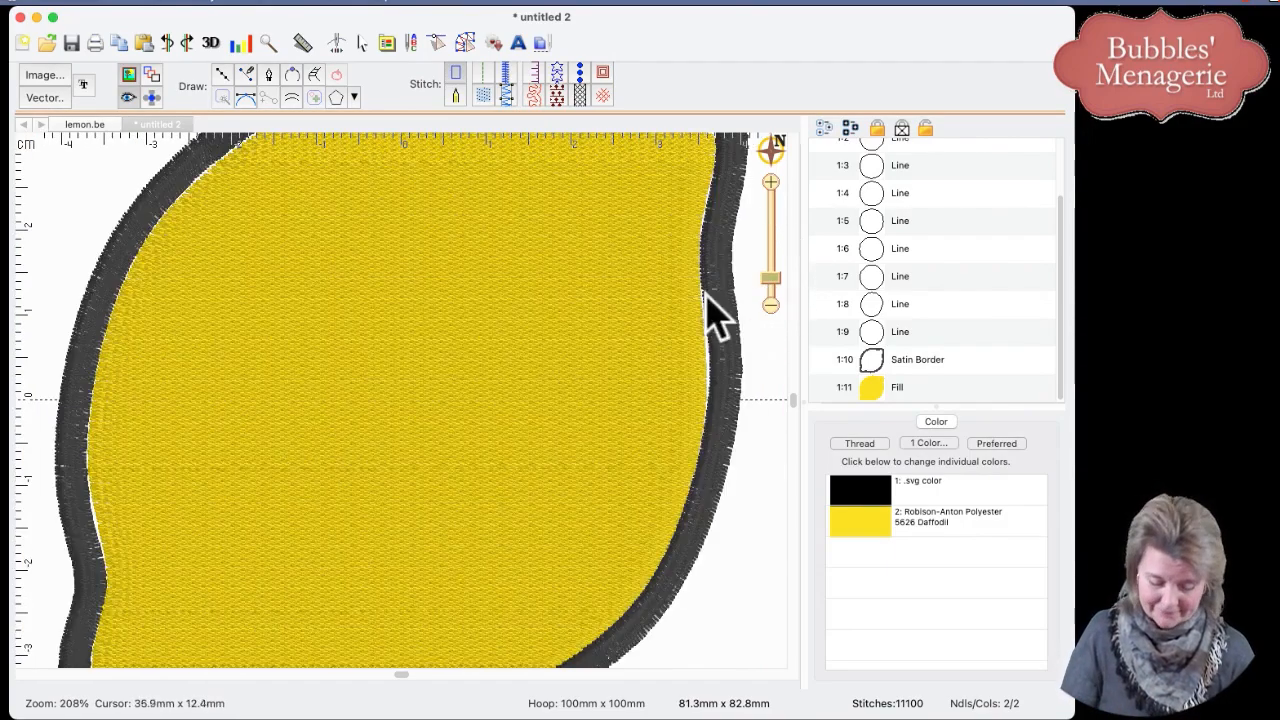
left_click_drag(637, 262, 571, 471)
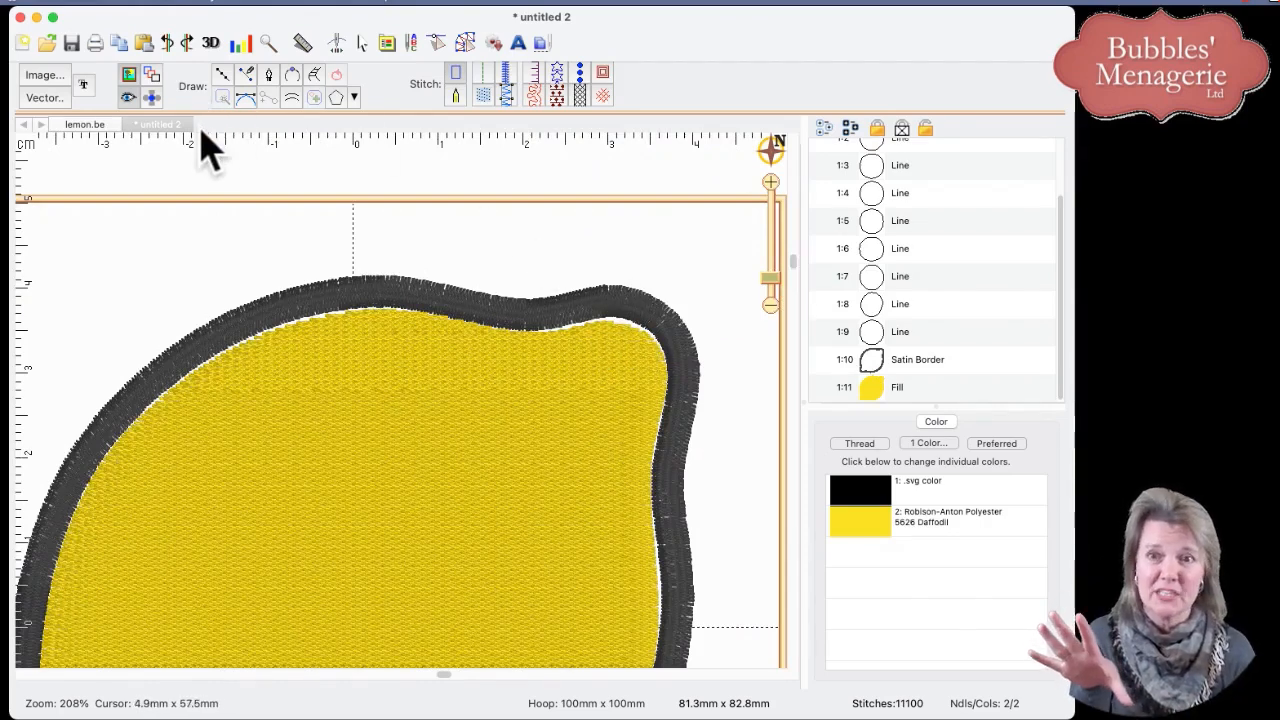
Step: Hide and show the stitches to compare the outlines of the satin border and the yellow fill
left_click(129, 98)
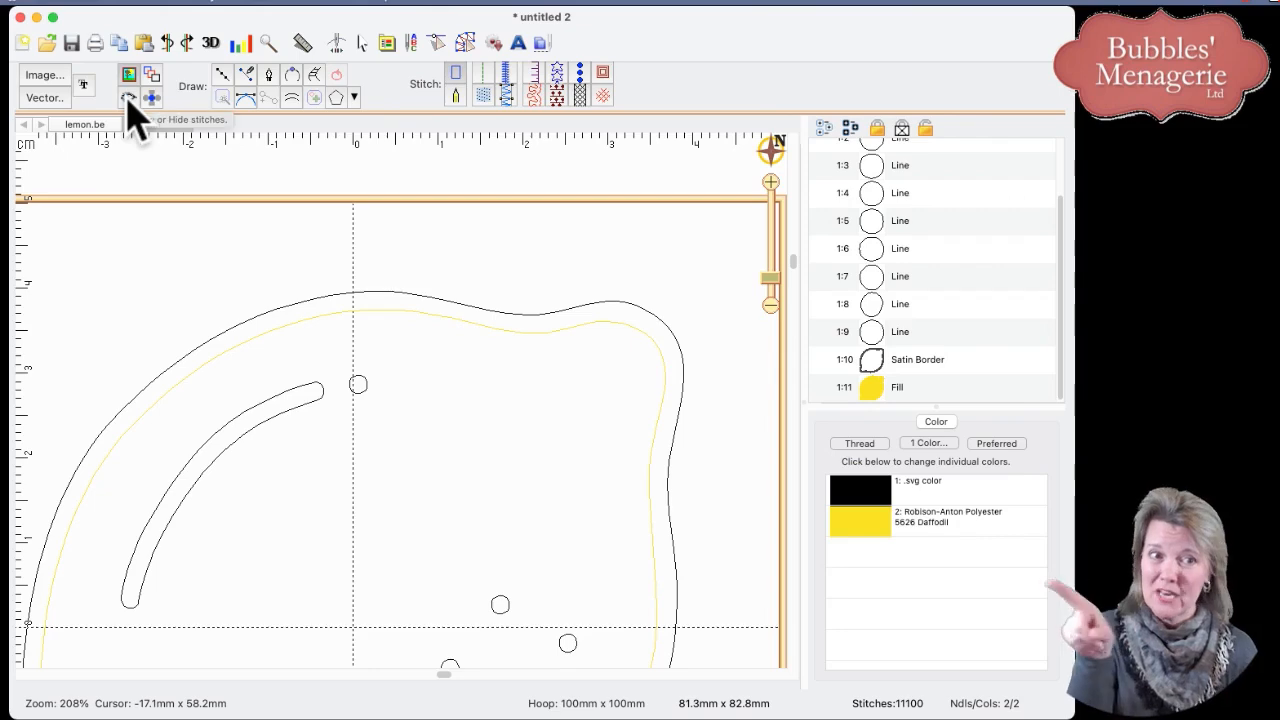
left_click(129, 98)
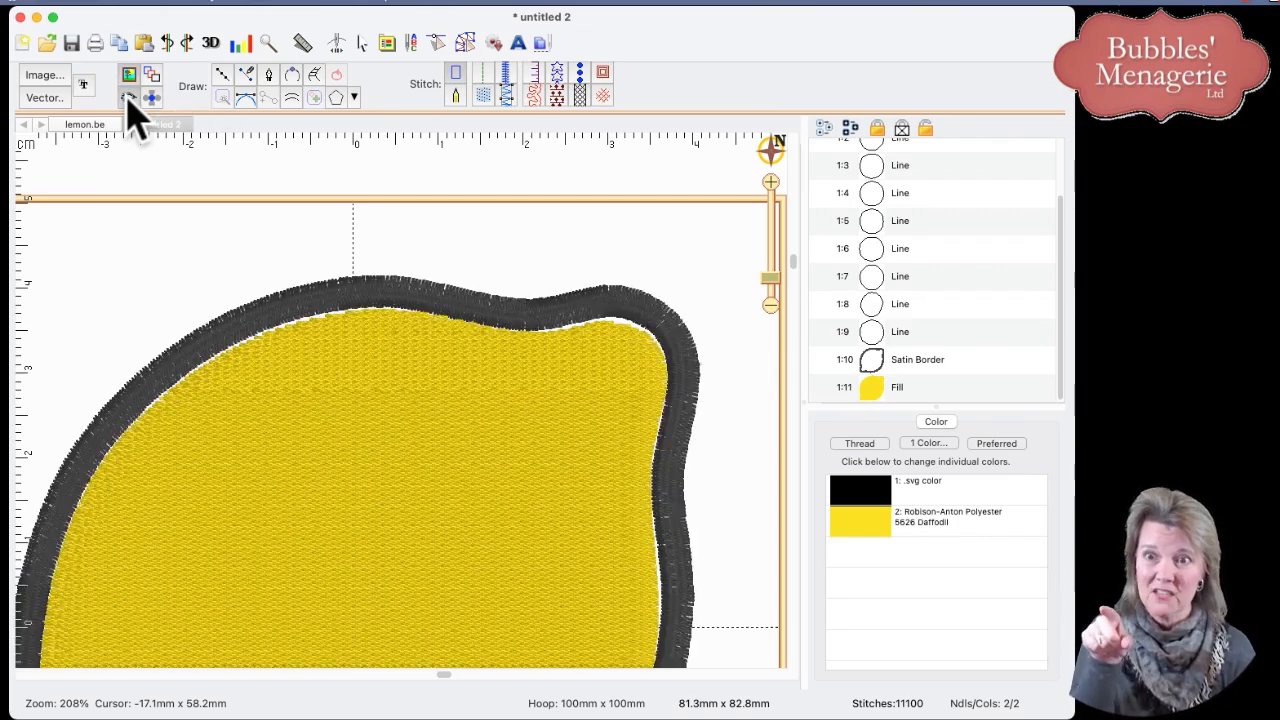
left_click(129, 98)
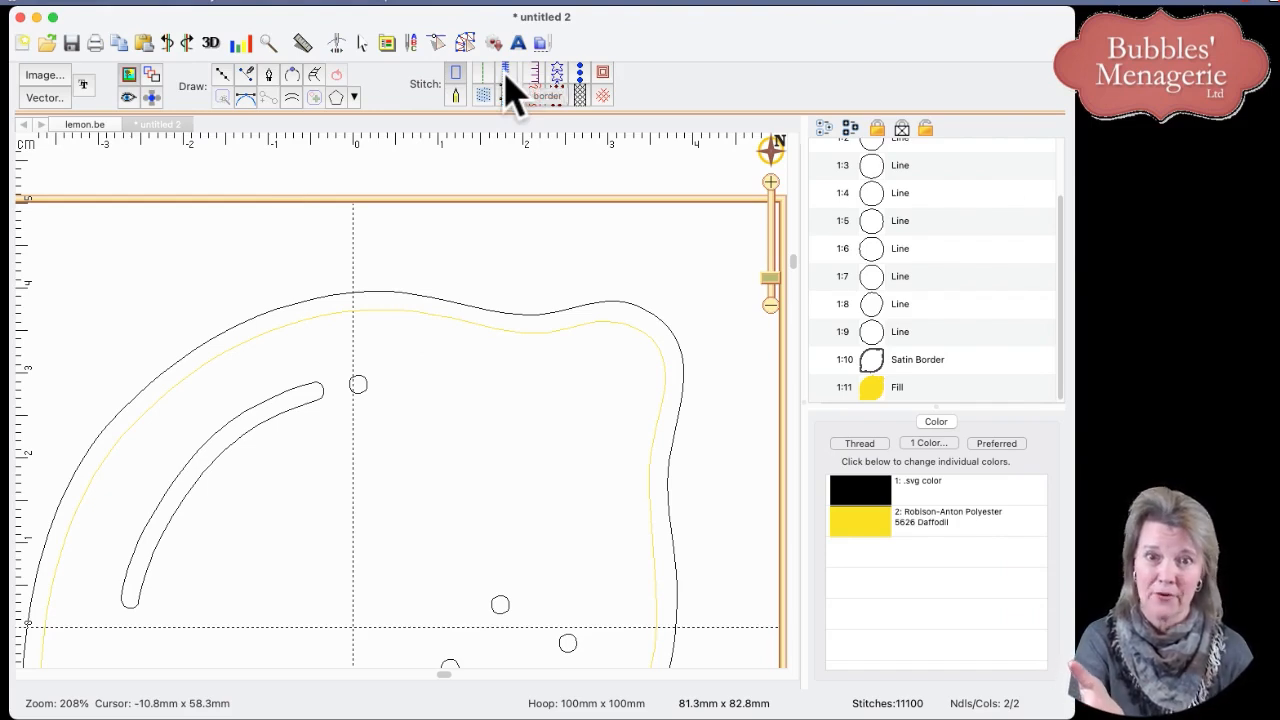
left_click(128, 97)
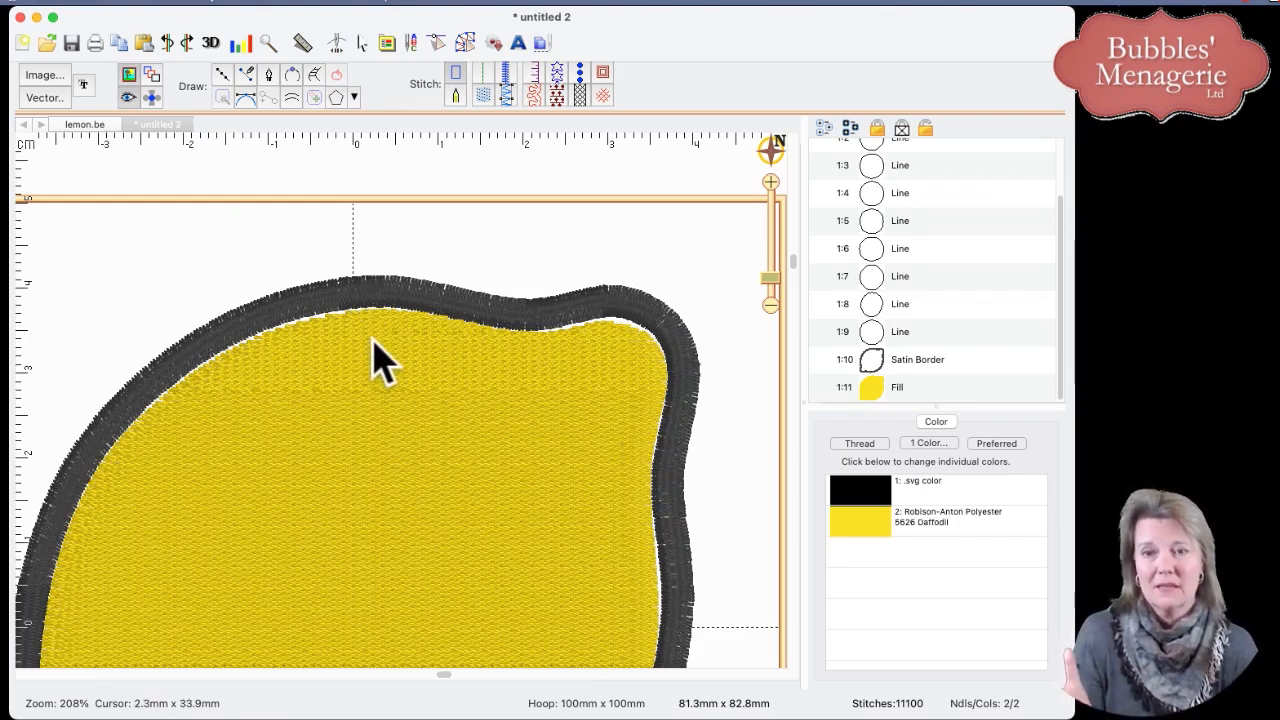
Step: Reshape the yellow fill by moving its nodes along the lemon's upper and upper-left edge outward under the satin border
left_click(595, 378)
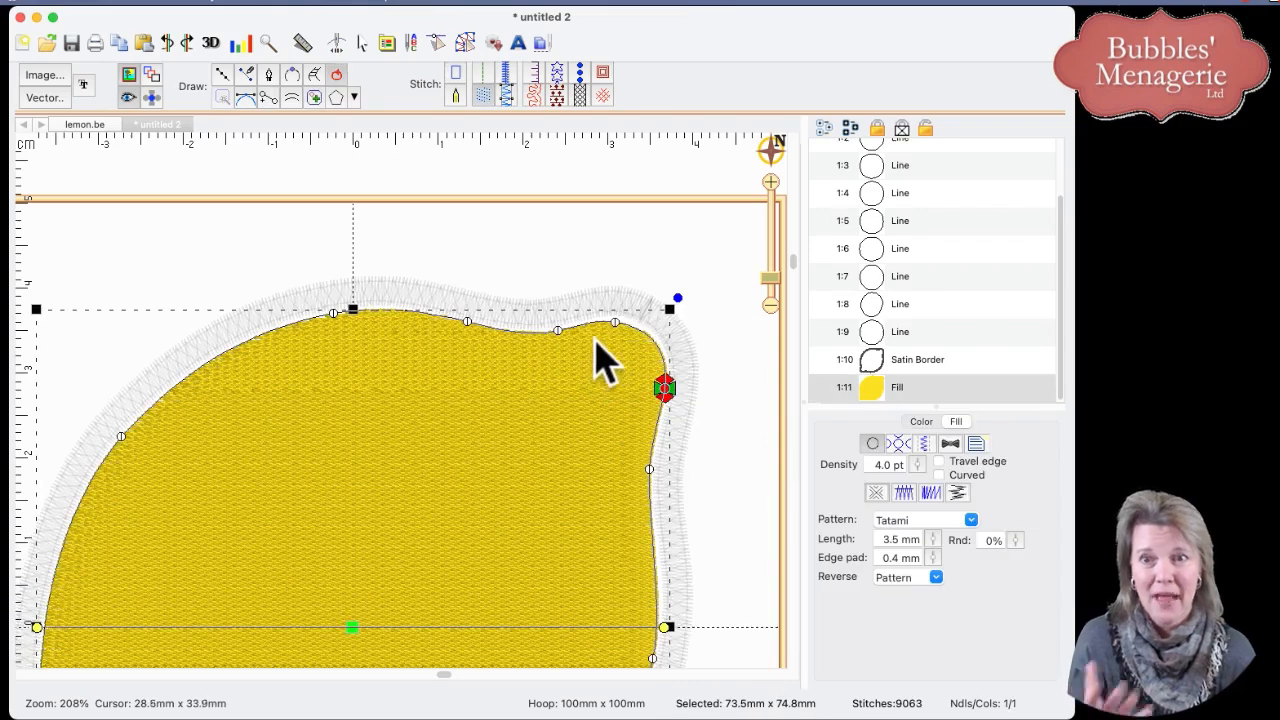
left_click_drag(615, 323, 620, 302)
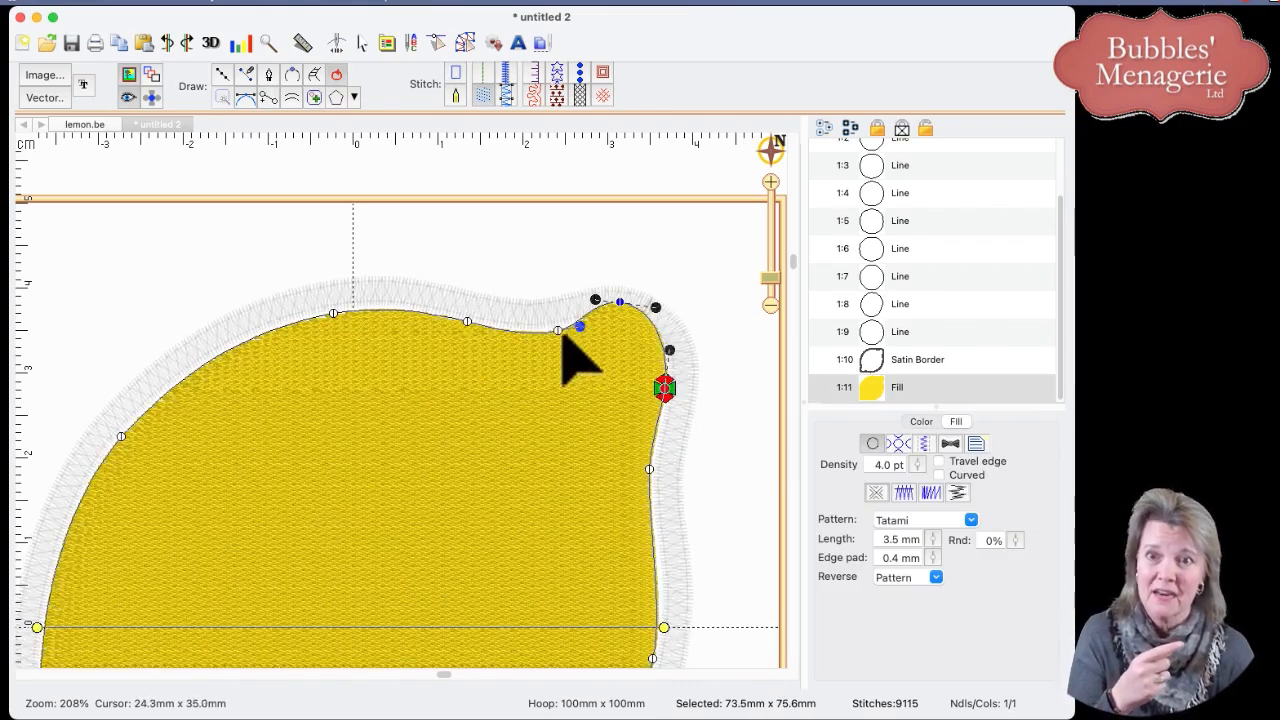
left_click_drag(565, 333, 553, 318)
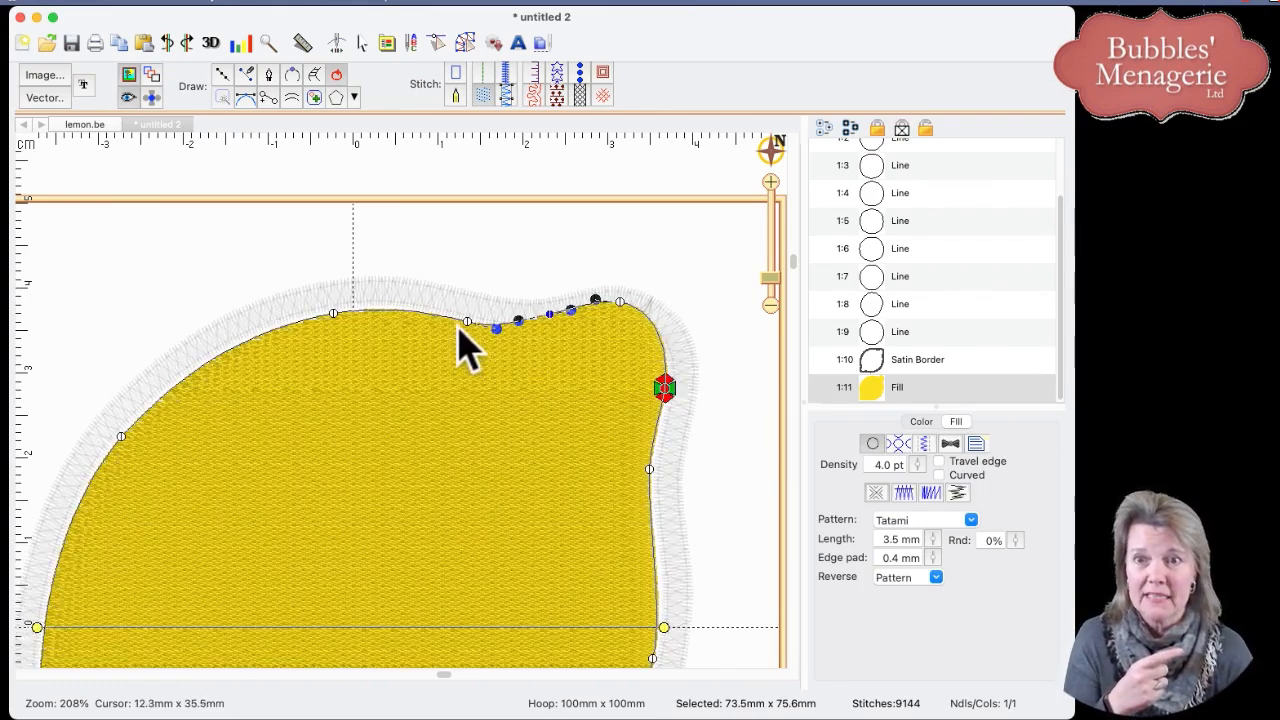
left_click_drag(467, 321, 466, 309)
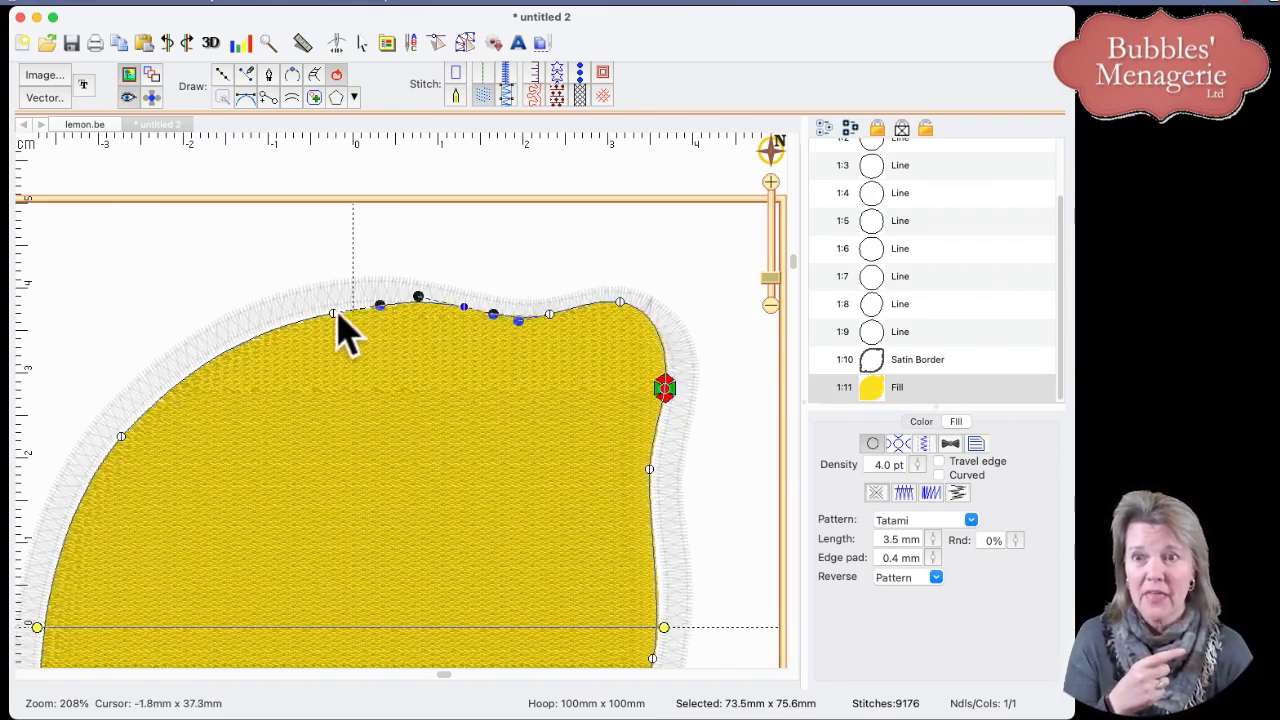
left_click_drag(334, 313, 320, 298)
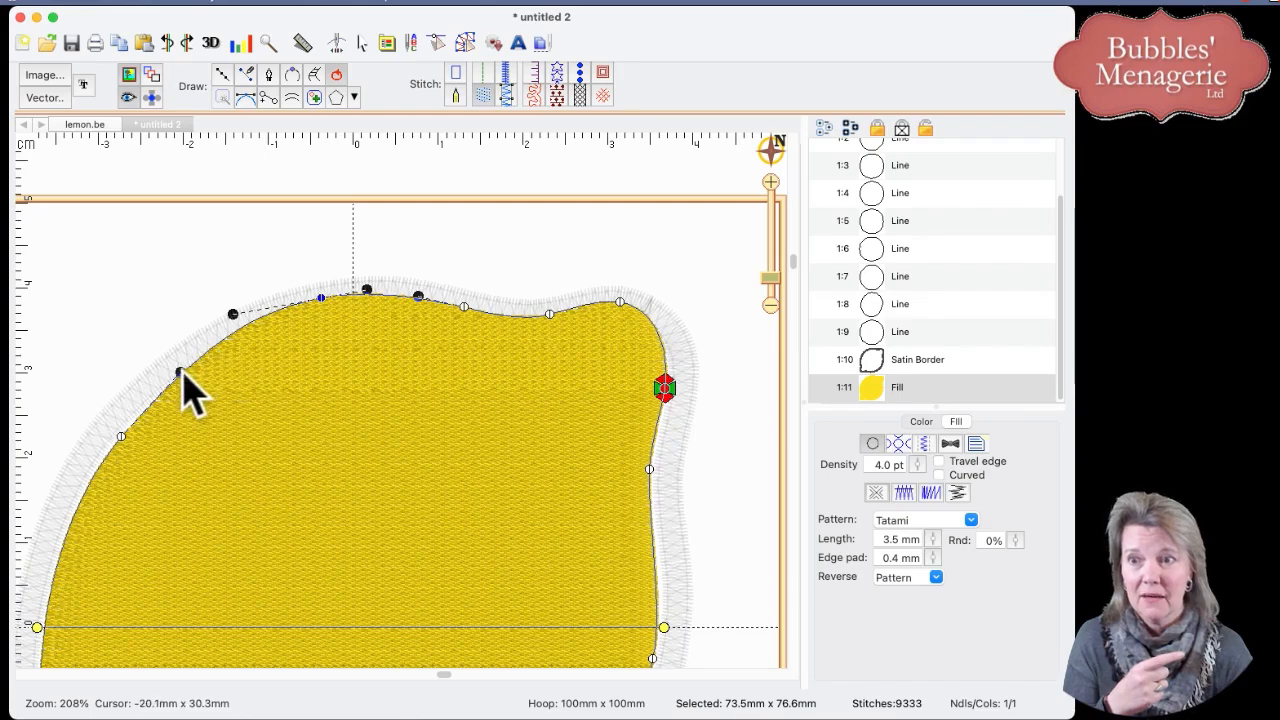
mouse_move(180, 372)
left_mouse_down()
mouse_move(163, 366)
mouse_move(175, 372)
left_mouse_up()
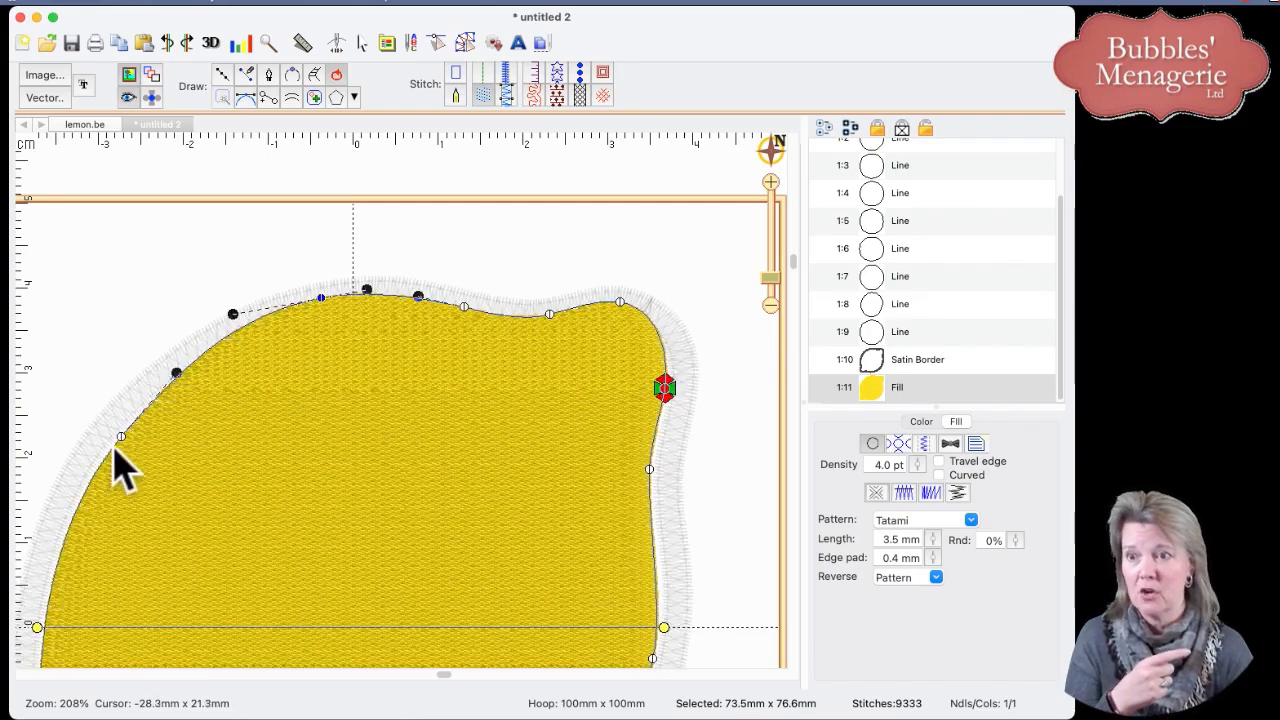
left_click_drag(120, 437, 106, 431)
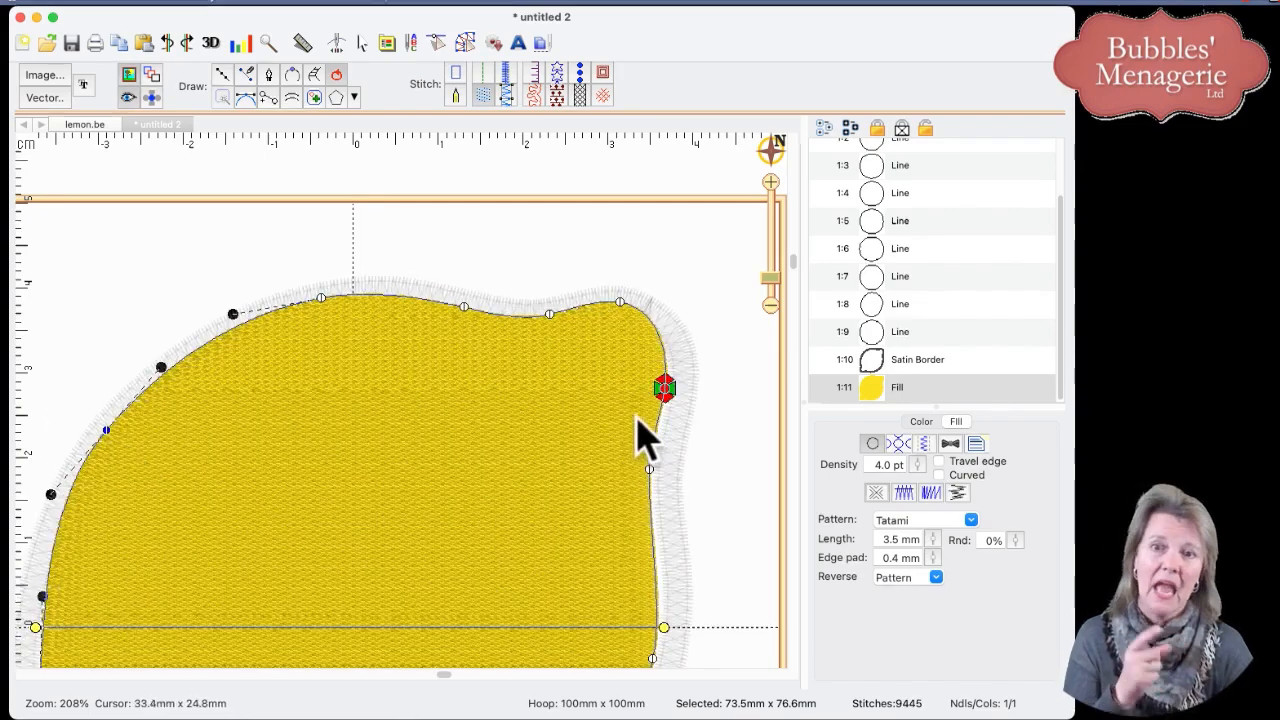
Step: Move the yellow fill's nodes at the upper-right tip and just below it outward under the satin border
left_click_drag(772, 283, 771, 277)
key("space")
left_click_drag(739, 398, 558, 336)
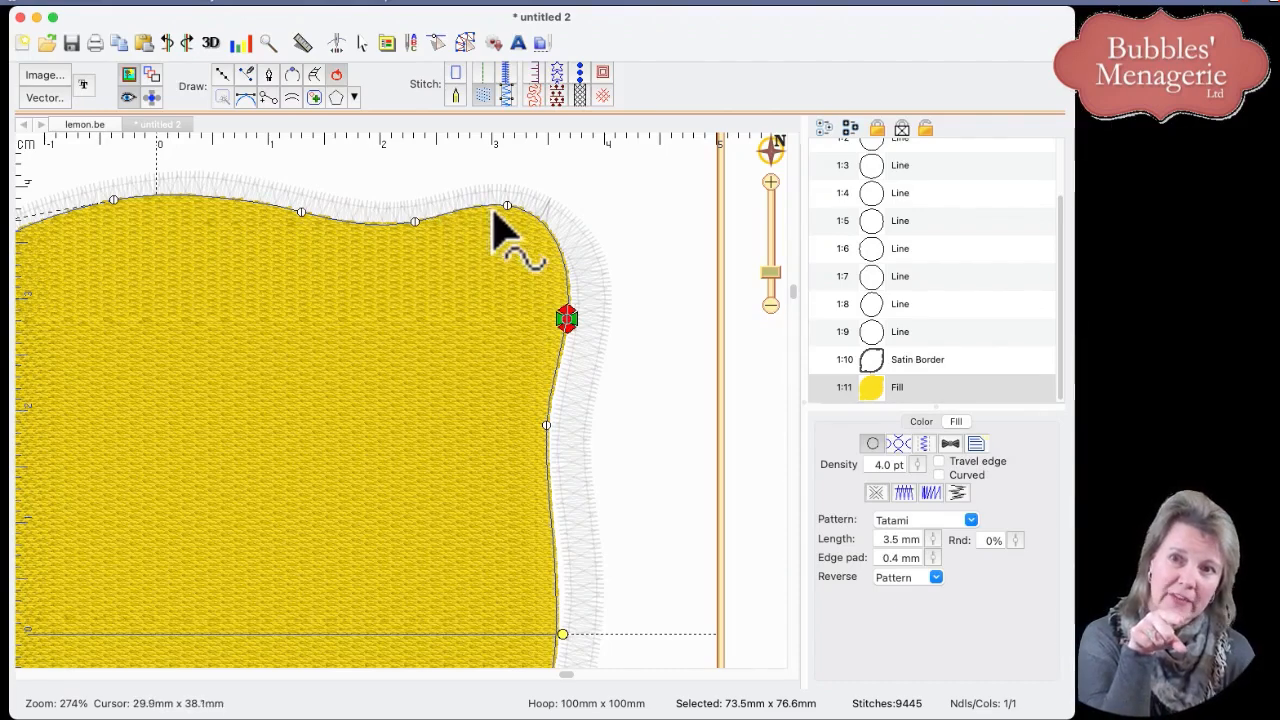
left_click(580, 346)
left_click_drag(568, 320, 537, 344)
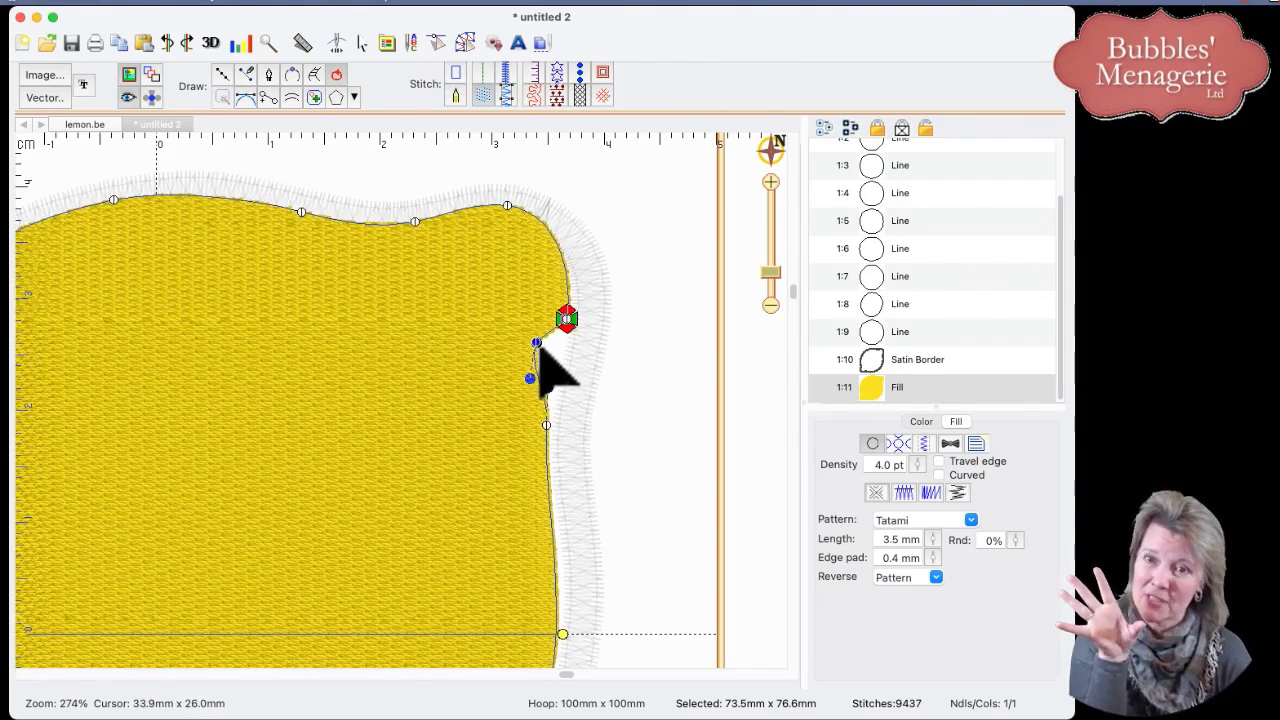
mouse_move(567, 320)
left_mouse_down()
mouse_move(535, 329)
mouse_move(596, 328)
mouse_move(589, 316)
left_mouse_up()
left_click(570, 421)
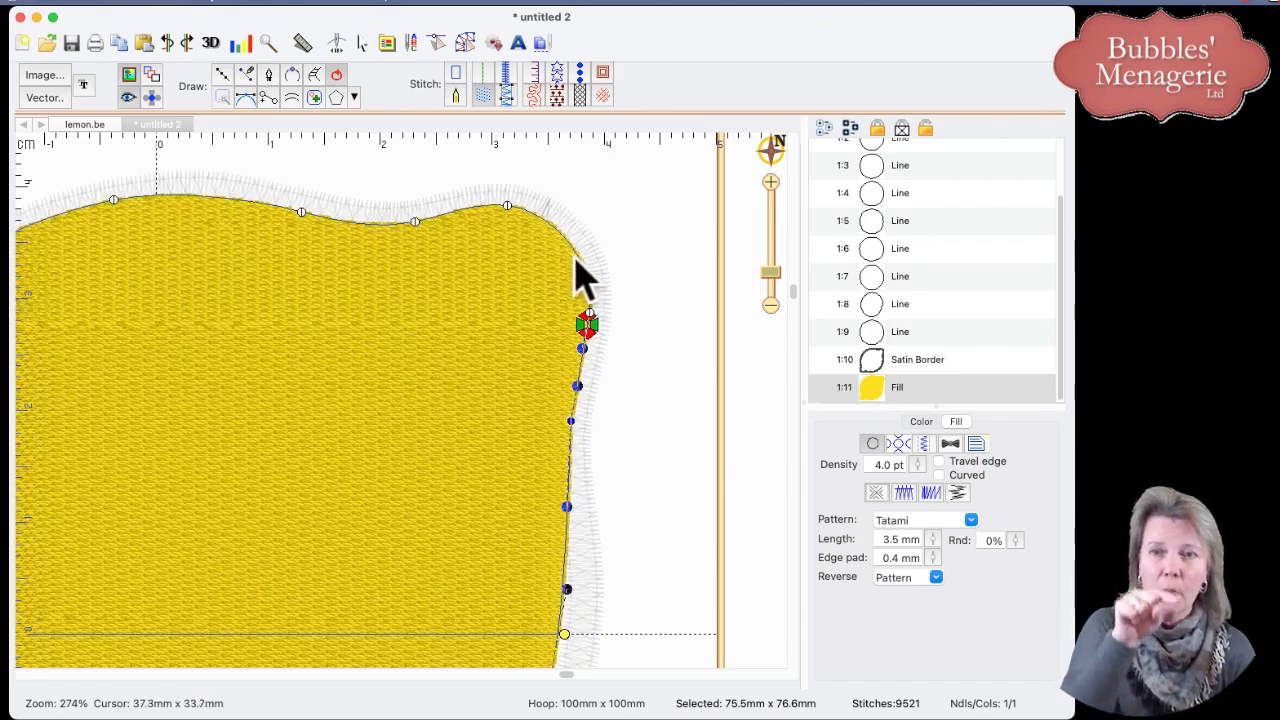
Step: Try the fill's upper-right tip node farther inward, compare it with the satin border, and return the node beneath the border
left_click(588, 314)
left_click_drag(588, 314, 569, 320)
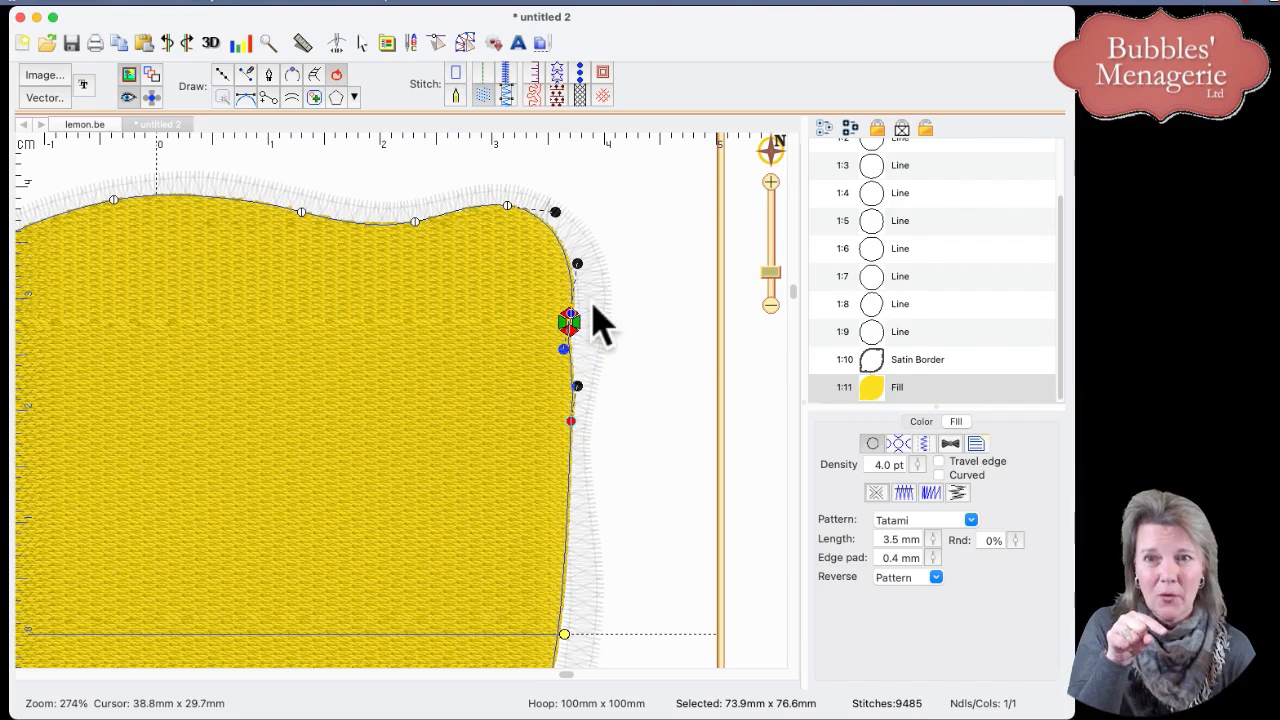
left_click(594, 330)
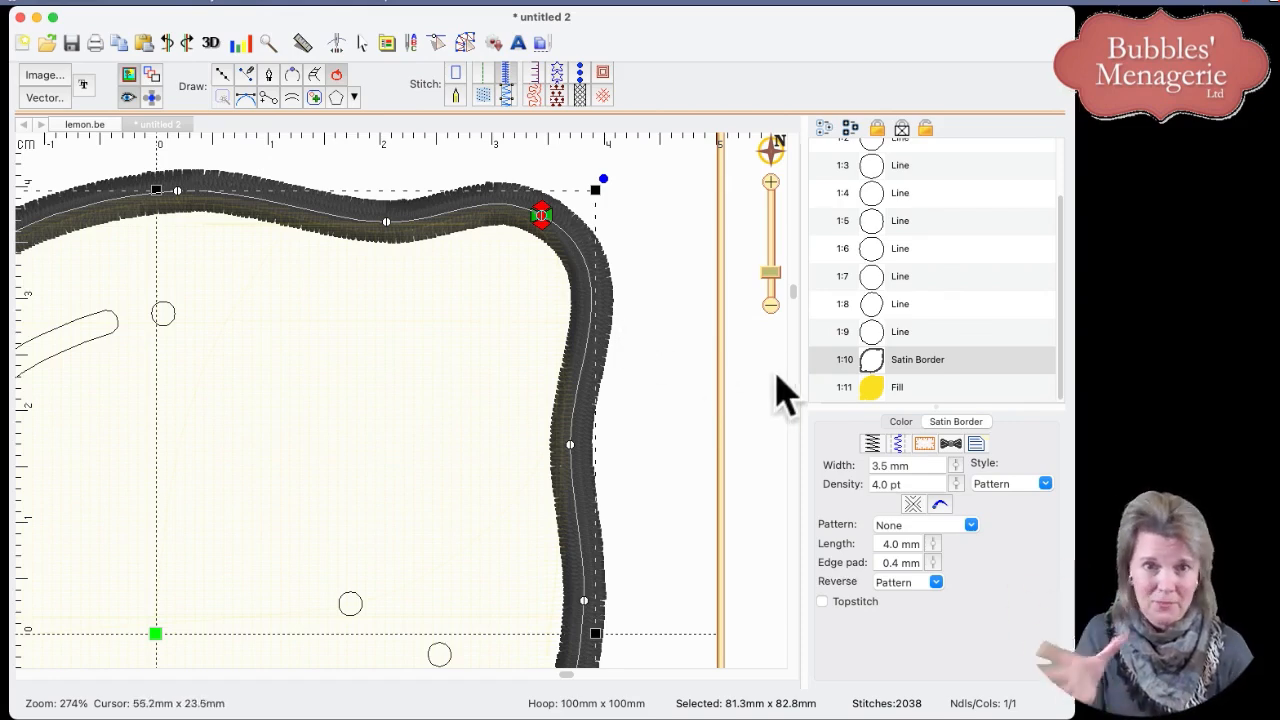
left_click(500, 428)
left_click_drag(587, 320, 589, 321)
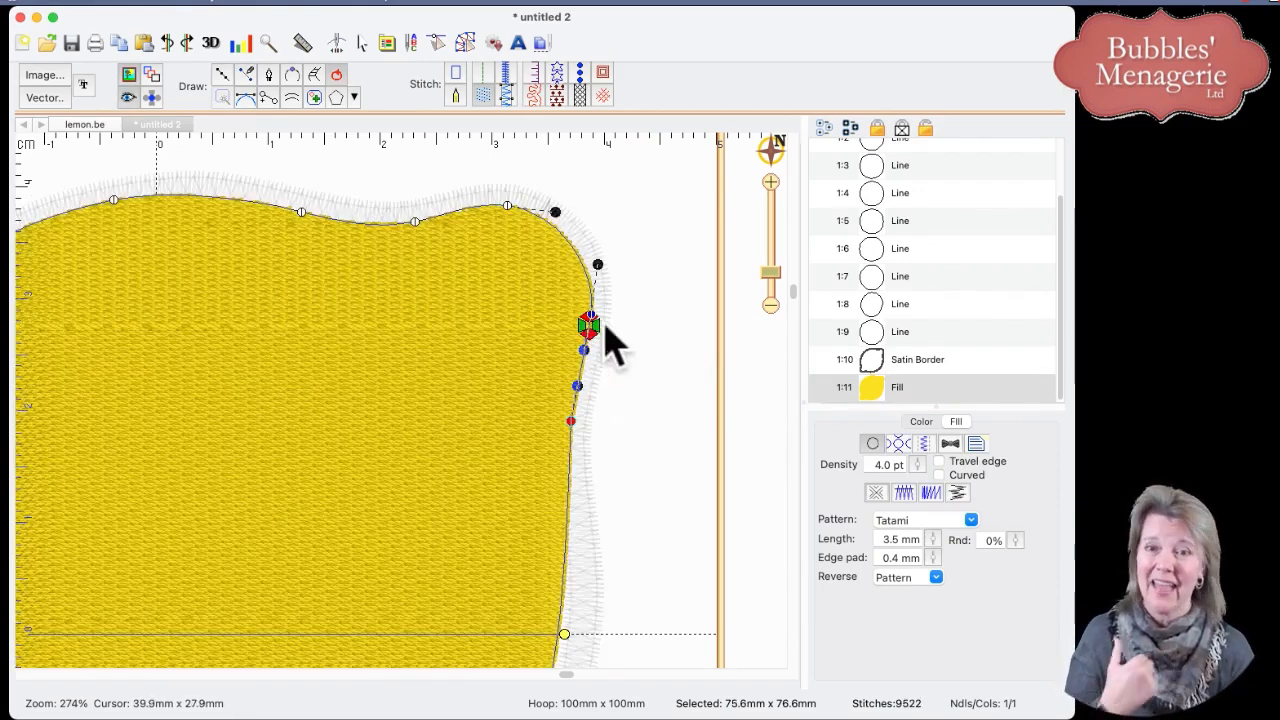
Step: Move the yellow fill's node on the lemon's lower right side outward so the fill extends under the satin border
left_click_drag(557, 631, 575, 642)
left_click(574, 640)
left_click(548, 643)
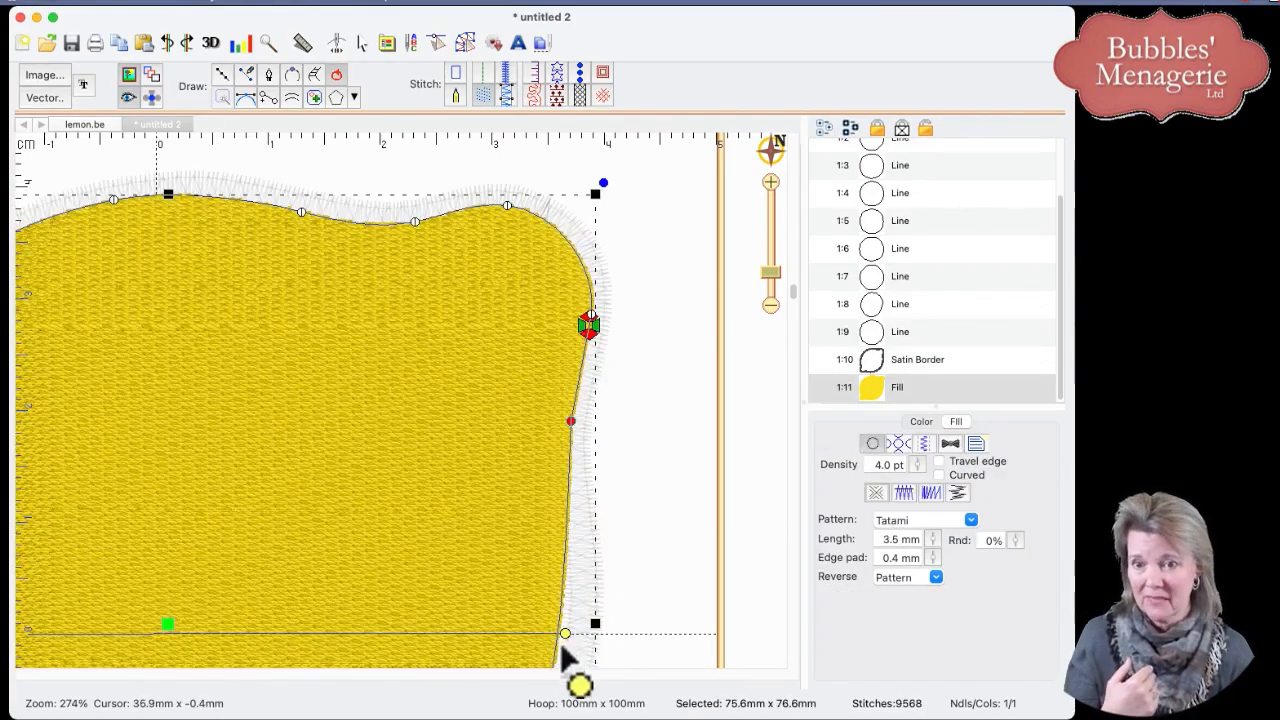
left_click_drag(709, 449, 691, 229)
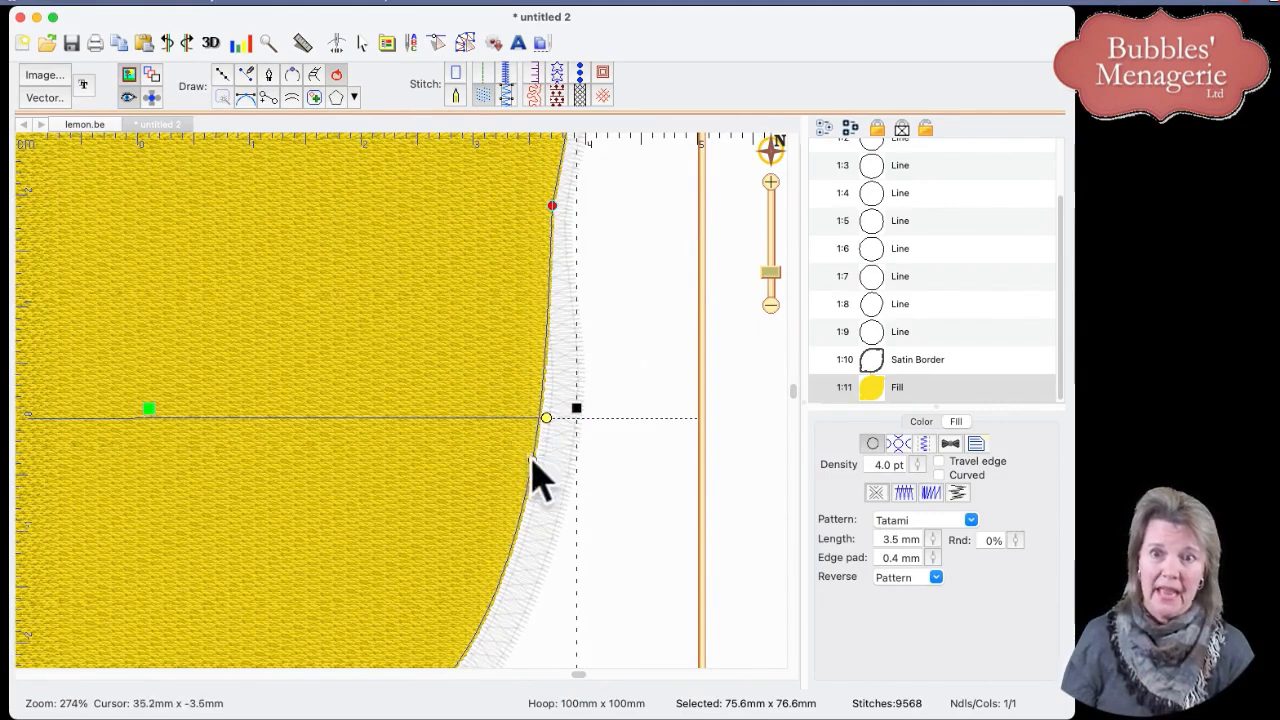
left_click_drag(532, 459, 555, 468)
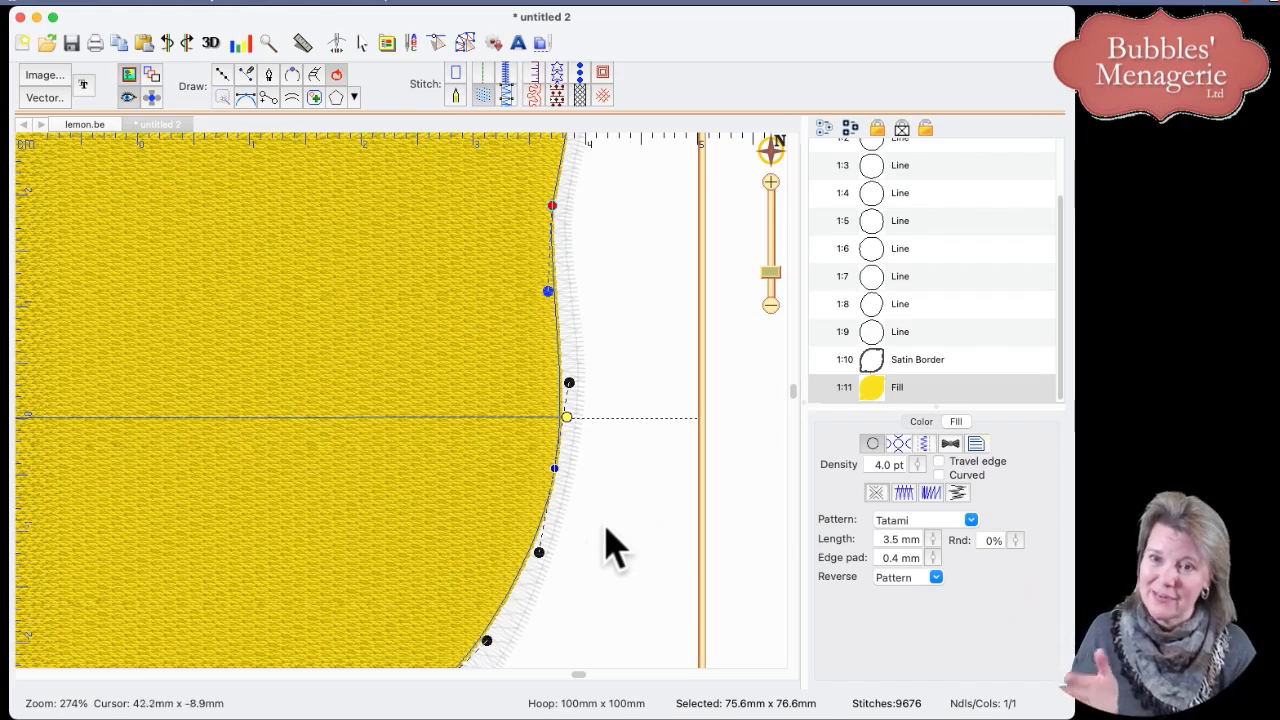
Step: Delete the satin border and make a duplicate of the reshaped yellow fill
left_click(879, 361)
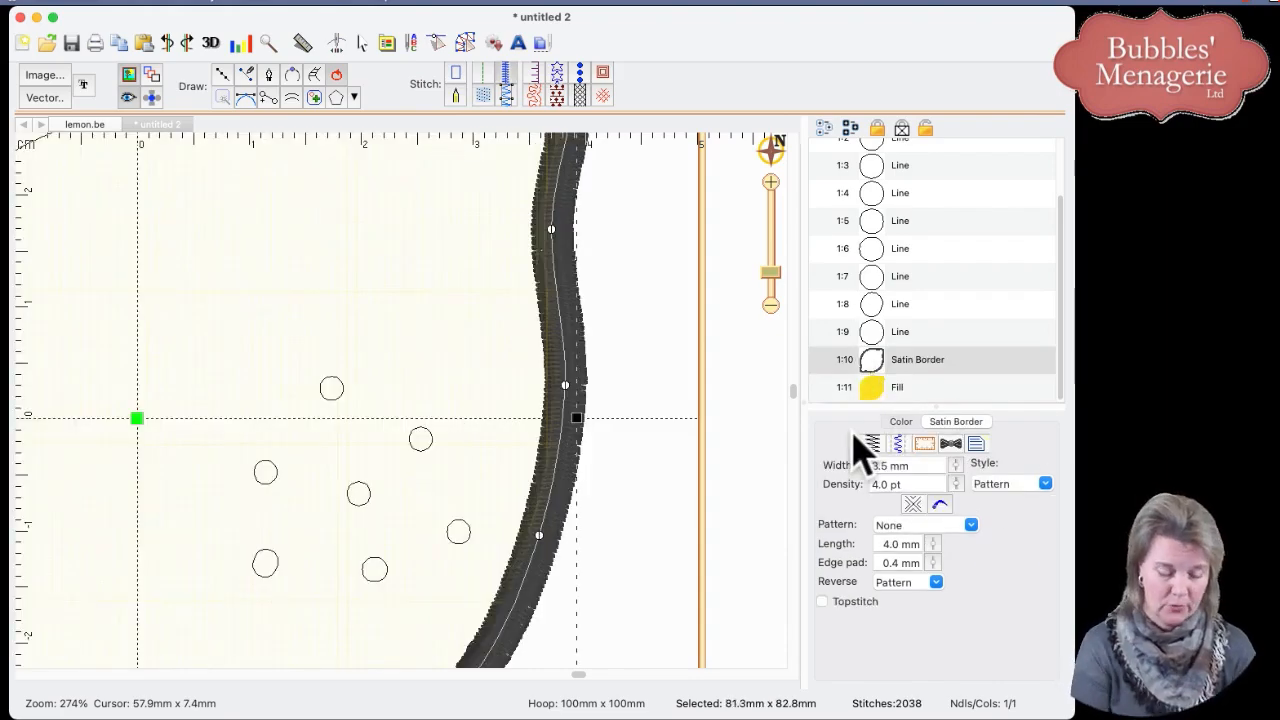
key("Delete")
left_click_drag(767, 280, 772, 292)
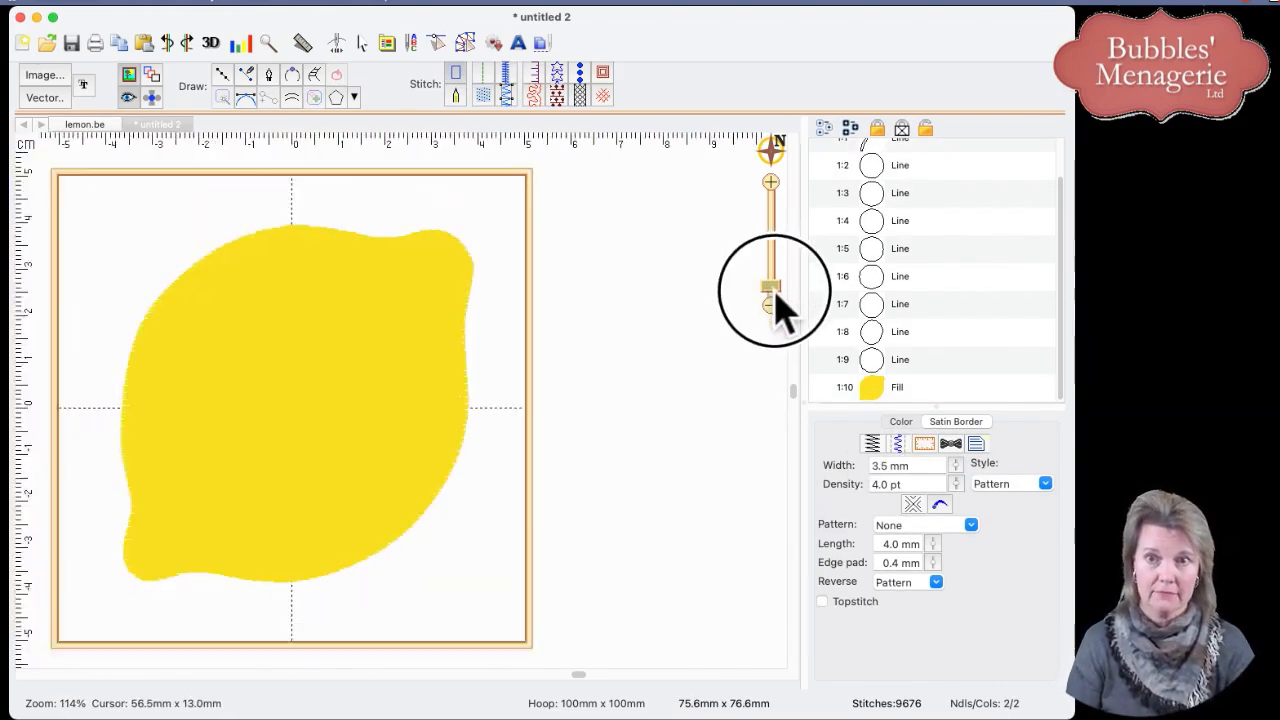
left_click(870, 387)
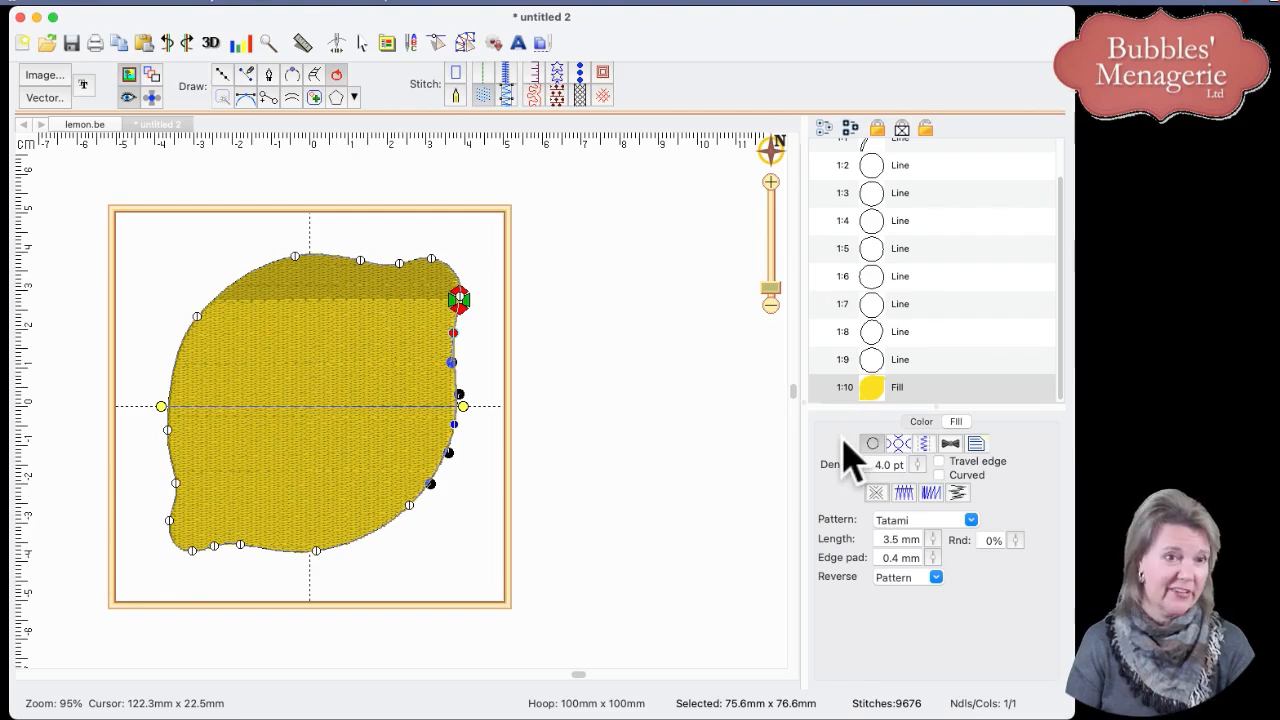
left_click(141, 43)
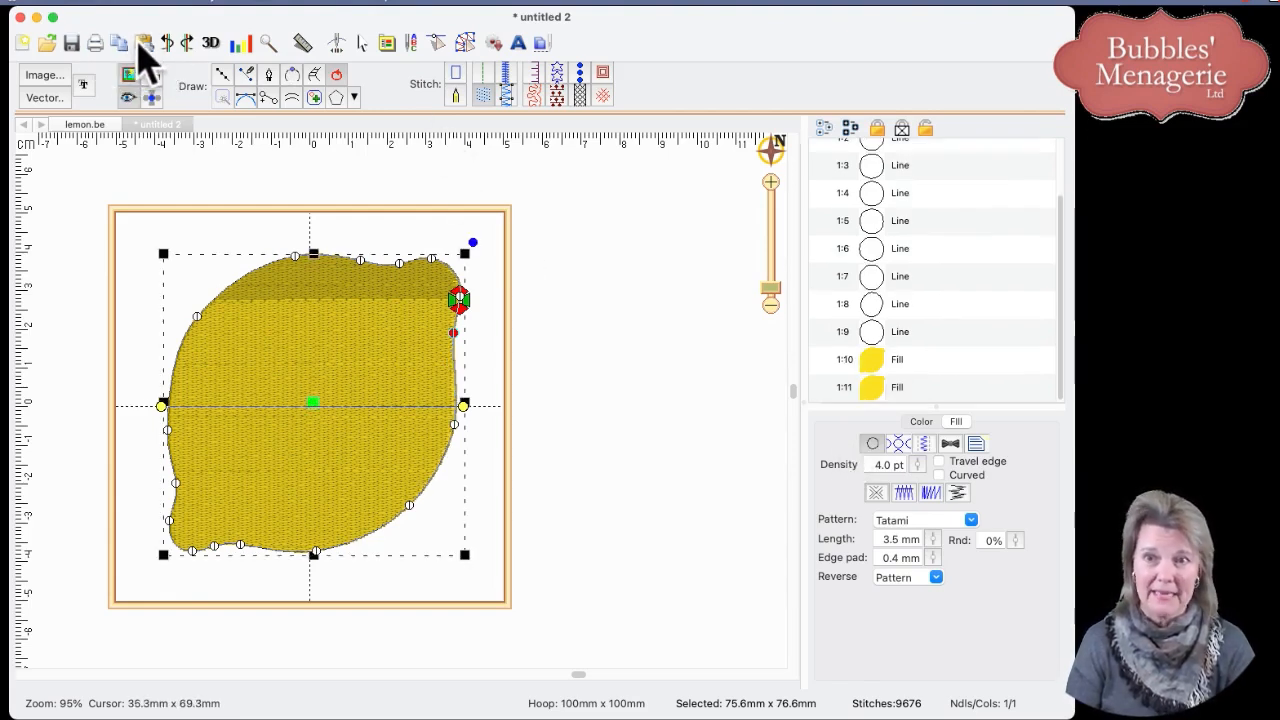
Step: Assign Robison-Anton Polyester 5841 Black Chrome to the duplicated lemon fill and convert it to a satin border
left_click(873, 388)
left_click(921, 421)
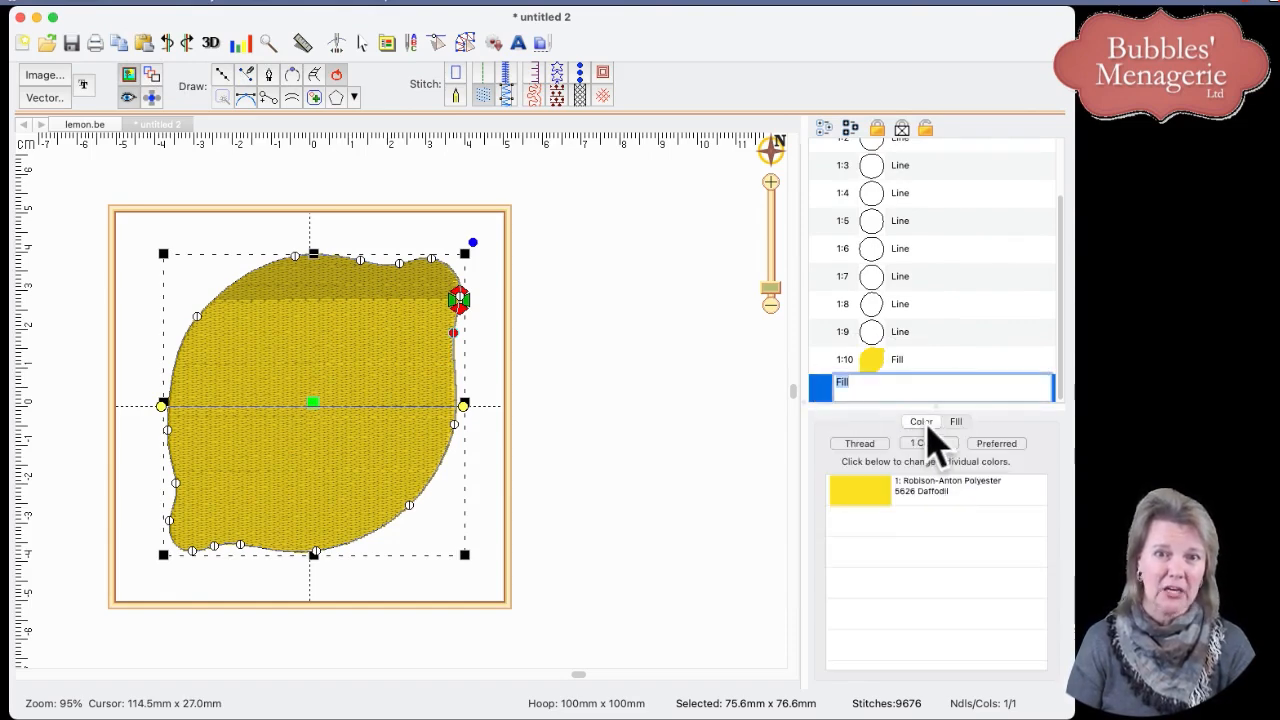
left_click(858, 497)
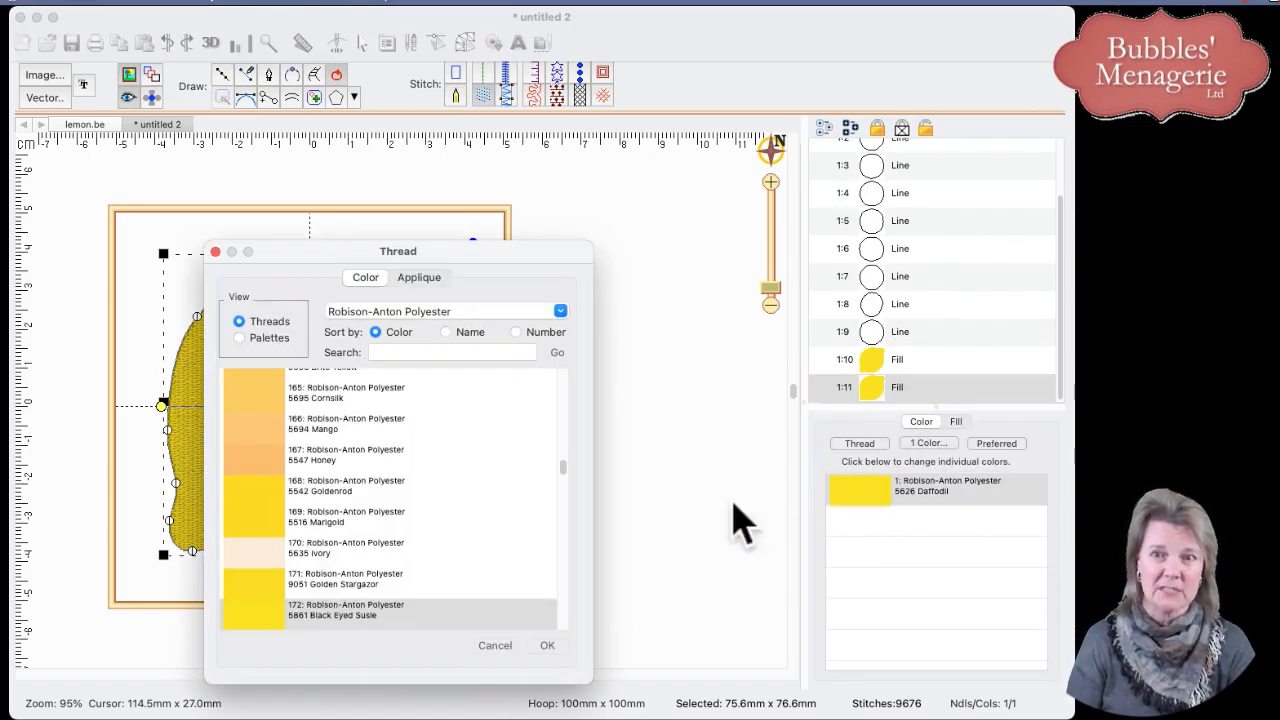
left_click(563, 470)
left_click_drag(565, 471, 567, 519)
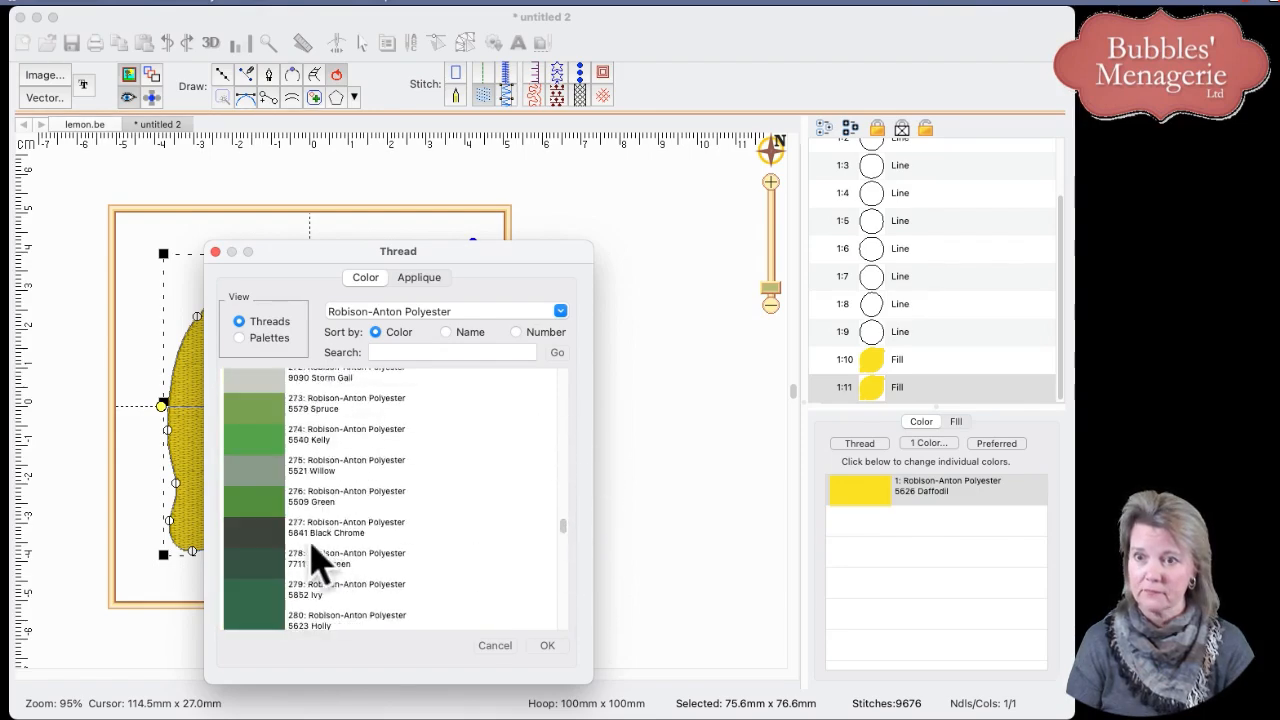
left_click(257, 530)
left_click(547, 645)
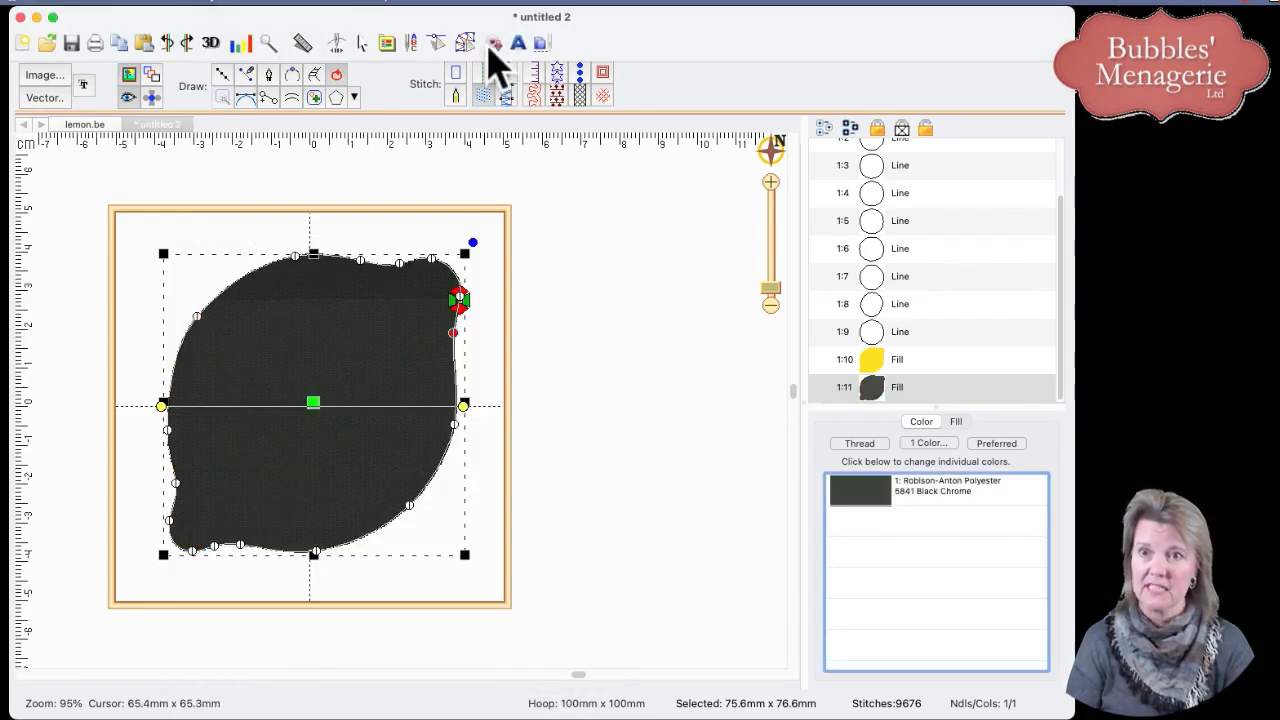
left_click(511, 80)
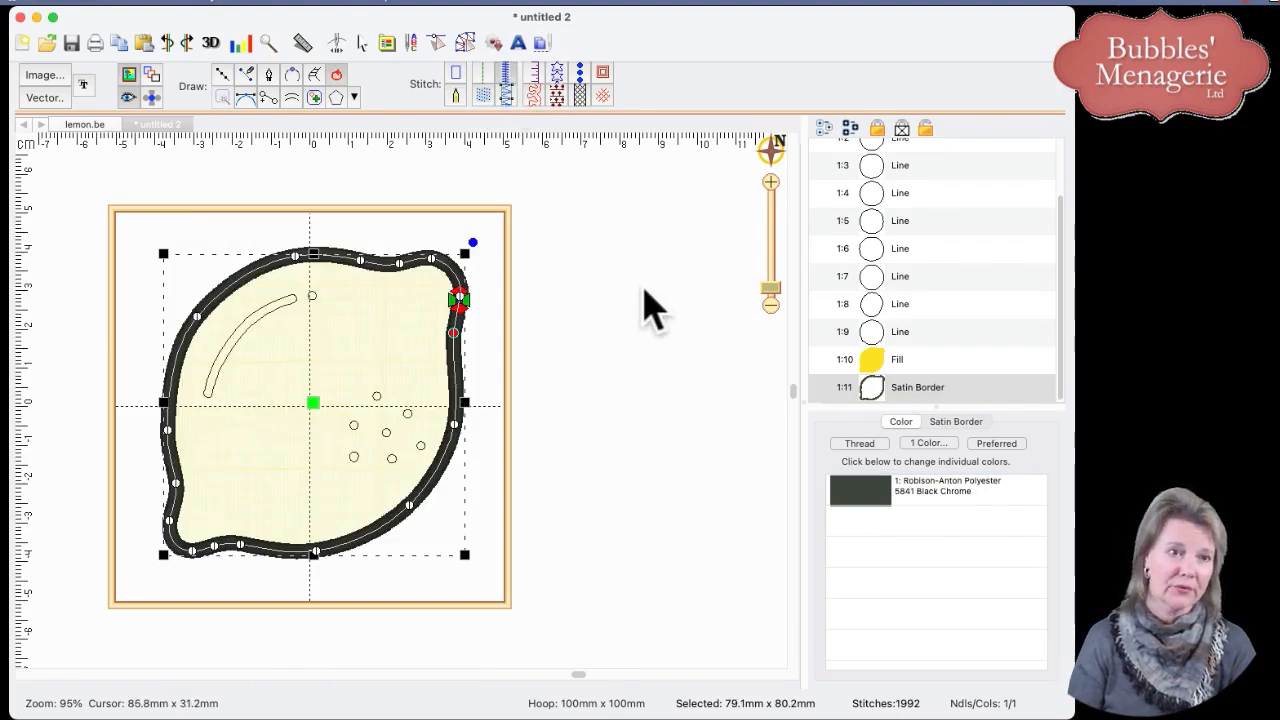
left_click(632, 300)
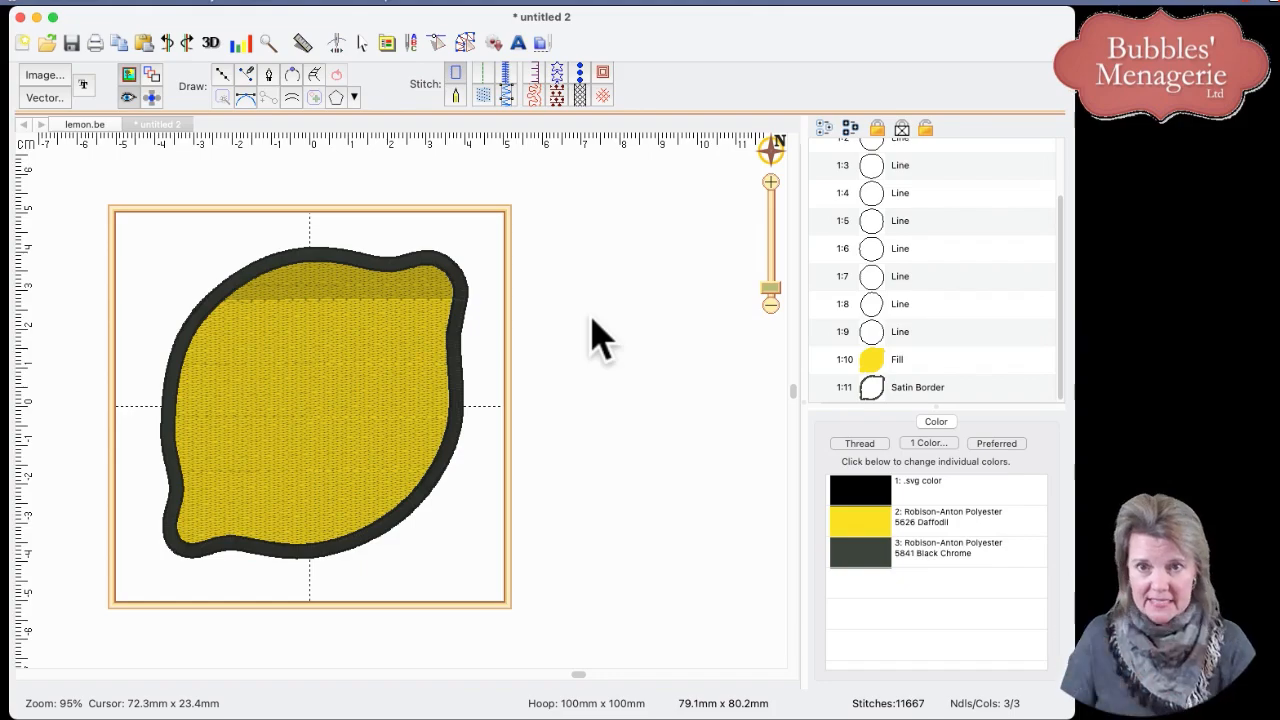
Step: Examine how the yellow fill overlaps the new satin border, with the 3D stitch view switched off and back on
left_click_drag(766, 303, 766, 275)
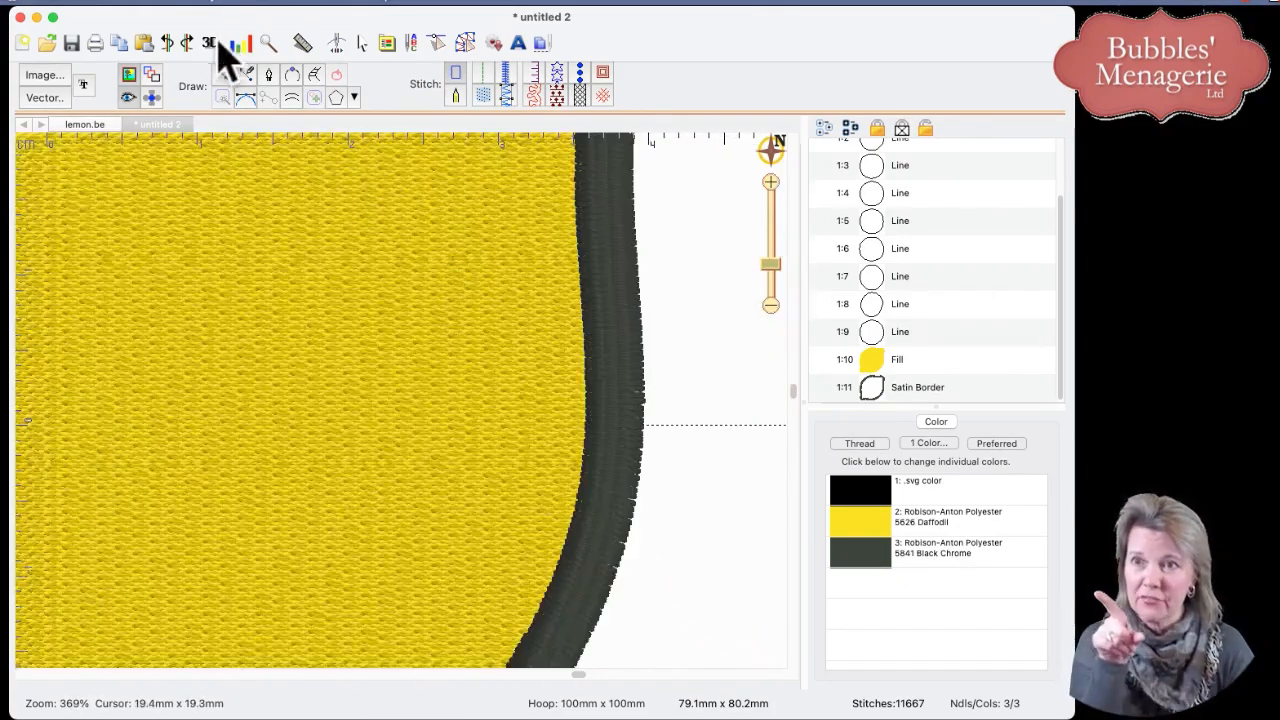
left_click(212, 43)
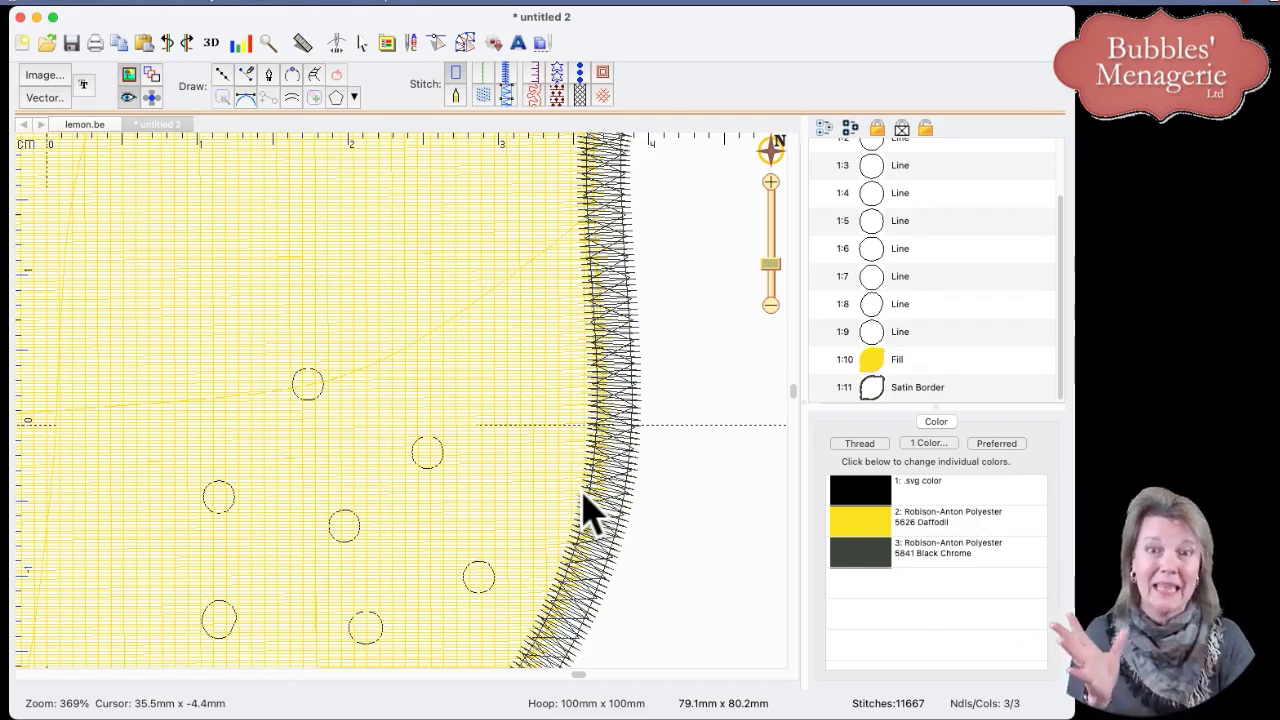
left_click(772, 291)
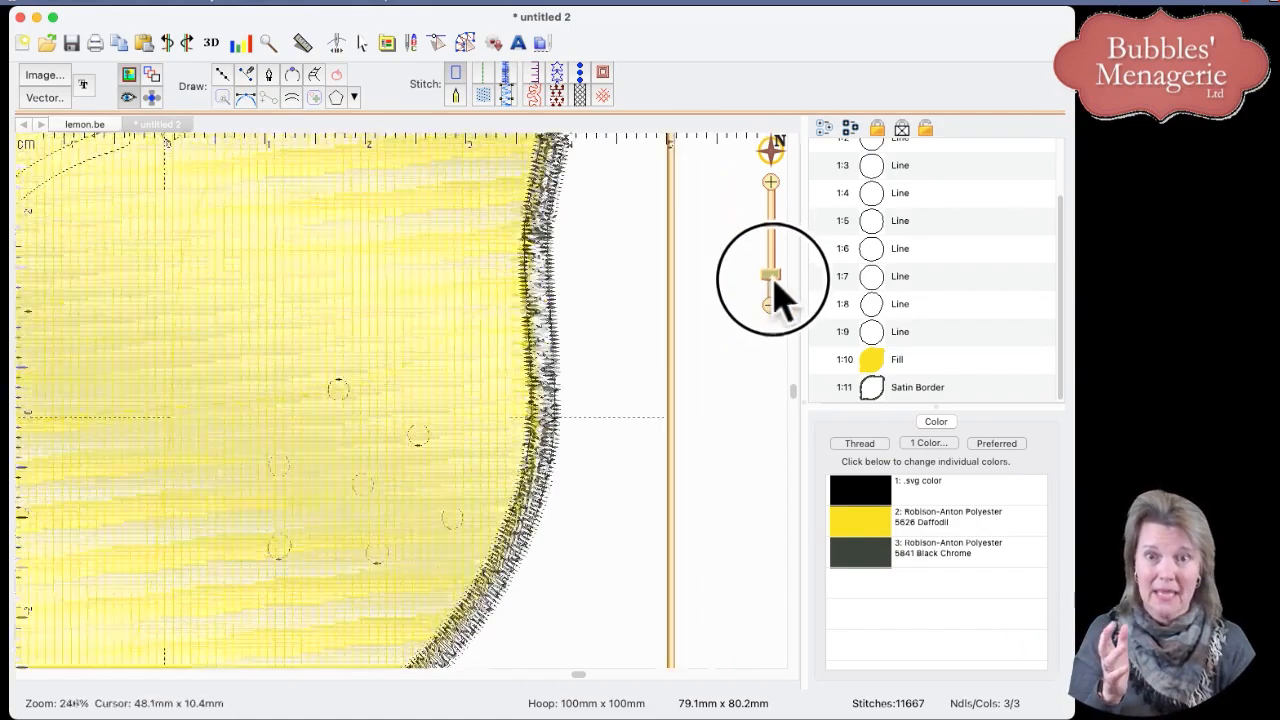
left_click_drag(773, 293, 772, 287)
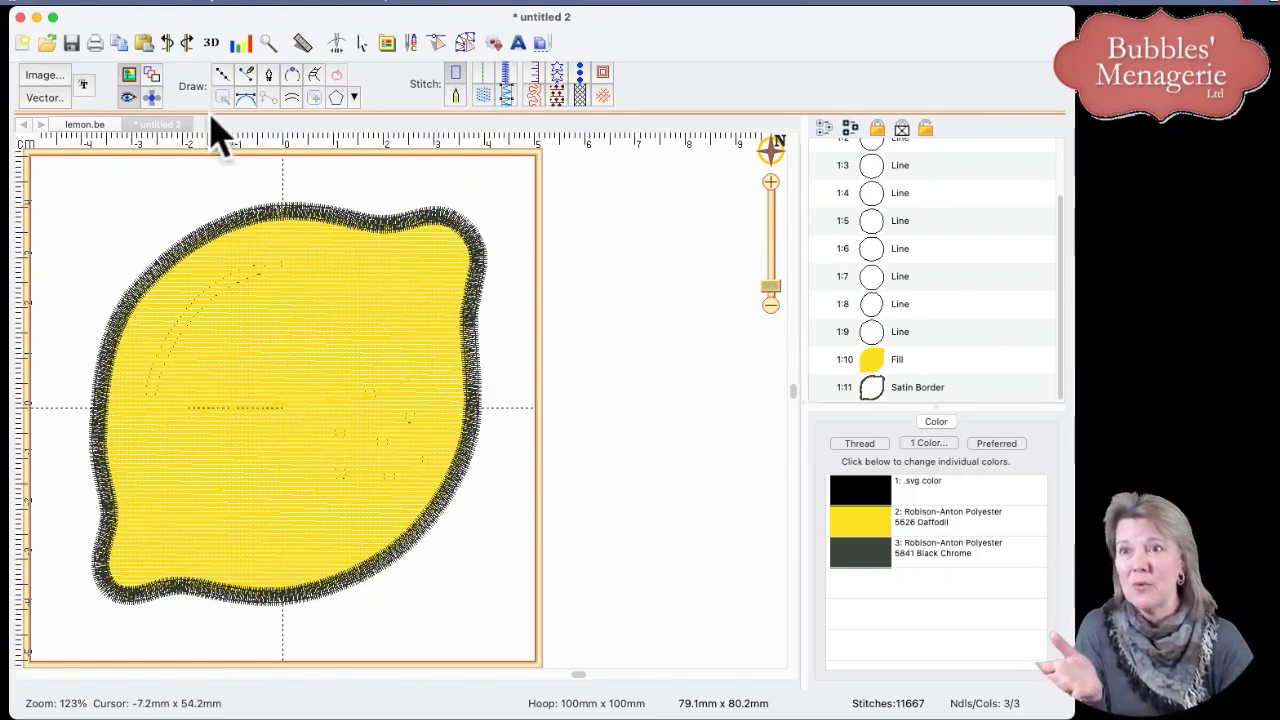
left_click(150, 76)
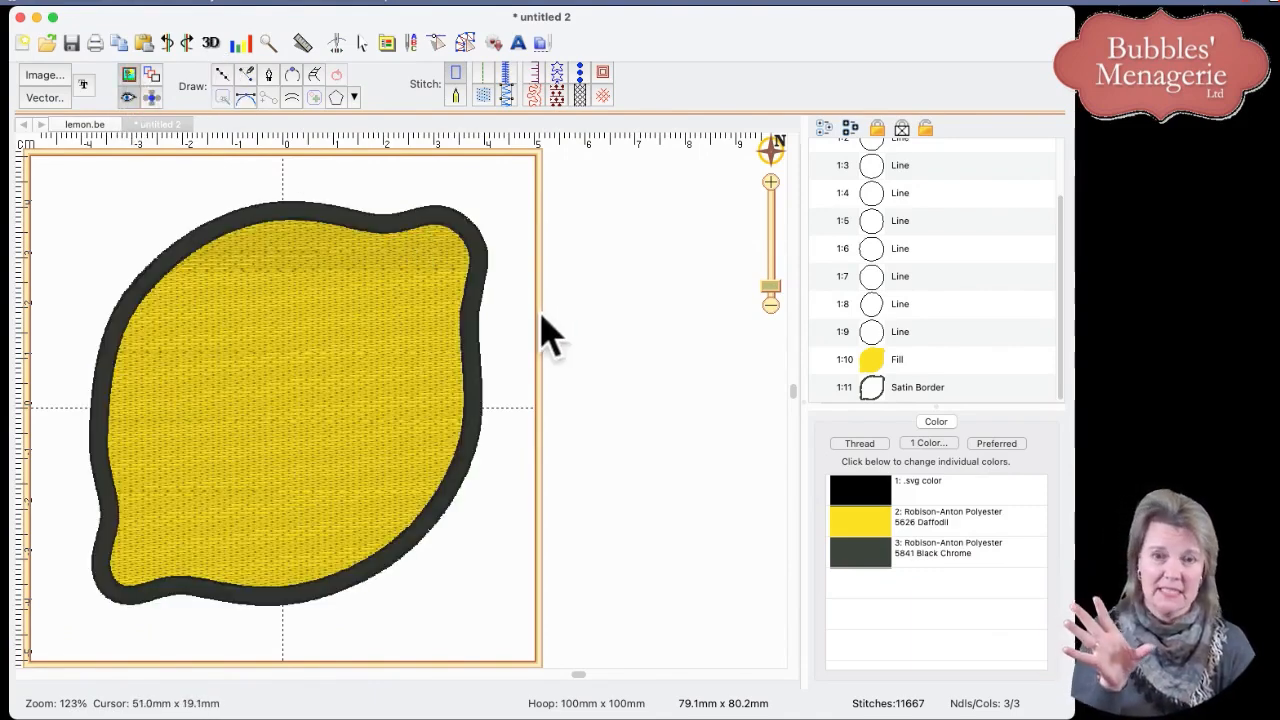
Step: Convert the curved highlight line at the lemon's upper left to a satin border
left_click(1063, 335)
left_click_drag(1063, 322, 1056, 272)
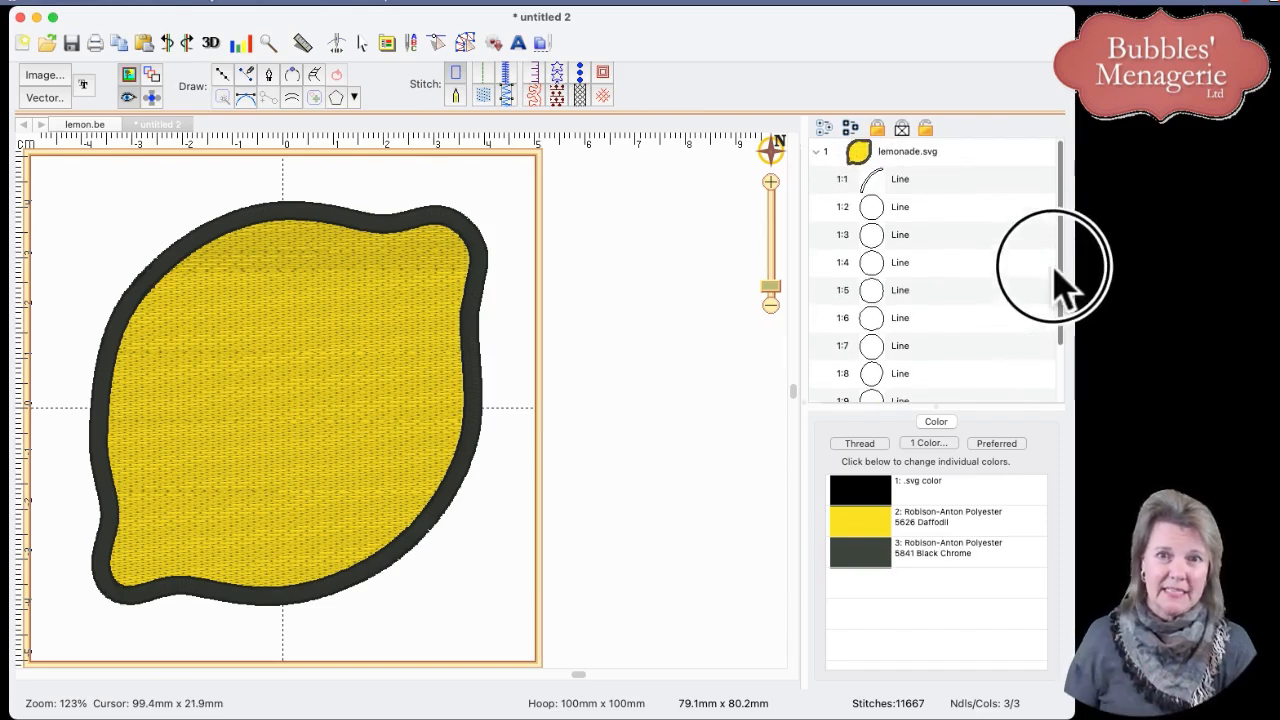
left_click(885, 183)
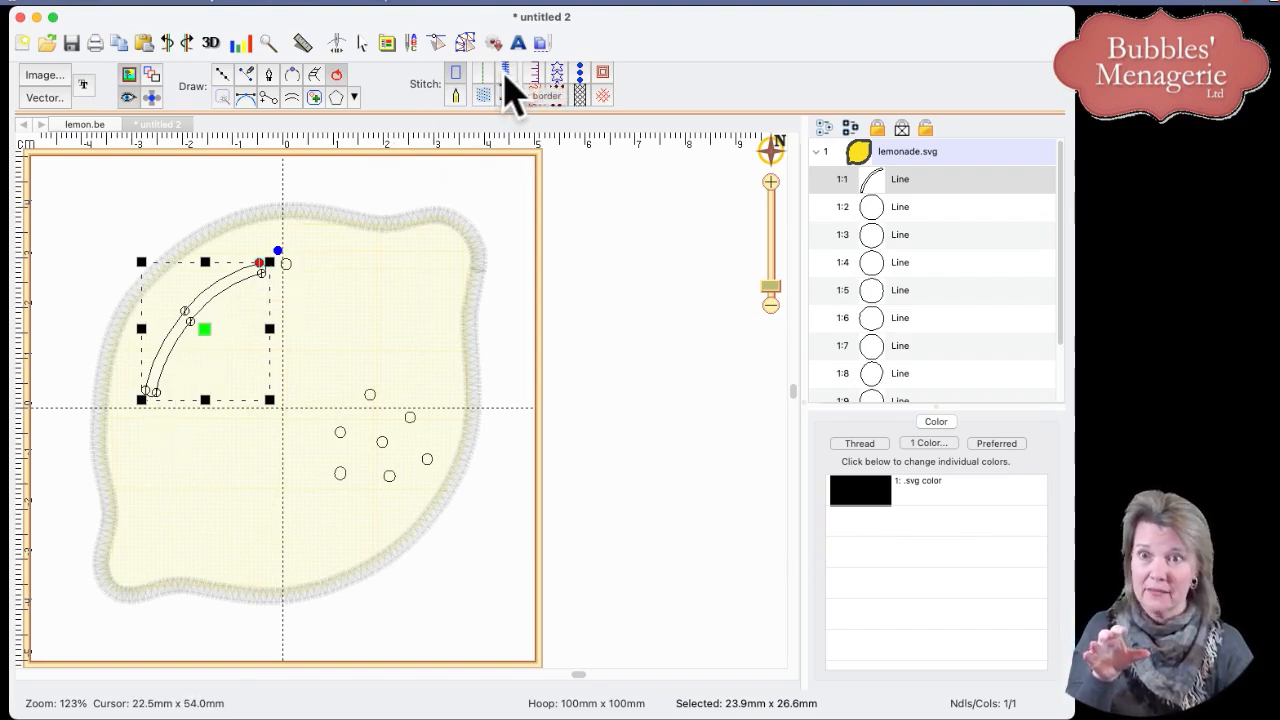
left_click(505, 78)
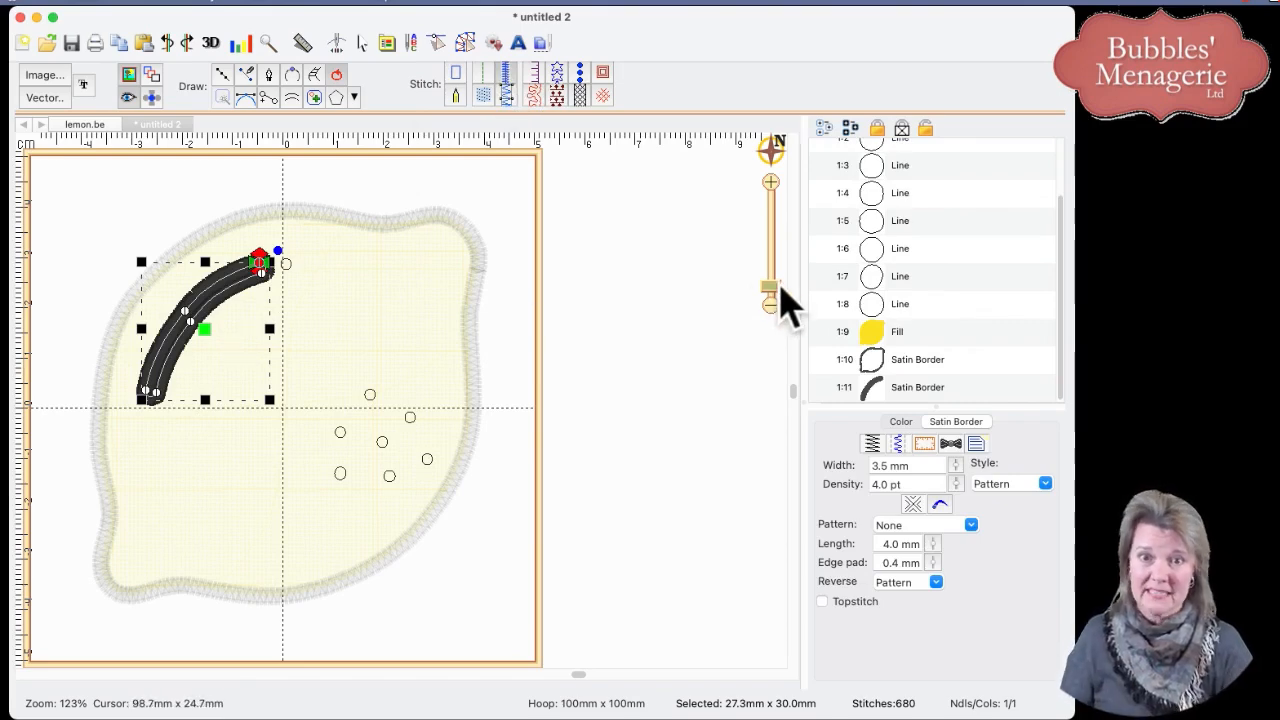
left_click_drag(774, 286, 770, 254)
left_click_drag(185, 285, 713, 507)
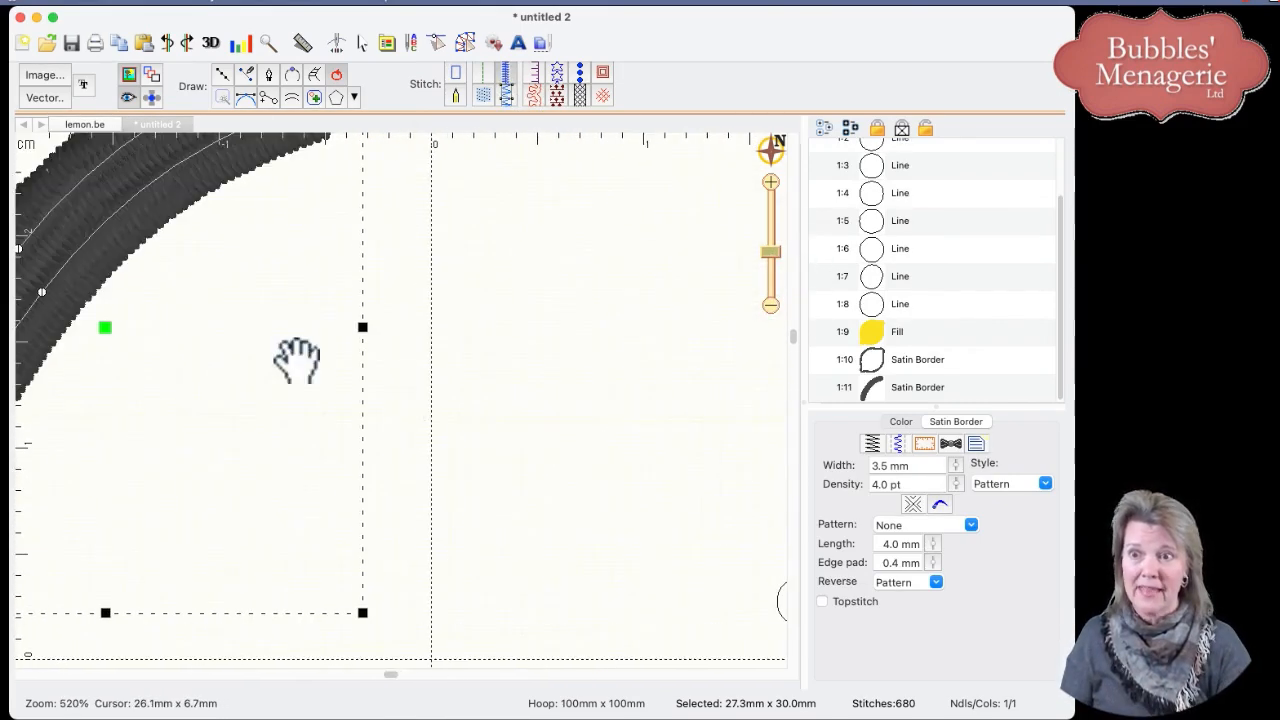
left_click_drag(297, 360, 563, 508)
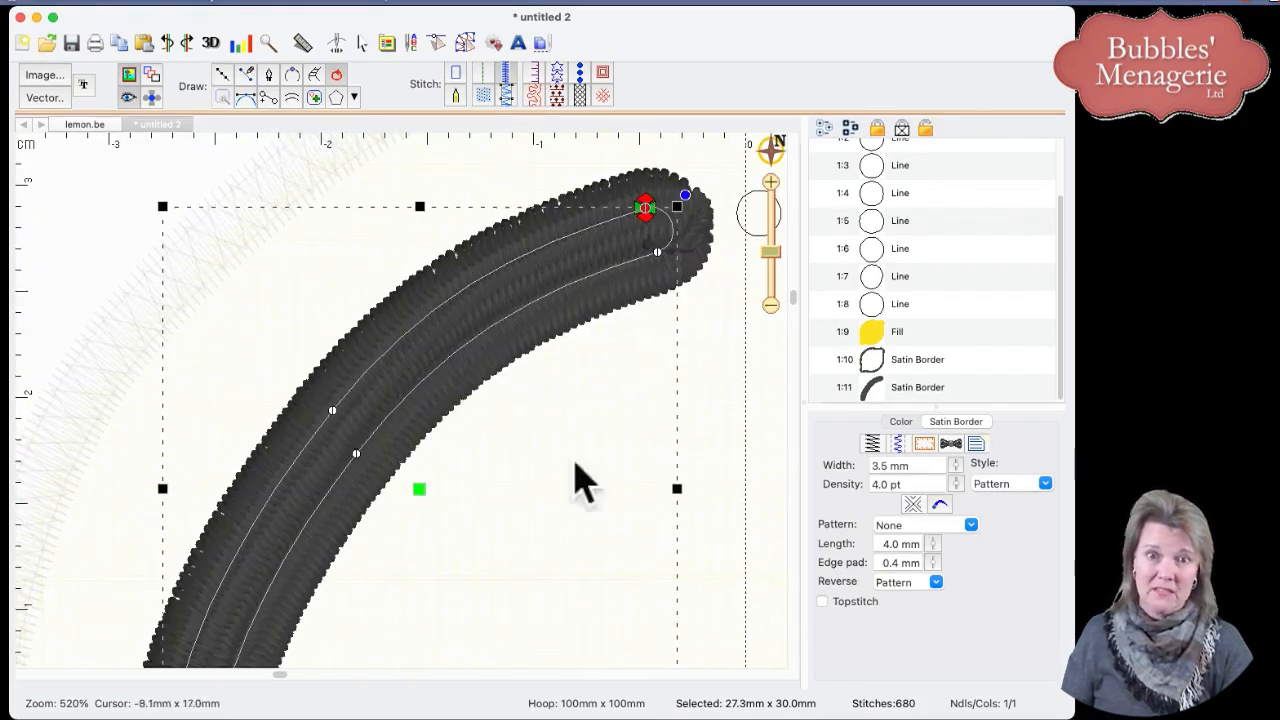
Step: Assign Robison-Anton Polyester 5786 Storm Gray to the highlight arc's satin border
left_click(901, 422)
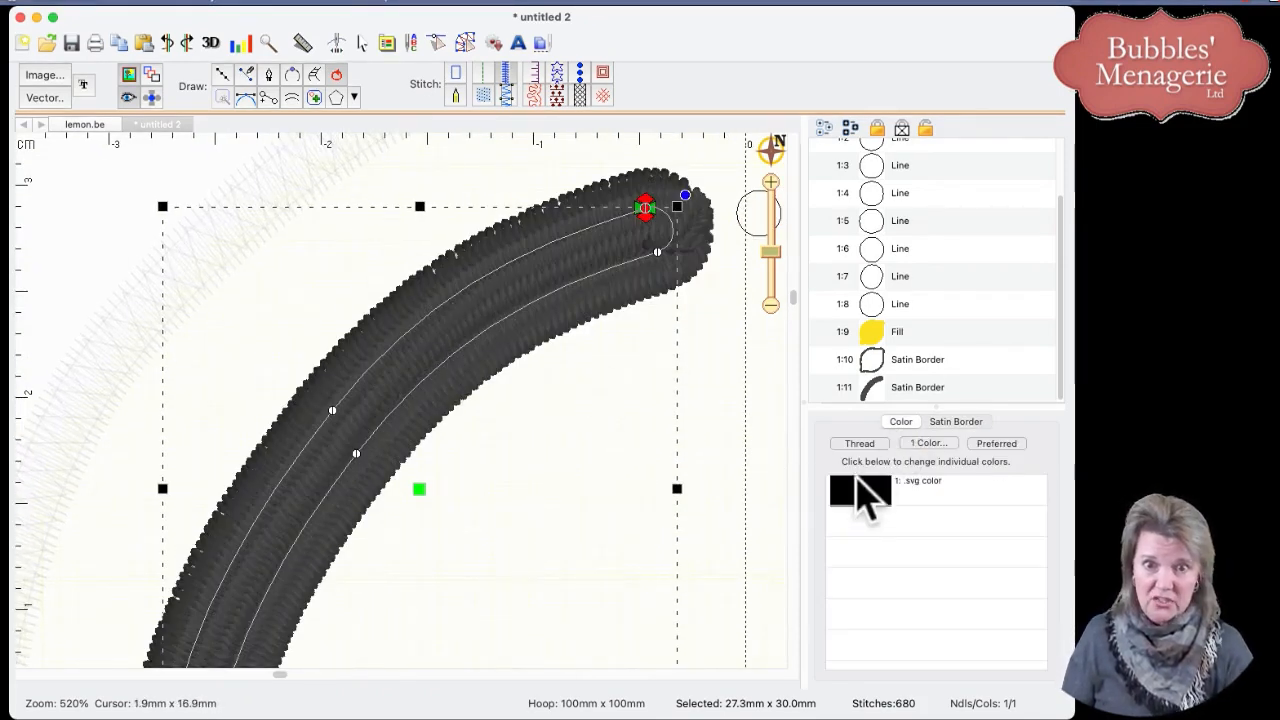
left_click(860, 490)
left_click_drag(589, 449, 589, 466)
left_click(270, 580)
left_click(570, 669)
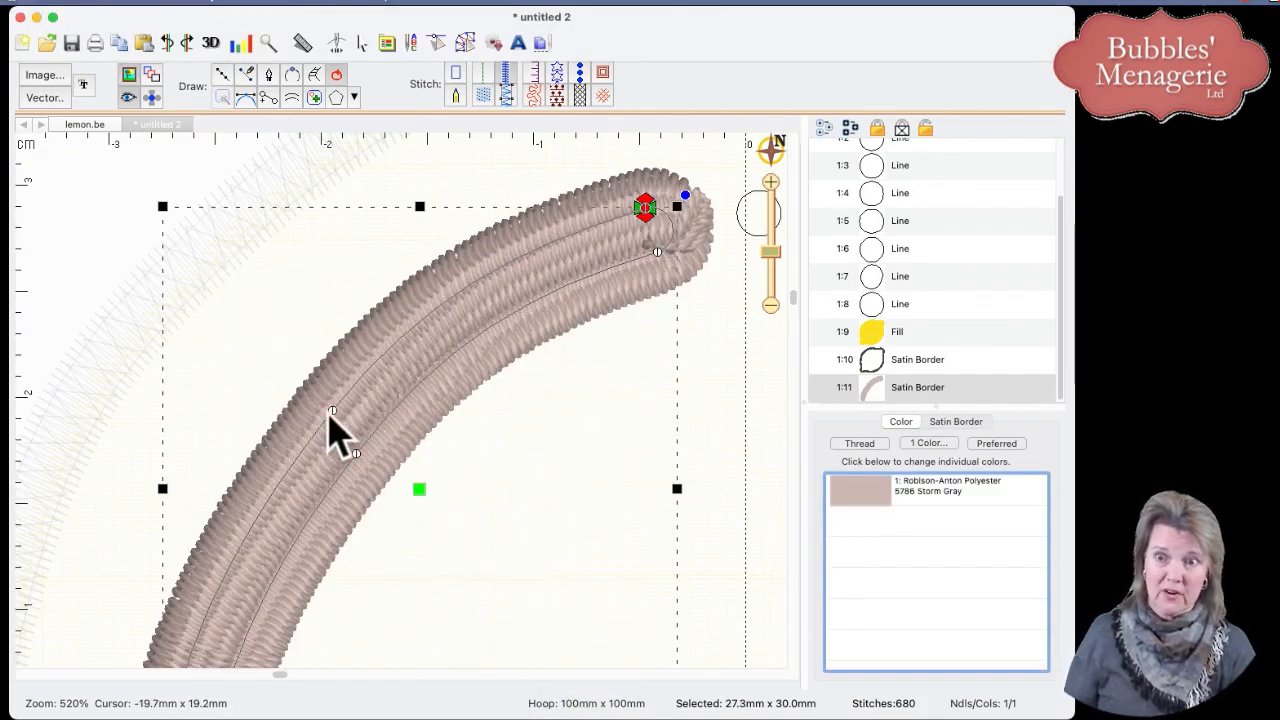
Step: Try moving the middle node on the highlight arc's outer edge outward, and undo the move
left_click_drag(332, 411, 298, 364)
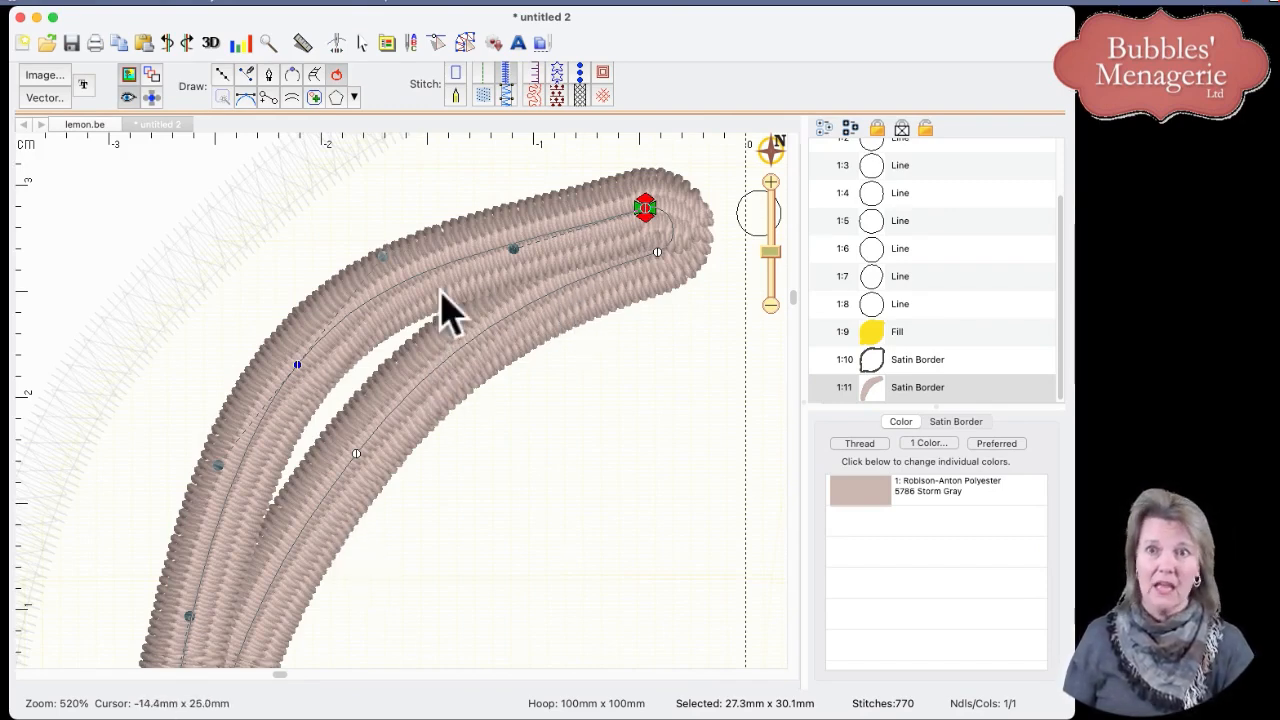
left_click(167, 44)
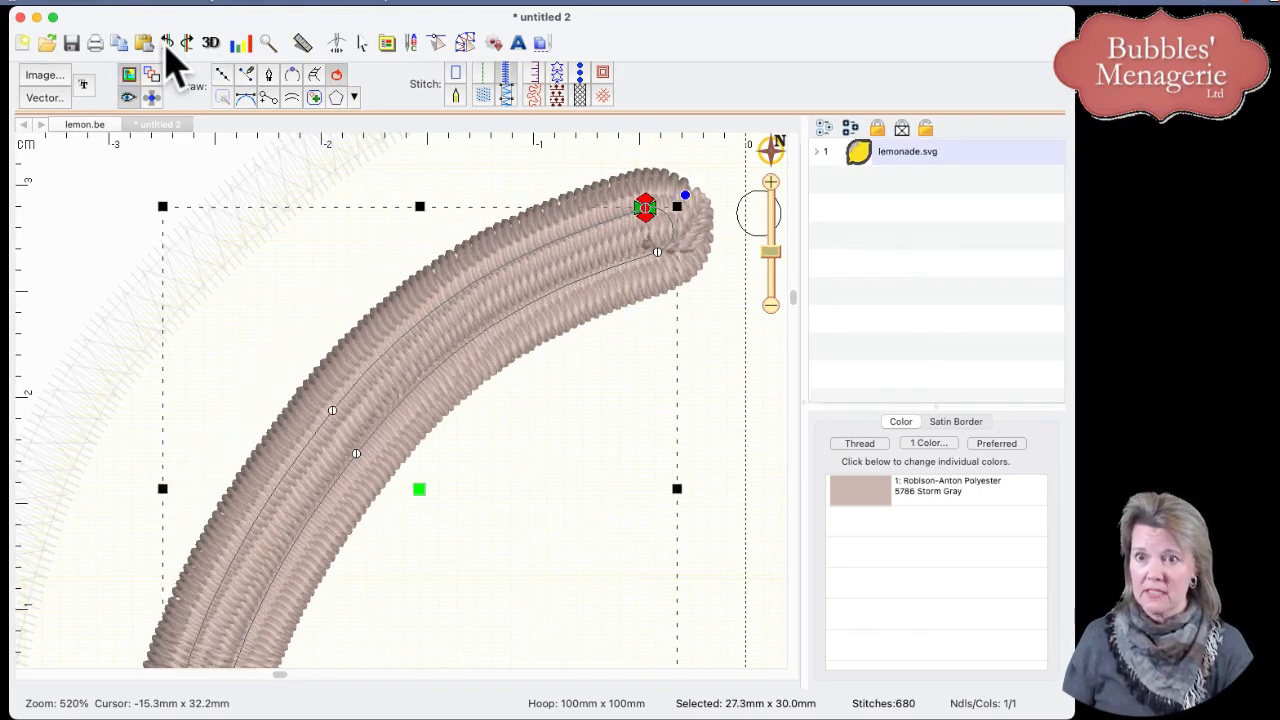
Step: Convert the highlight arc to a Column with stitch-angle lines of about 106° near its upper end, 139° at its middle and 158° near its lower end
left_click_drag(774, 257, 778, 283)
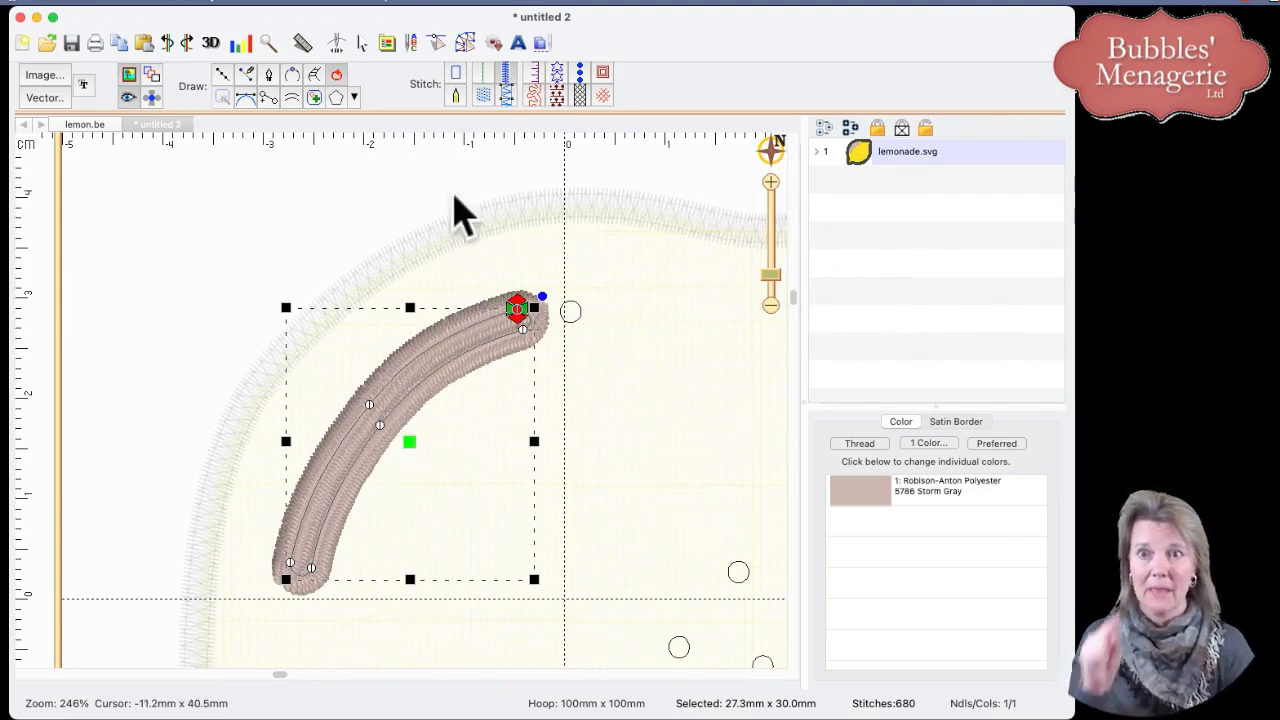
left_click(506, 96)
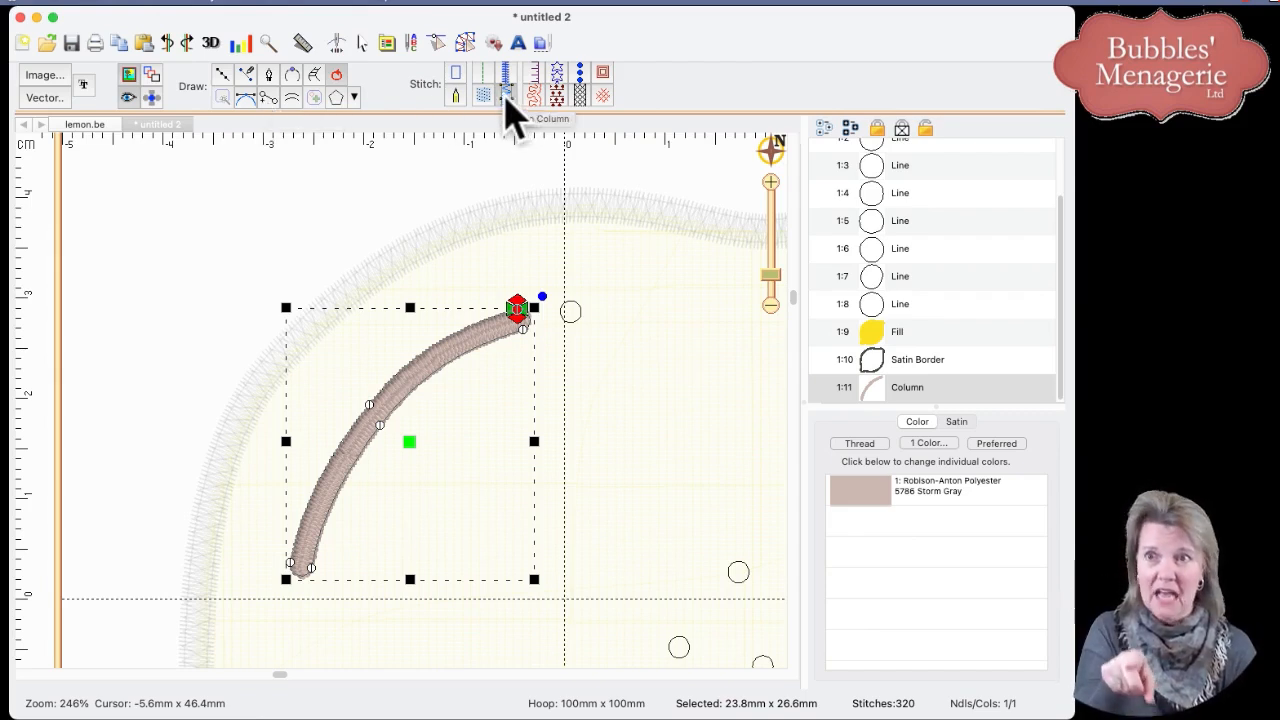
left_click(267, 100)
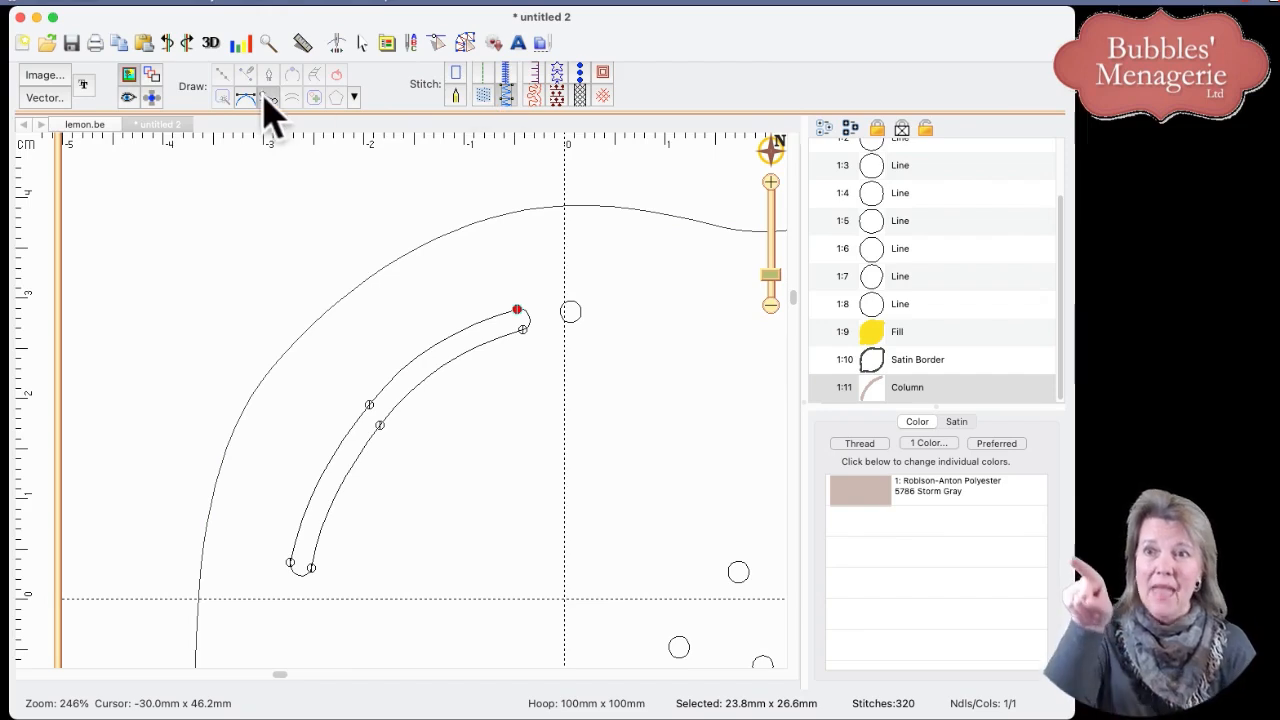
left_click(268, 98)
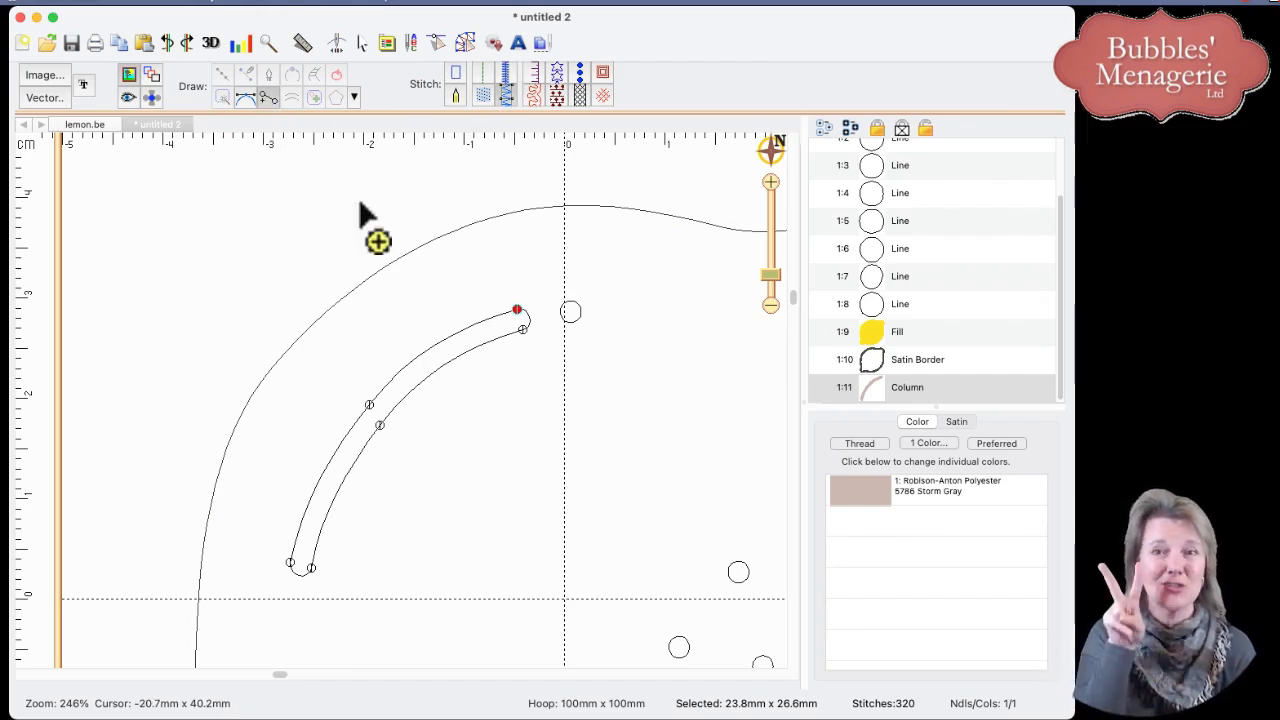
left_click_drag(497, 308, 506, 343)
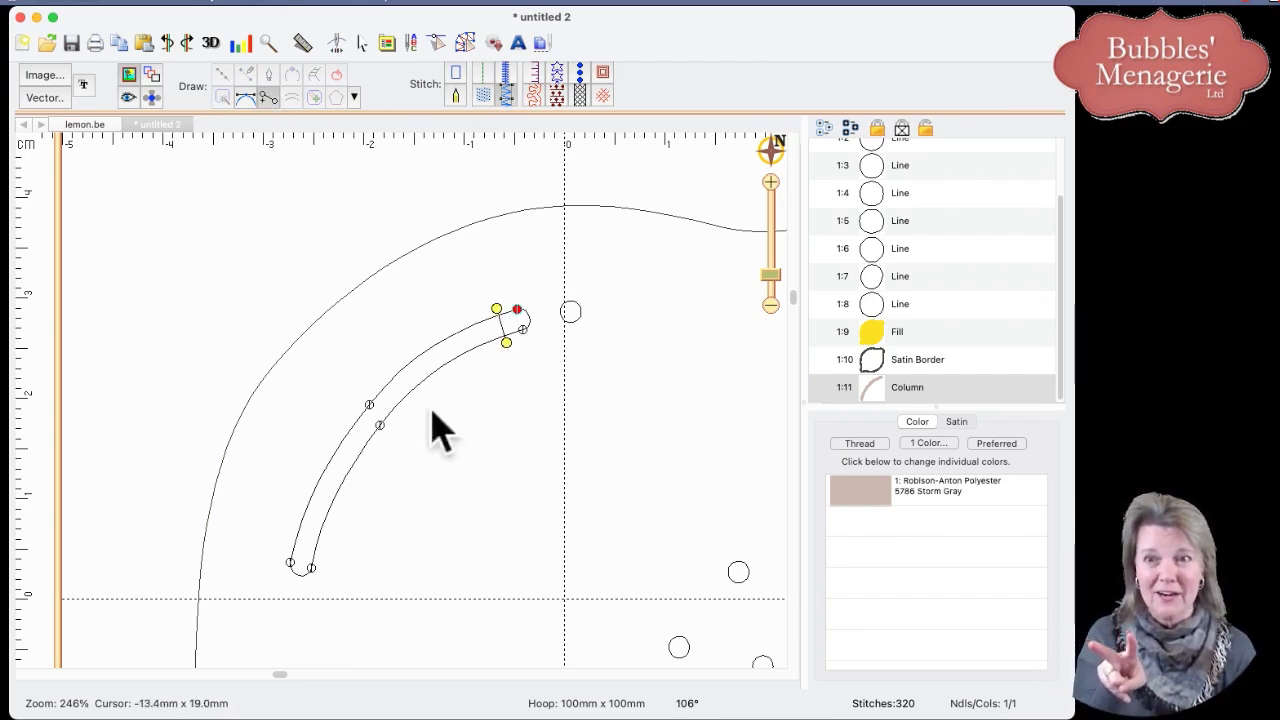
left_click_drag(366, 397, 393, 421)
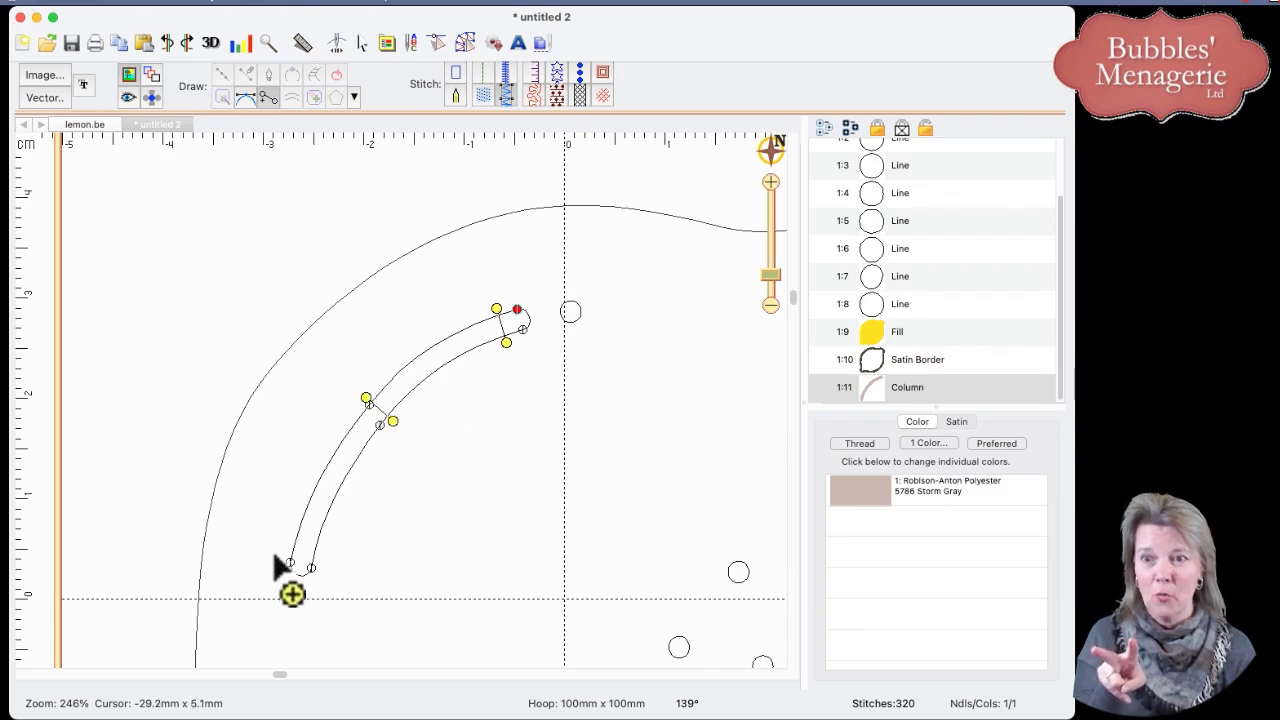
left_click_drag(291, 552, 325, 563)
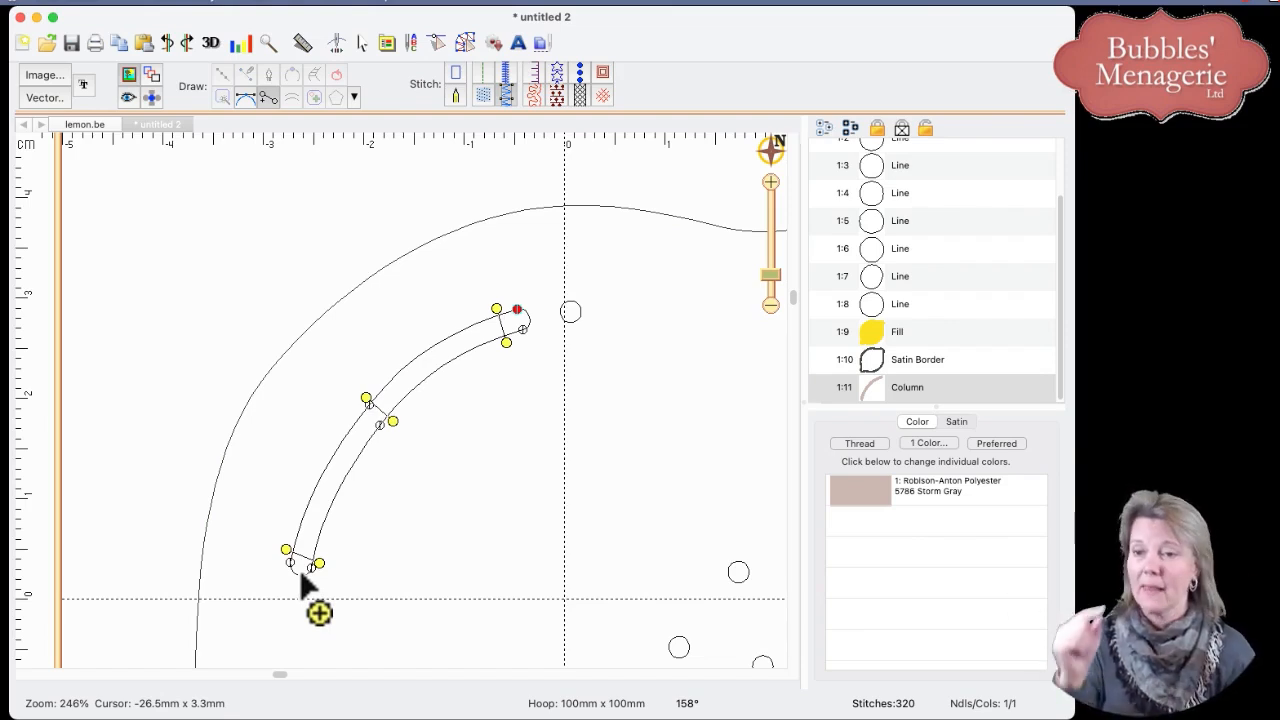
right_click(388, 486)
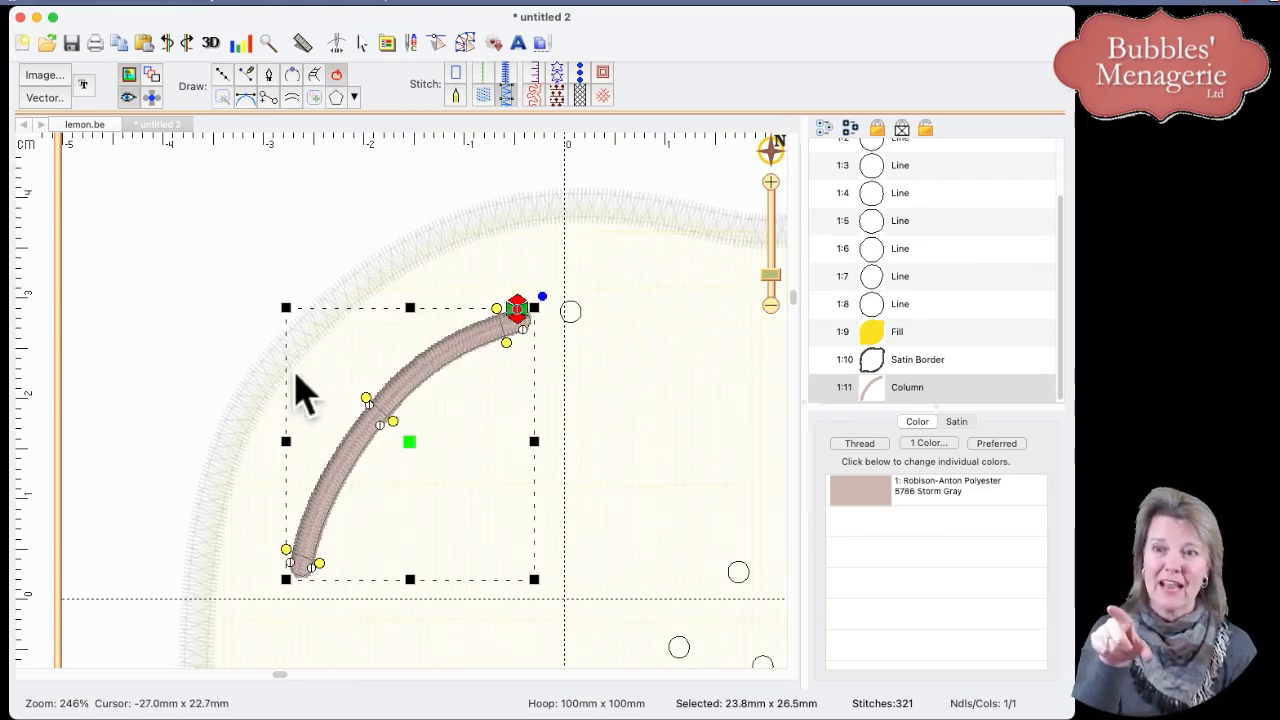
left_click(206, 309)
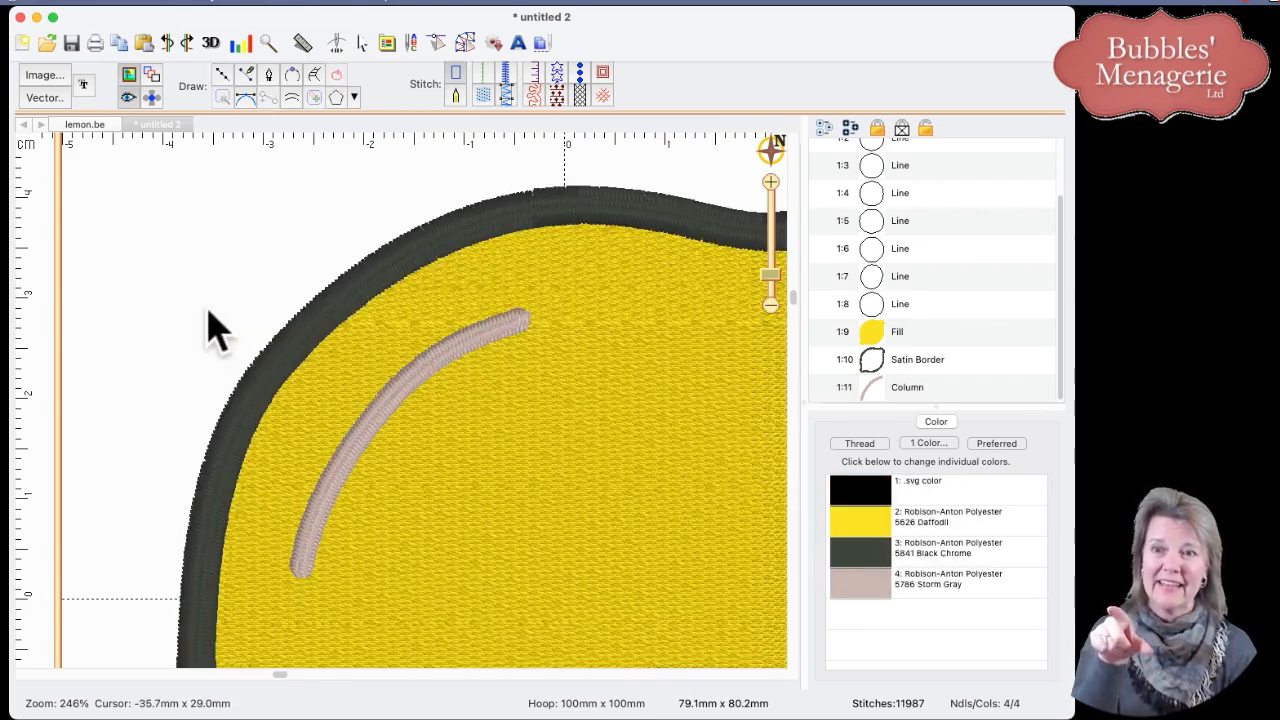
left_click(371, 432)
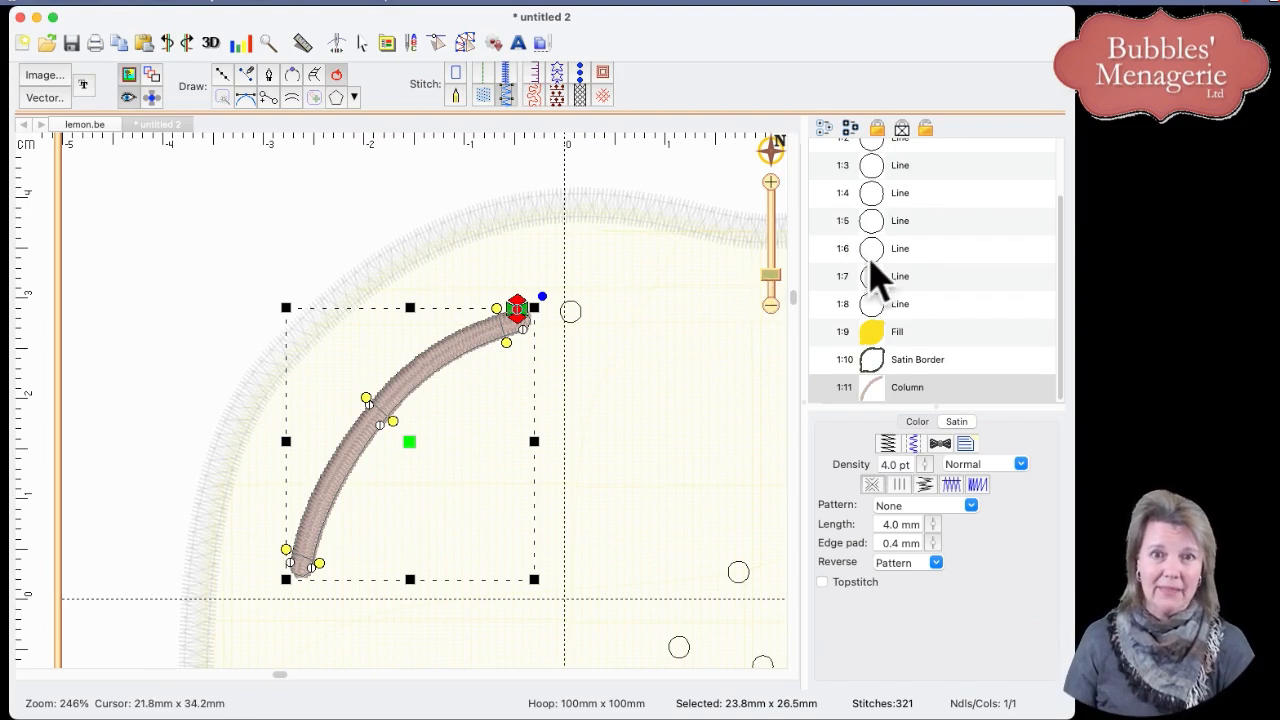
Step: Convert all eight small circle lines on the lemon to satin Column stitches
left_click_drag(1059, 237, 1052, 160)
left_click(900, 176)
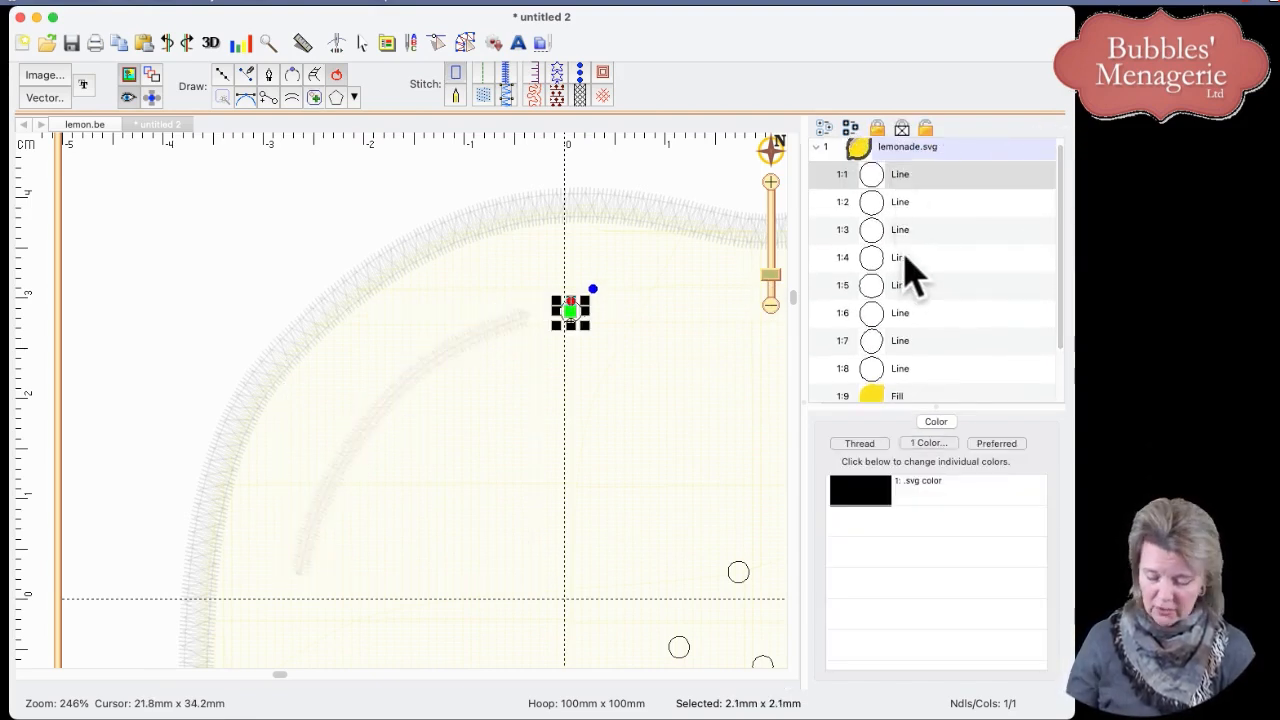
left_click(902, 367, "shift")
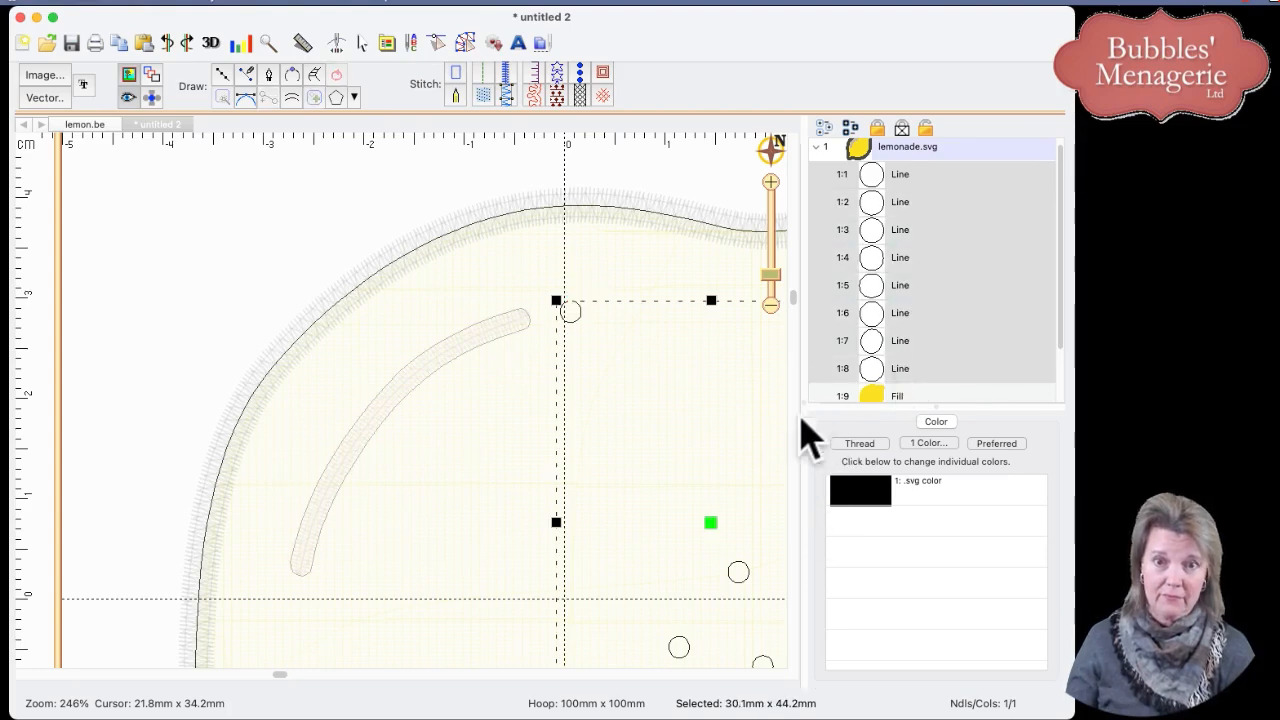
left_click(770, 303)
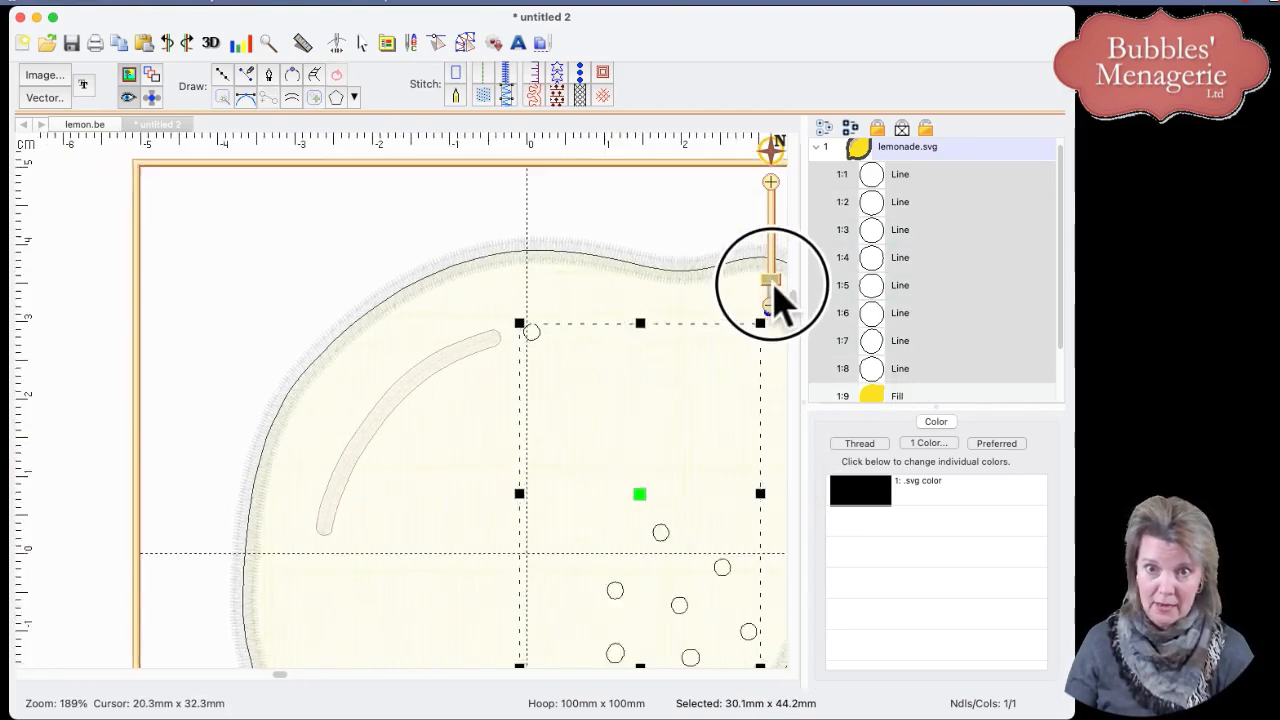
left_click_drag(727, 468, 623, 343)
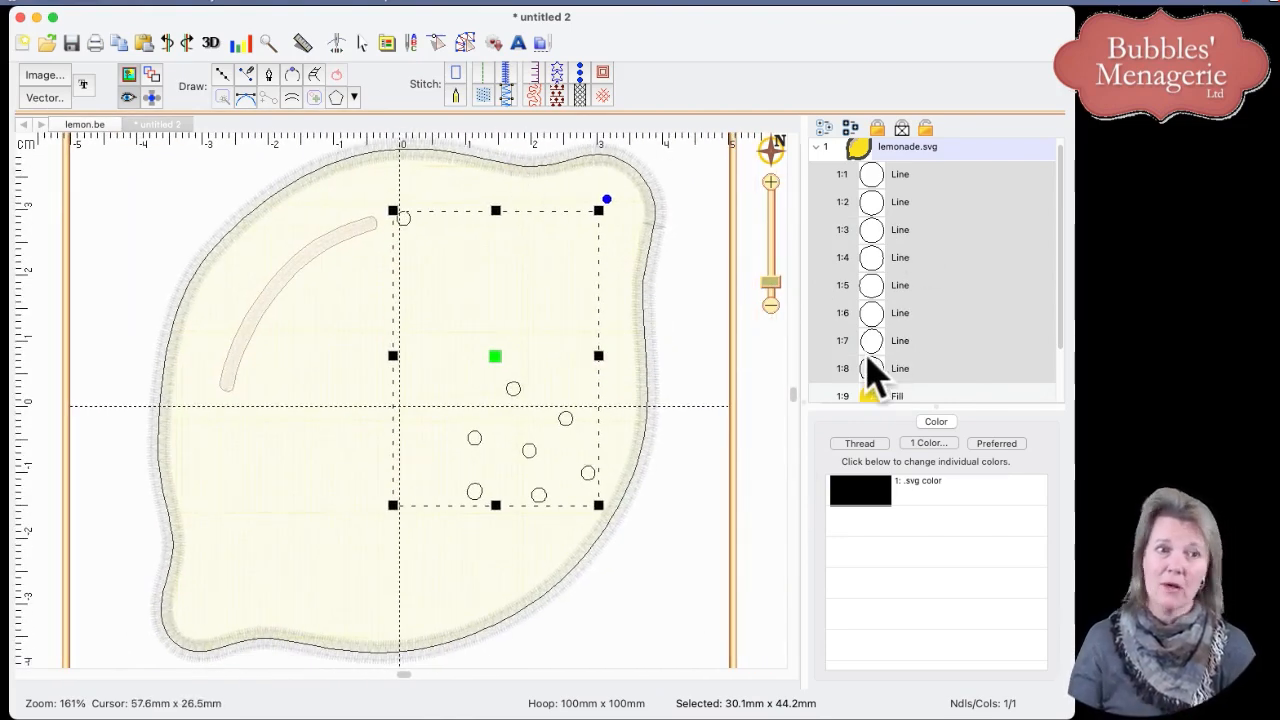
left_click(505, 100)
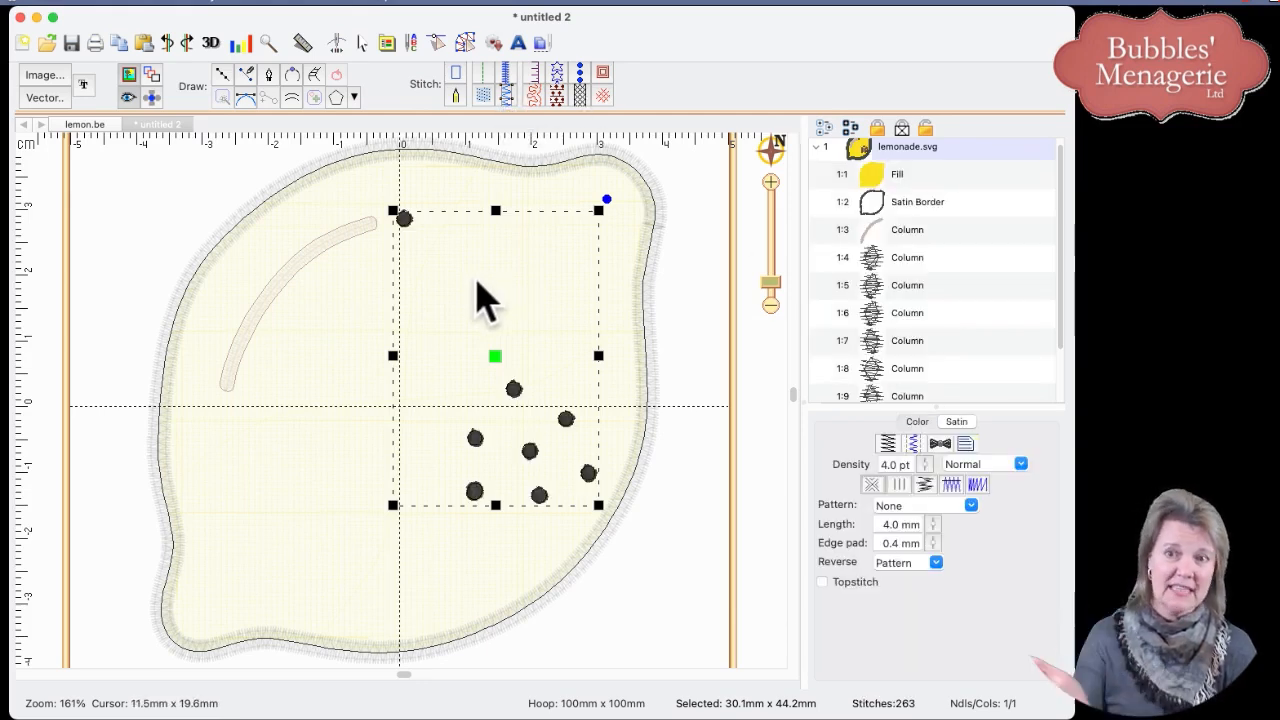
left_click(686, 590)
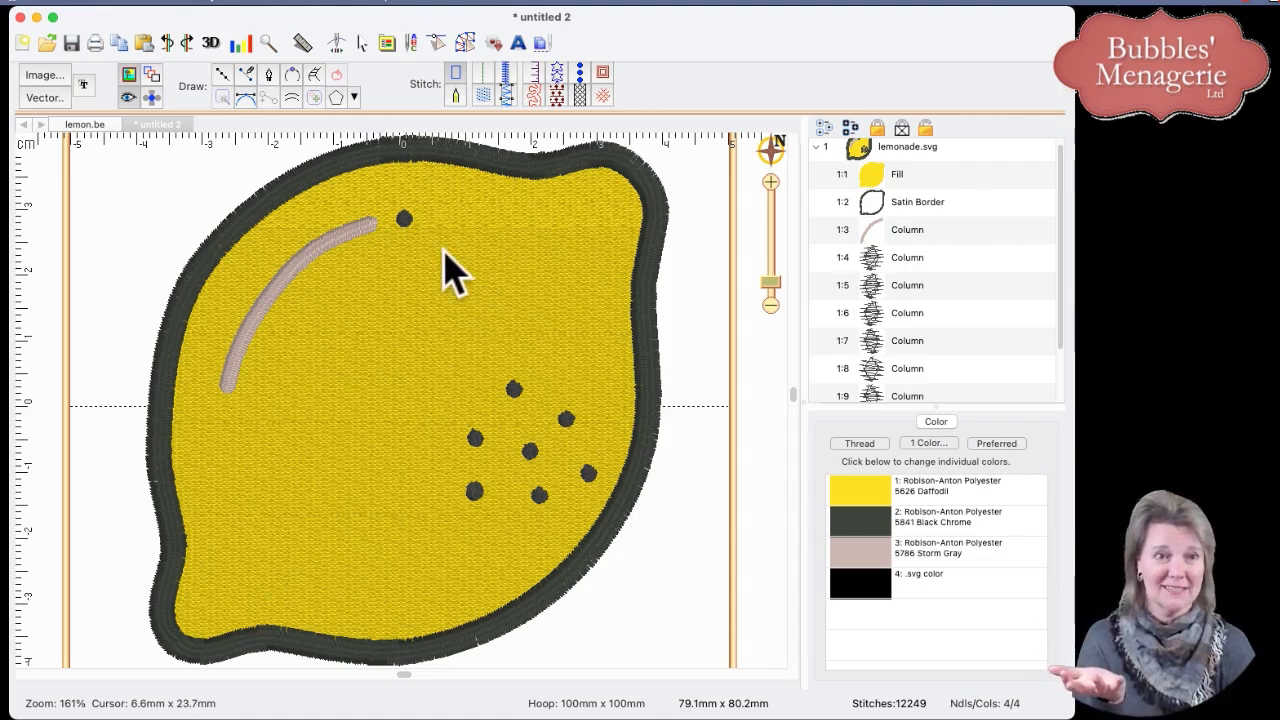
Step: Measure the width of the upper-left dot in the lower-right cluster with the 3D stitch view switched off
left_click_drag(769, 283, 769, 284)
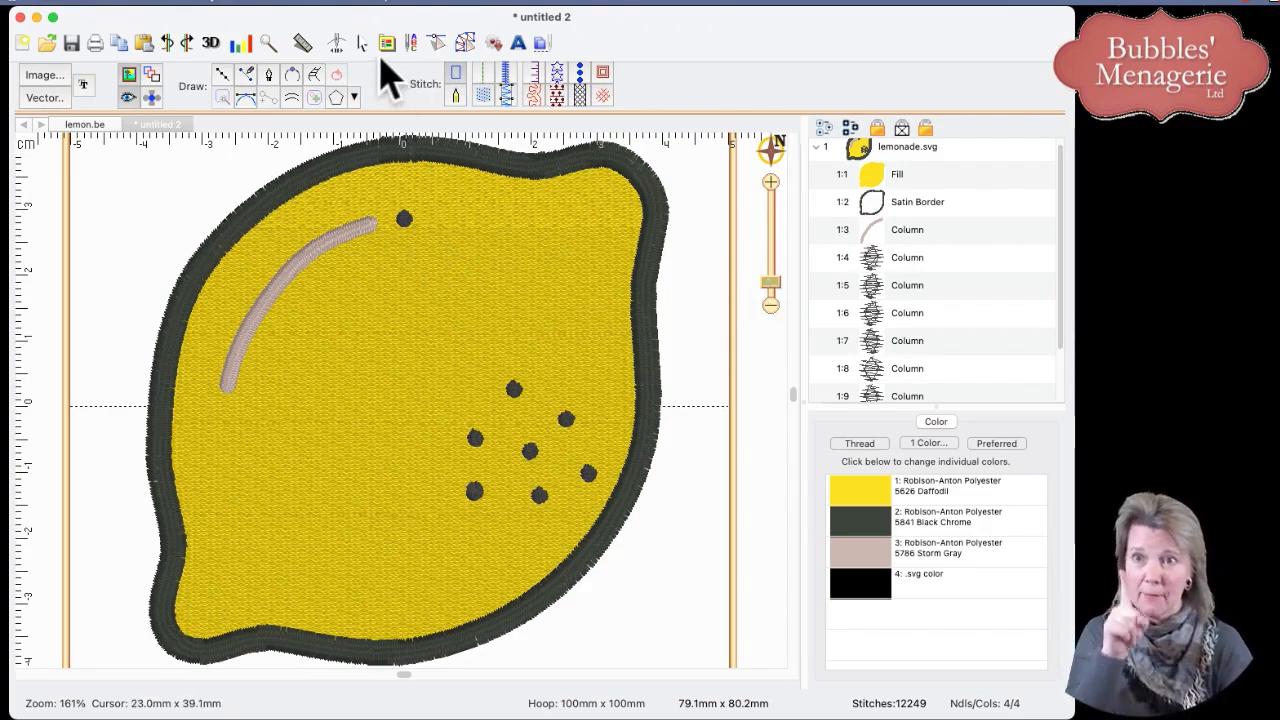
left_click_drag(773, 284, 771, 248)
left_click_drag(714, 500, 623, 512)
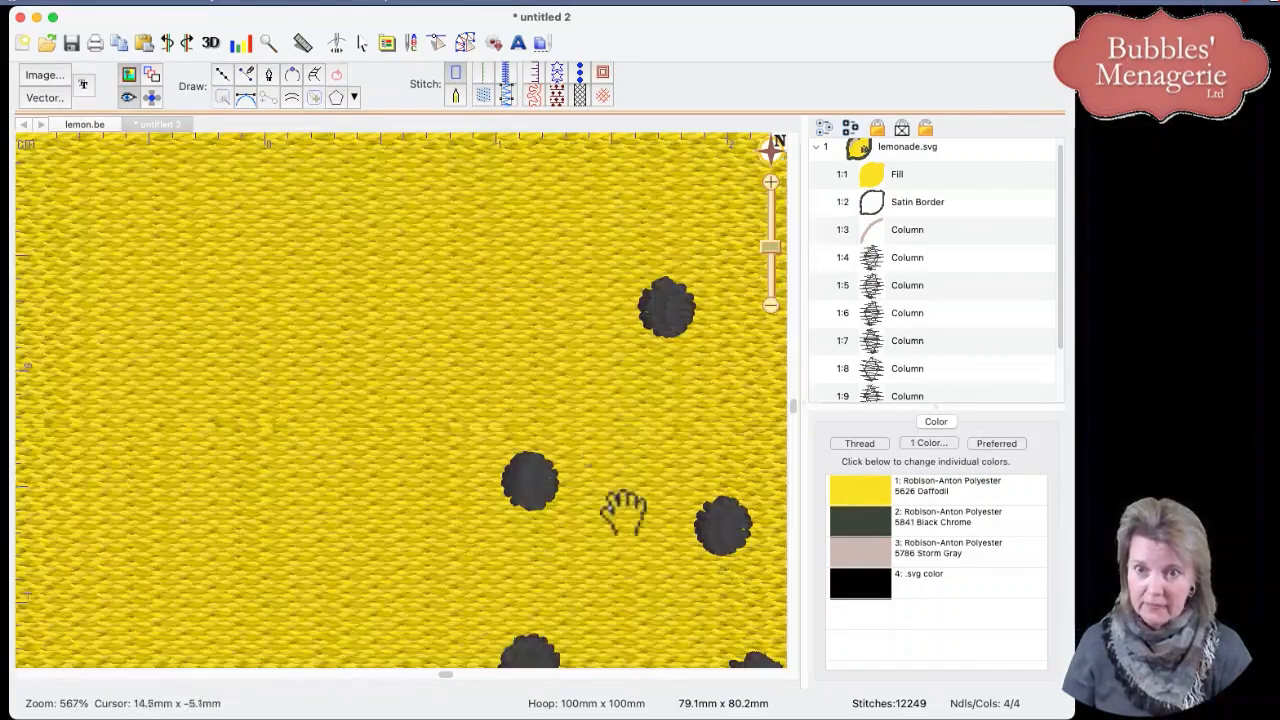
left_click(211, 42)
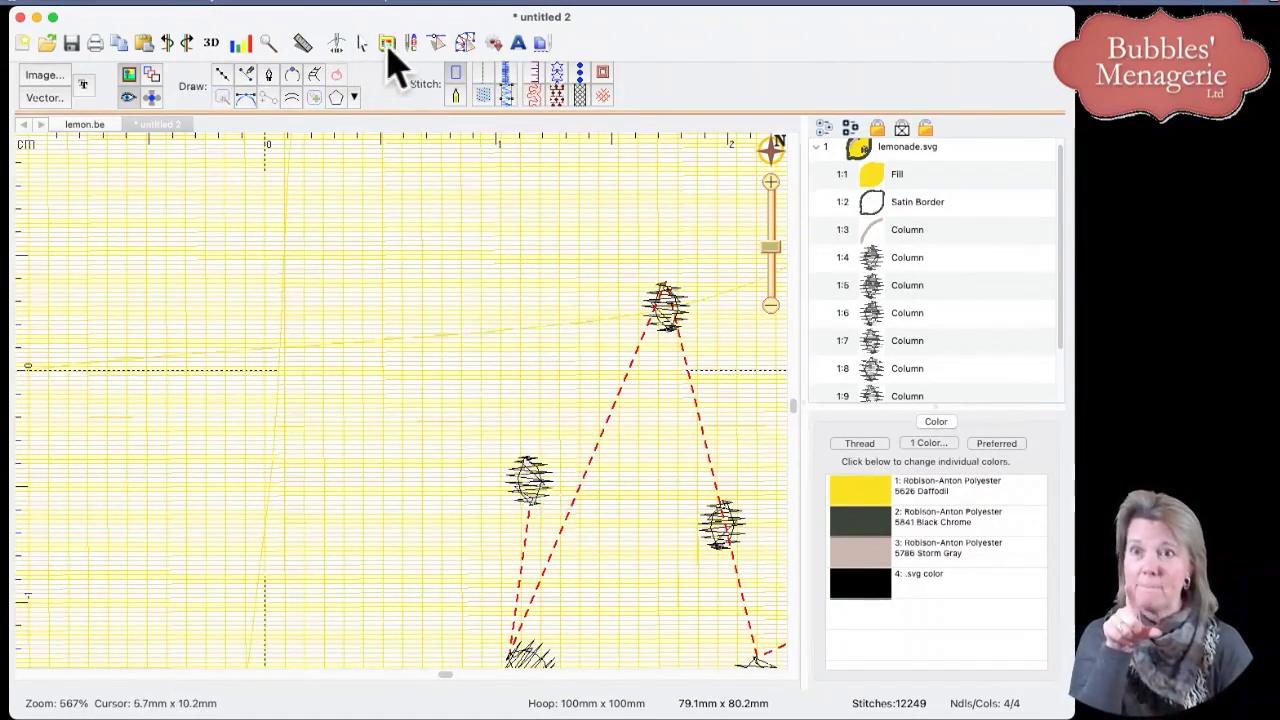
left_click(303, 43)
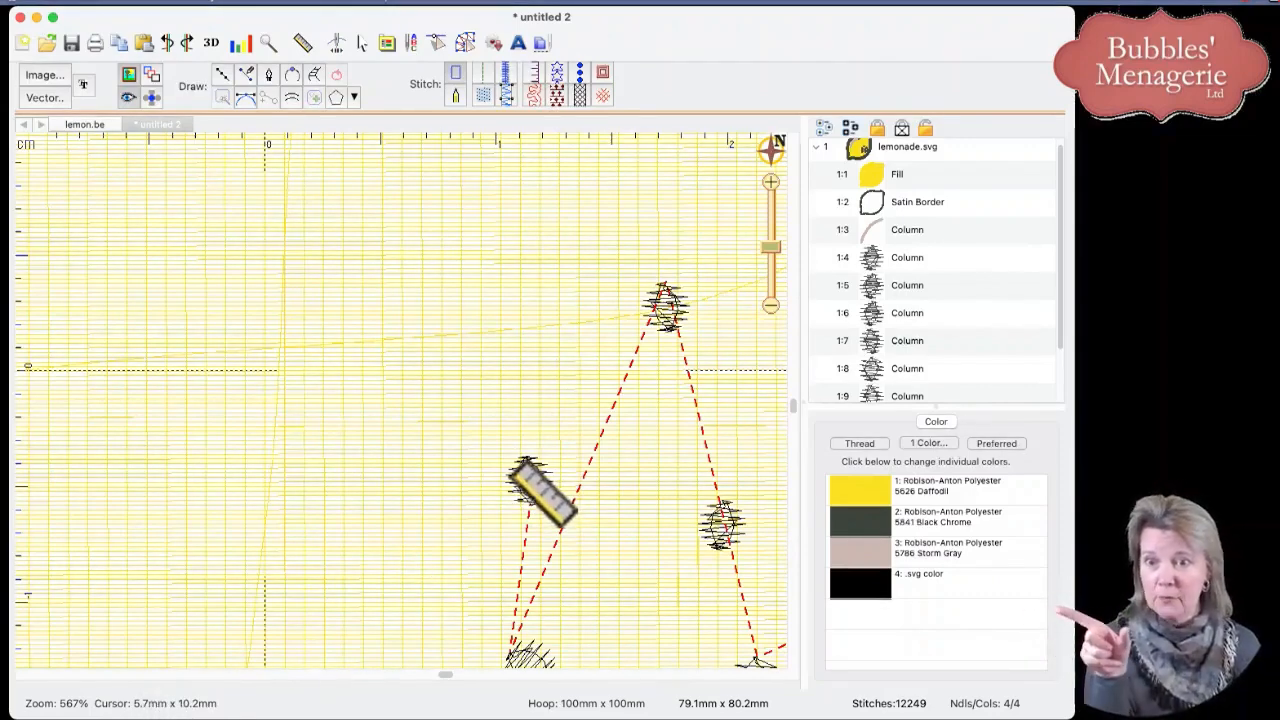
left_click_drag(505, 480, 549, 485)
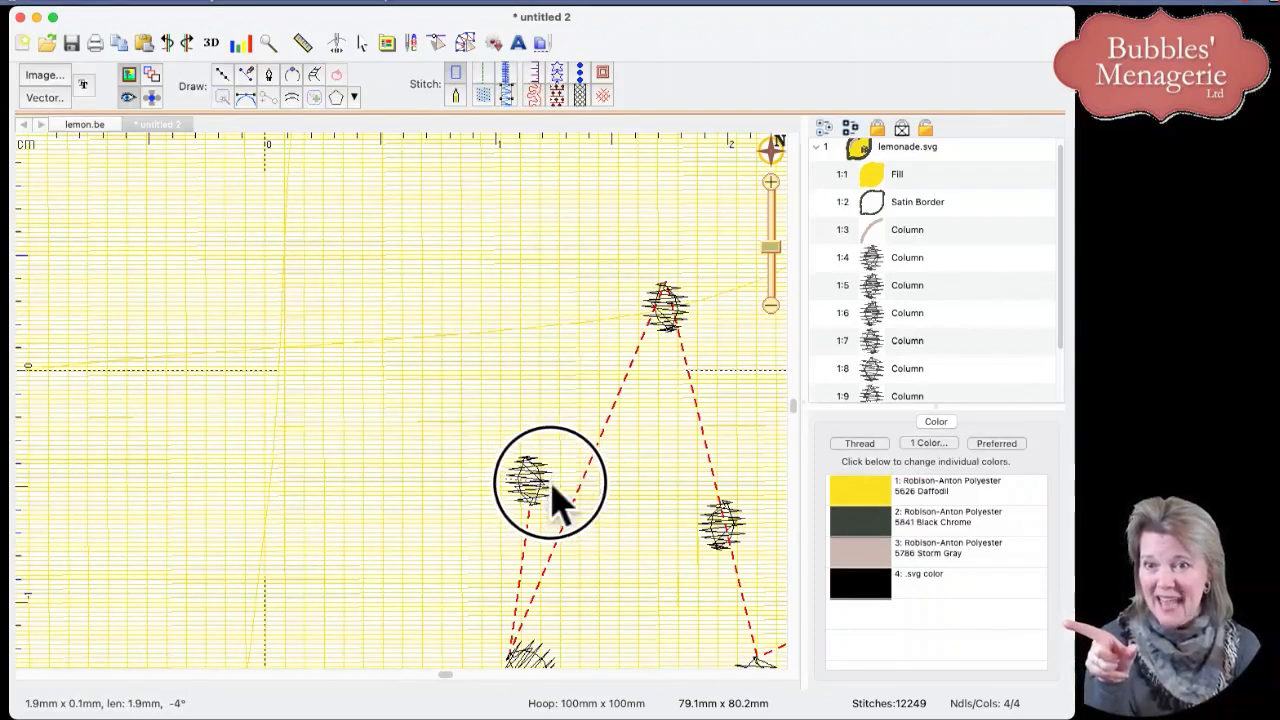
left_click_drag(550, 484, 552, 484)
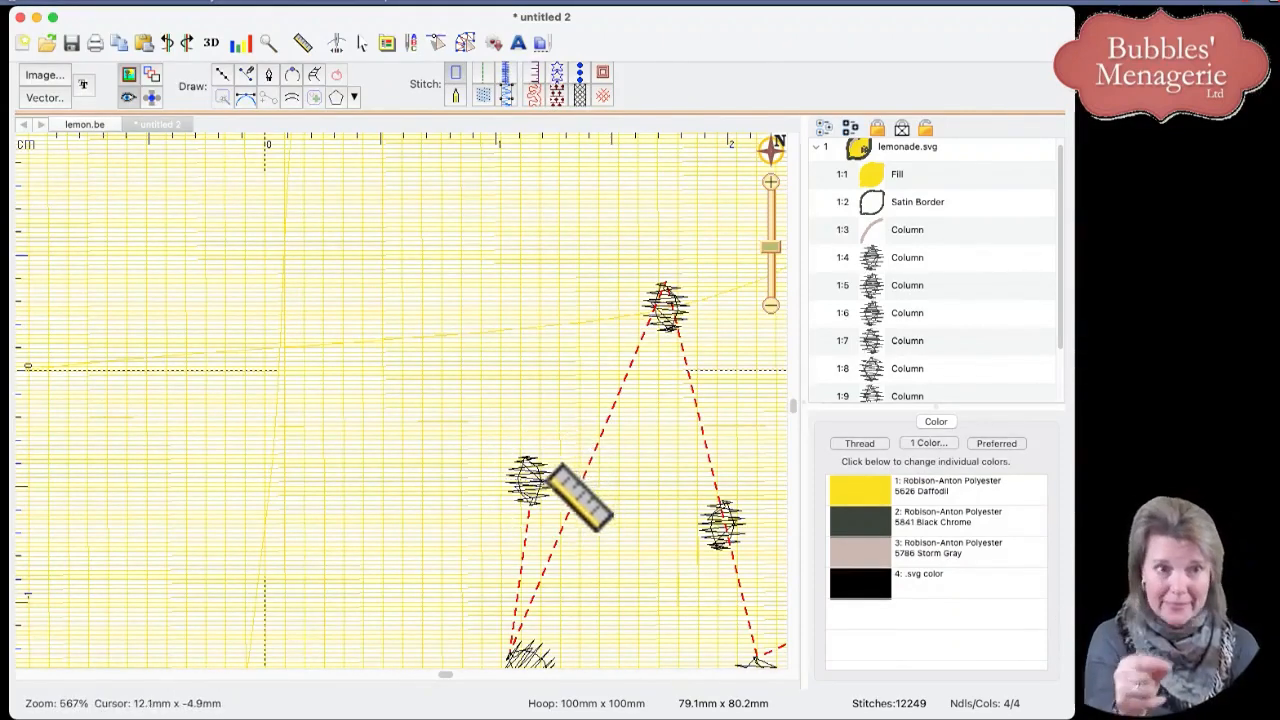
Step: Enlarge the upper-left dot in the lower-right cluster to about 3.4 × 3.2 mm and show its stitches in 3D
left_click(363, 43)
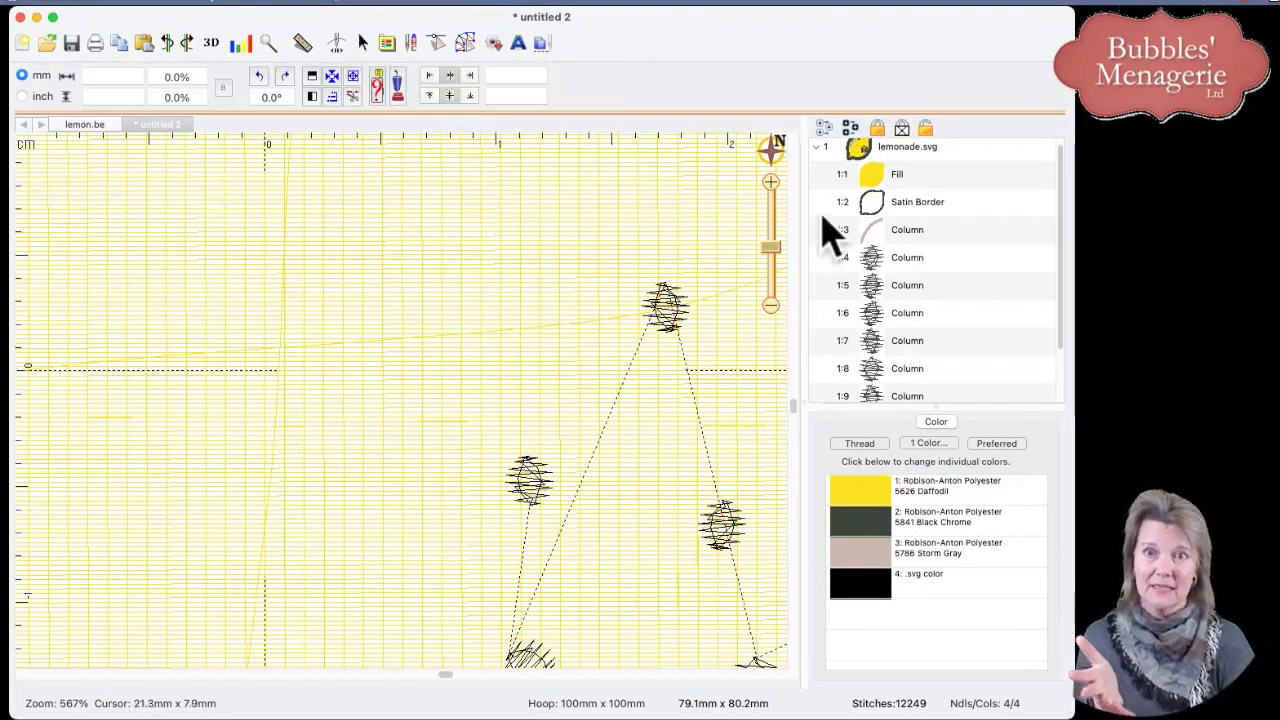
left_click_drag(776, 252, 781, 285)
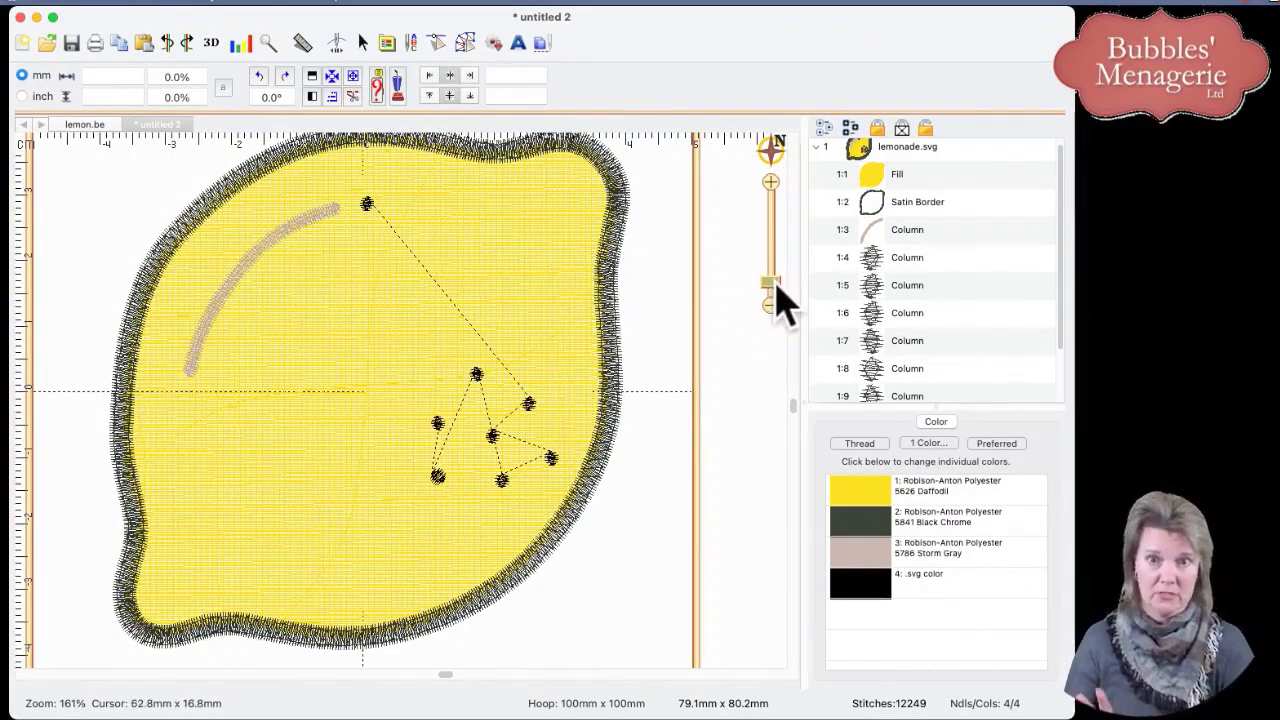
left_click_drag(773, 283, 766, 261)
left_click(586, 520)
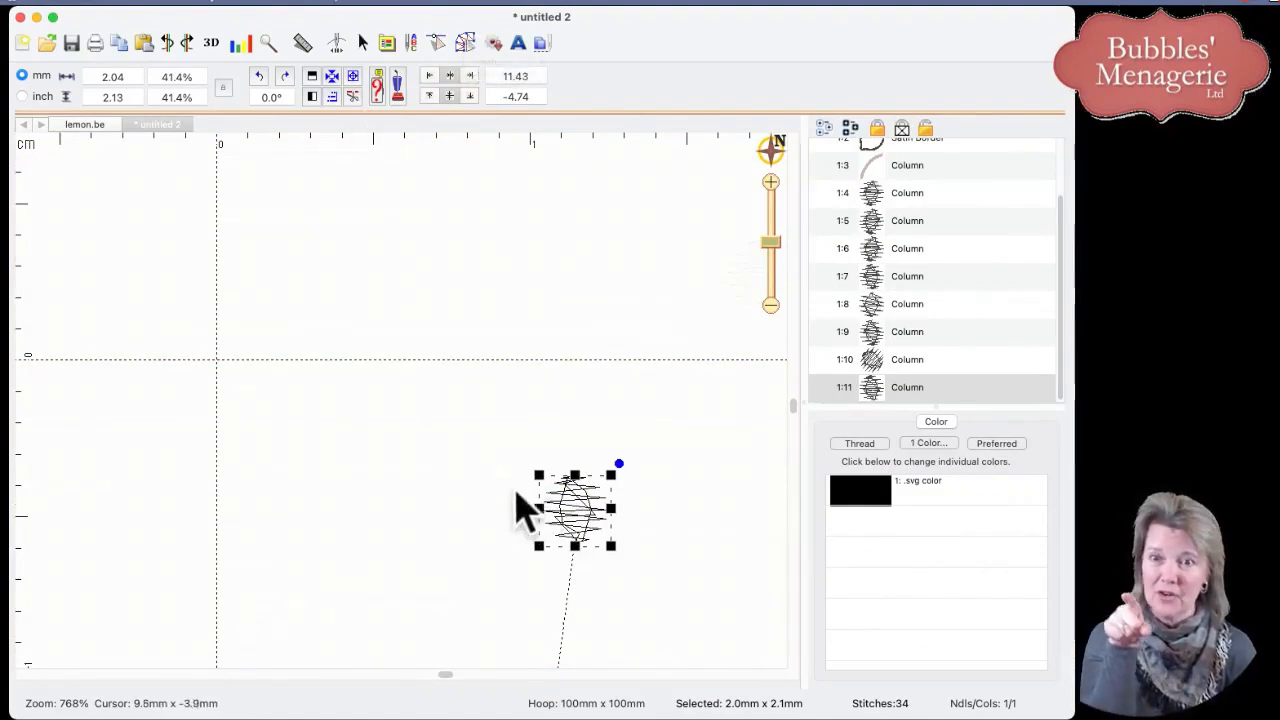
left_click(464, 42)
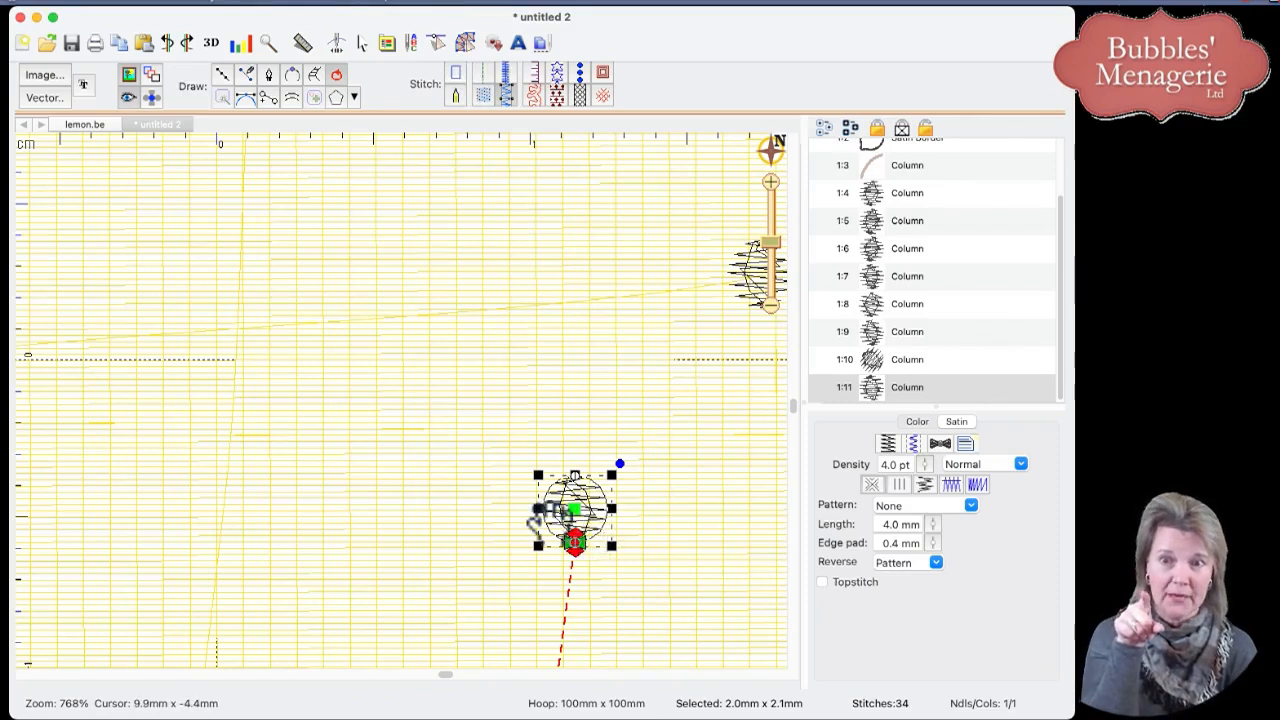
left_click_drag(529, 503, 512, 503)
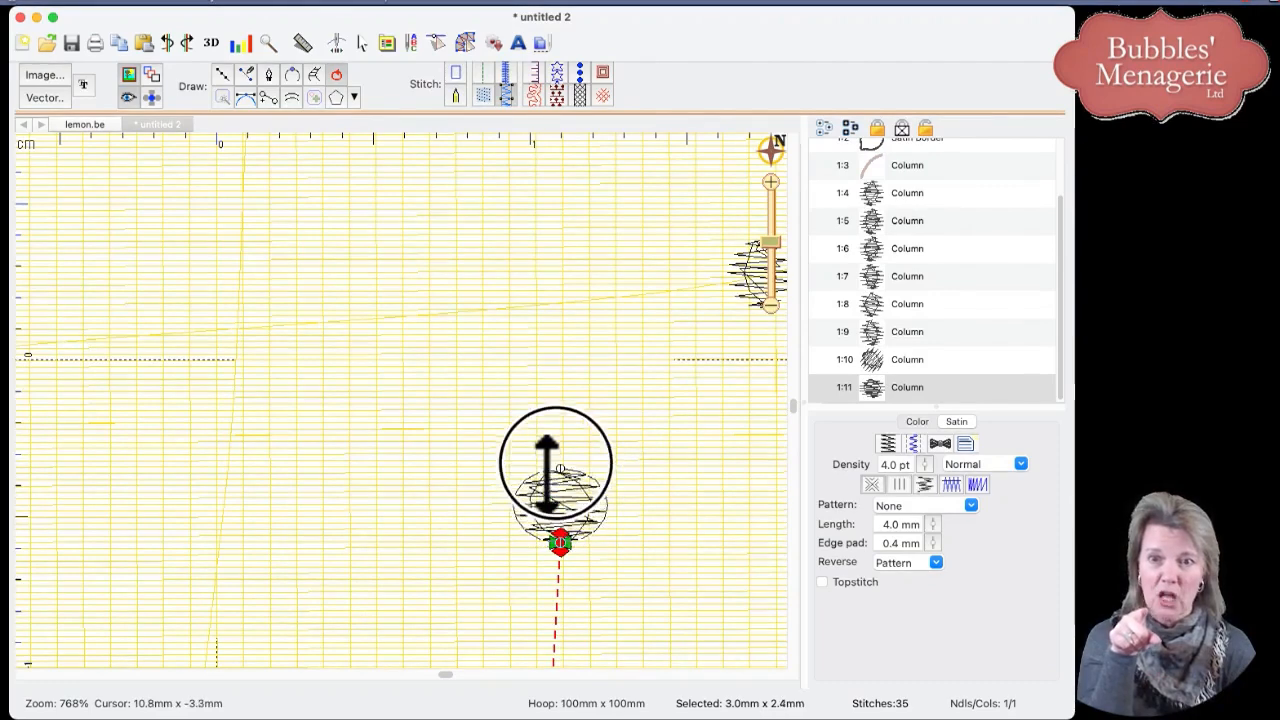
left_click_drag(546, 470, 546, 468)
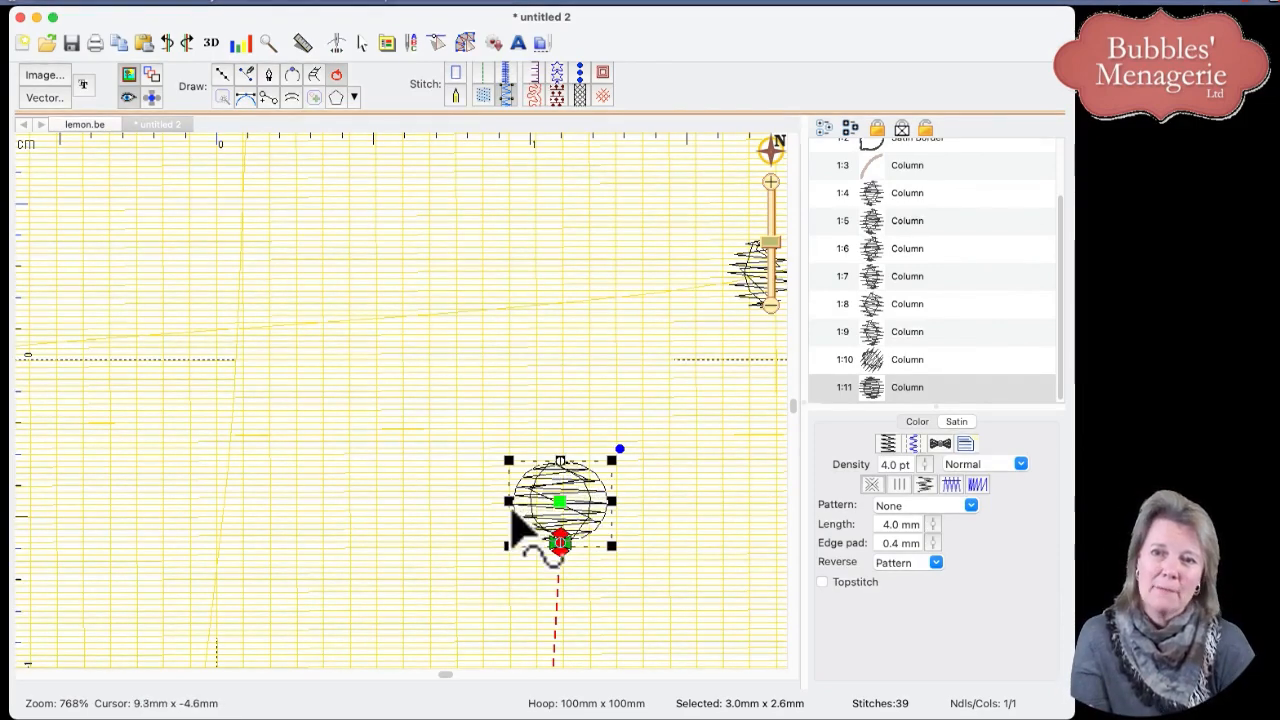
left_click_drag(510, 502, 494, 502)
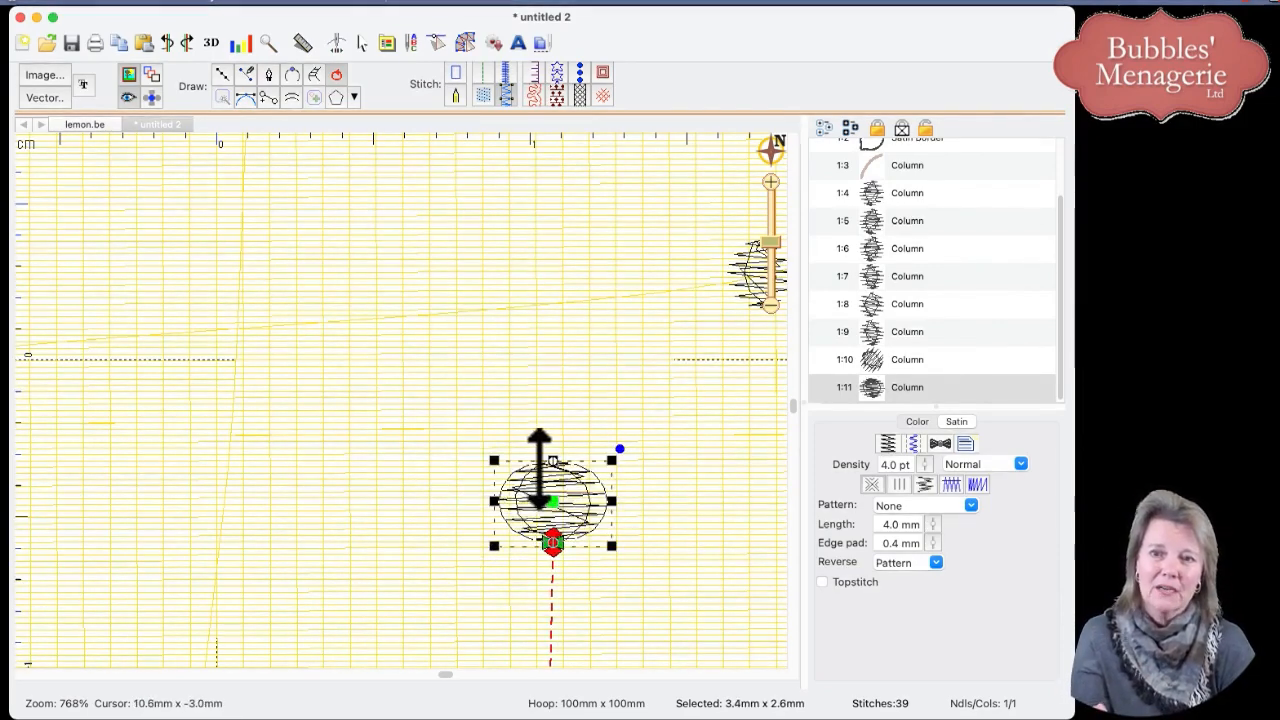
left_click_drag(539, 460, 539, 441)
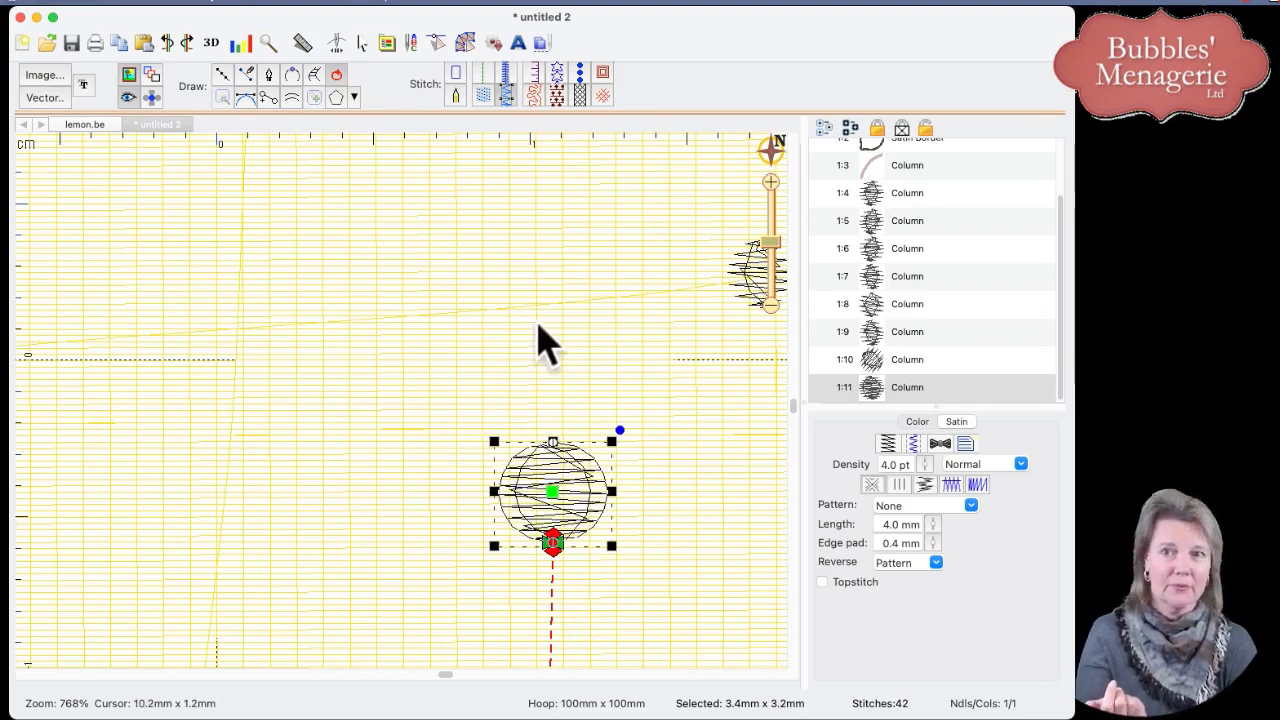
left_click(211, 42)
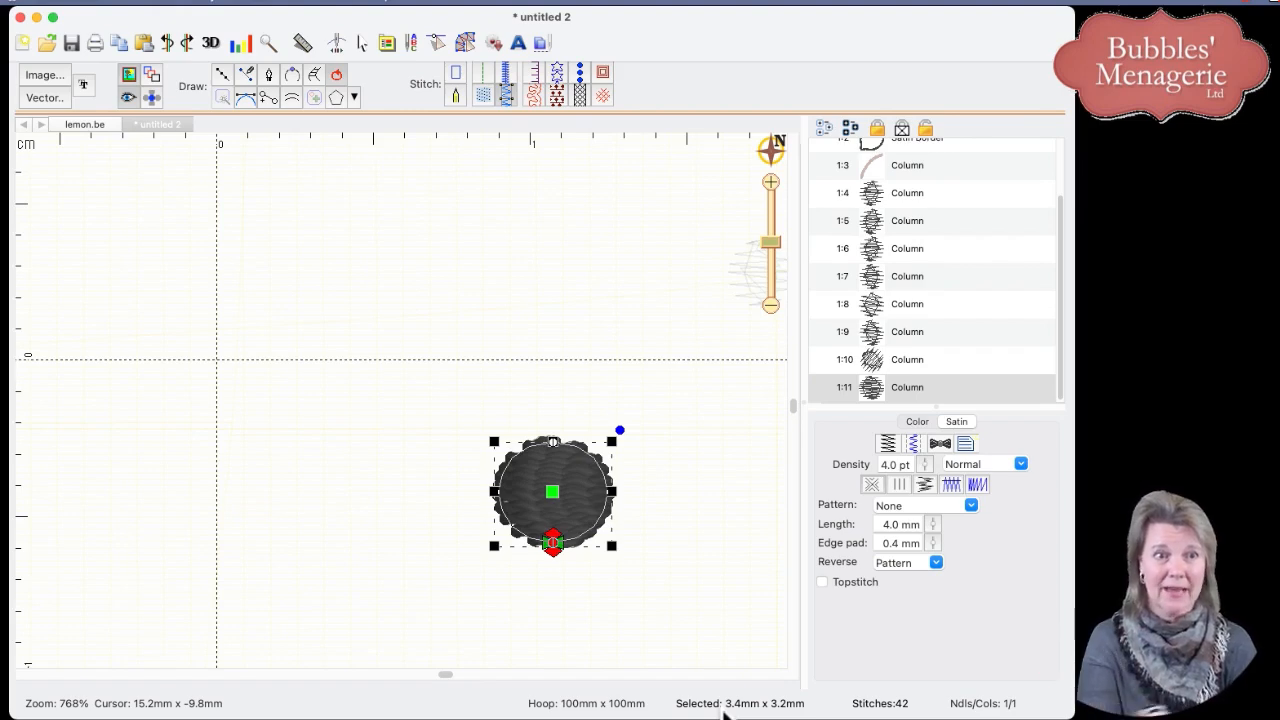
Step: Copy the enlarged dot and paste-replace the single dot beside the highlight arc's upper end with it
left_click_drag(775, 245, 784, 292)
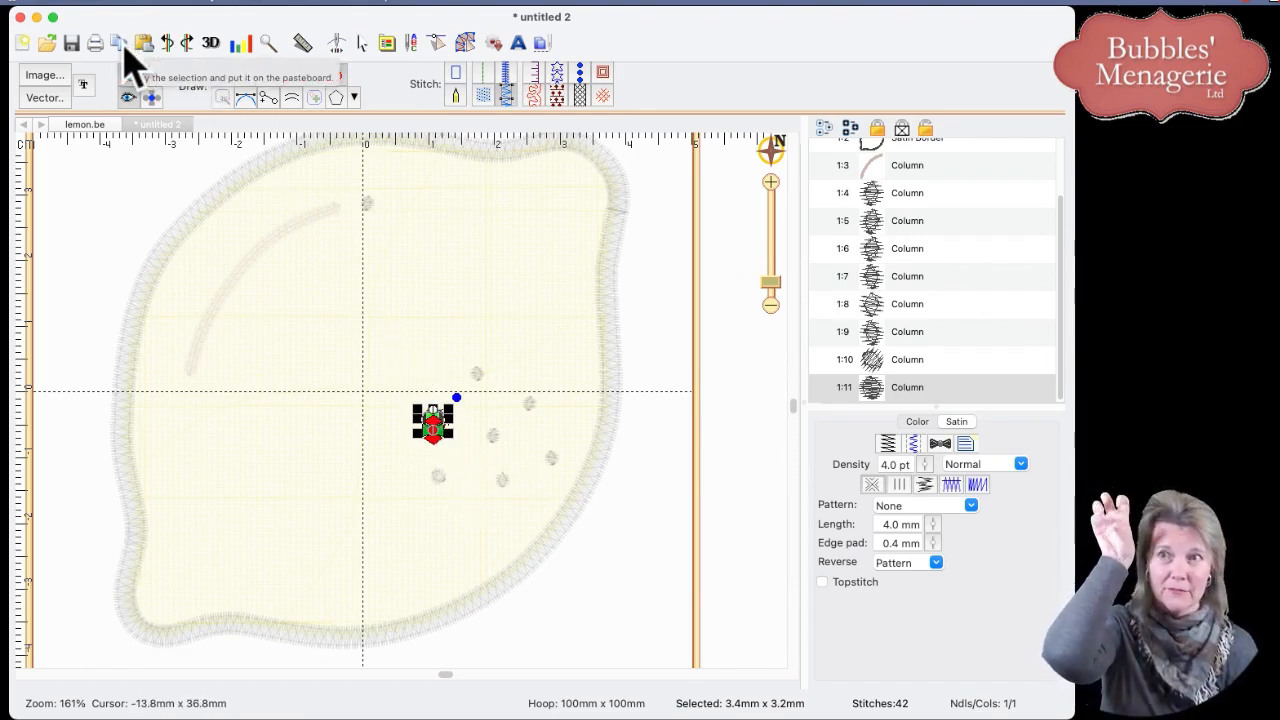
left_click(365, 198)
right_click(366, 203)
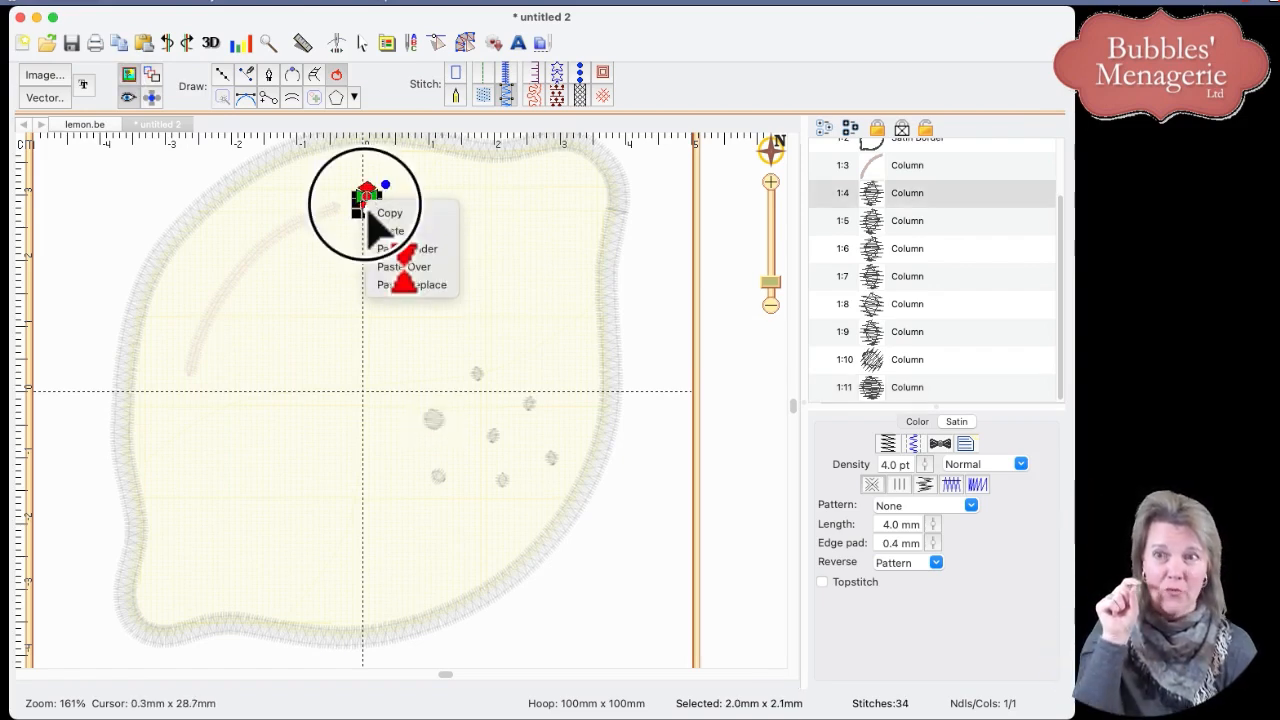
left_click(411, 287)
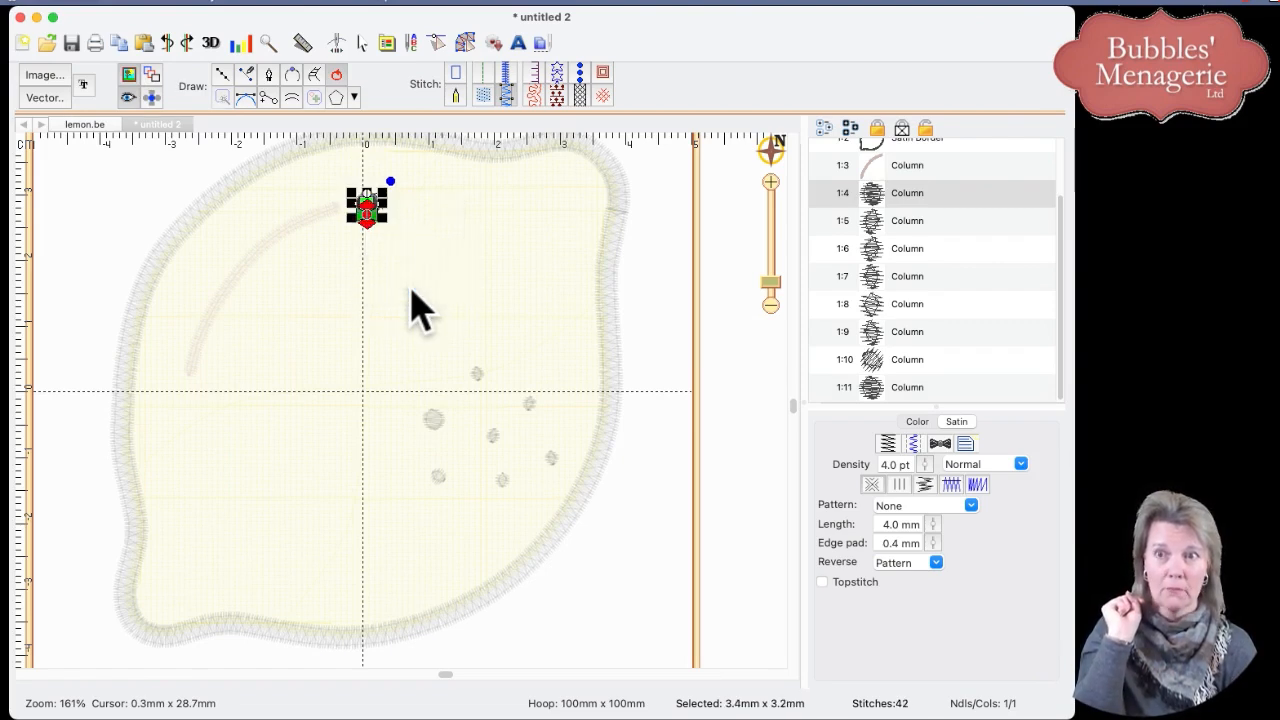
Step: Paste-replace the topmost and lower-left dots of the lower-right cluster with the copied larger dot
left_click(479, 378)
right_click(483, 377)
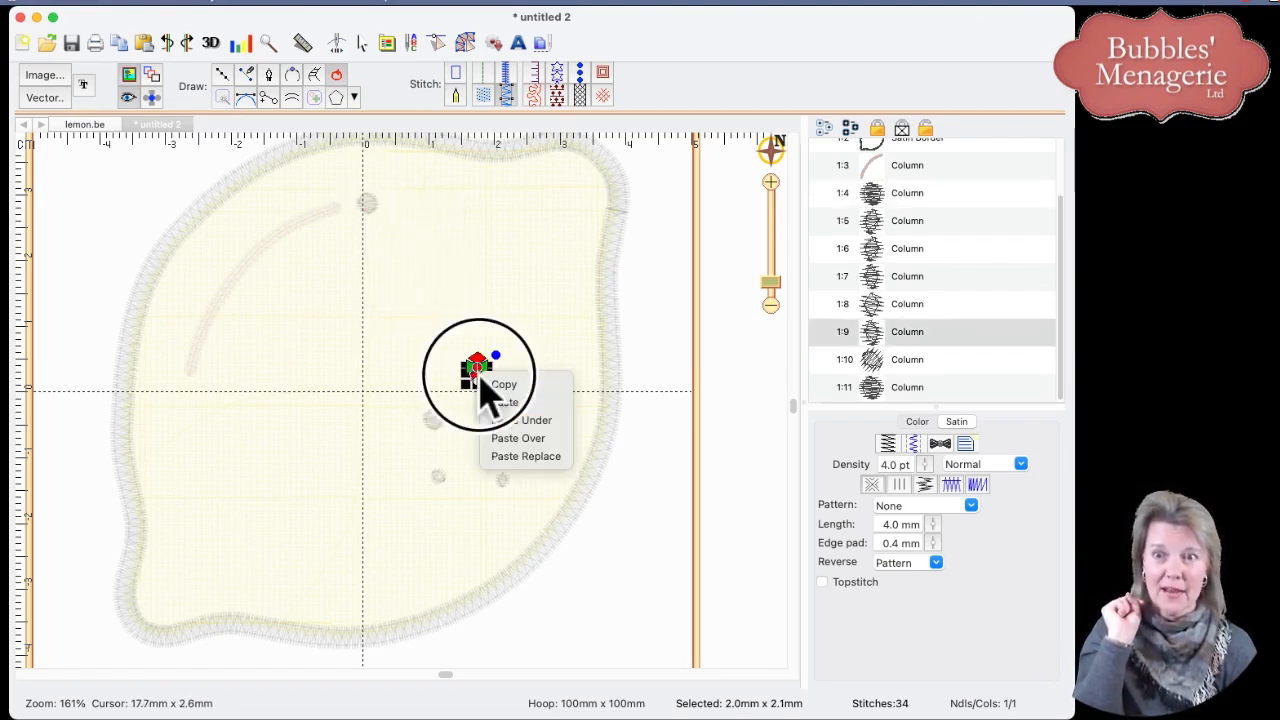
left_click(517, 458)
left_click(439, 479)
right_click(438, 478)
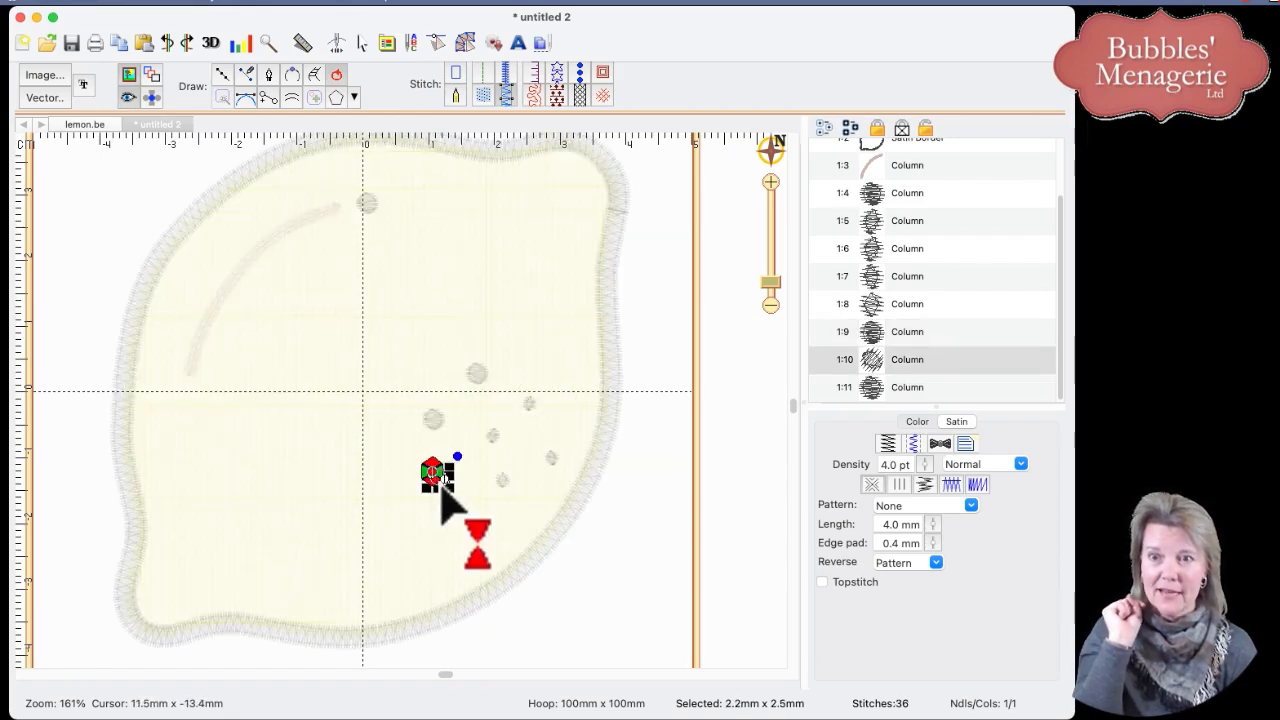
left_click(484, 559)
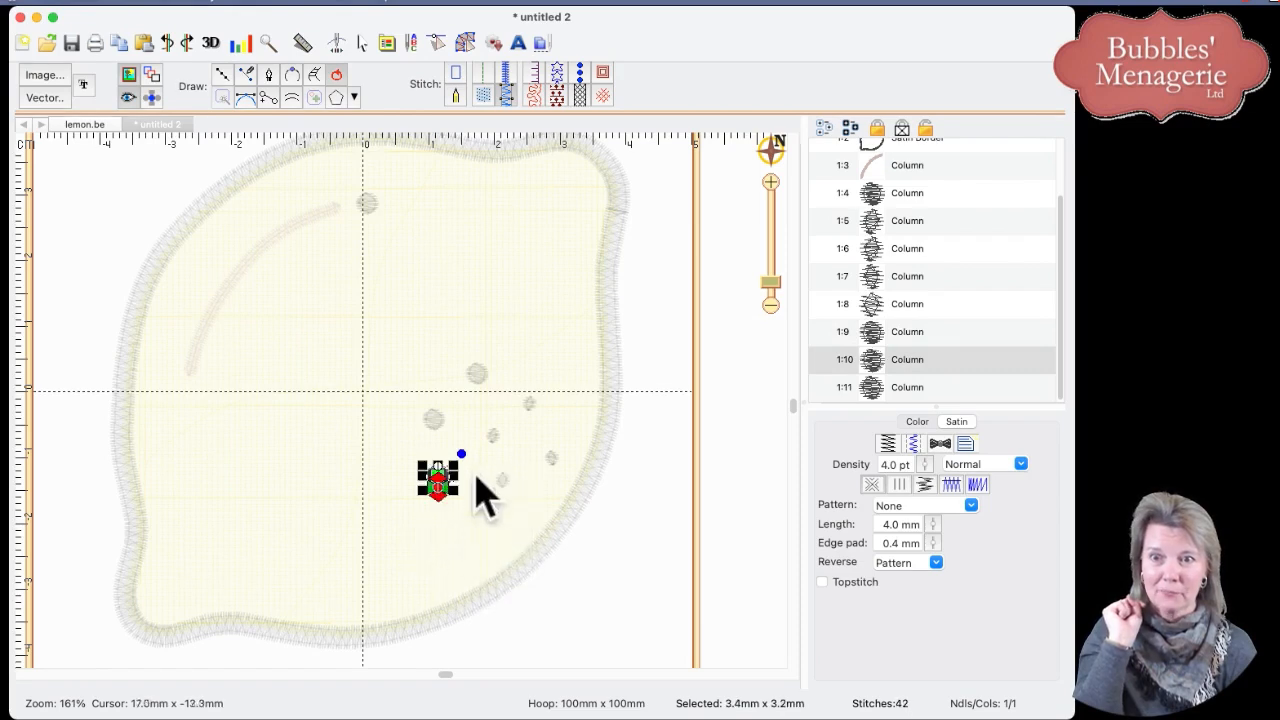
Step: Paste-replace the central and upper-right dots of the cluster with the copied larger dot
left_click(493, 436)
right_click(498, 439)
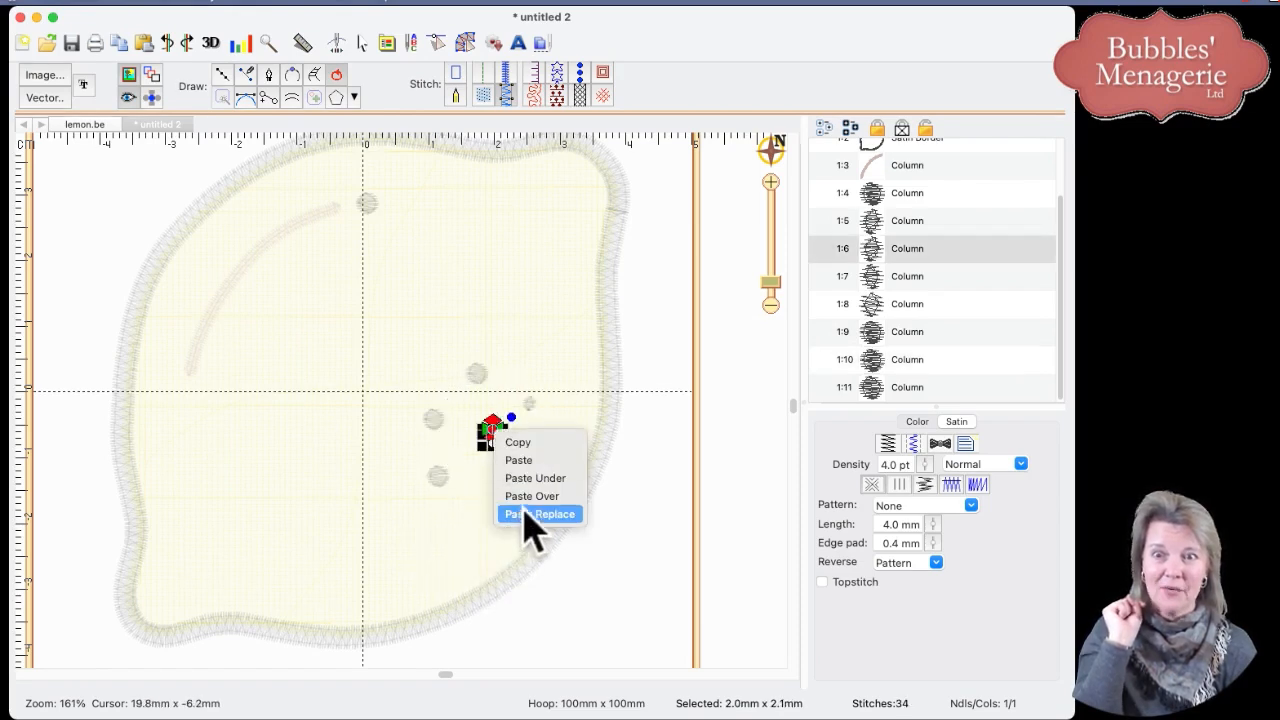
left_click(530, 514)
left_click(531, 410)
right_click(533, 412)
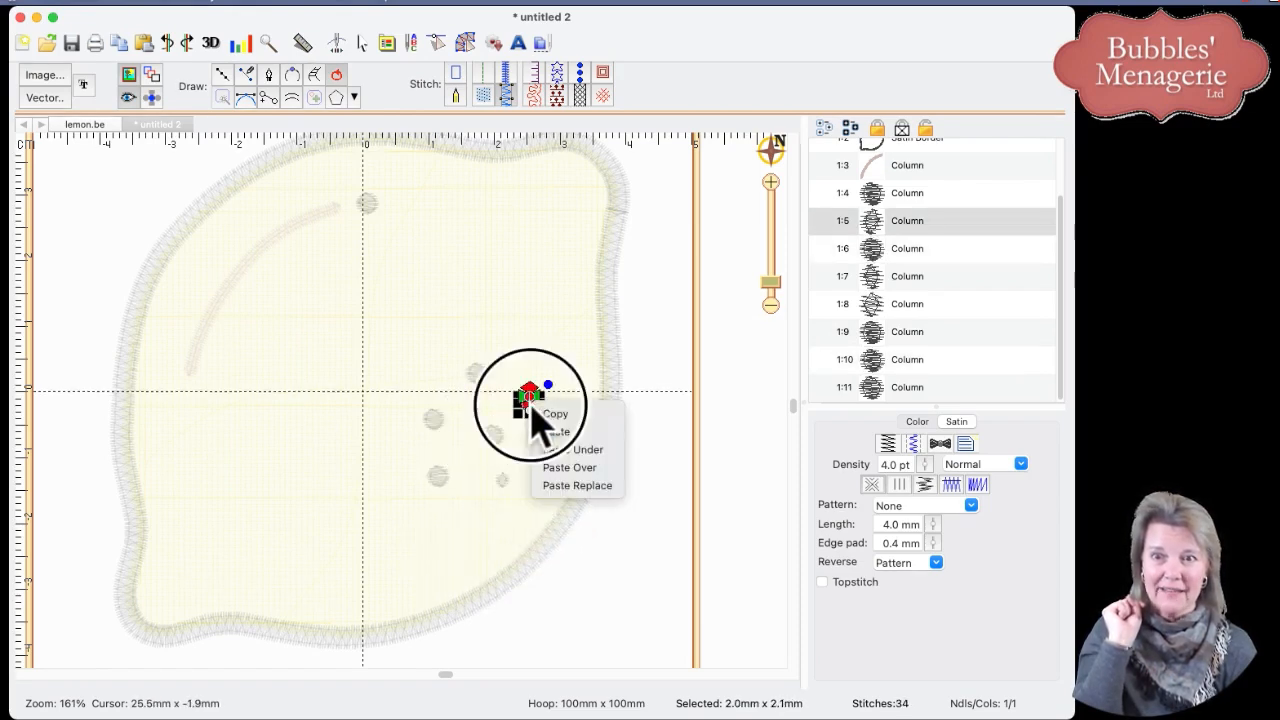
left_click(562, 486)
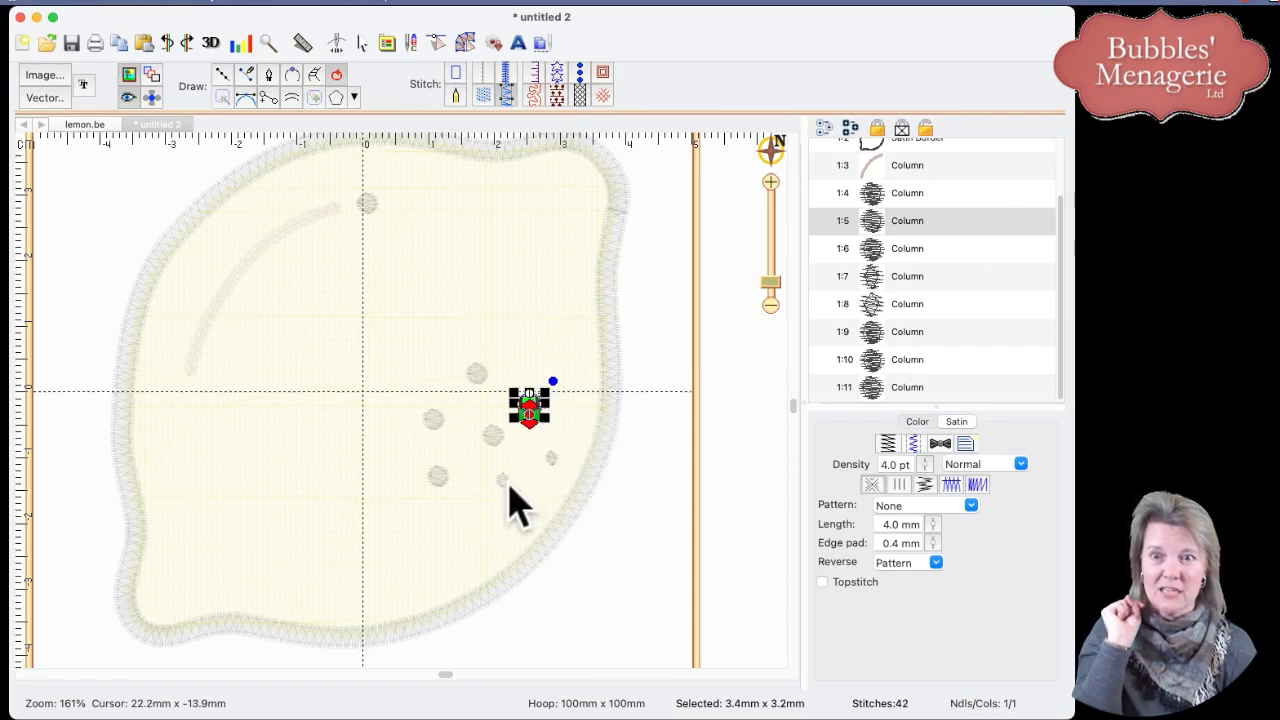
Step: Paste-replace the cluster's lowest dot beside the lemon's border and its far-right dot with the copied larger dot, and clear the selection
left_click(502, 481)
right_click(505, 482)
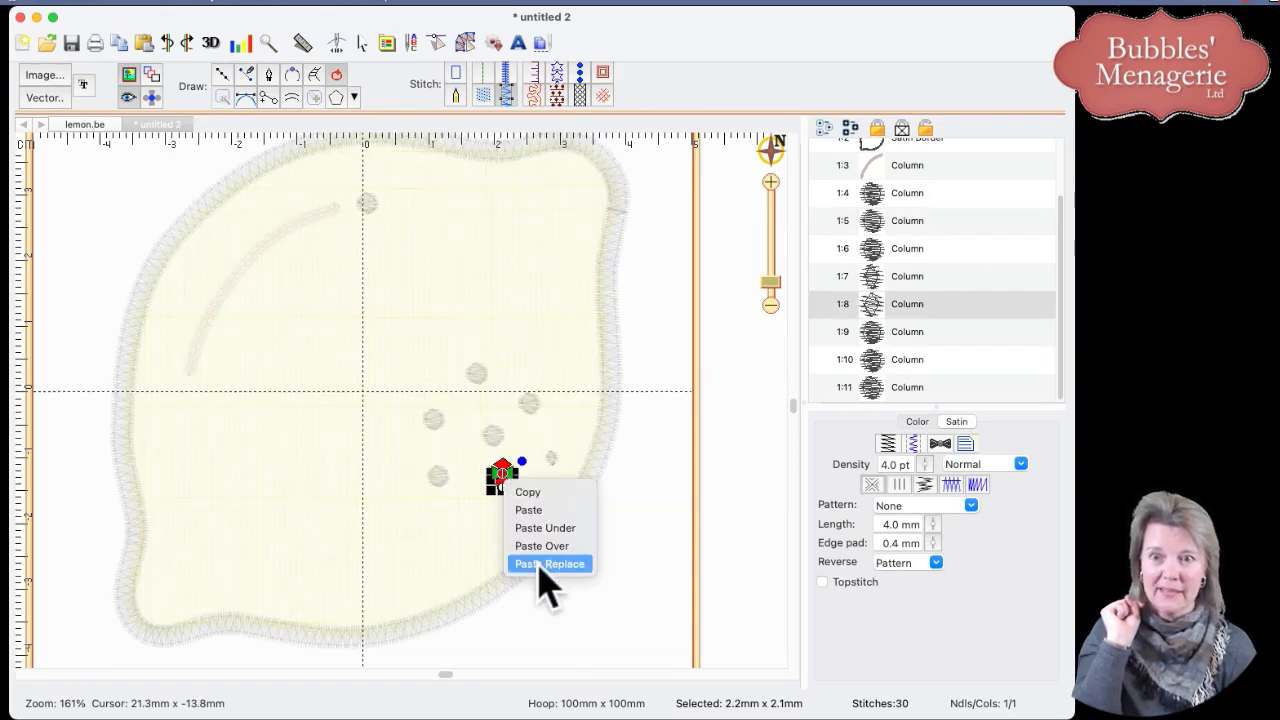
left_click(541, 566)
left_click(557, 478)
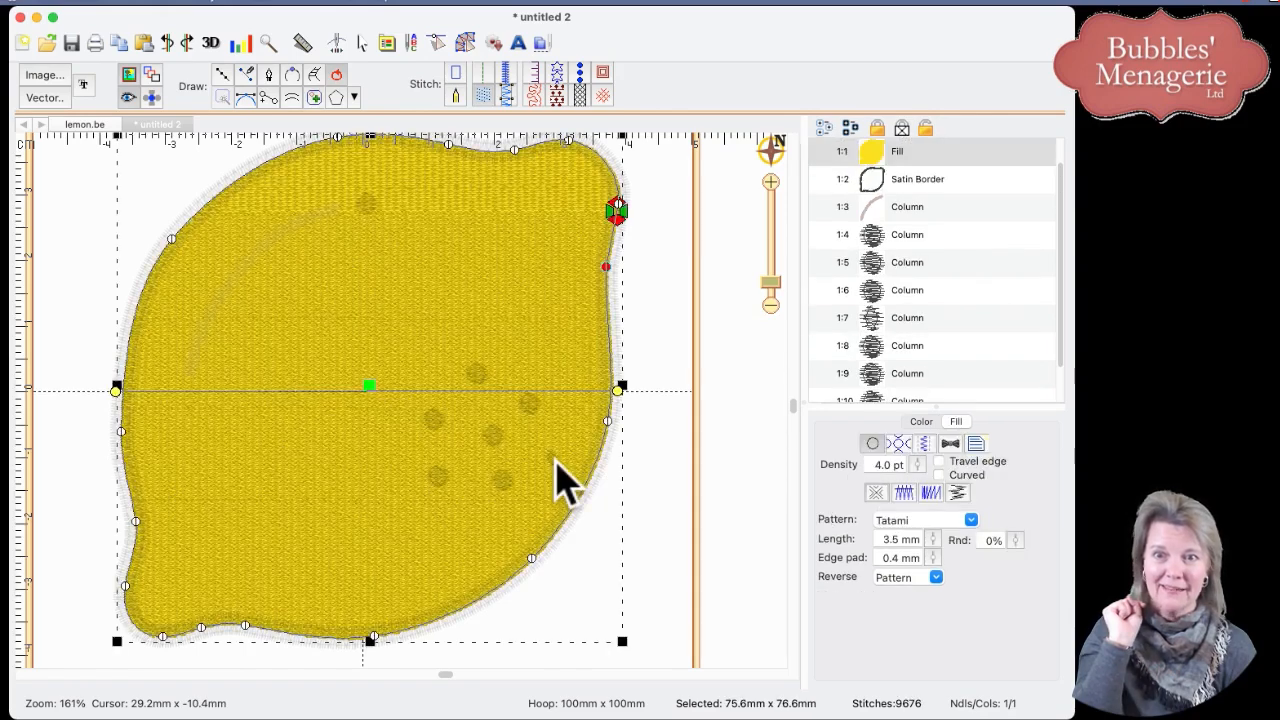
left_click(553, 462)
right_click(558, 460)
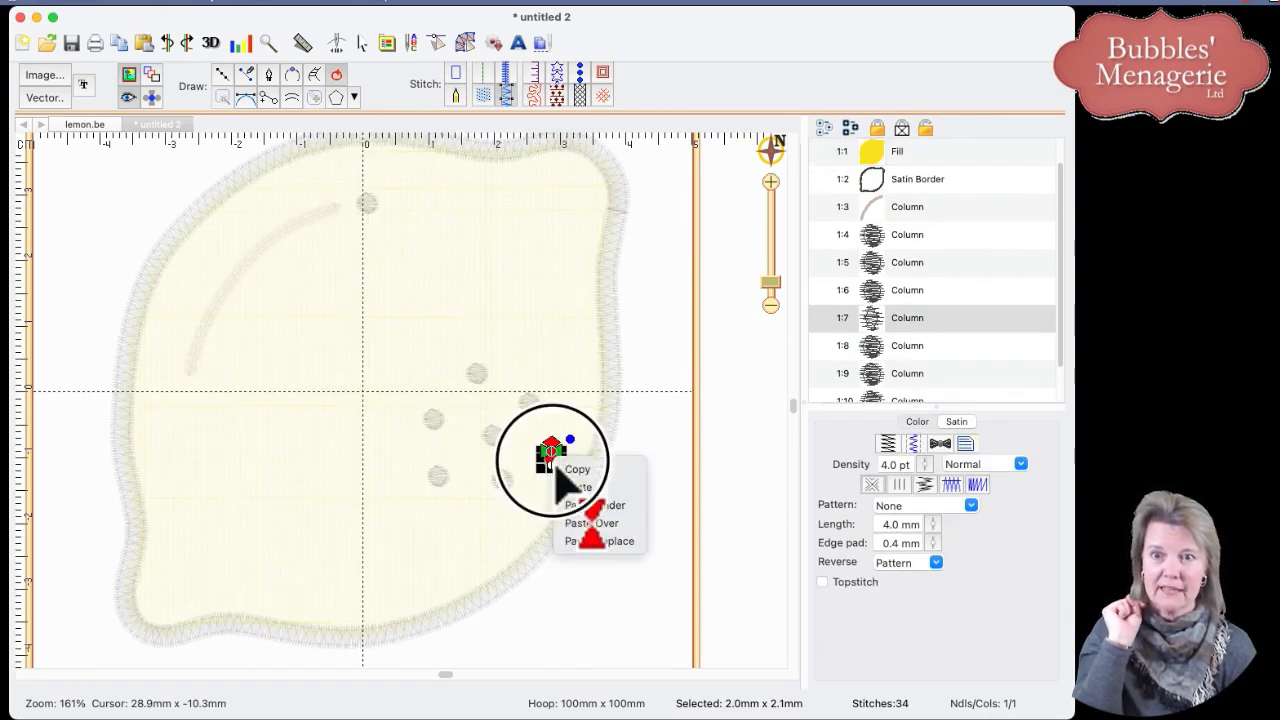
left_click(590, 543)
left_click(624, 556)
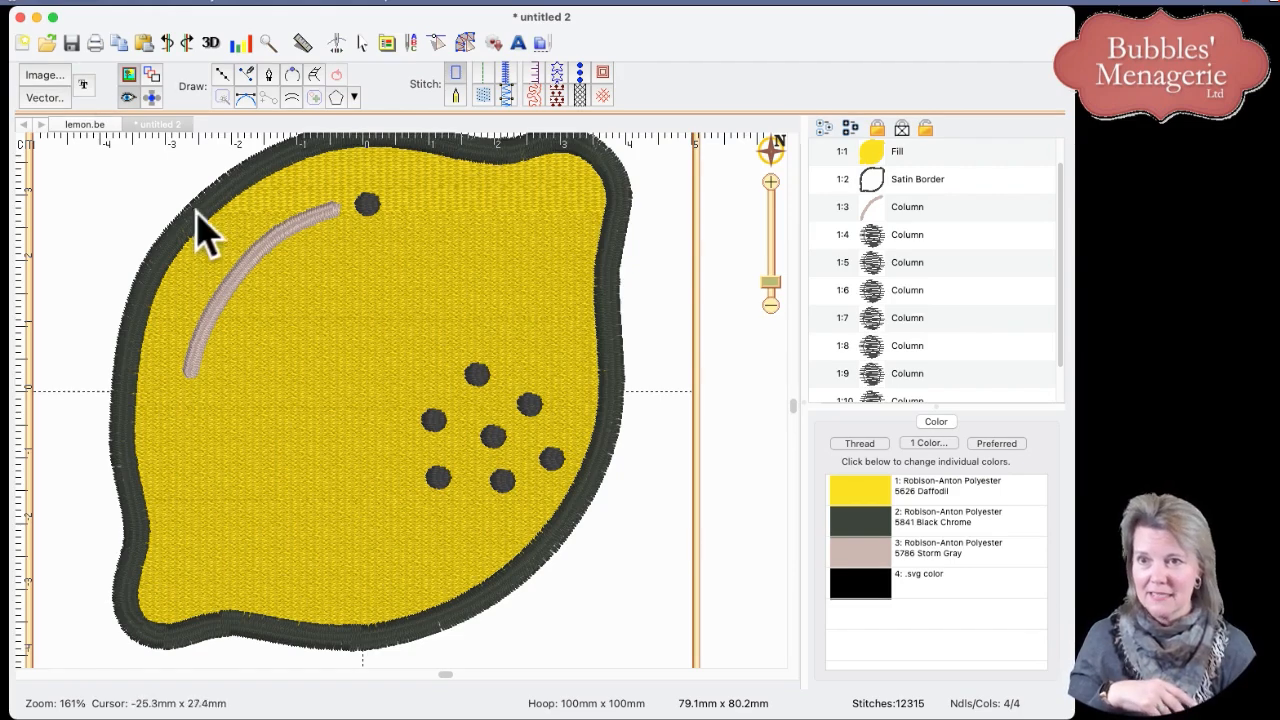
Step: Measure the stitch width of the highlight column near its middle, and clear the selection
left_click(239, 269)
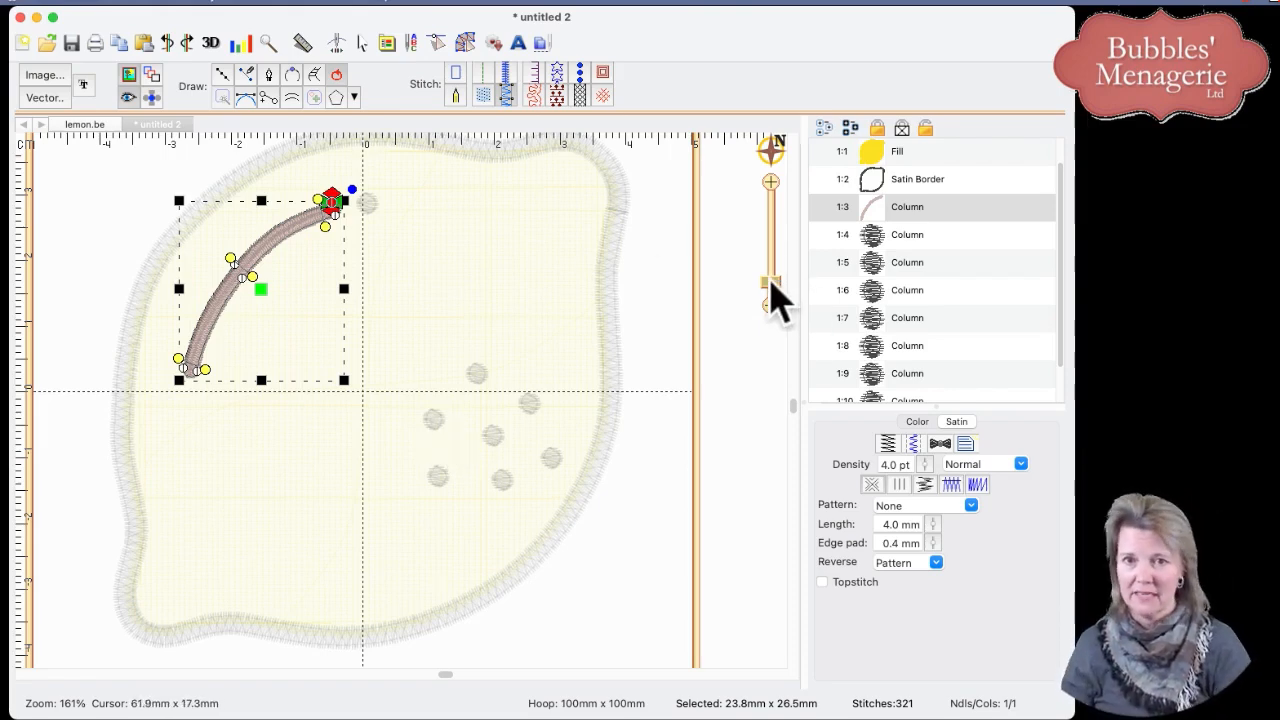
left_click_drag(770, 283, 770, 270)
left_click_drag(326, 194, 577, 382)
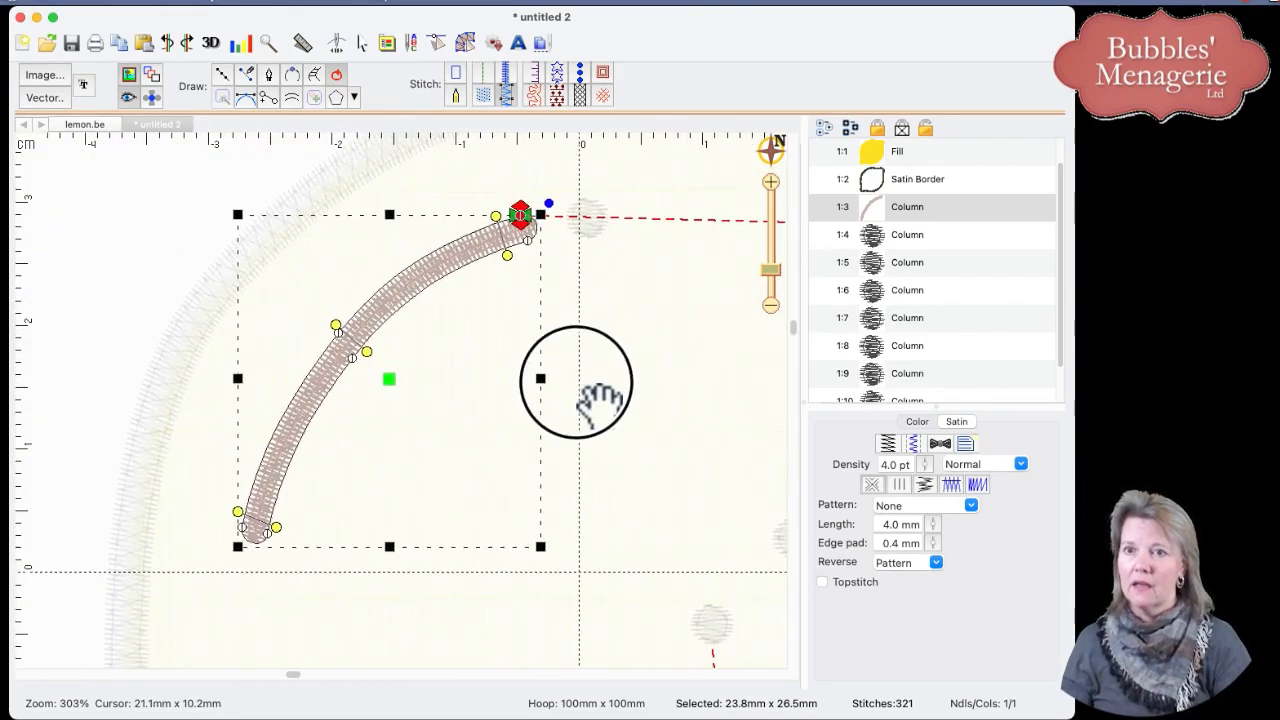
left_click(301, 43)
left_click(403, 272)
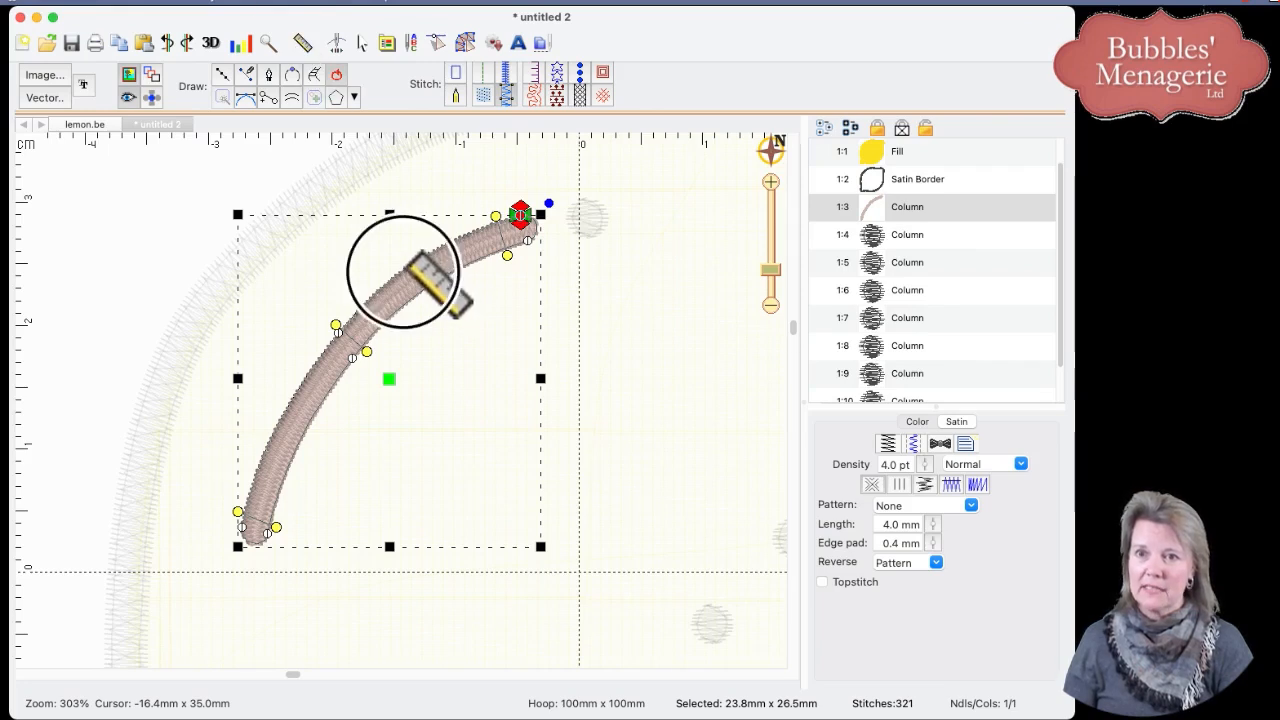
left_click_drag(403, 272, 421, 296)
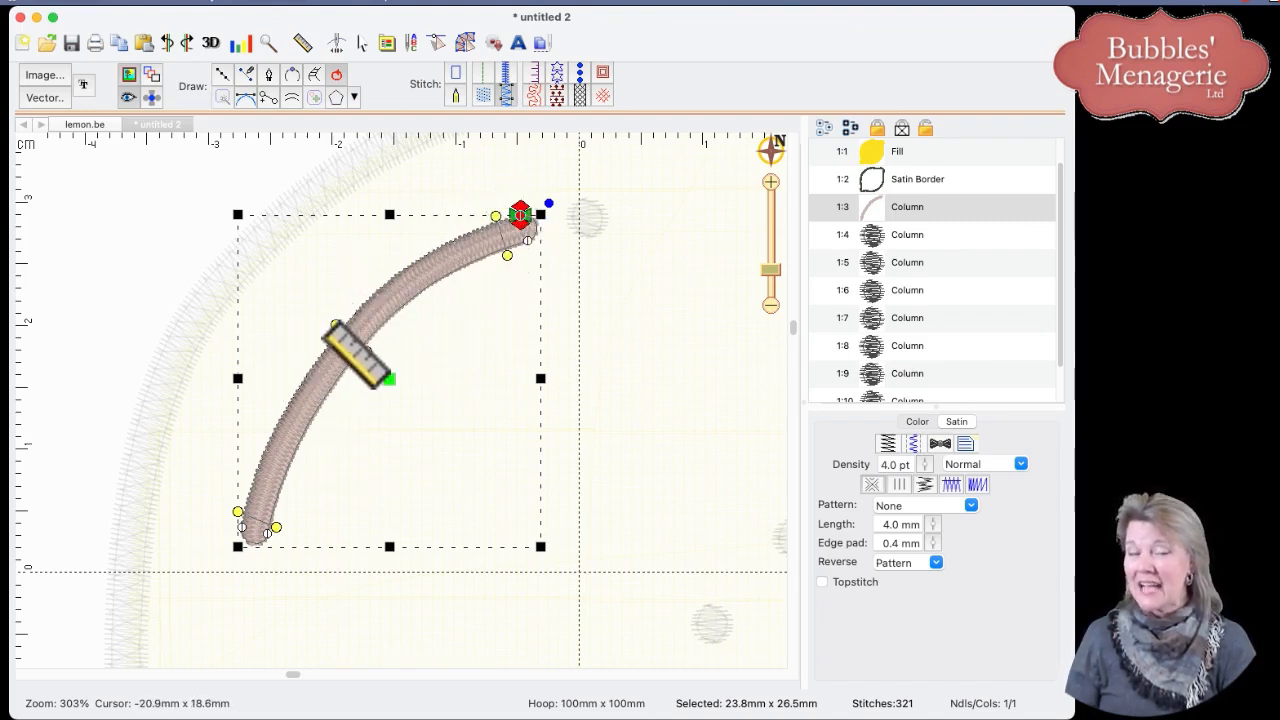
left_click(303, 44)
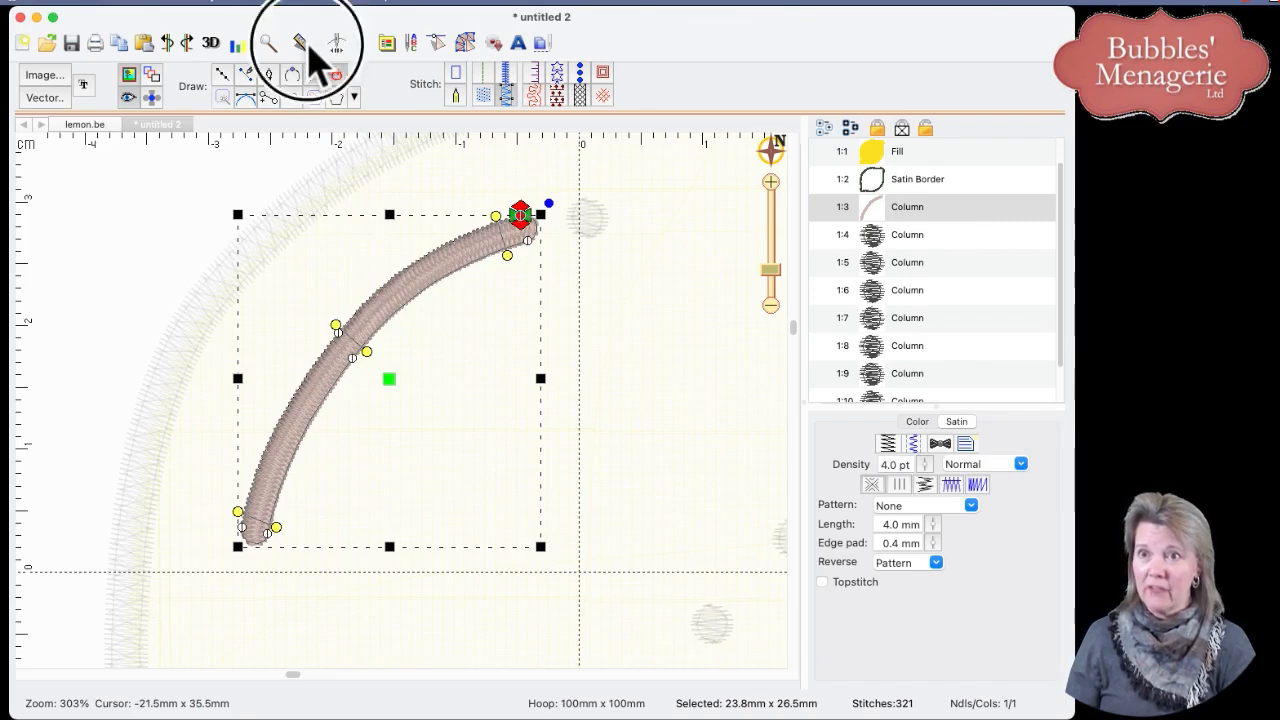
left_click_drag(768, 270, 777, 286)
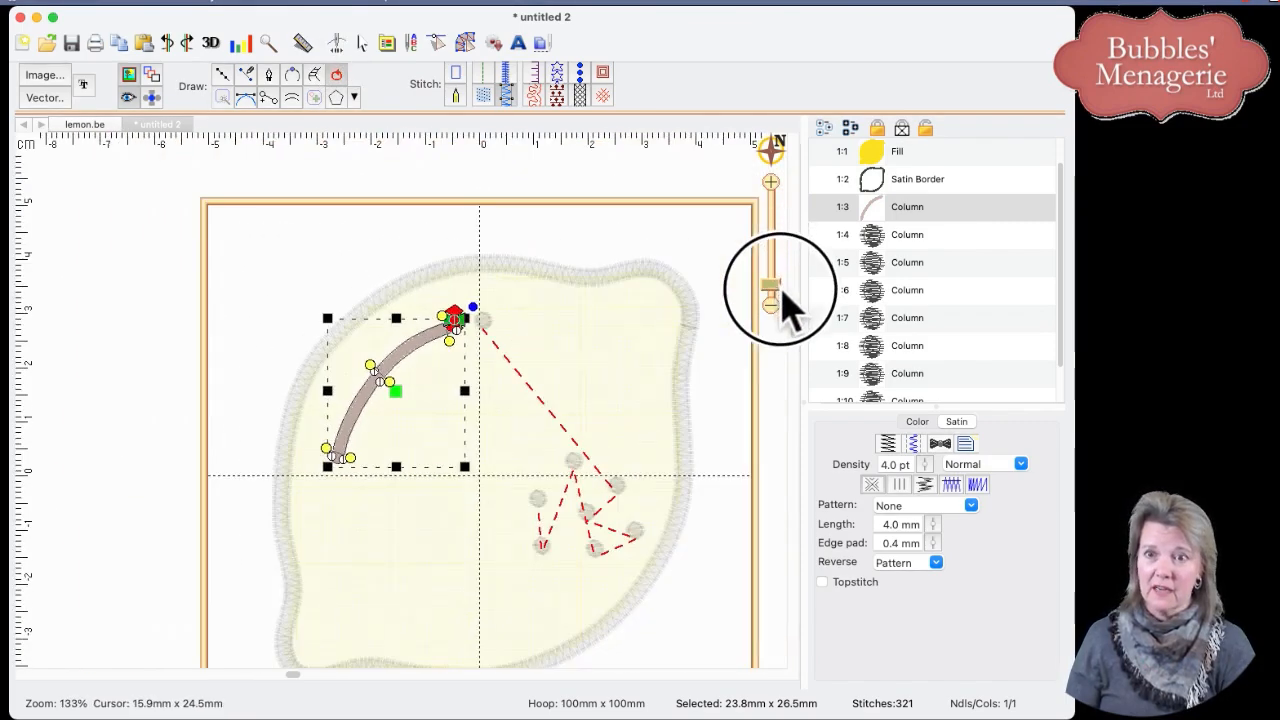
left_click(742, 385)
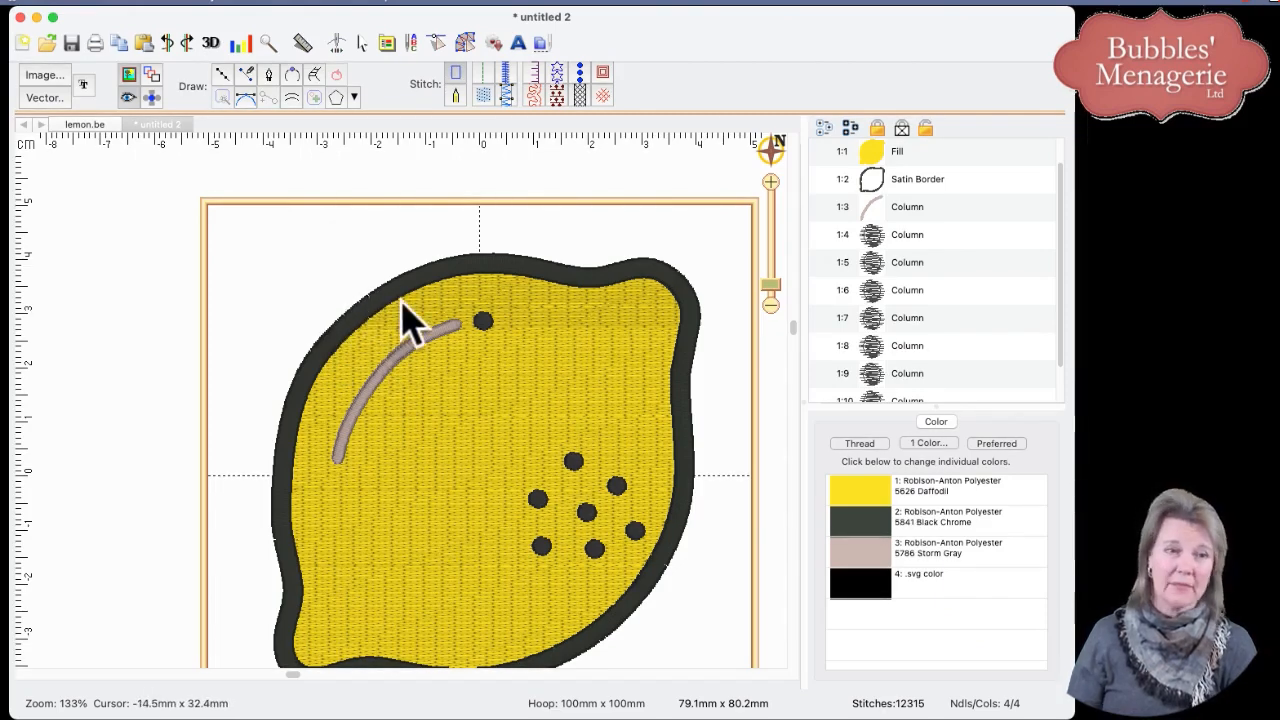
Step: Recolor the curved highlight column to Robison-Anton Polyester 5841 Black Chrome from the current page's palette
left_click(404, 352)
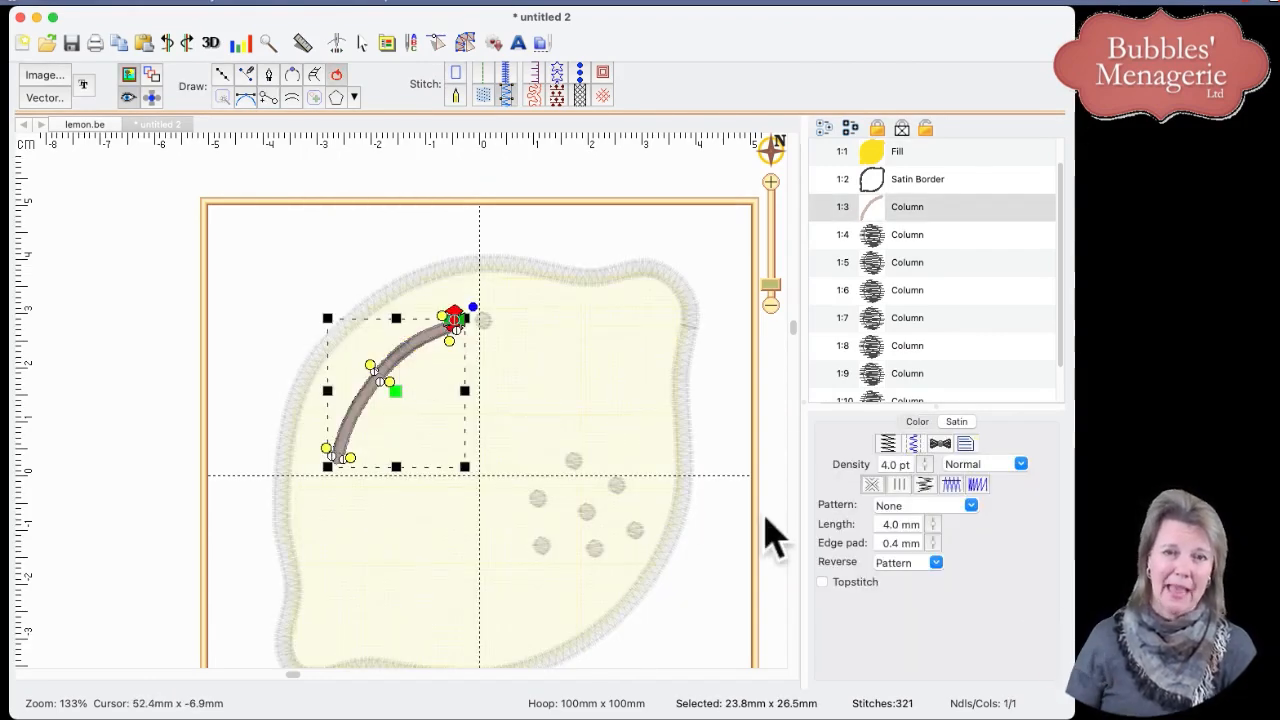
left_click(917, 421)
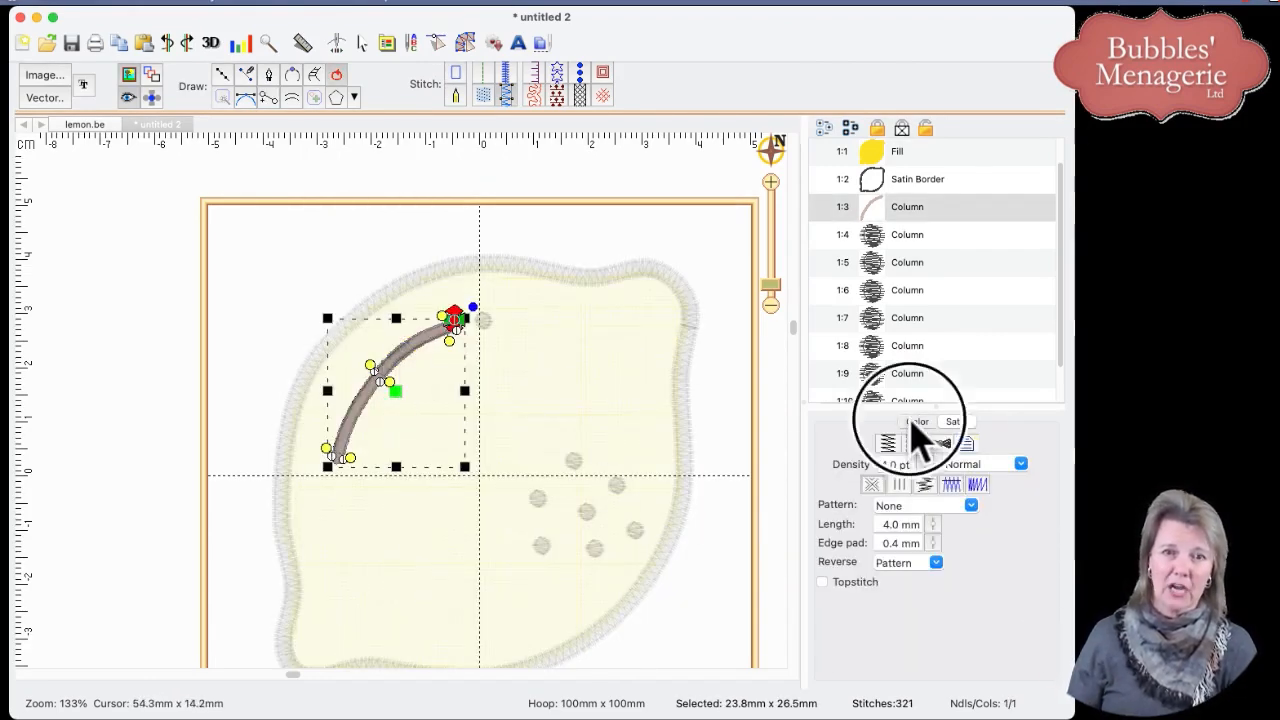
left_click(866, 492)
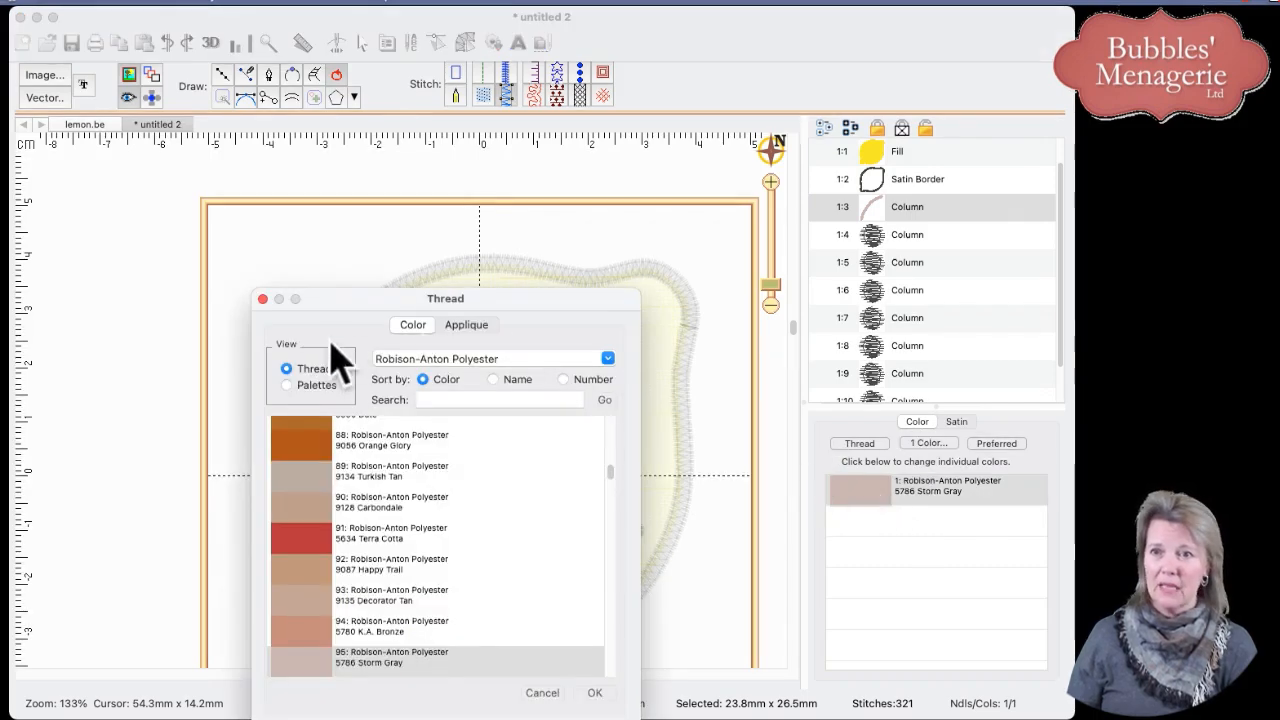
left_click(328, 386)
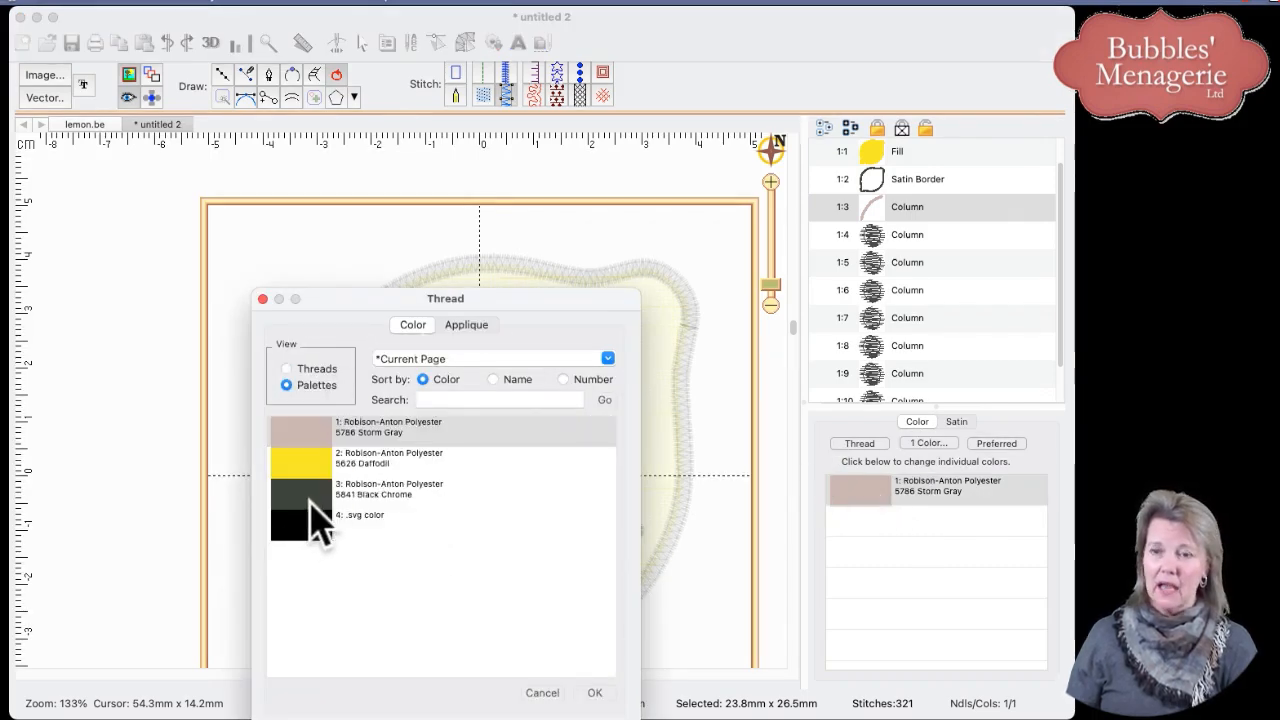
left_click_drag(420, 300, 437, 182)
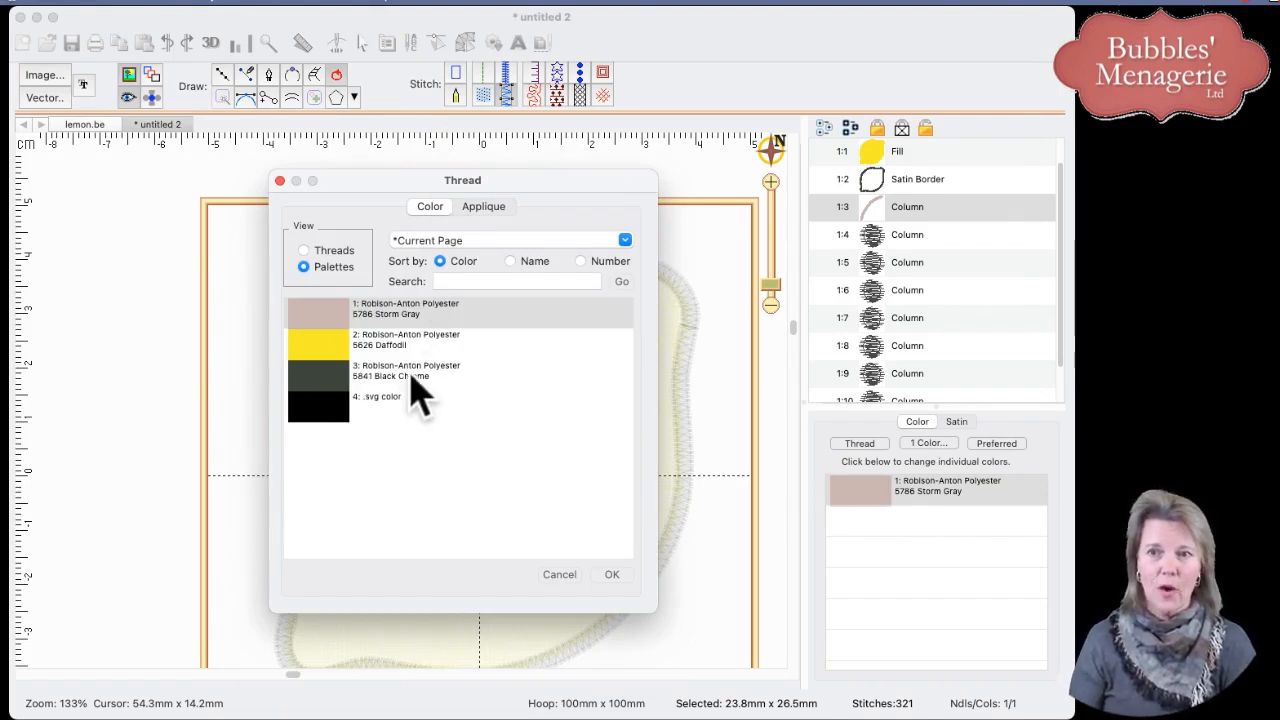
left_click(334, 382)
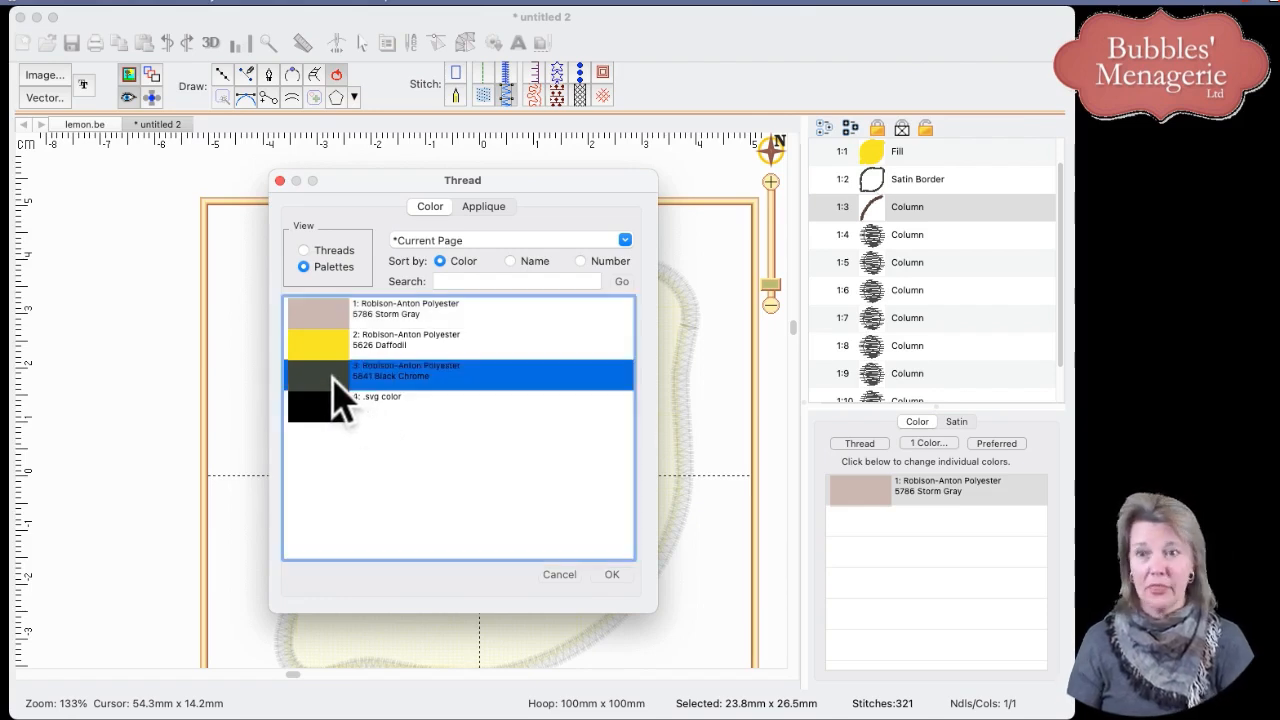
left_click(611, 574)
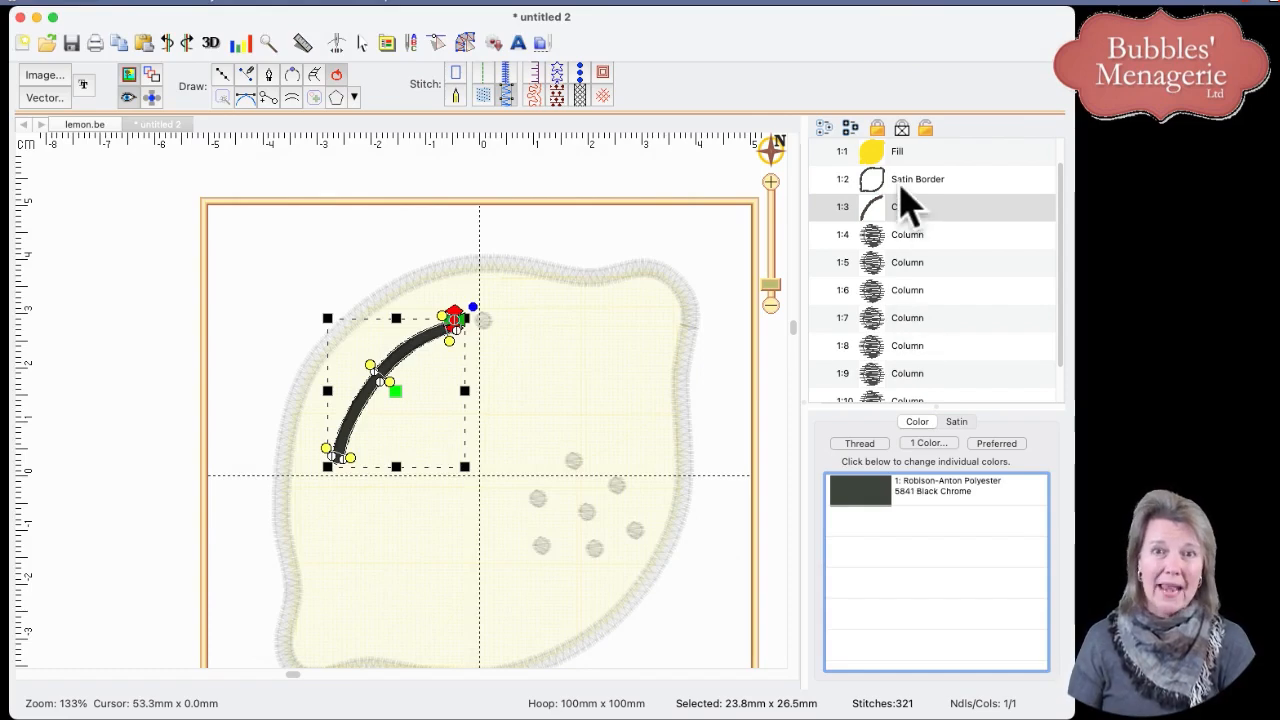
Step: Set the satin border, highlight column and all dots to the single thread color 5841 Black Chrome, and clear the selection
left_click(907, 190)
left_click_drag(1061, 250, 1069, 288)
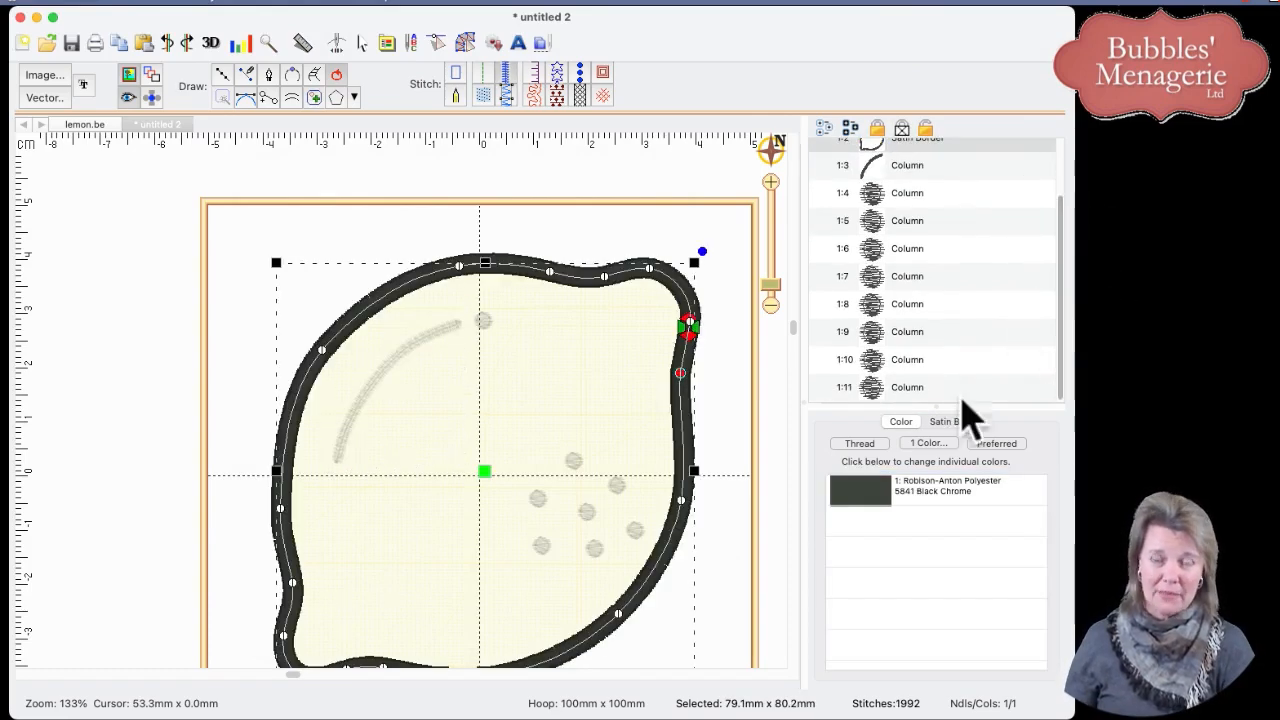
left_click(887, 391, "shift")
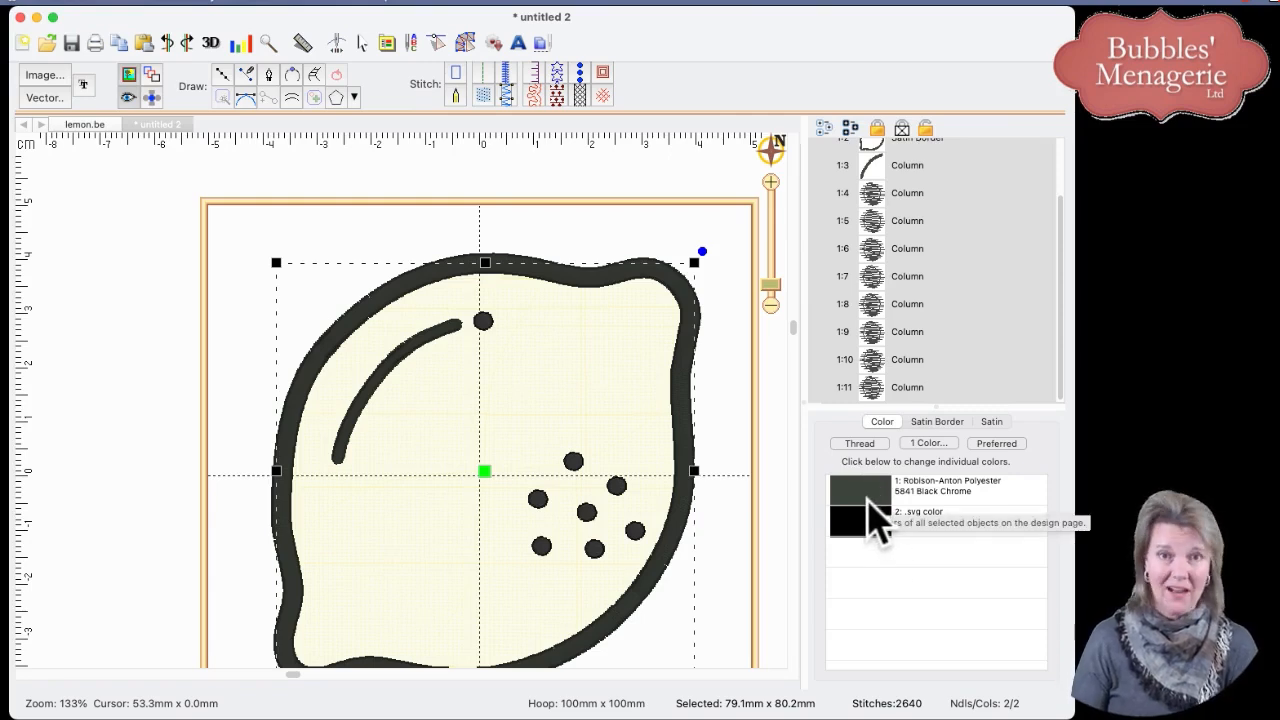
left_click(928, 445)
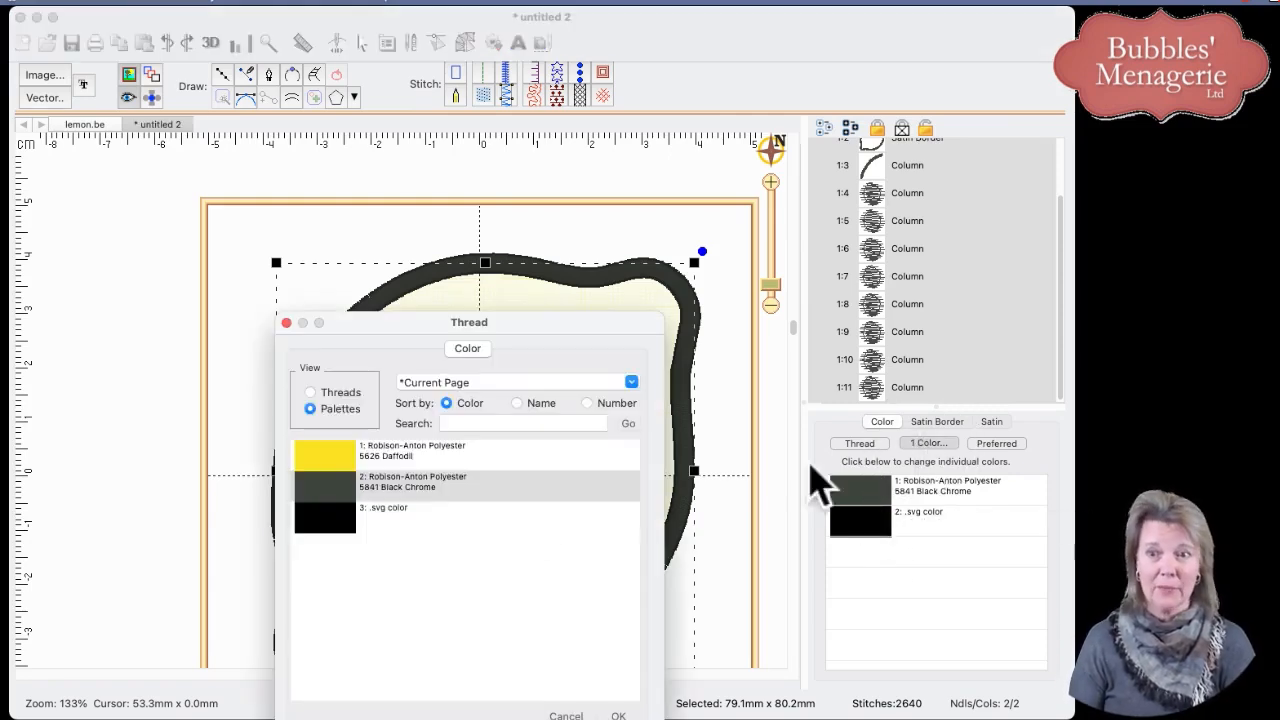
left_click(340, 518)
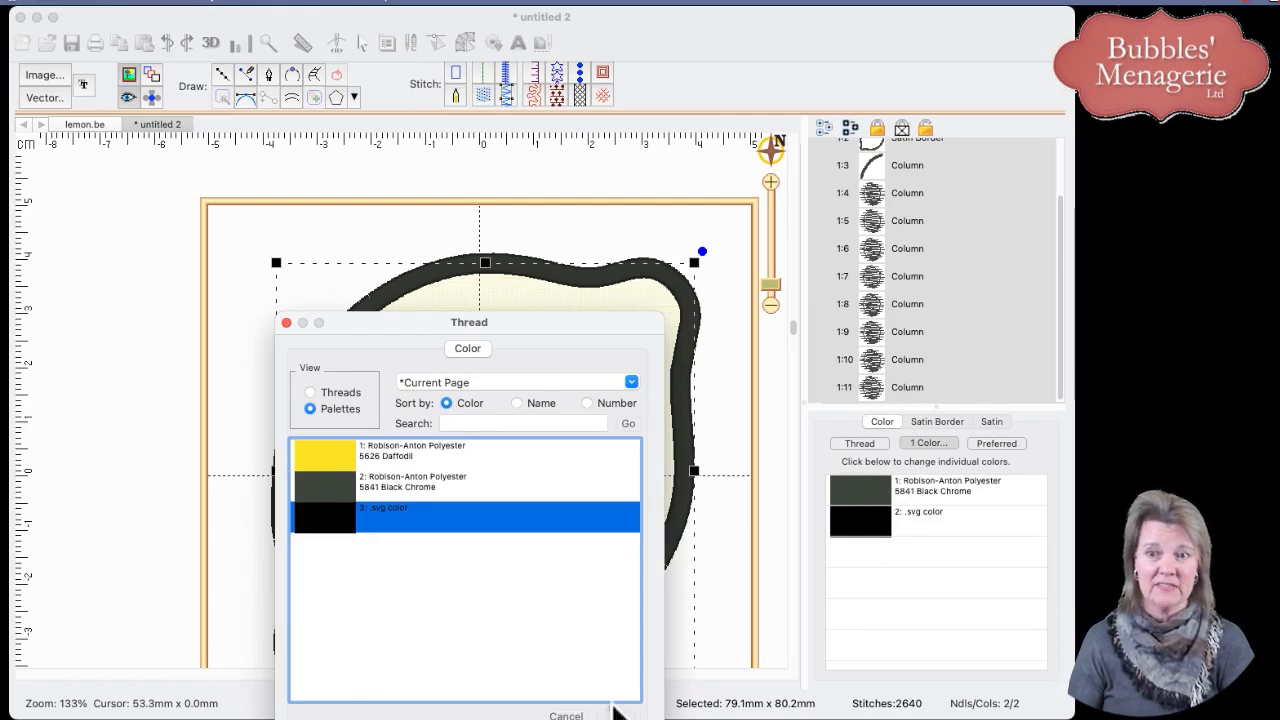
left_click(340, 488)
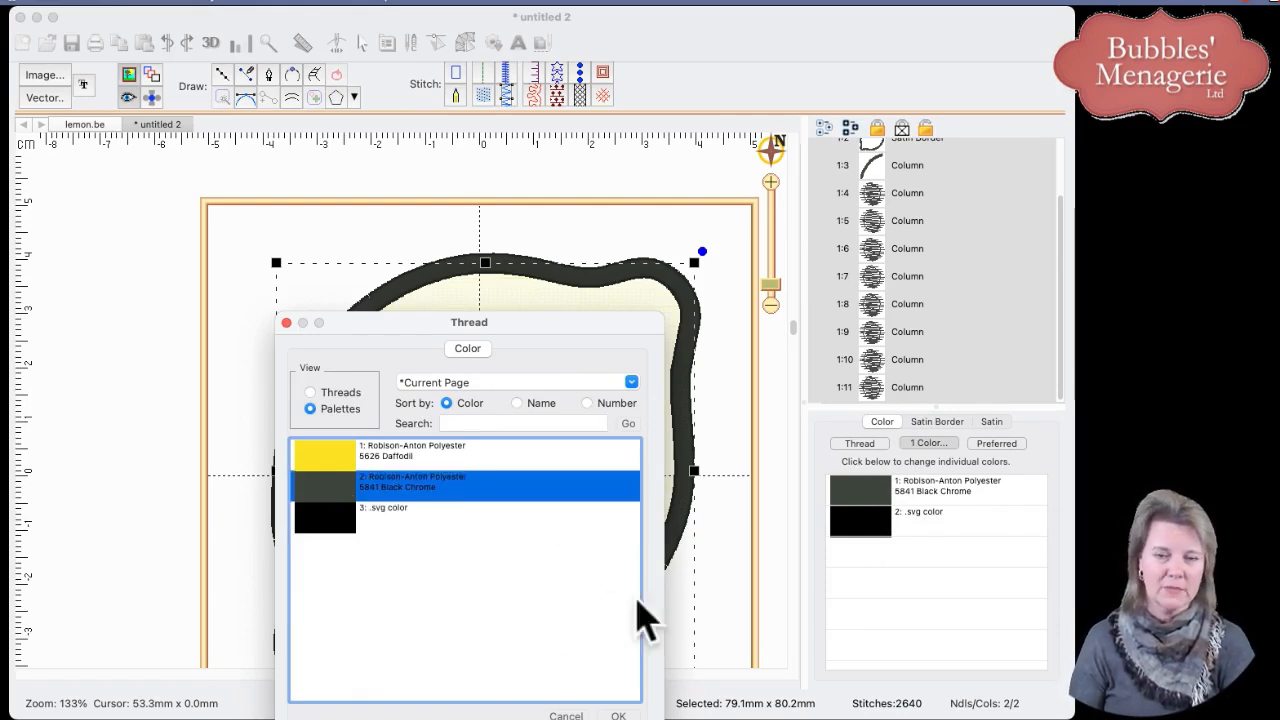
left_click(617, 716)
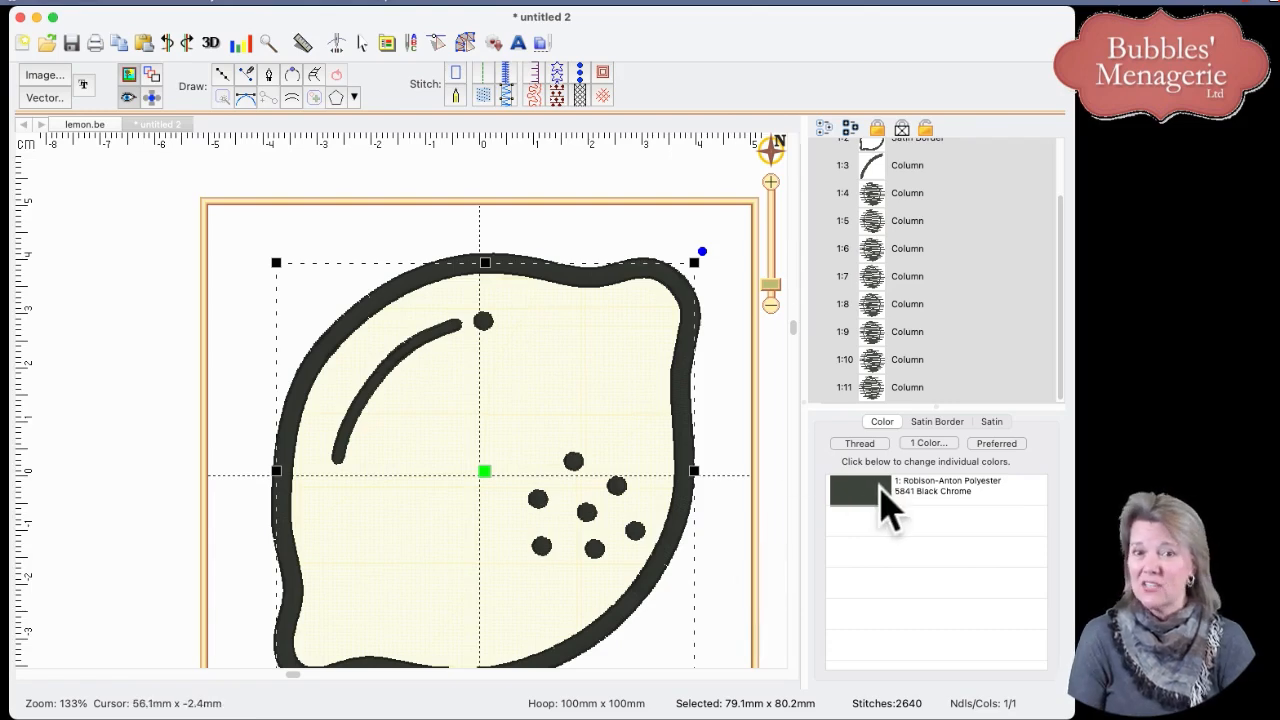
left_click(777, 541)
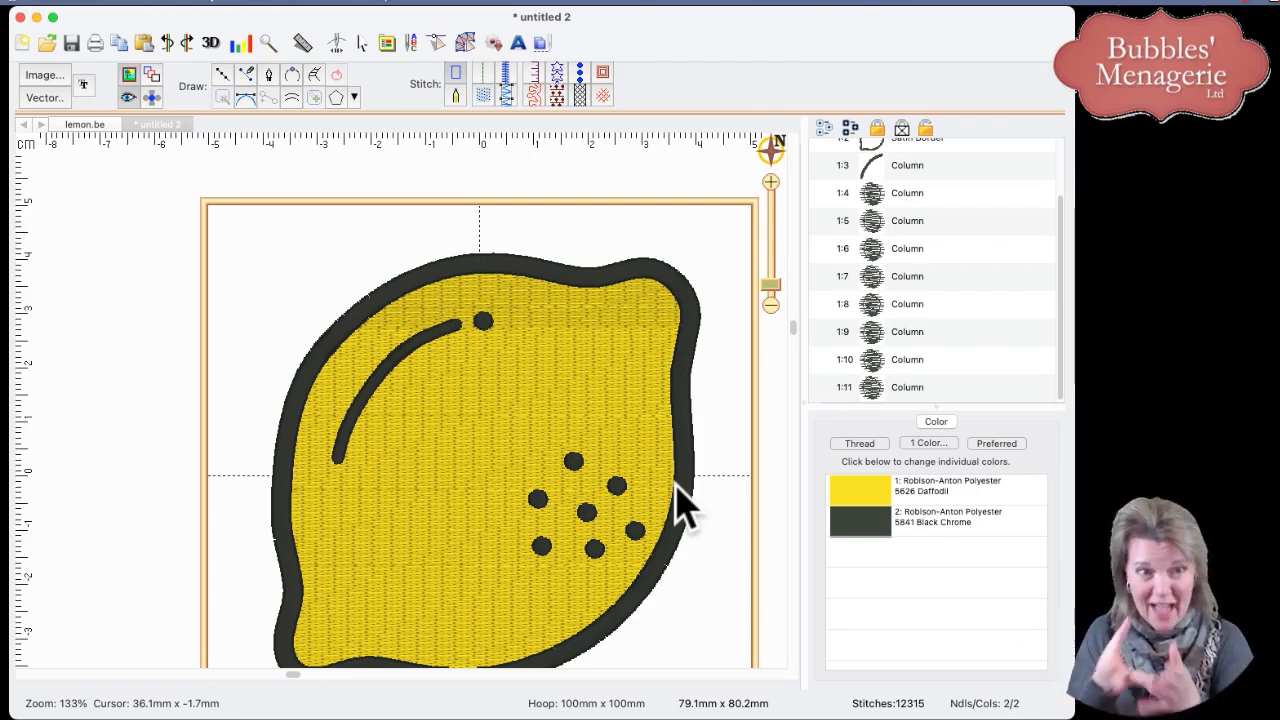
Step: Examine the highlight's stitches and the jump stitches between the black objects without 3D rendering, and restore the 3D view
left_click(777, 292)
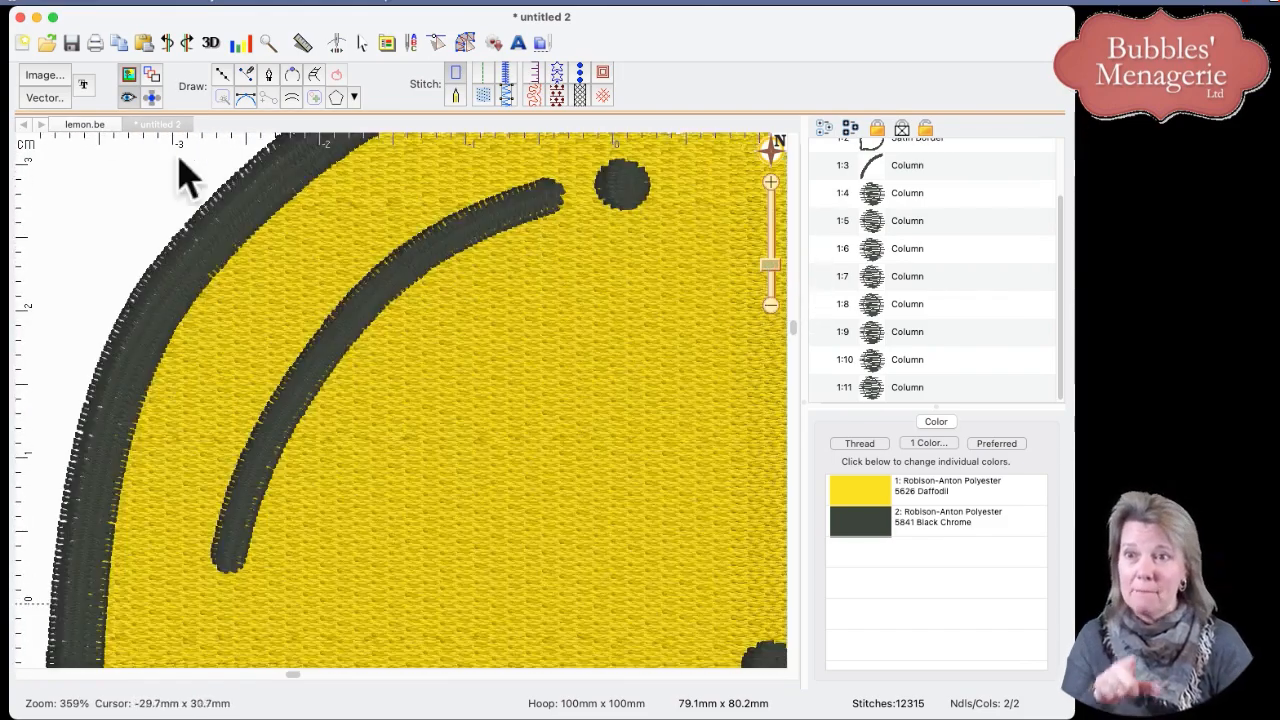
left_click(209, 44)
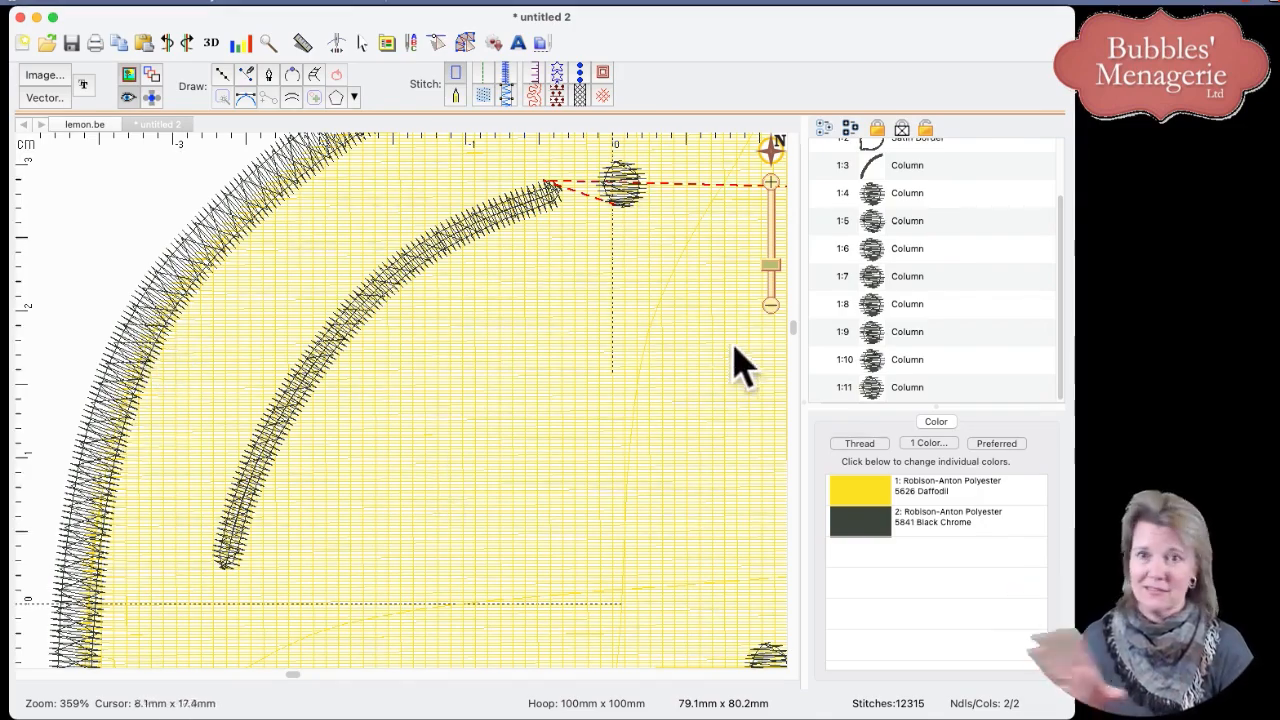
left_click_drag(768, 266, 778, 290)
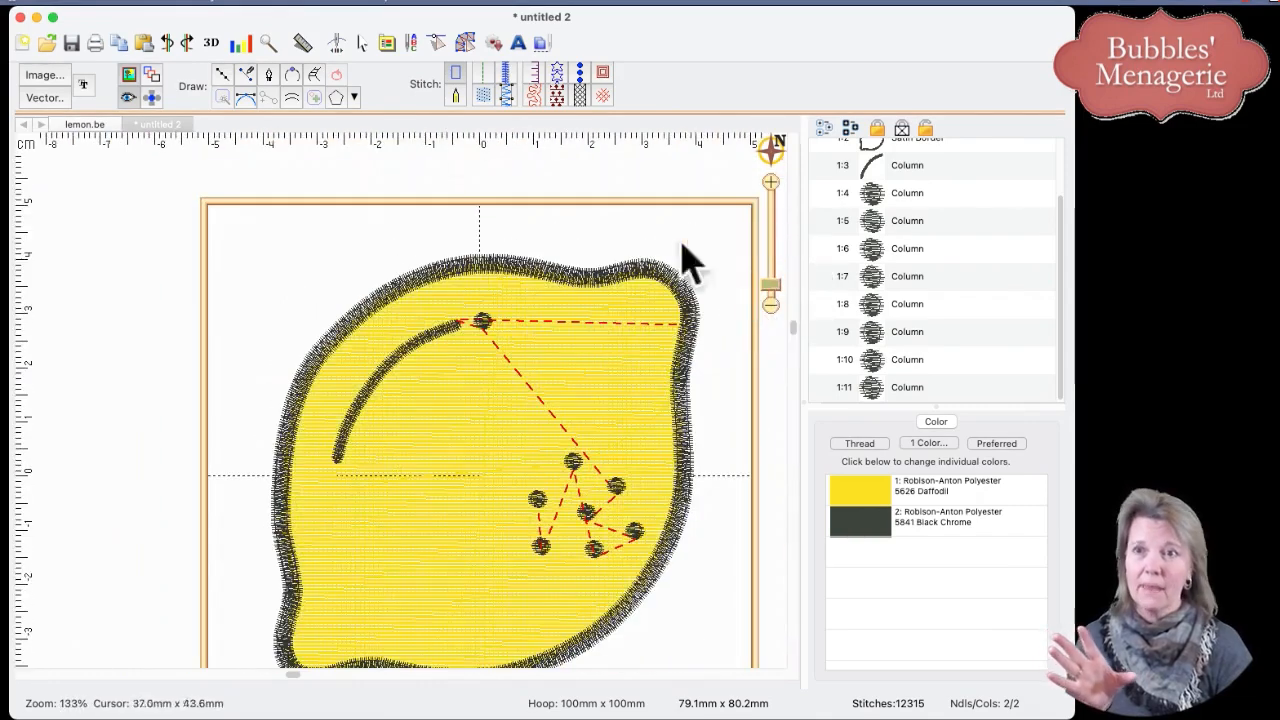
left_click(209, 45)
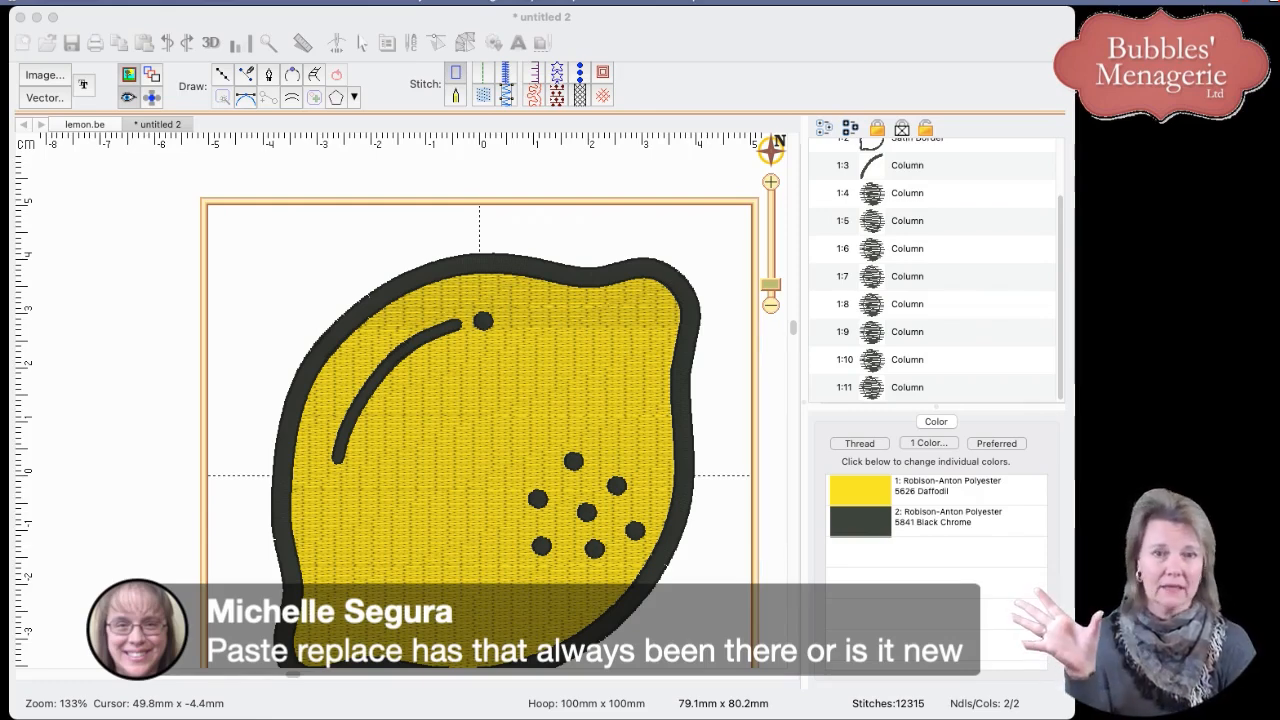
Step: Show the paste options for the upper-right dot of the cluster, dismiss them and clear the selection
left_click(620, 488)
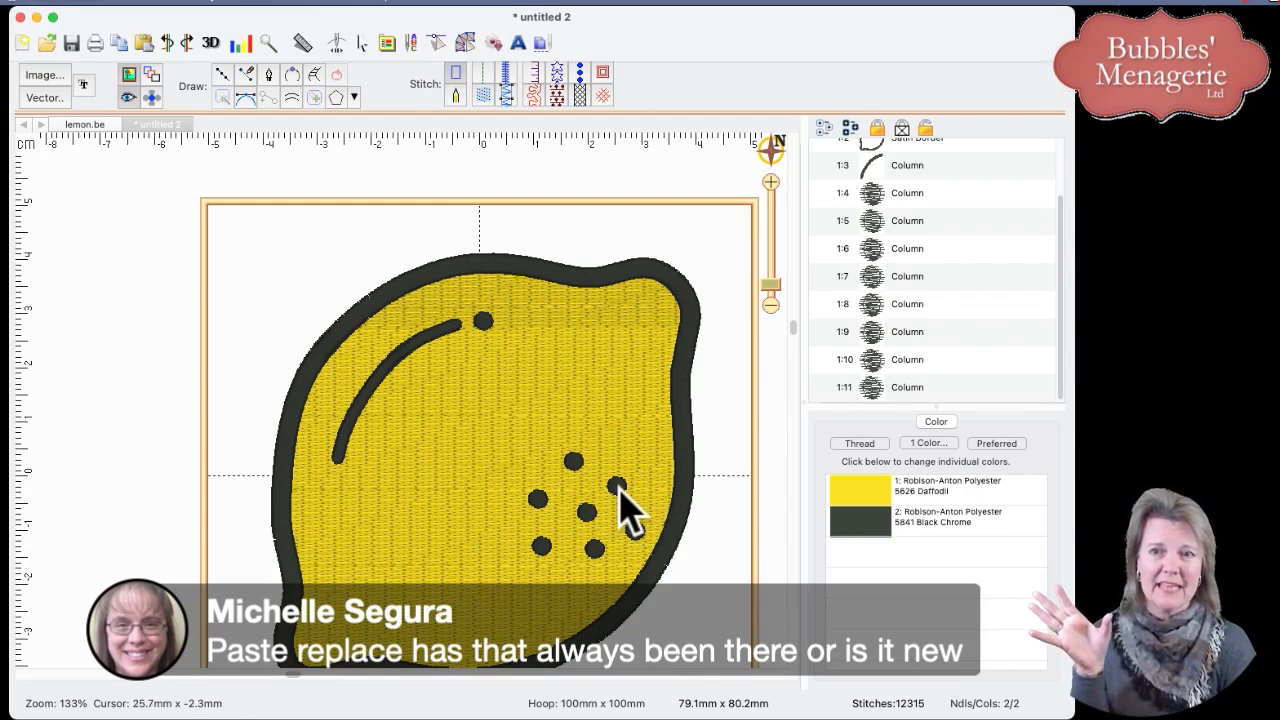
left_click(617, 487)
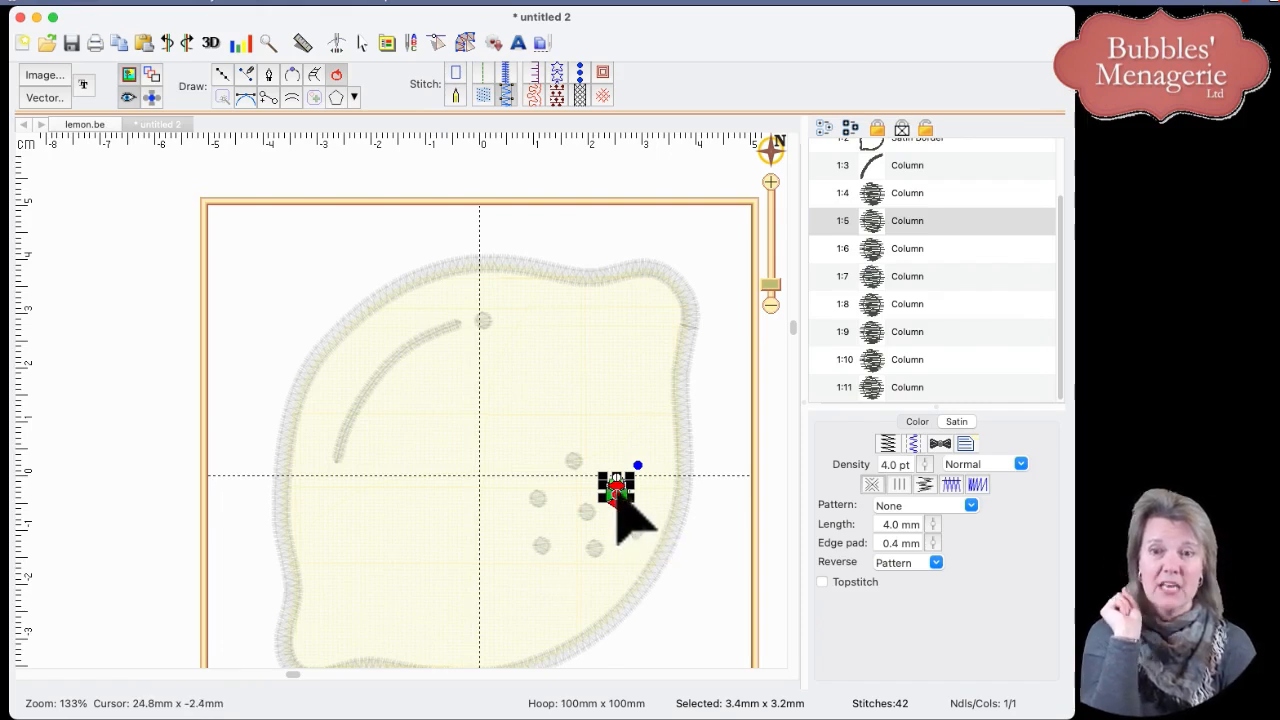
right_click(615, 492)
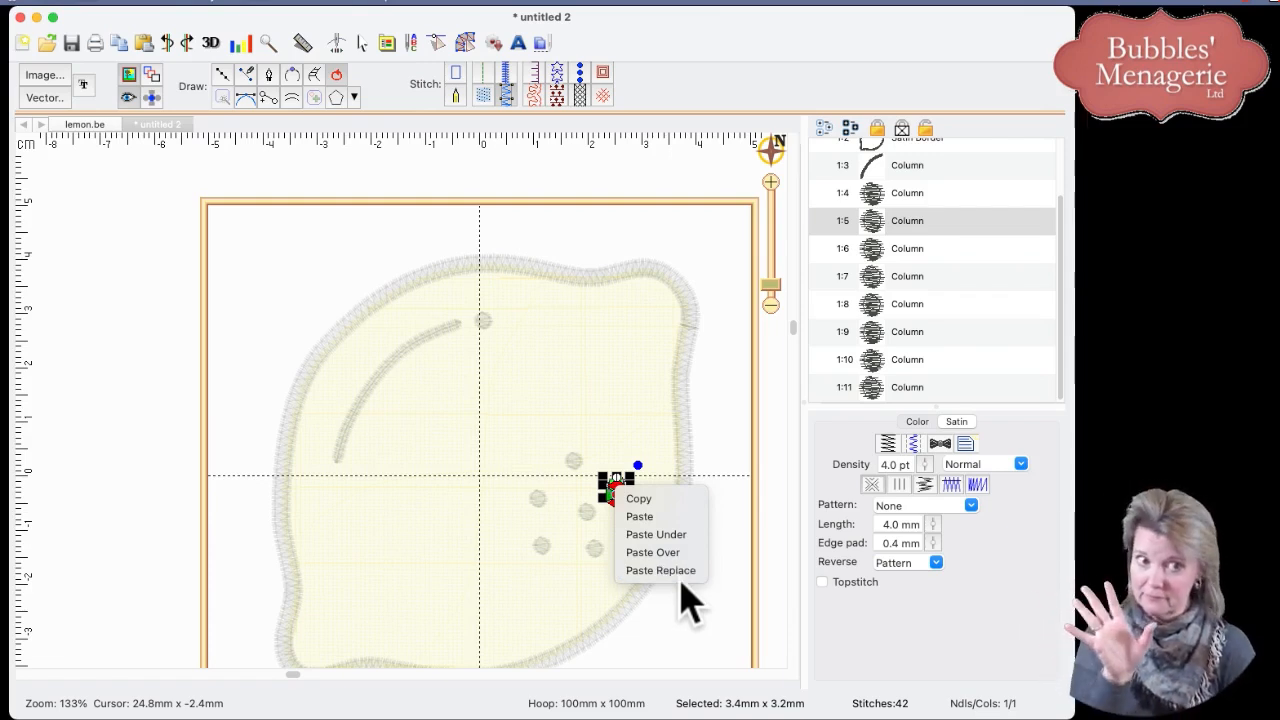
left_click(677, 638)
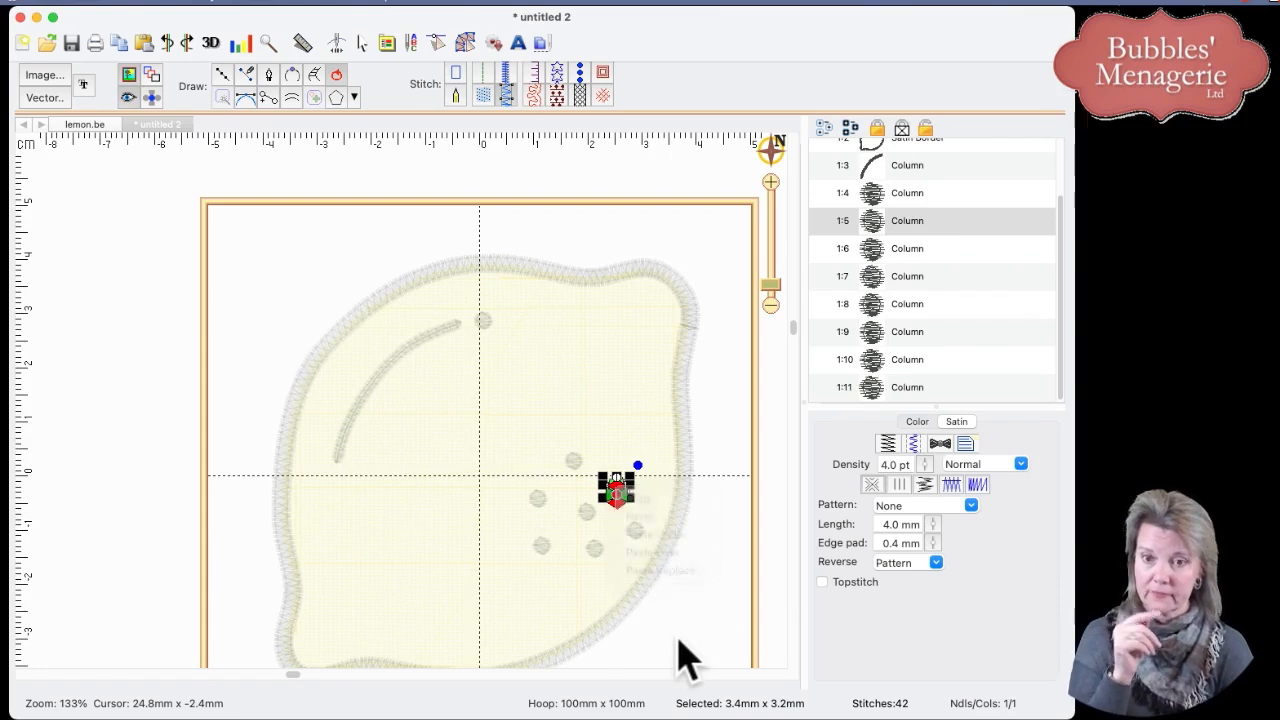
left_click(676, 612)
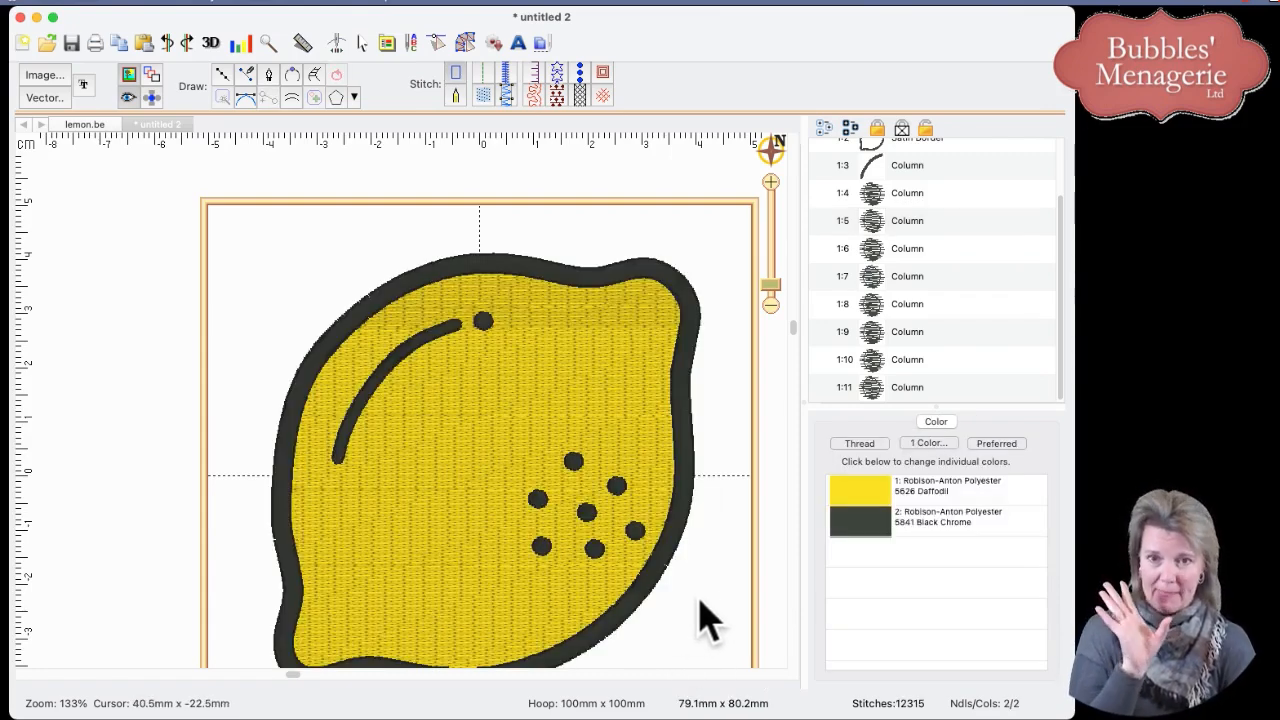
Step: Scale the whole lemon design down proportionally to about 20.4 by 20.6 mm, move it near the hoop's center and deselect it
left_click(362, 44)
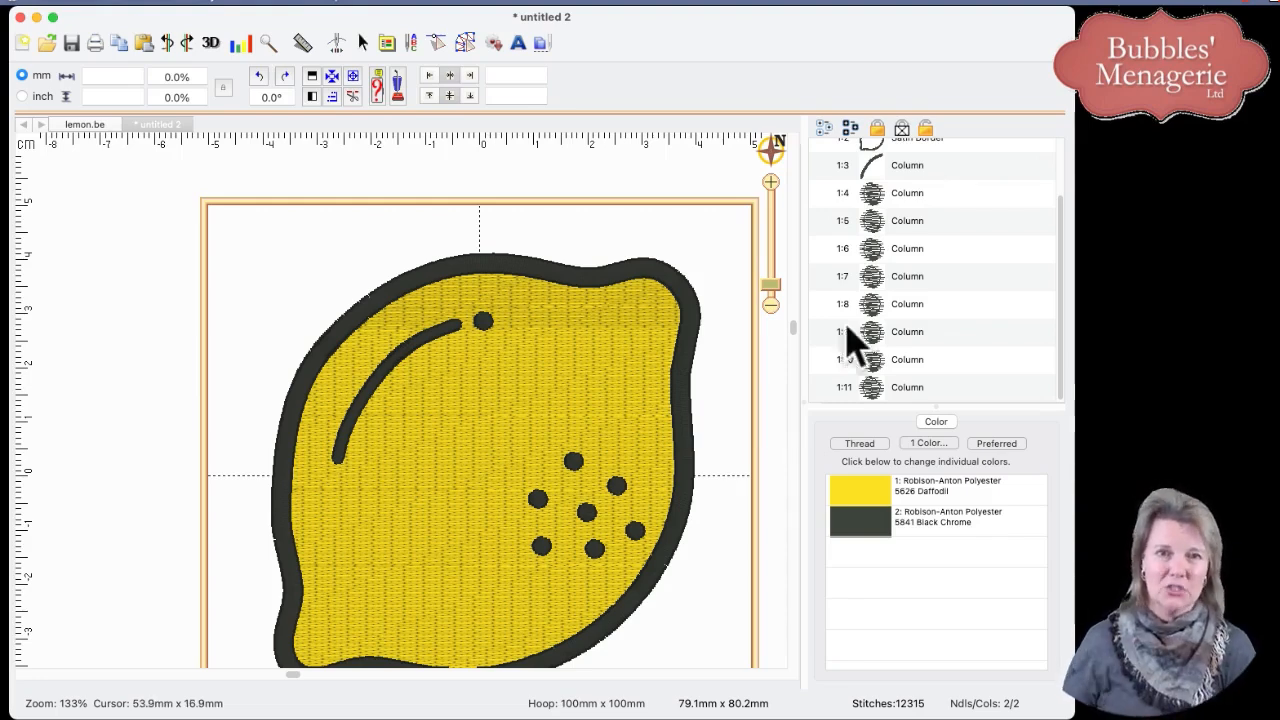
left_click_drag(1065, 296, 1062, 200)
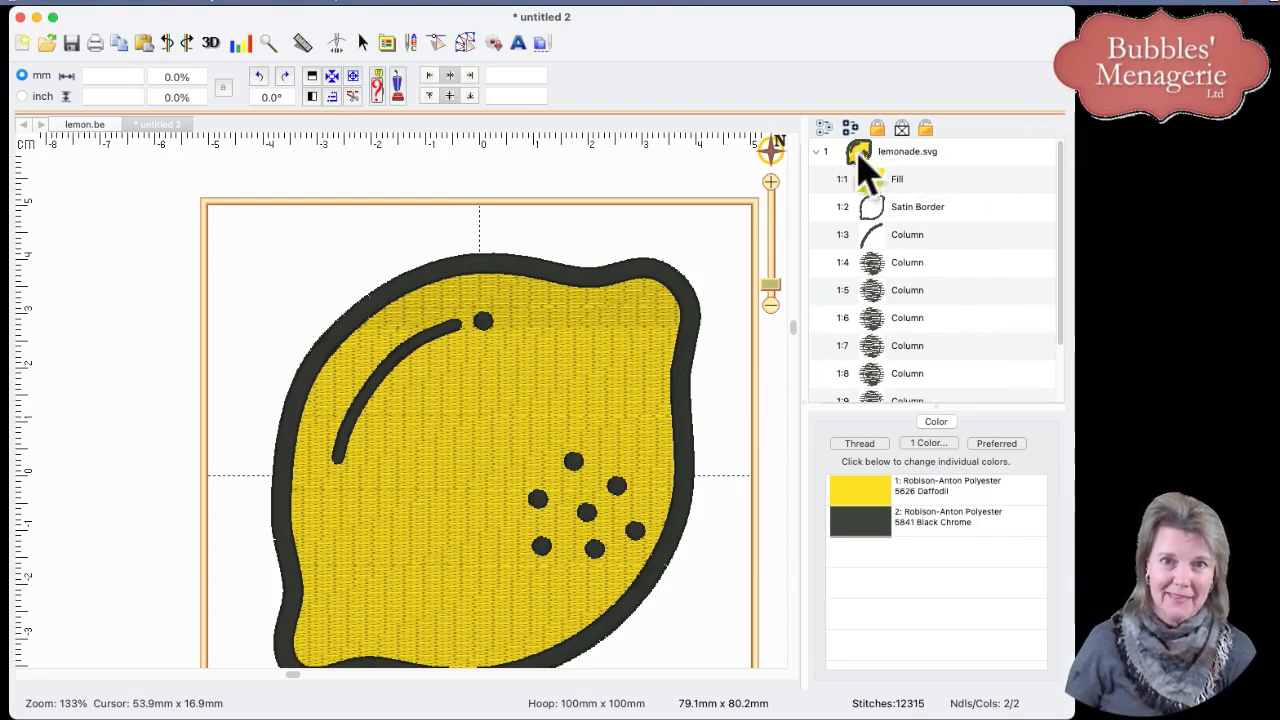
left_click(817, 151)
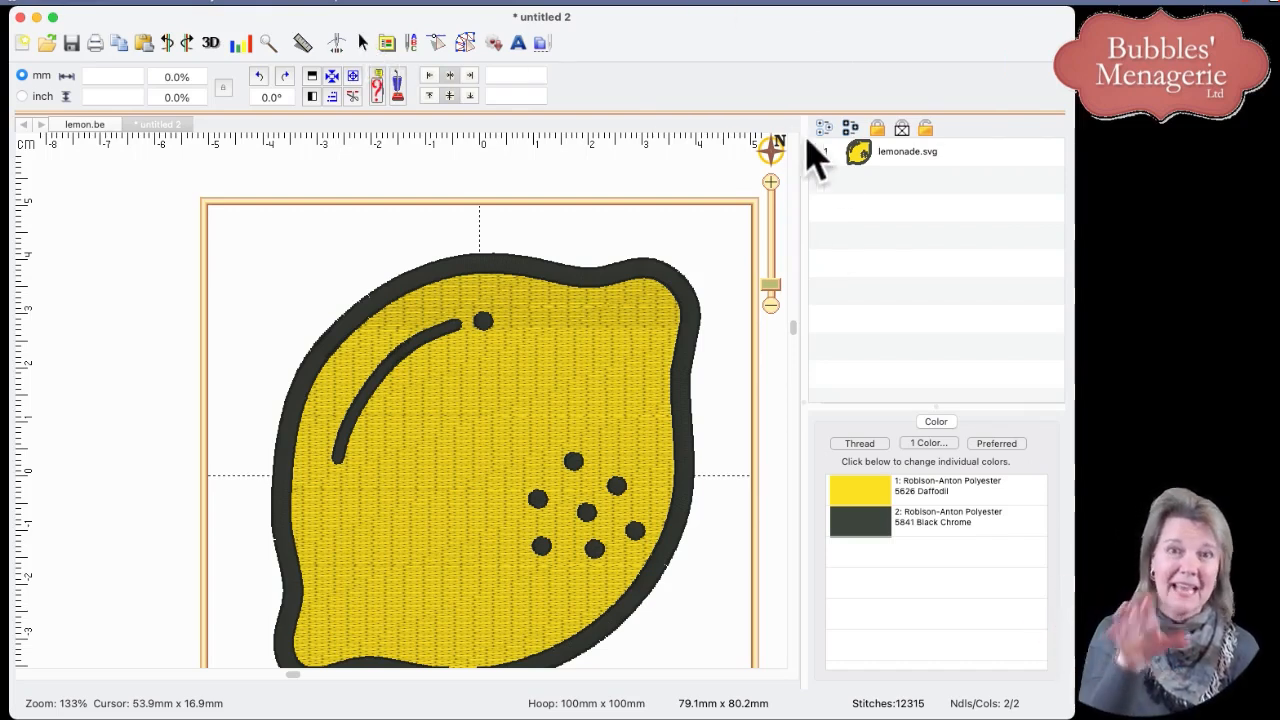
left_click(860, 158)
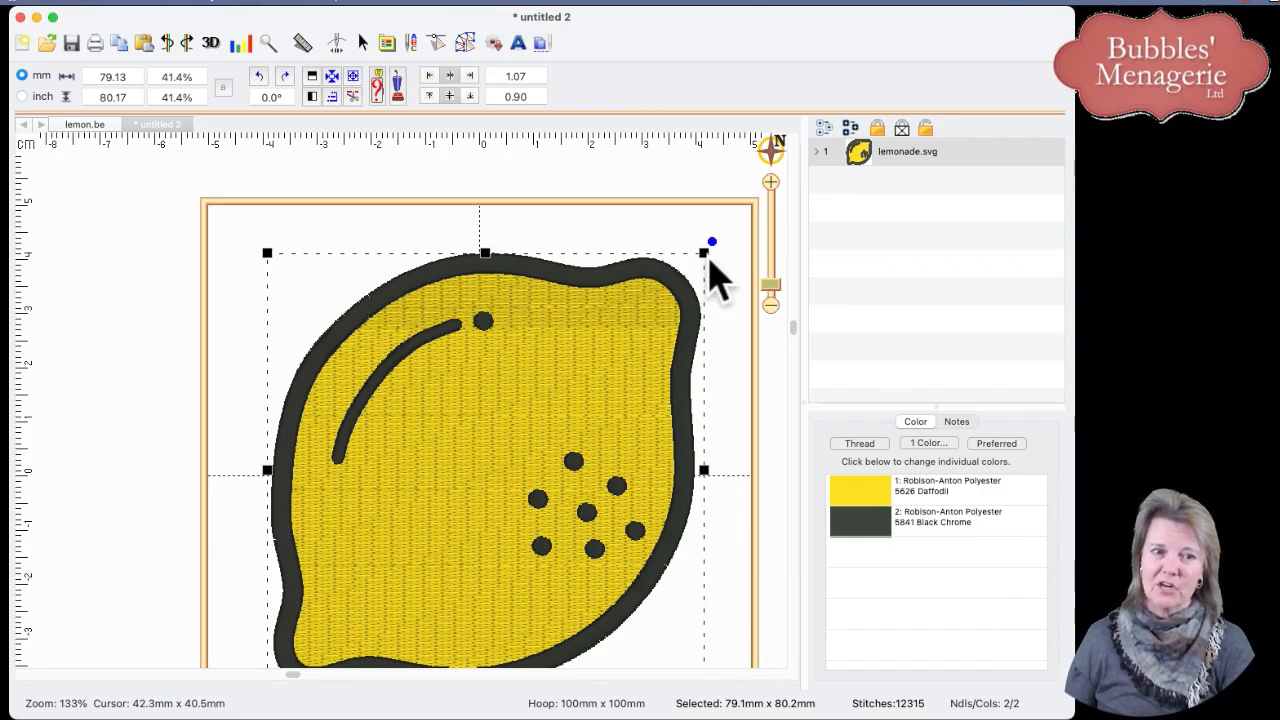
left_click_drag(706, 256, 419, 570)
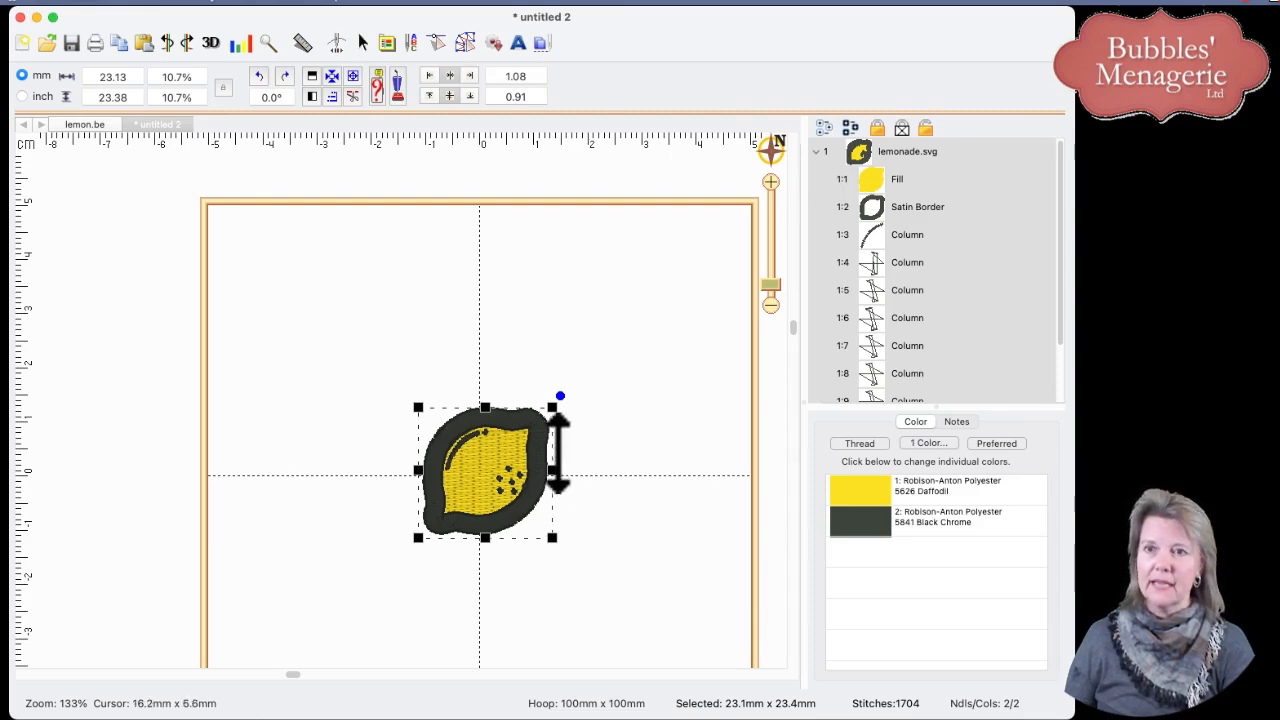
left_click(169, 42)
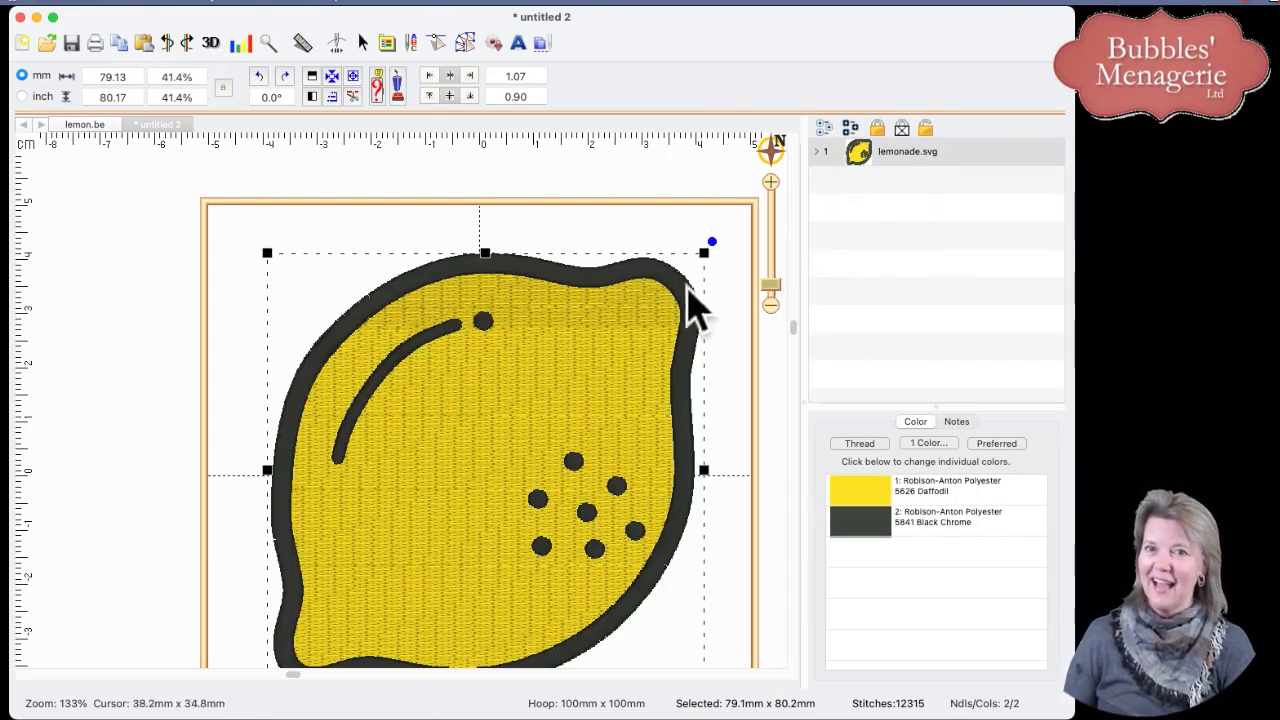
left_click_drag(704, 253, 372, 540)
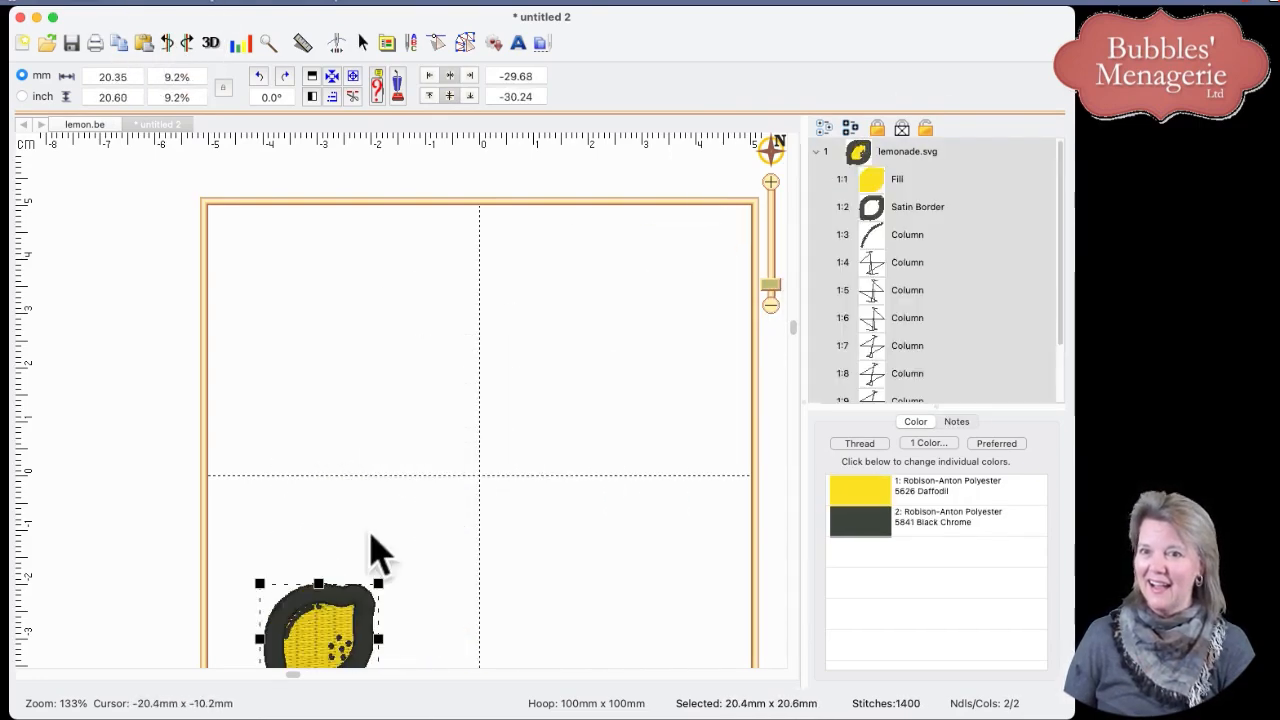
left_click_drag(335, 640, 491, 480)
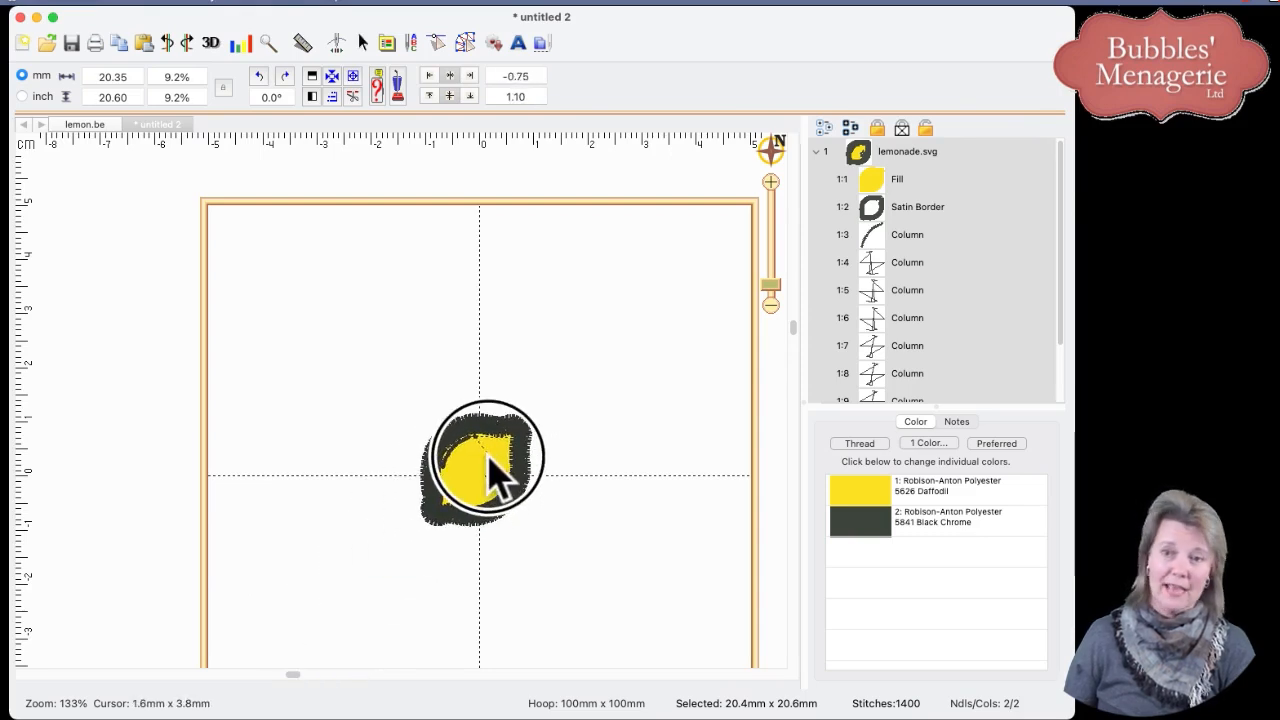
key("Escape")
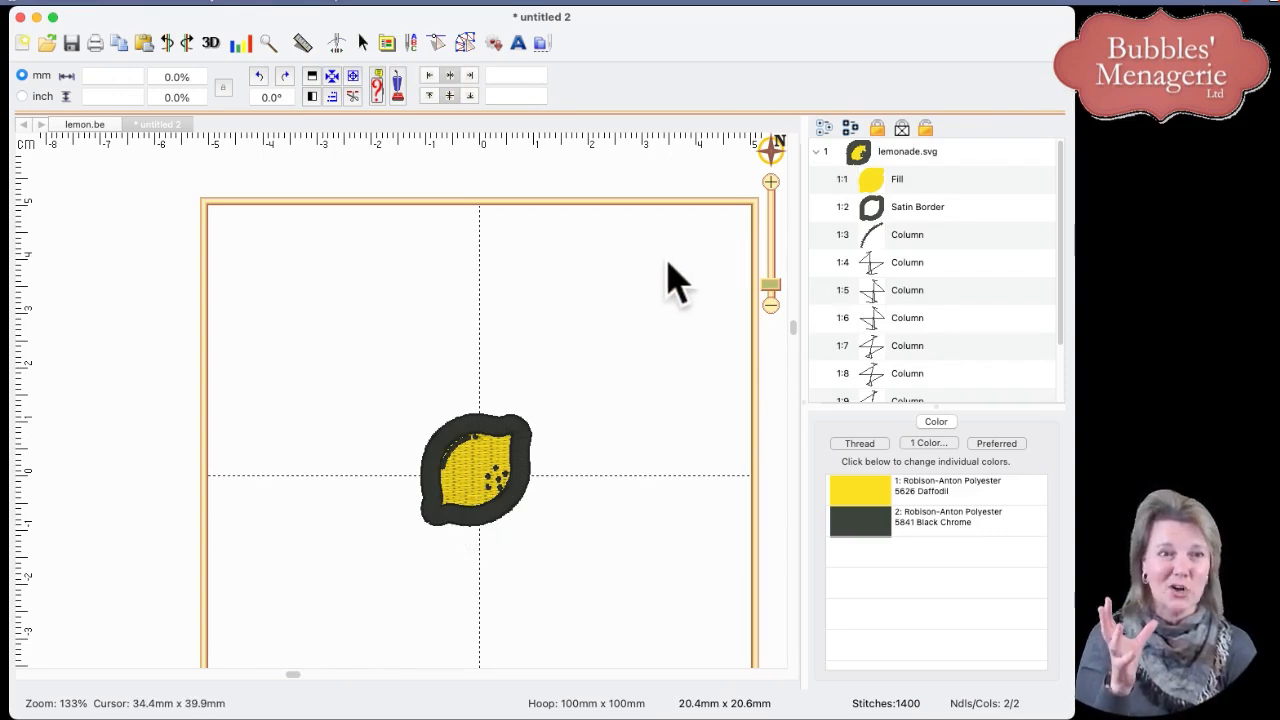
Step: Examine the outline and stitch settings of the satin border and of the curved highlight column in digitizing mode
left_click_drag(770, 285, 770, 264)
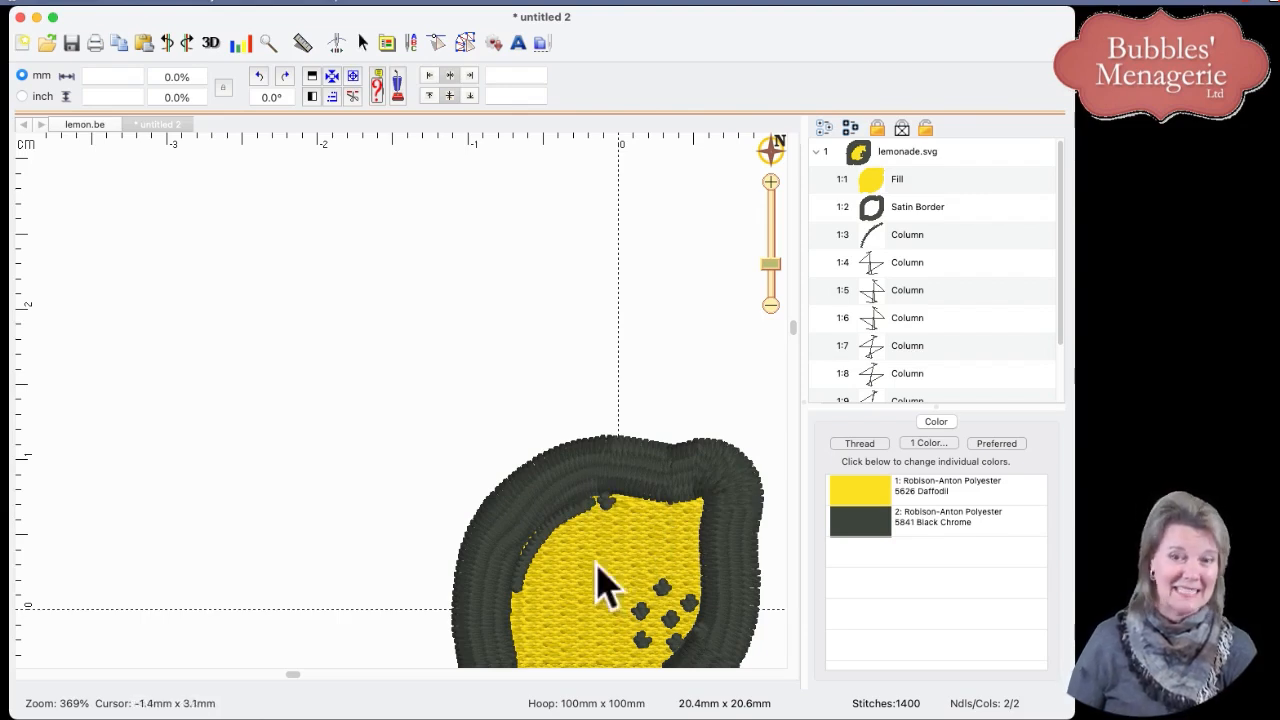
left_click(895, 208)
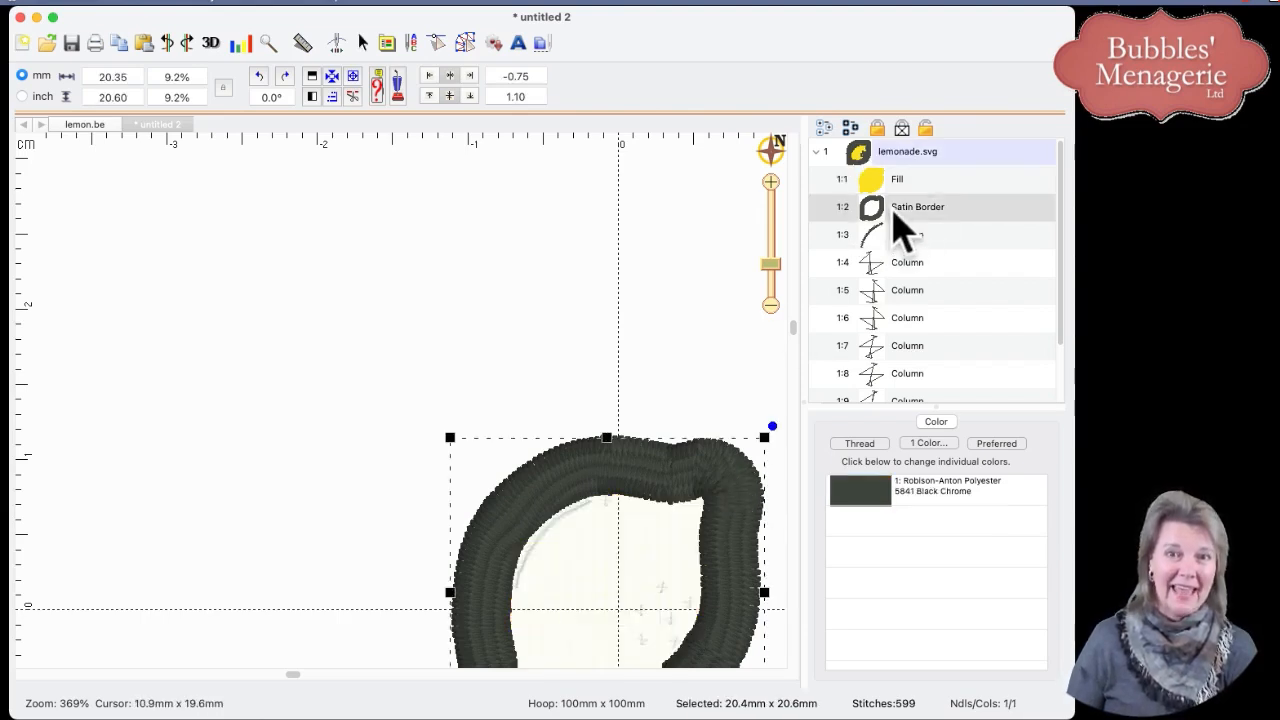
left_click(464, 42)
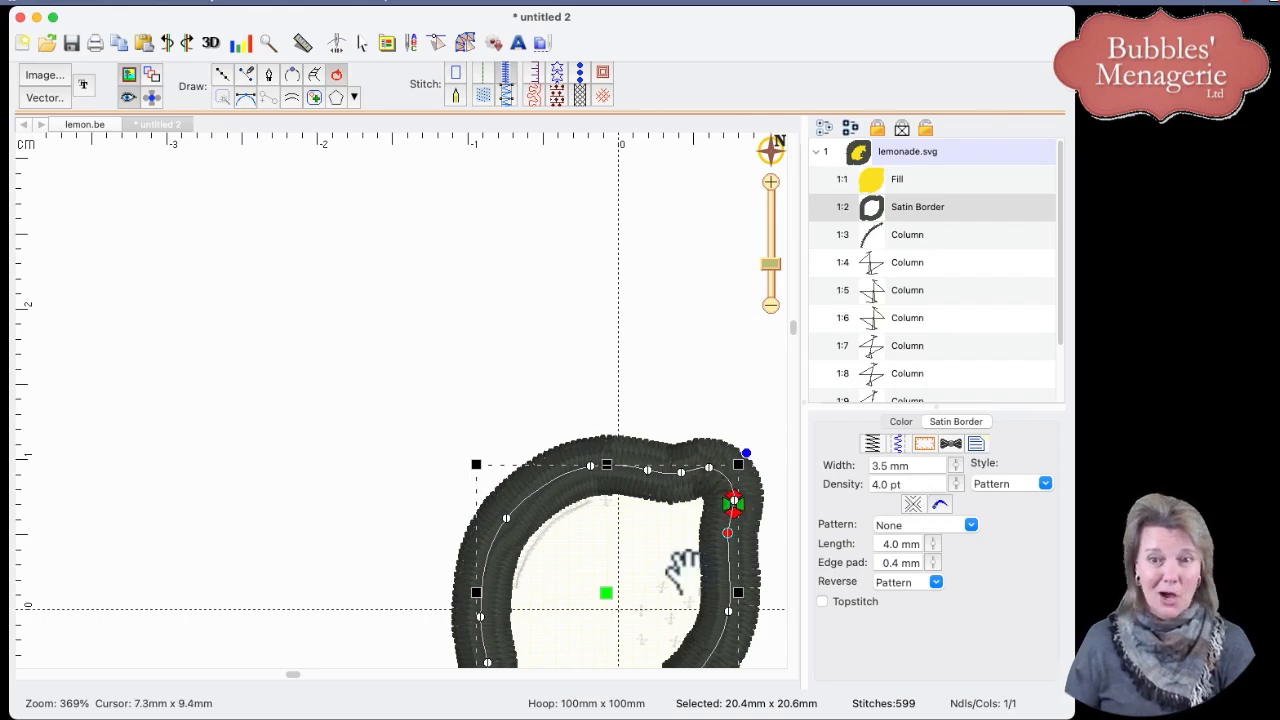
left_click_drag(684, 571, 518, 319)
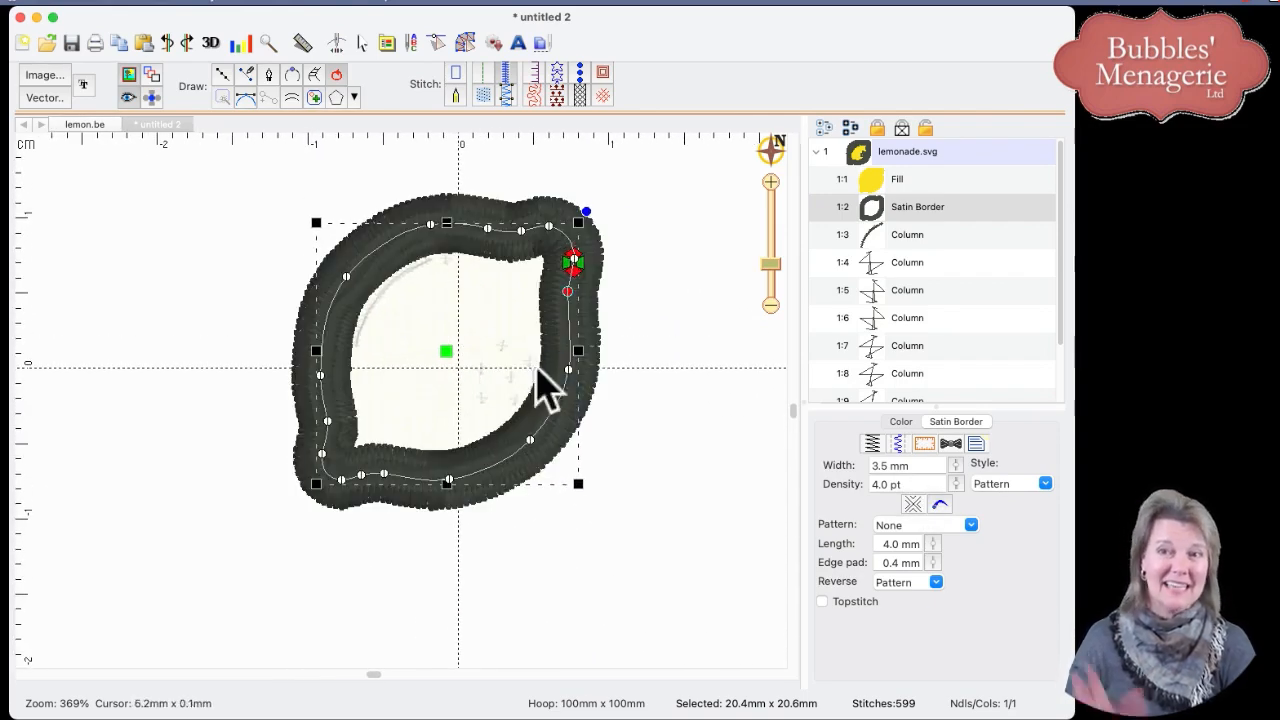
left_click(727, 228)
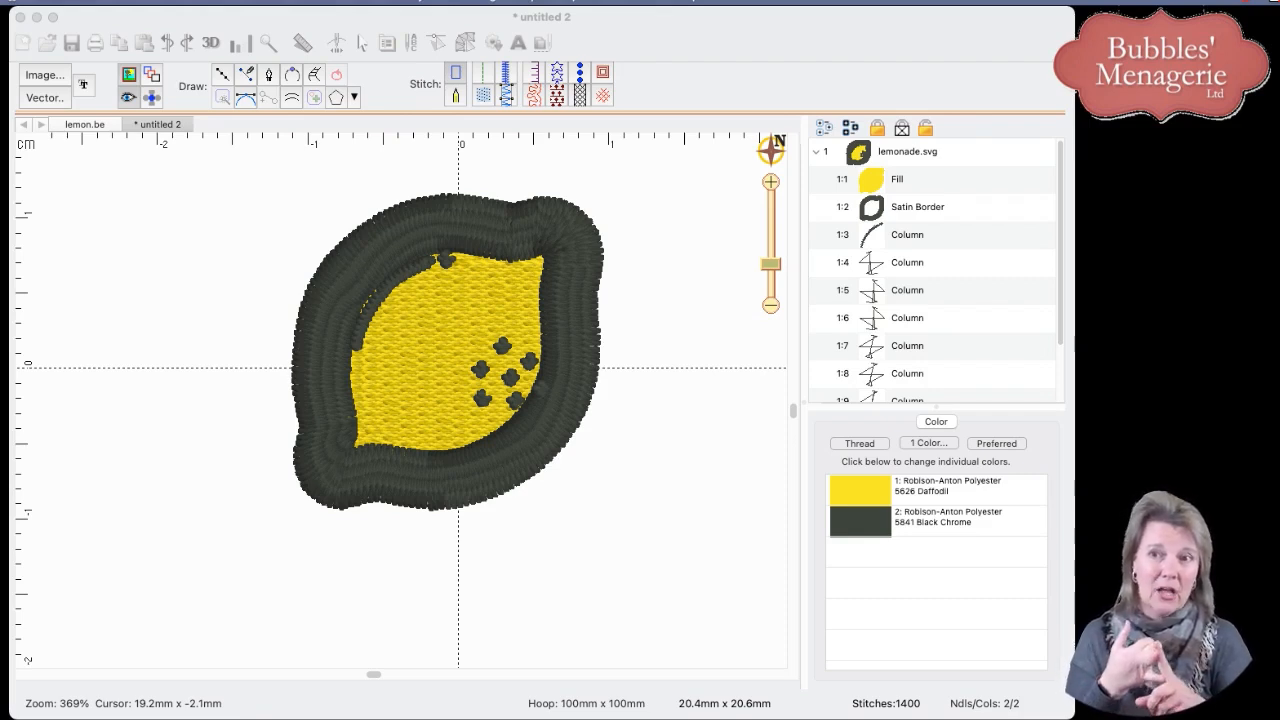
left_click(377, 320)
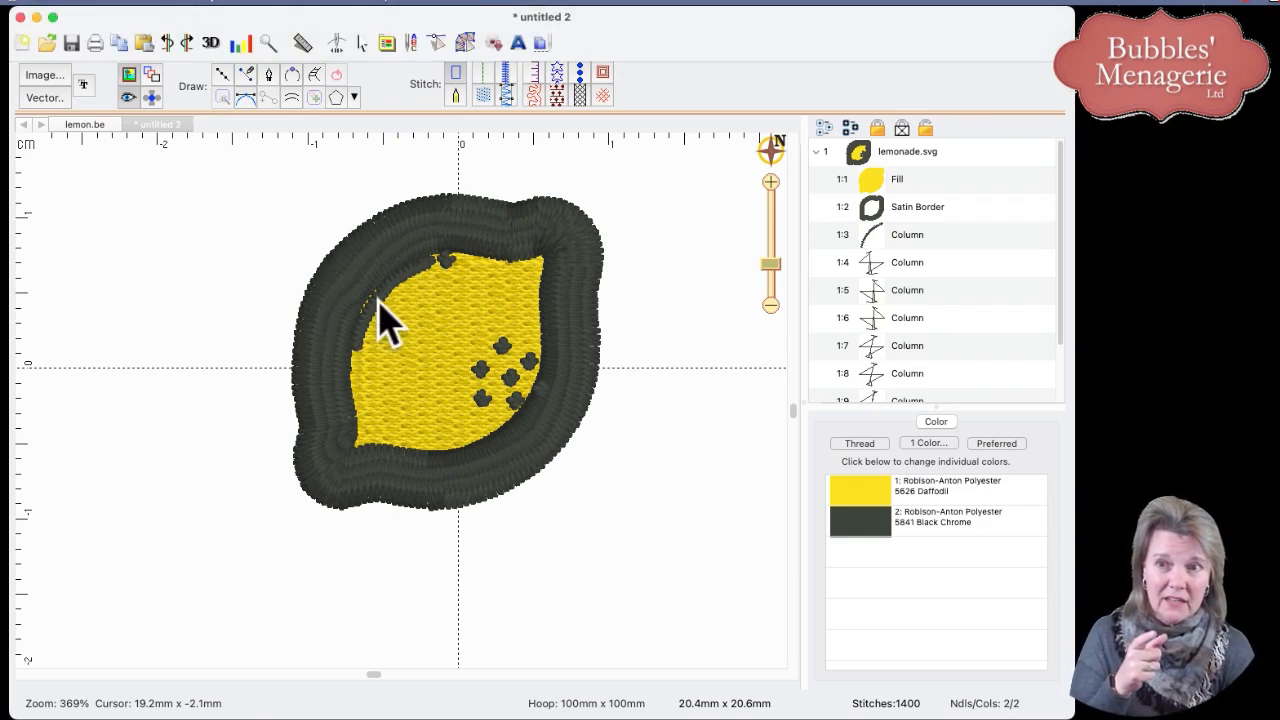
left_click(382, 320)
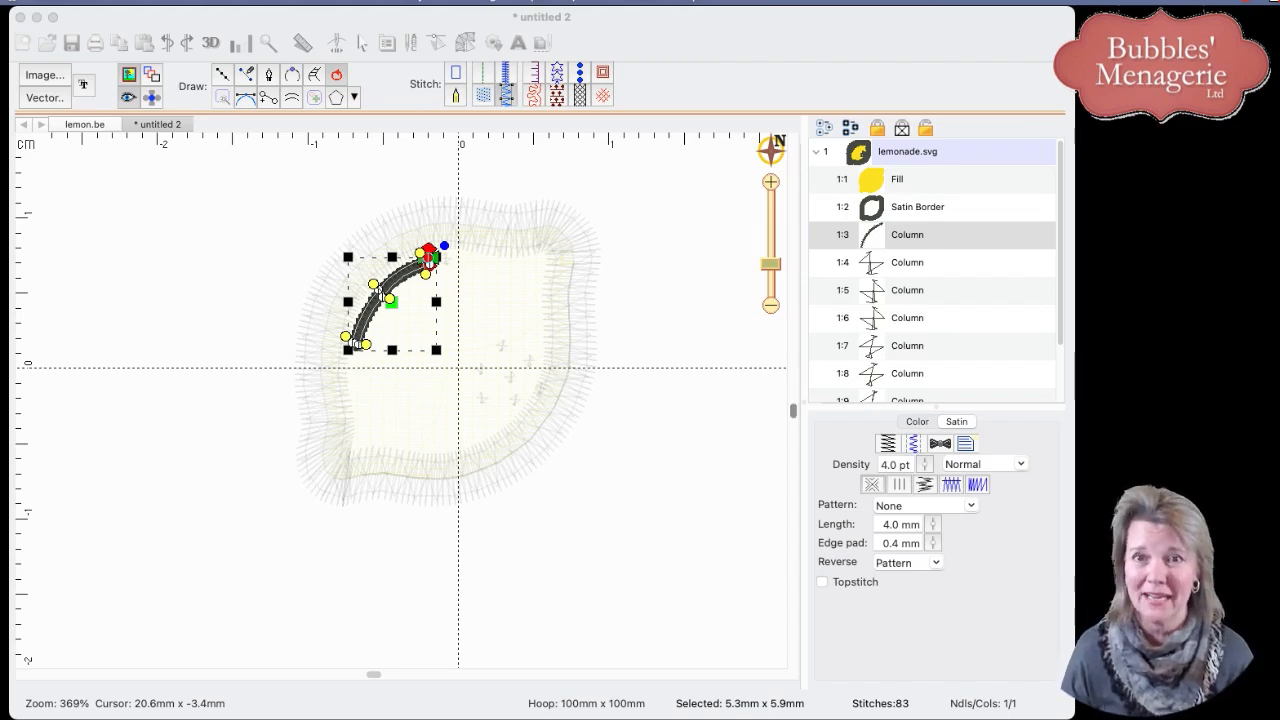
Step: Set the satin border's width to 1.3 mm and clear the selection
left_click(770, 268)
mouse_move(771, 270)
left_mouse_down()
mouse_move(771, 285)
mouse_move(768, 258)
left_mouse_up()
left_click(615, 328)
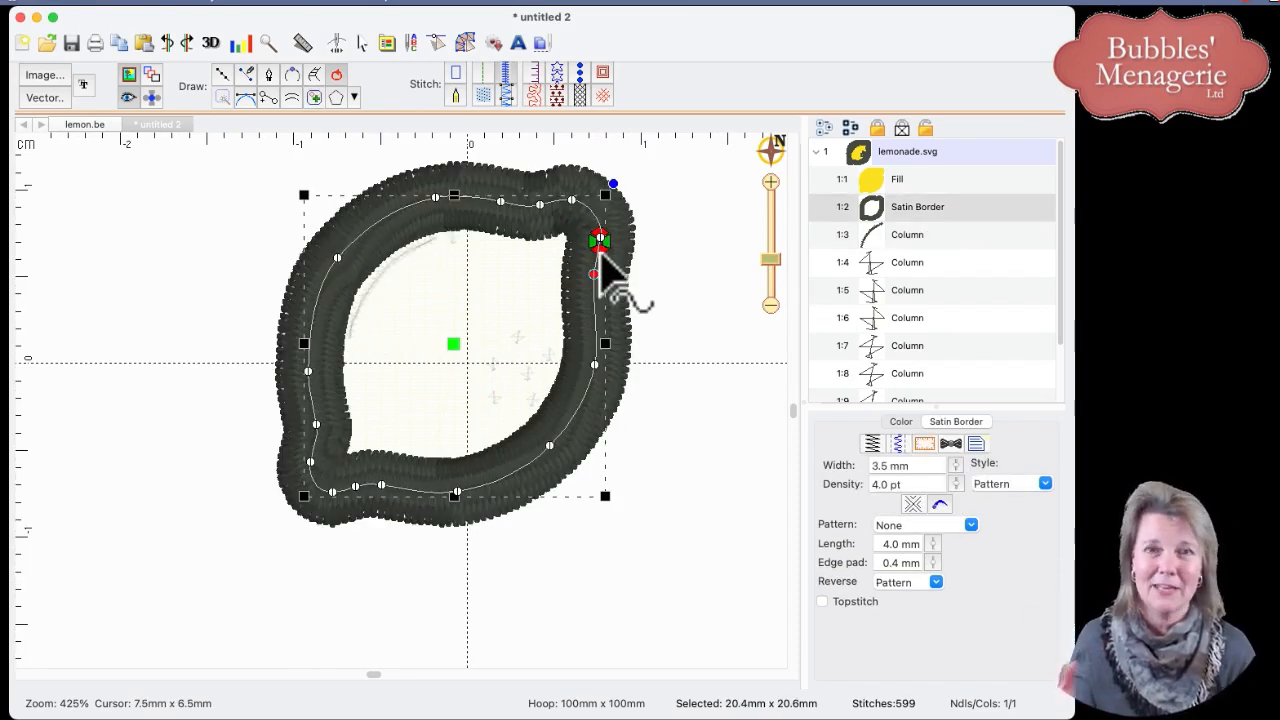
left_click_drag(956, 467, 963, 540)
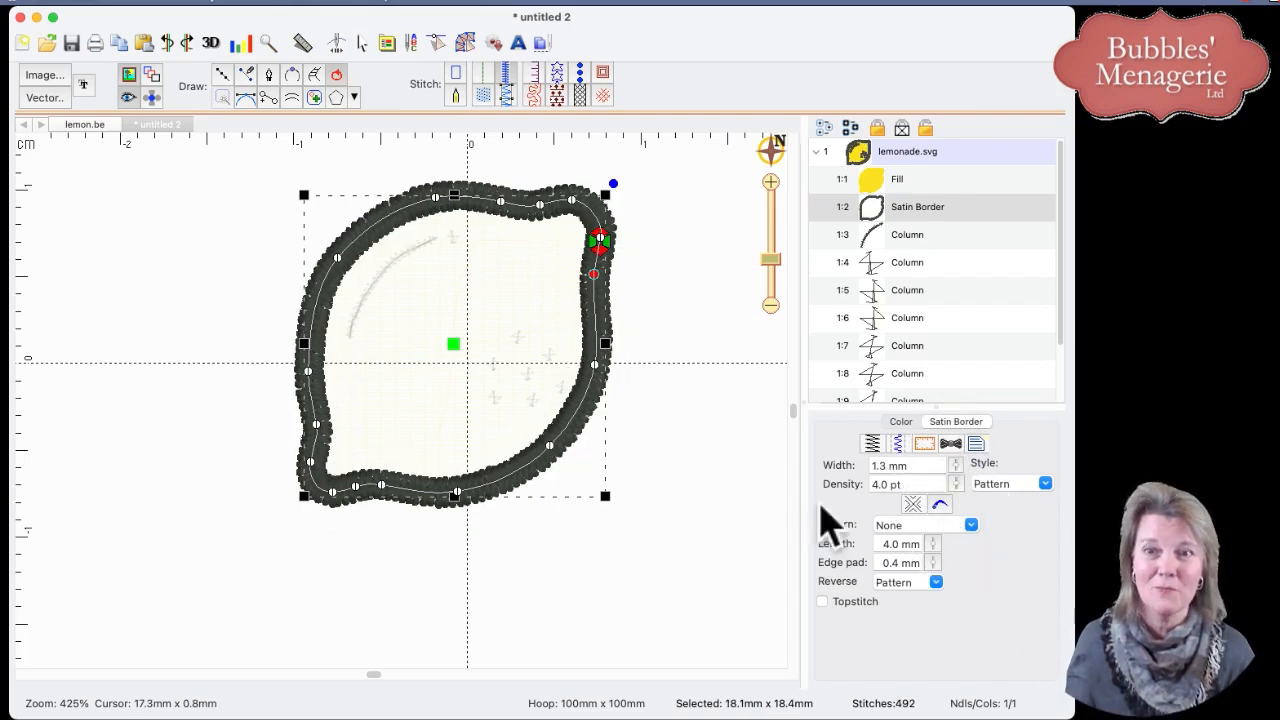
left_click(737, 506)
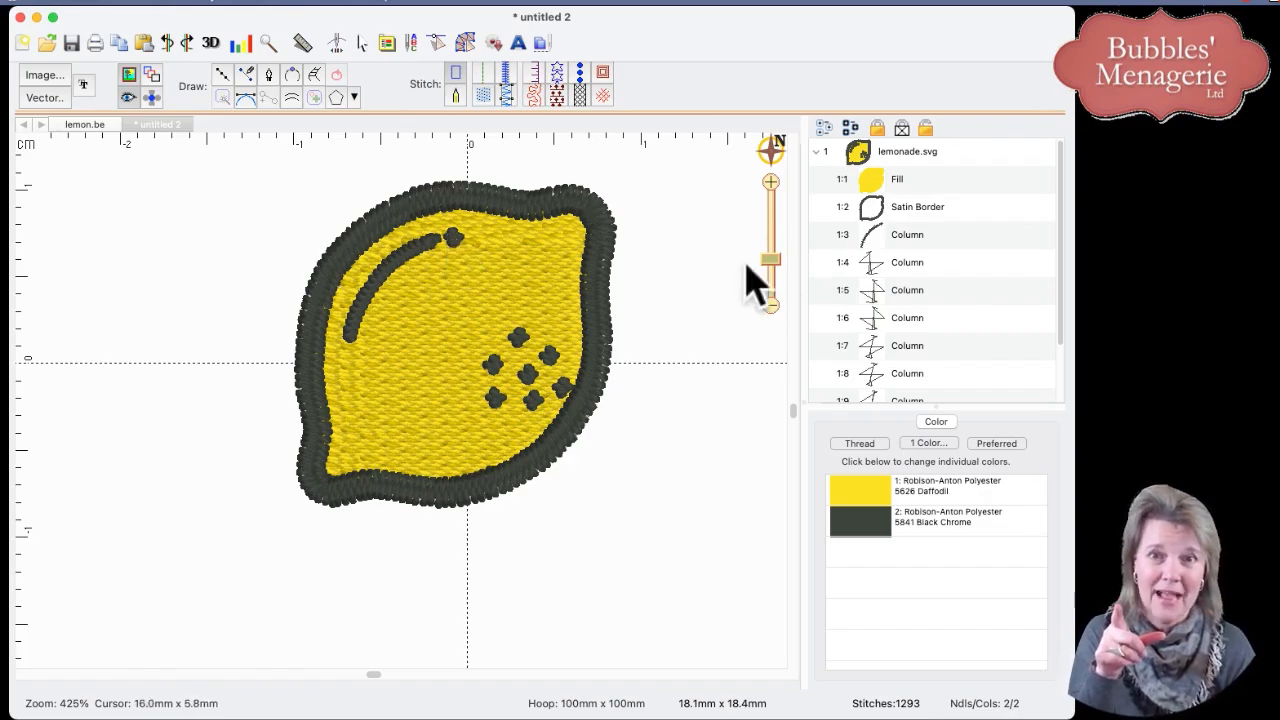
Step: Enlarge the single dot at the end of the highlight to about 1.3 by 1.2 mm and shift it slightly away from the highlight
left_click_drag(770, 262, 771, 245)
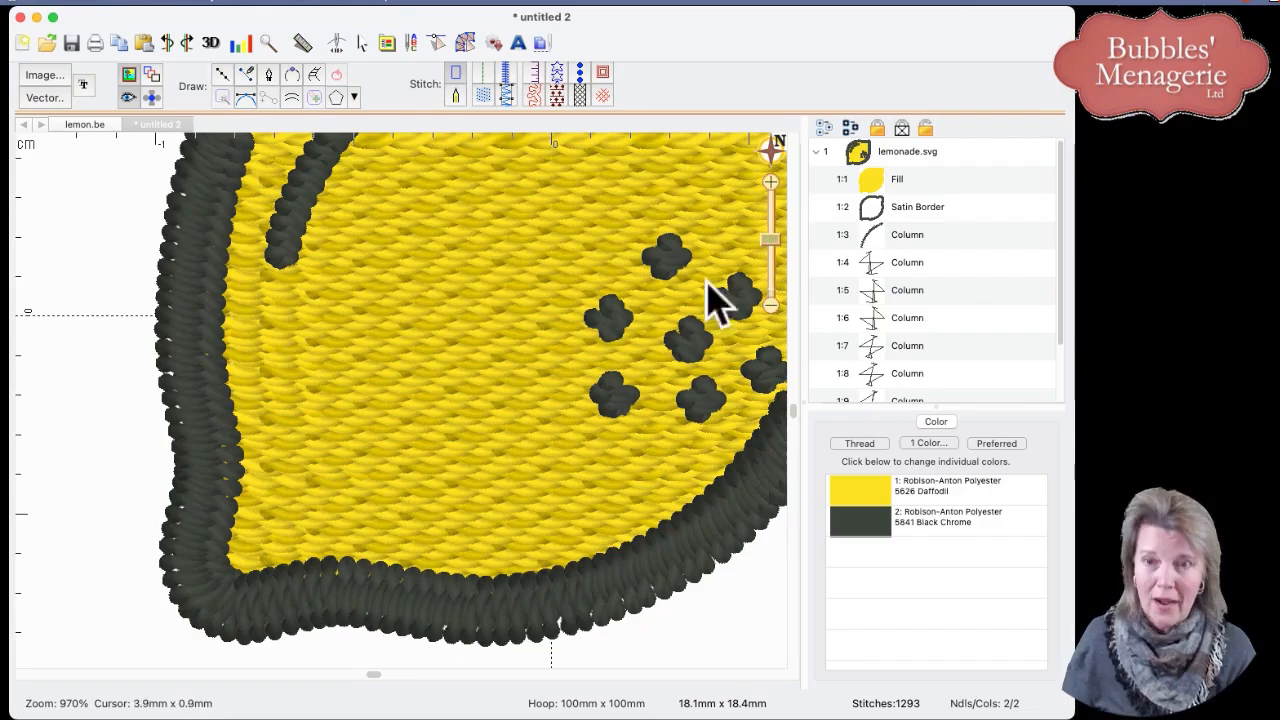
key("space")
left_click_drag(620, 204, 475, 414)
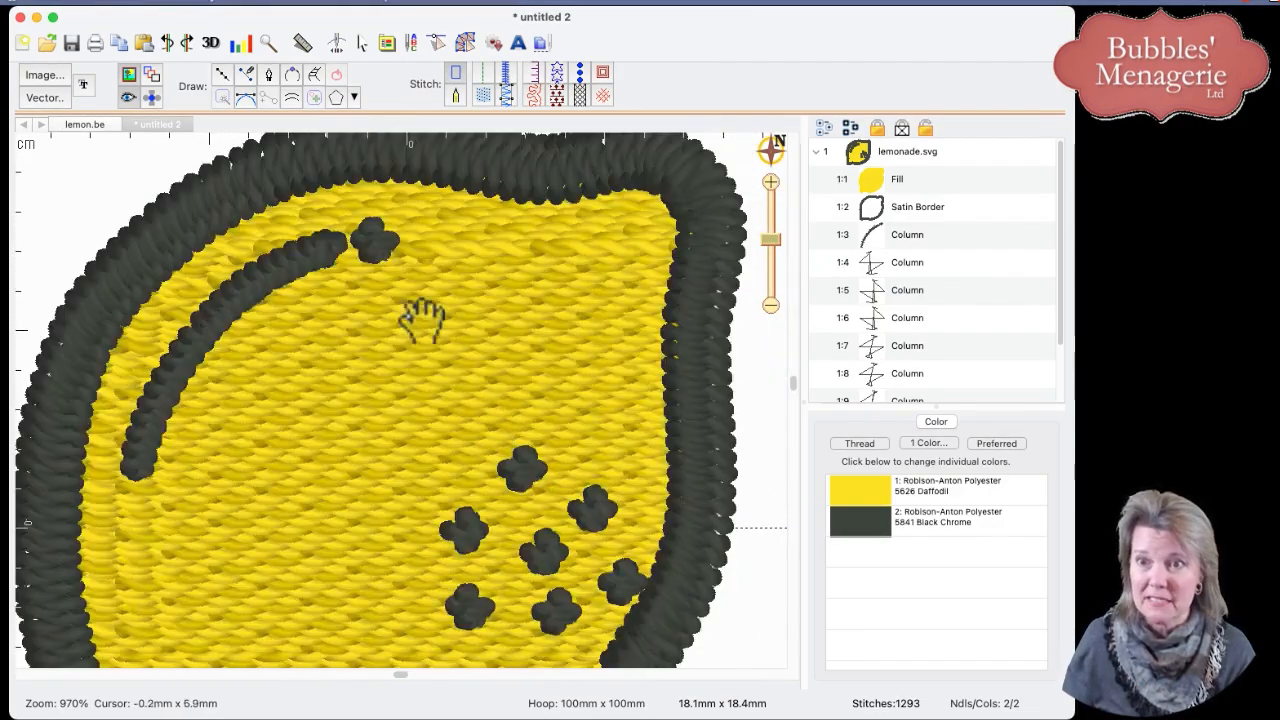
left_click(378, 251)
left_click_drag(393, 257, 440, 270)
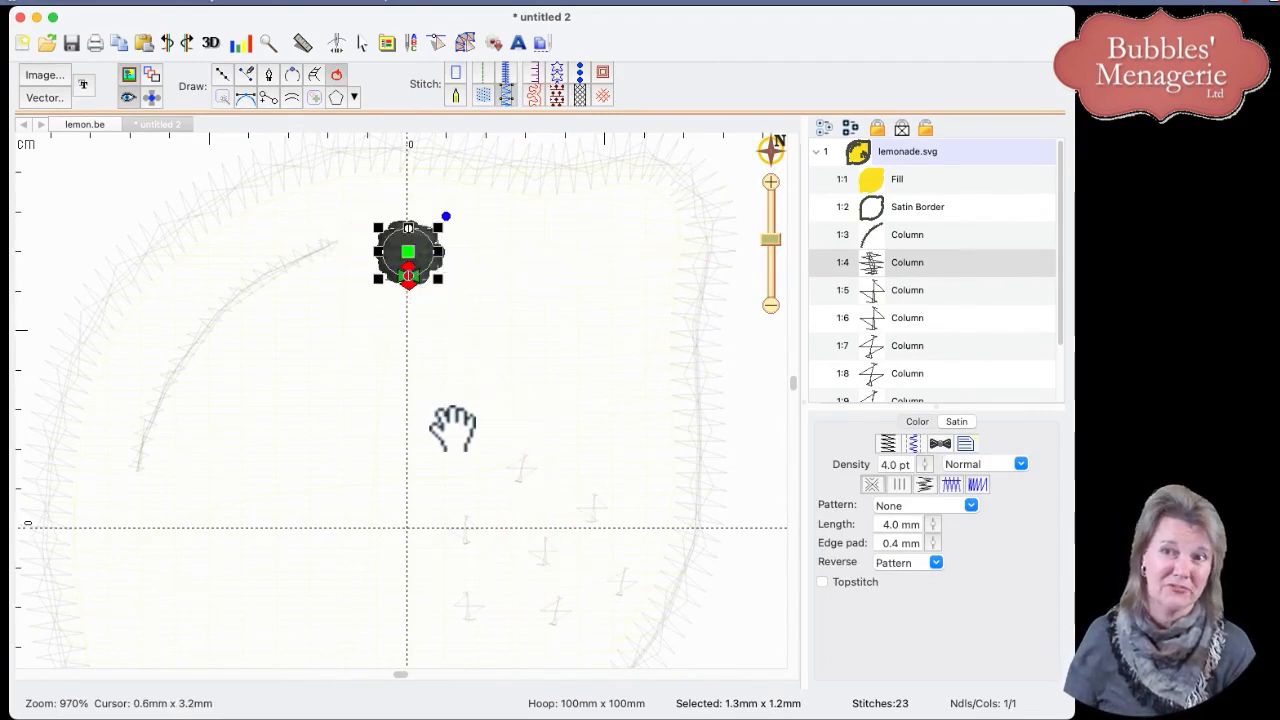
Step: Copy the enlarged dot, replace all seven cluster dots with it using Paste Replace, and clear the selection
left_click(119, 44)
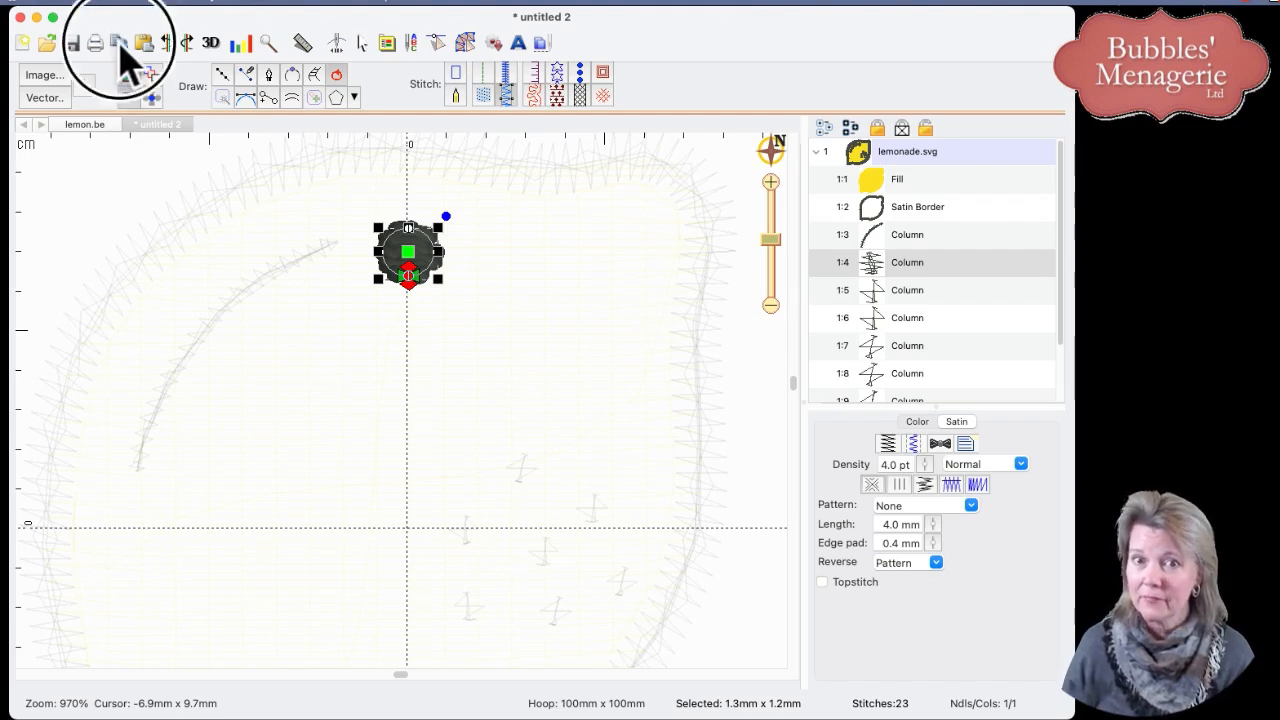
left_click(950, 292)
left_click_drag(1058, 283, 1062, 335)
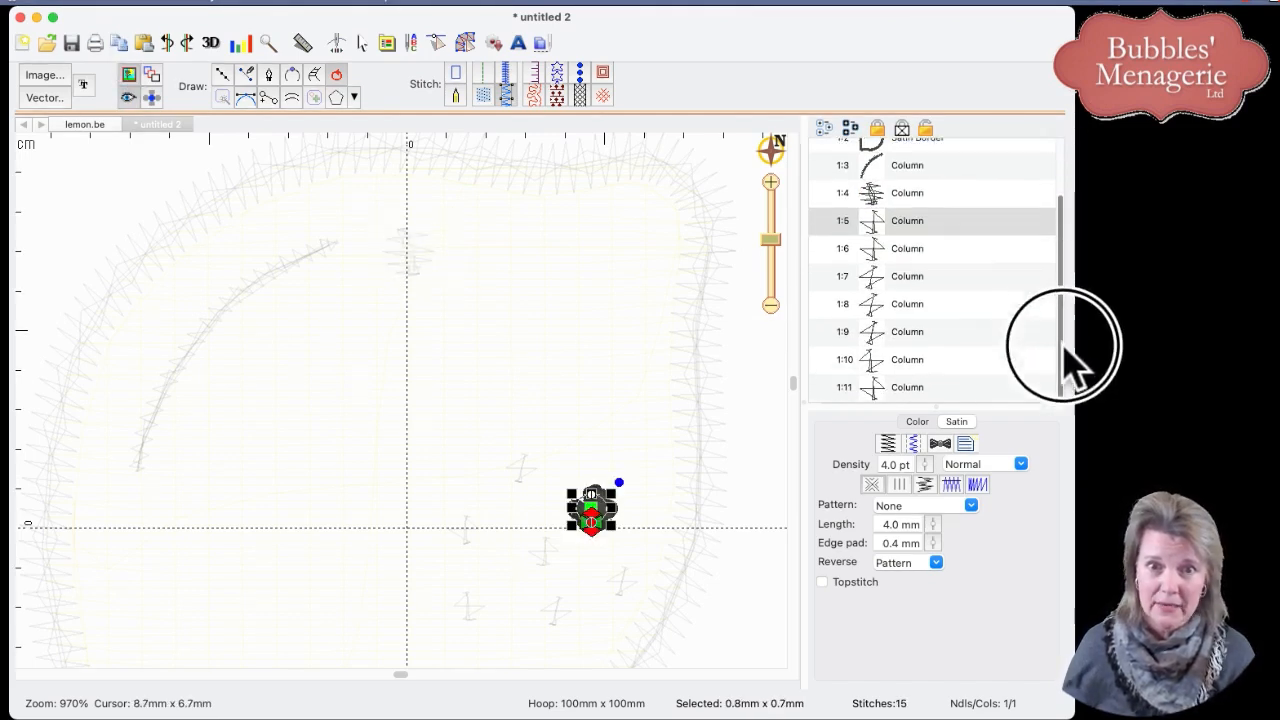
left_click(889, 390, "shift")
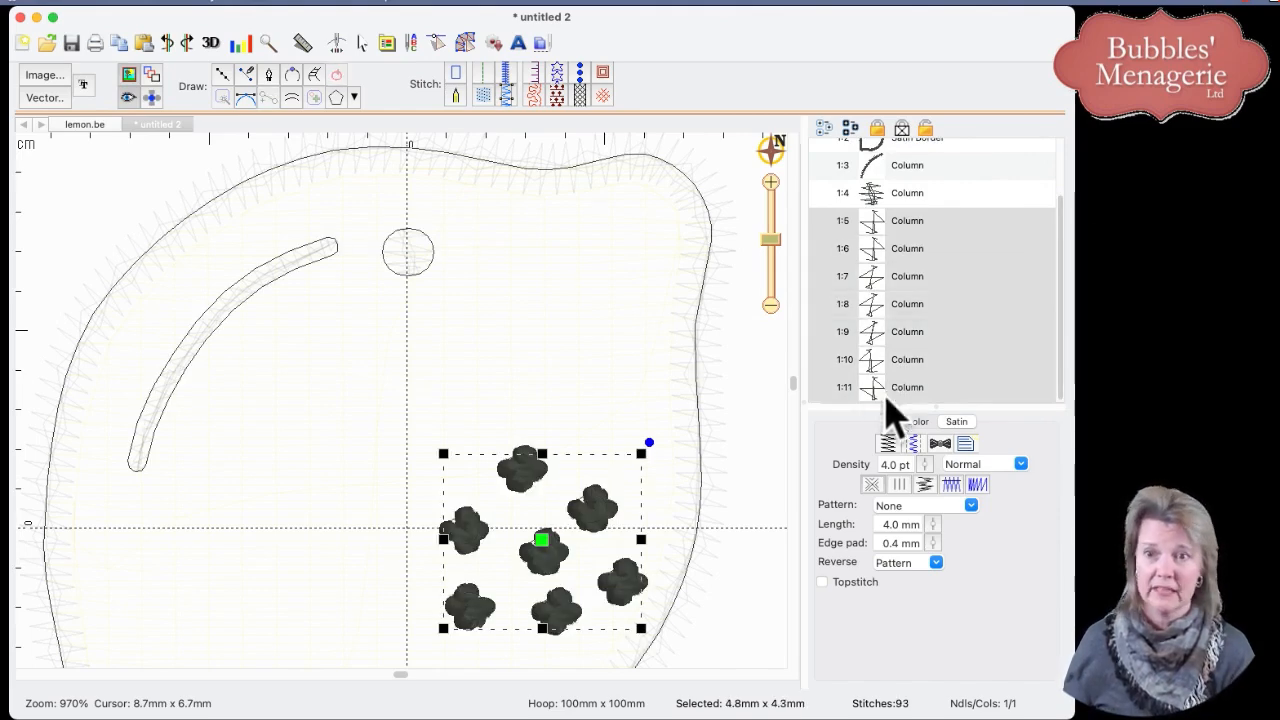
right_click(604, 512)
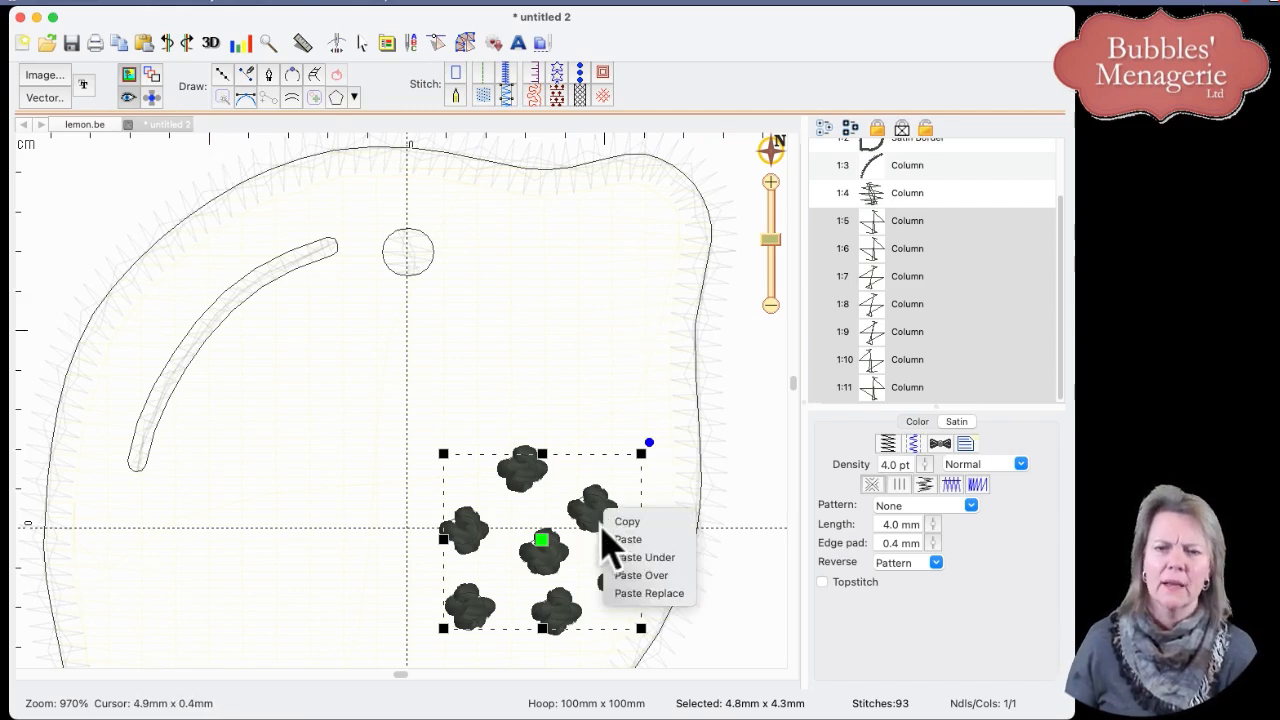
left_click(638, 592)
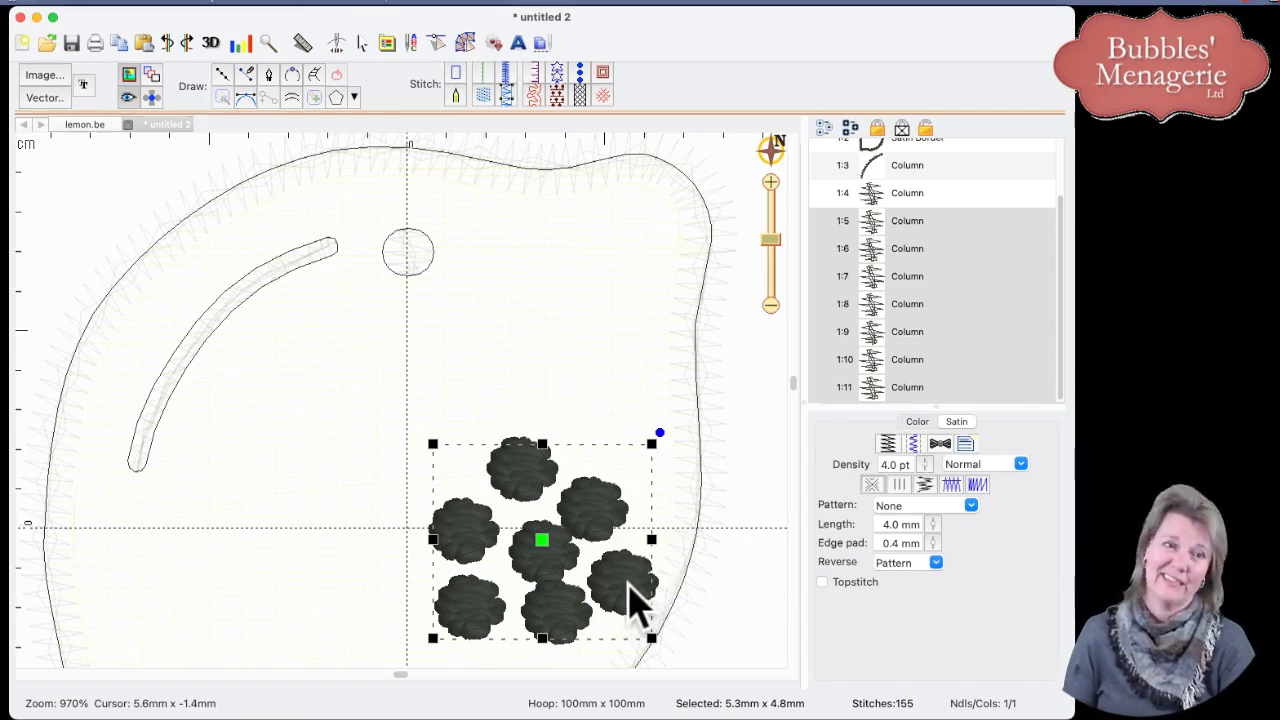
left_click(746, 588)
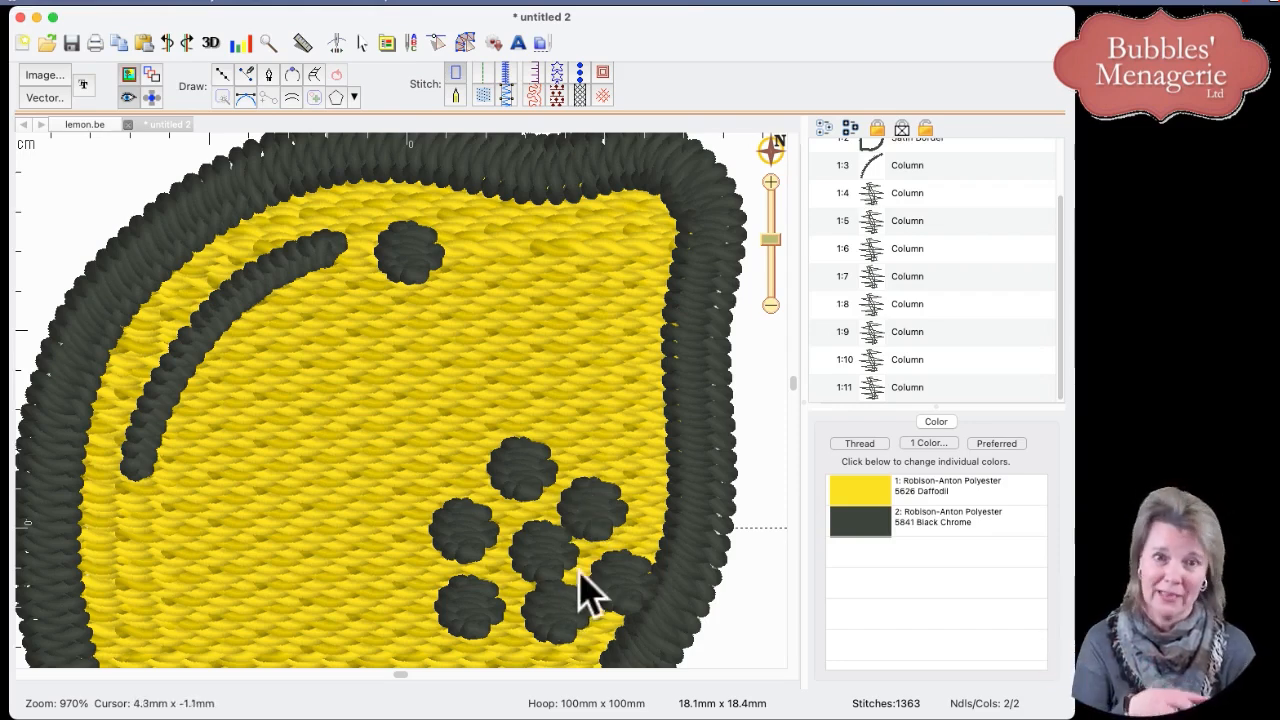
Step: Enlarge the single dot beside the highlight further, to about 1.5 by 1.3 mm
left_click(1062, 268)
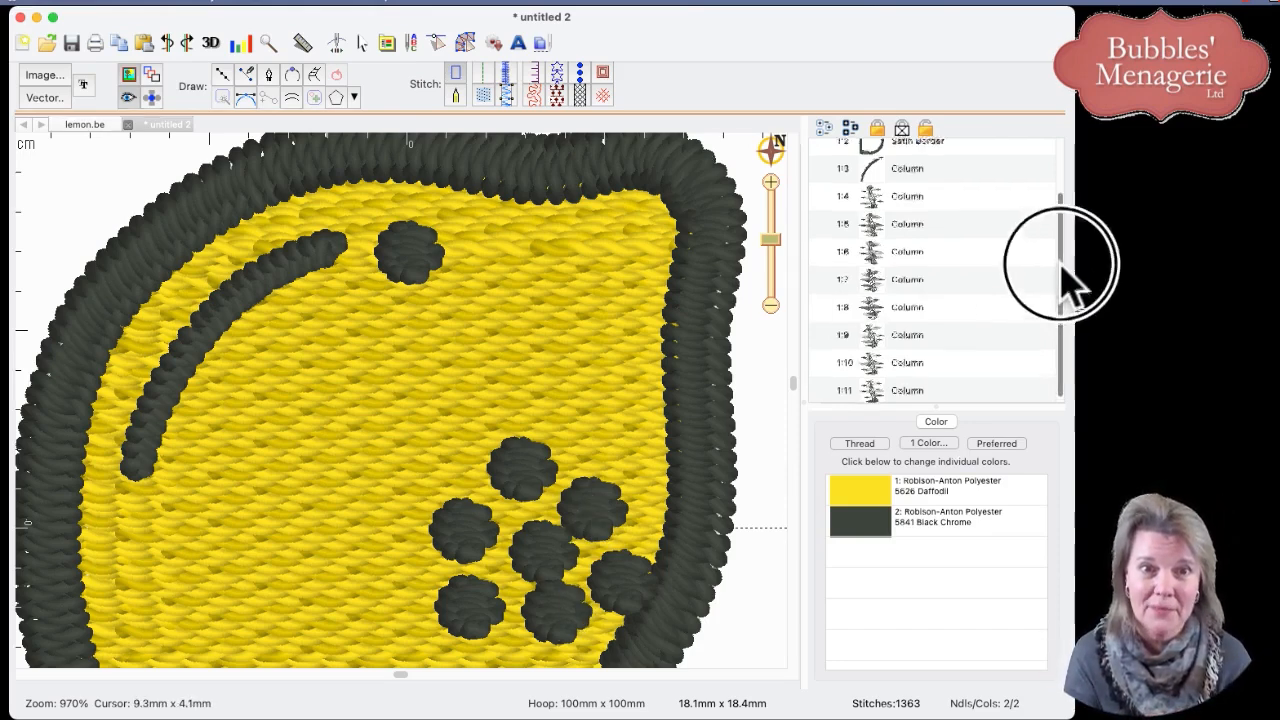
left_click_drag(1062, 268, 1065, 345)
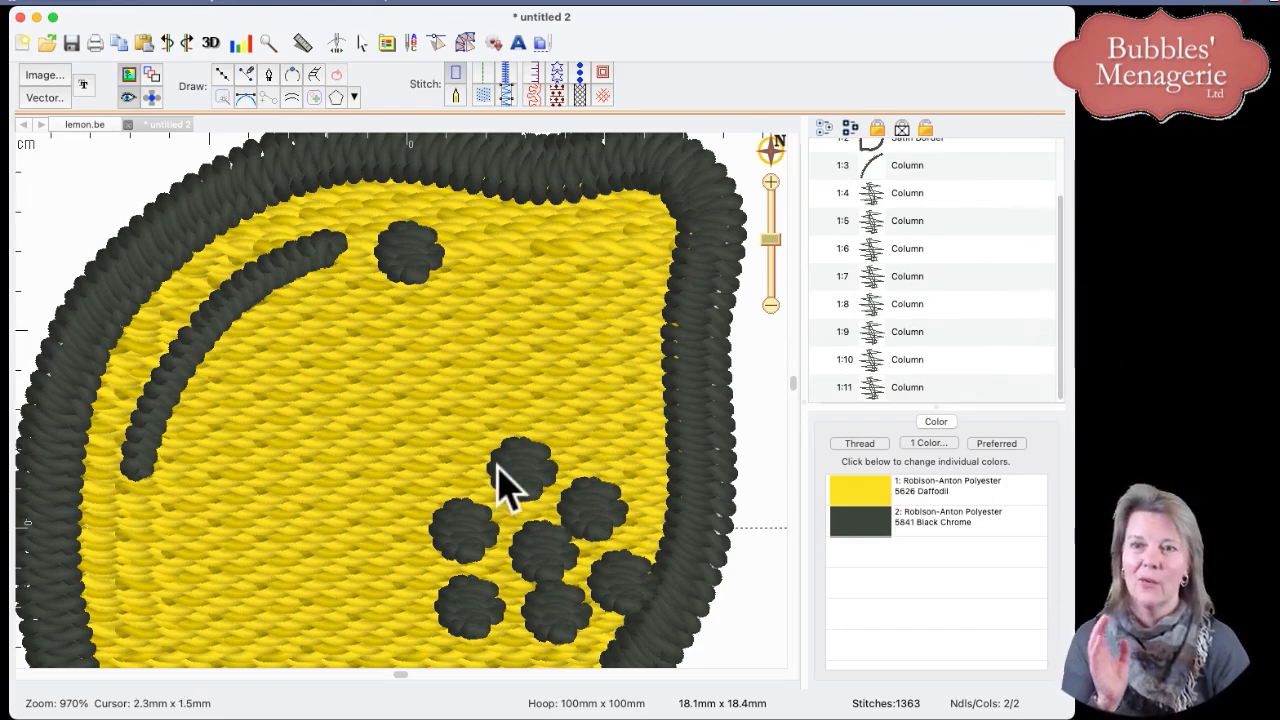
left_click(420, 278)
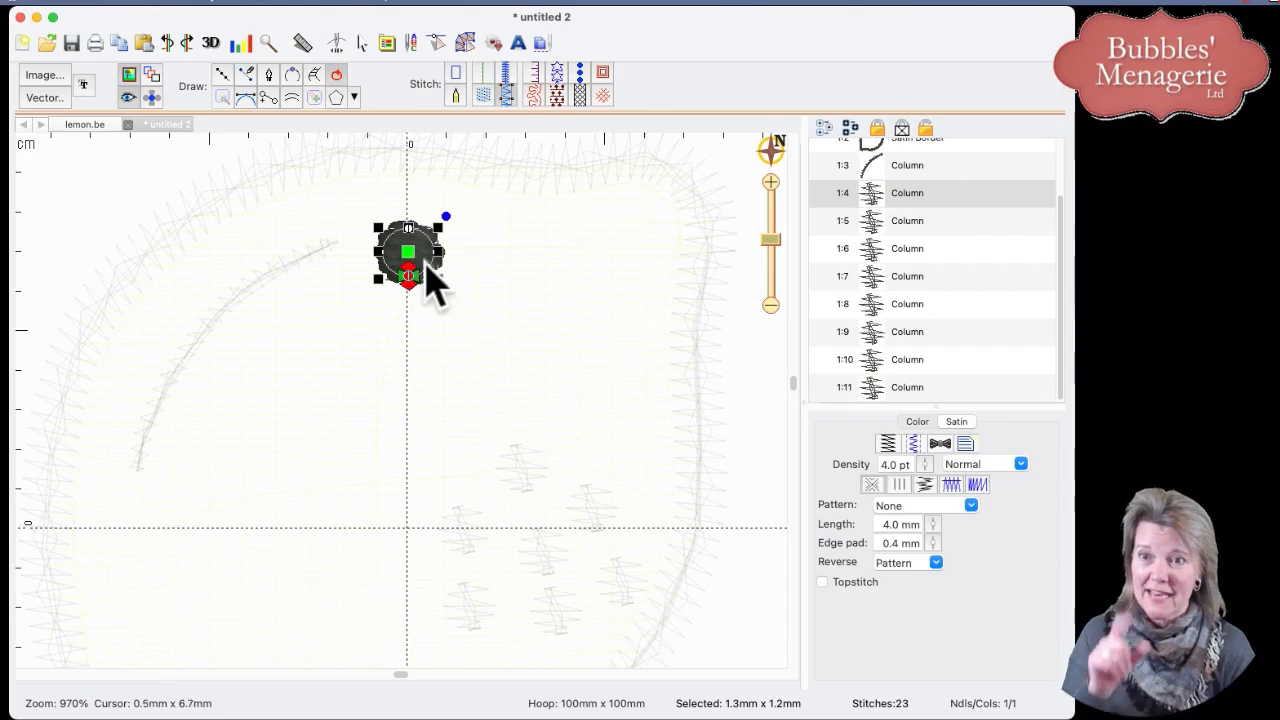
left_click_drag(438, 279, 445, 286)
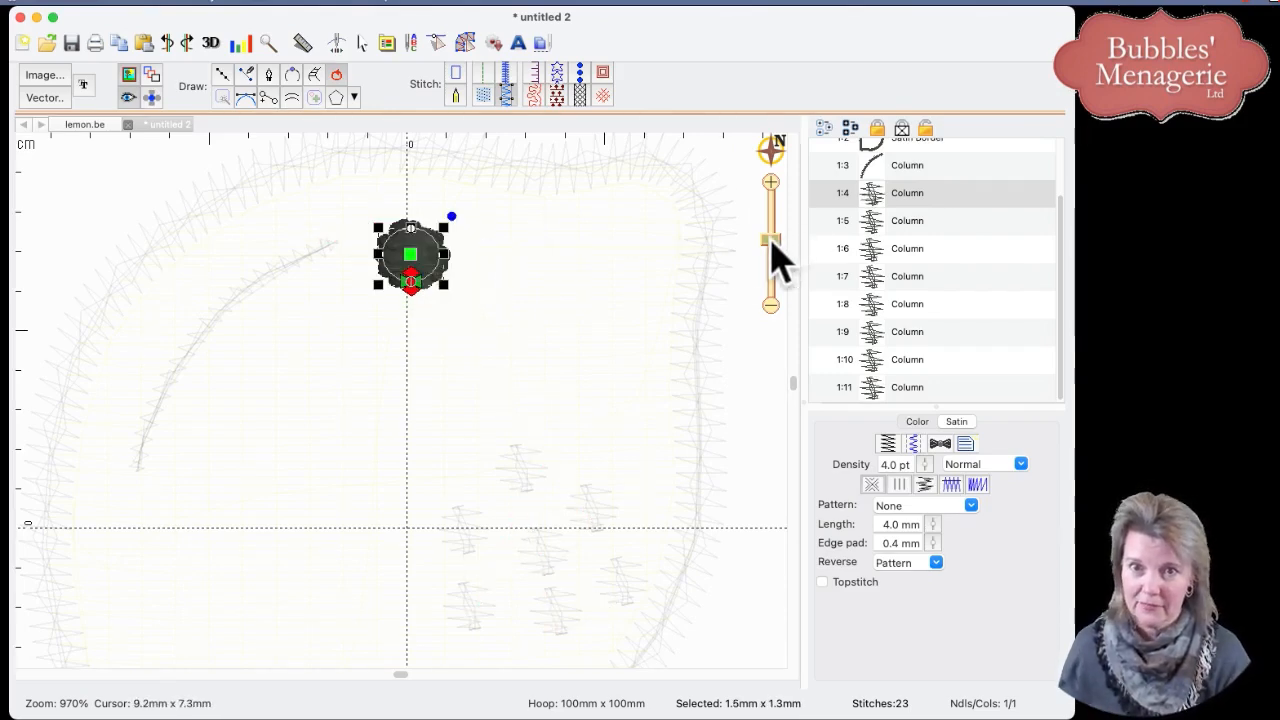
Step: Measure the width of the enlarged dot across its middle
left_click_drag(772, 242, 770, 222)
left_click_drag(557, 214, 571, 529)
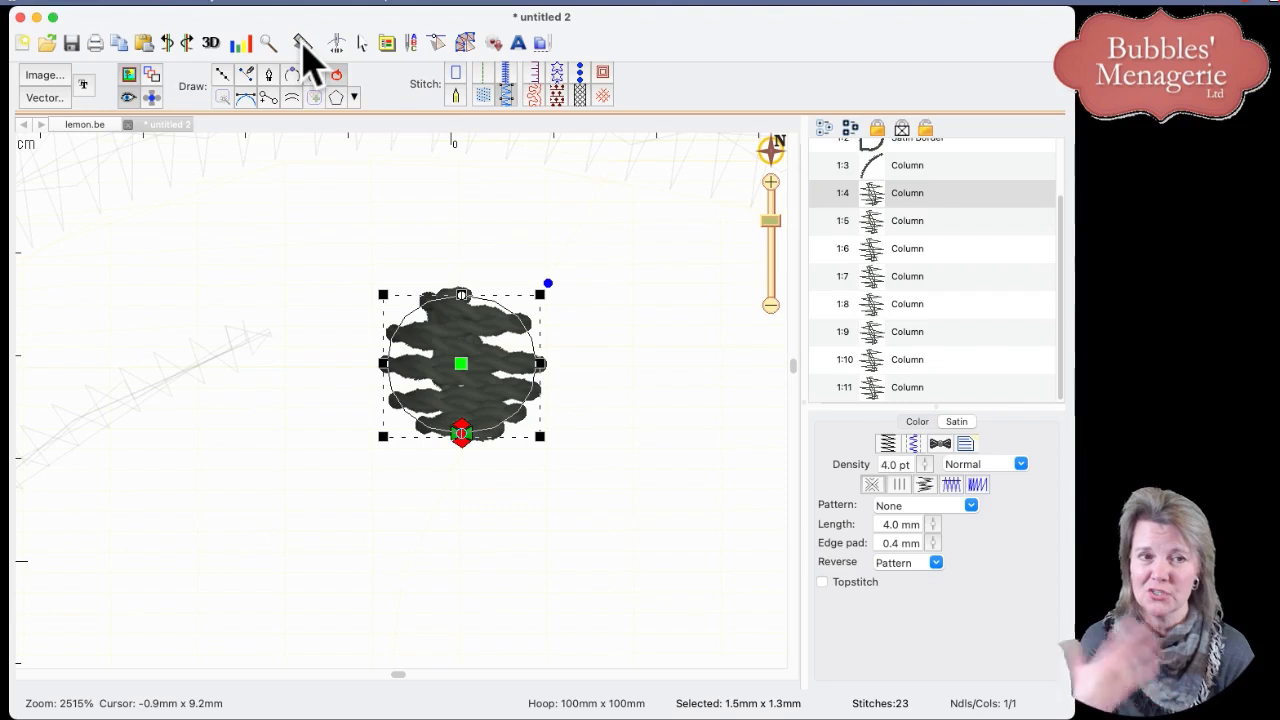
key("m")
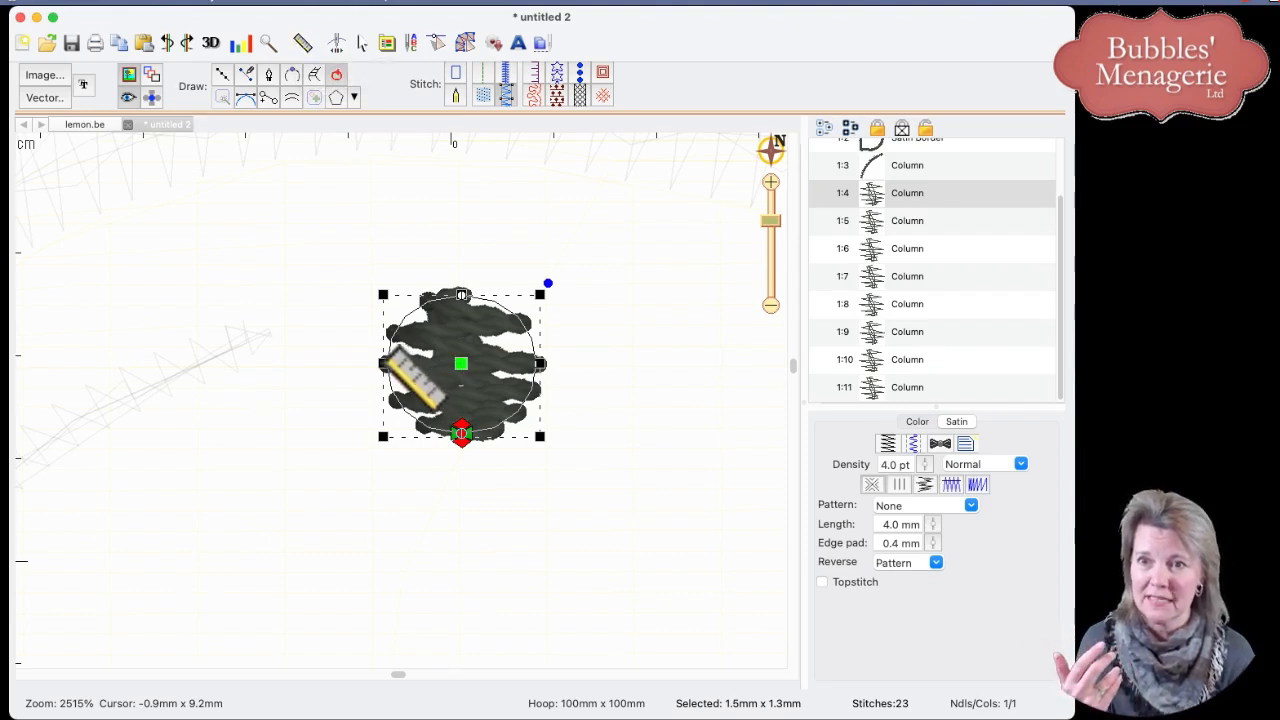
left_click_drag(385, 366, 536, 366)
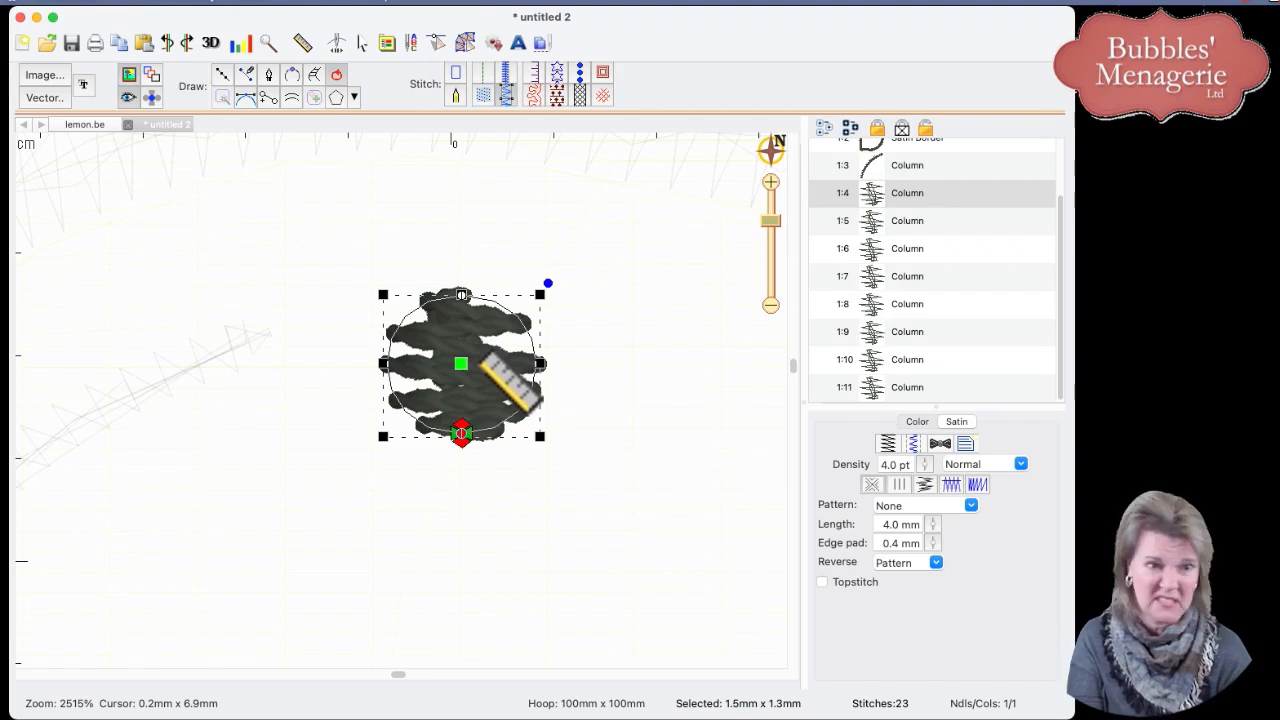
left_click(303, 43)
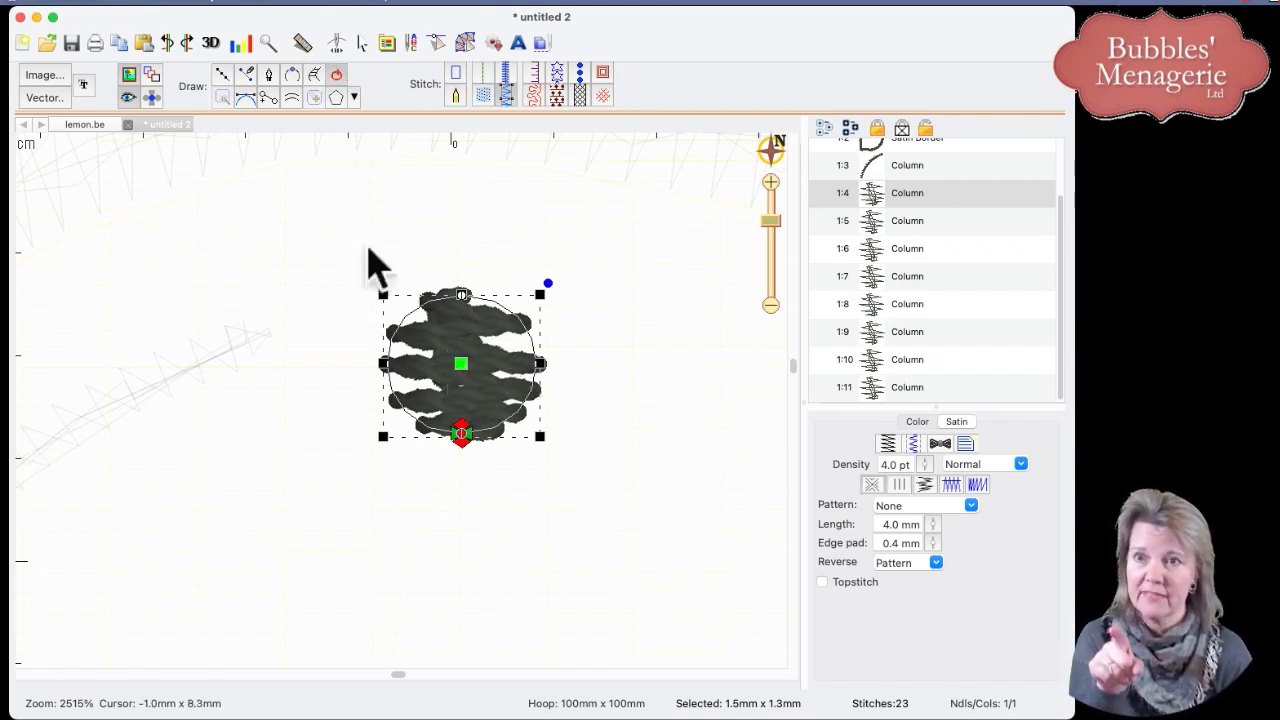
Step: Add two roughly horizontal inclination lines across the upper and lower parts of the single dot and regenerate its stitches
left_click(268, 97)
left_click(384, 339)
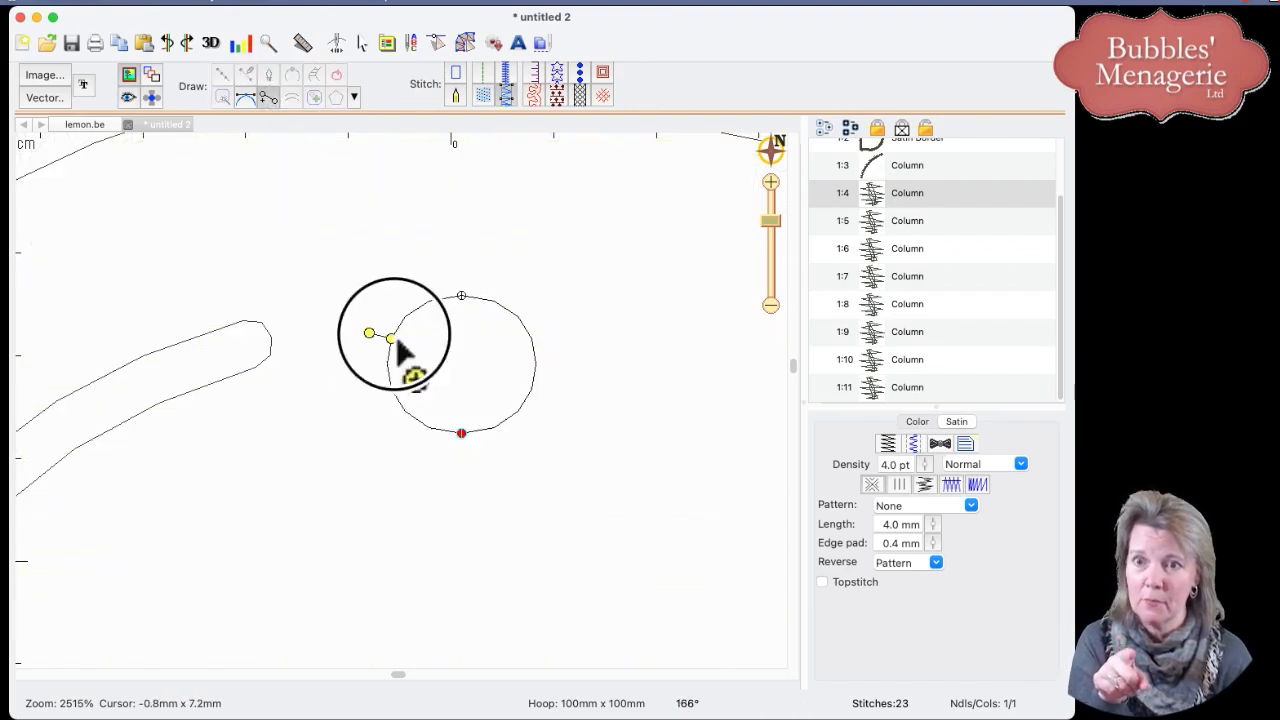
left_click(546, 334)
left_click_drag(406, 412, 532, 409)
key("Return")
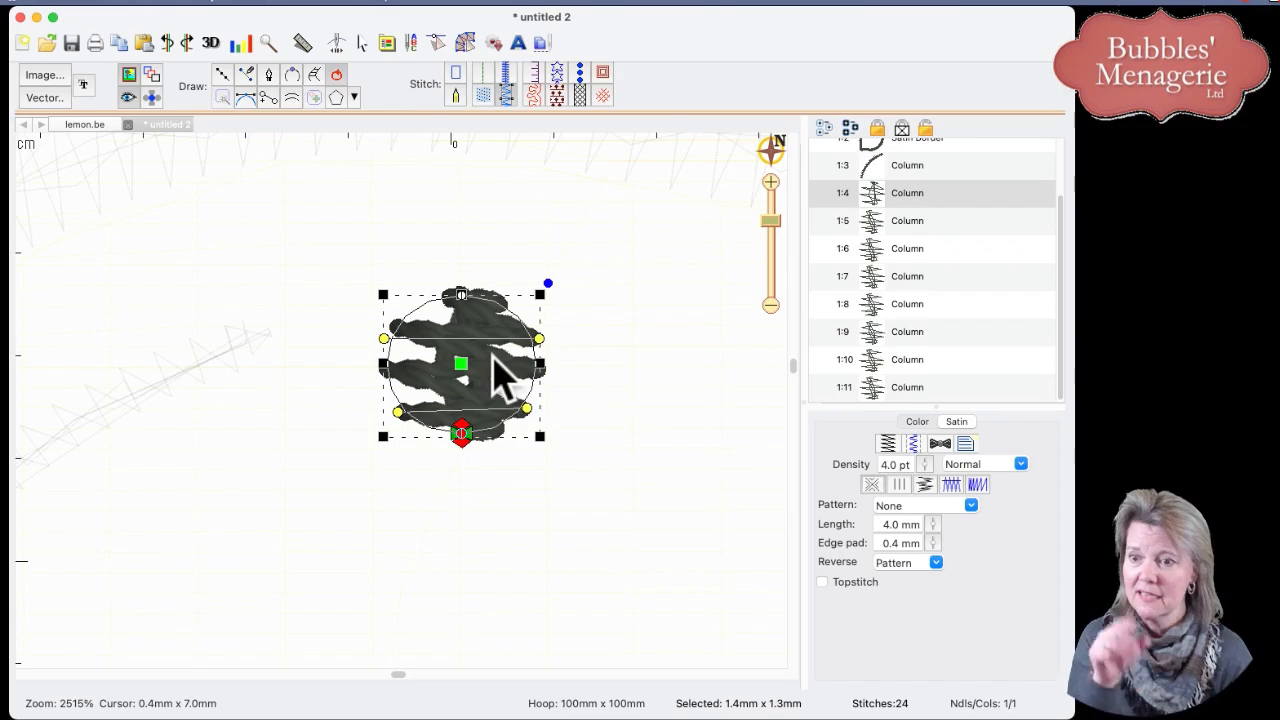
Step: Copy the single dot with the inclination lines and replace all seven cluster dots with it using Paste Replace
left_click_drag(770, 222, 771, 251)
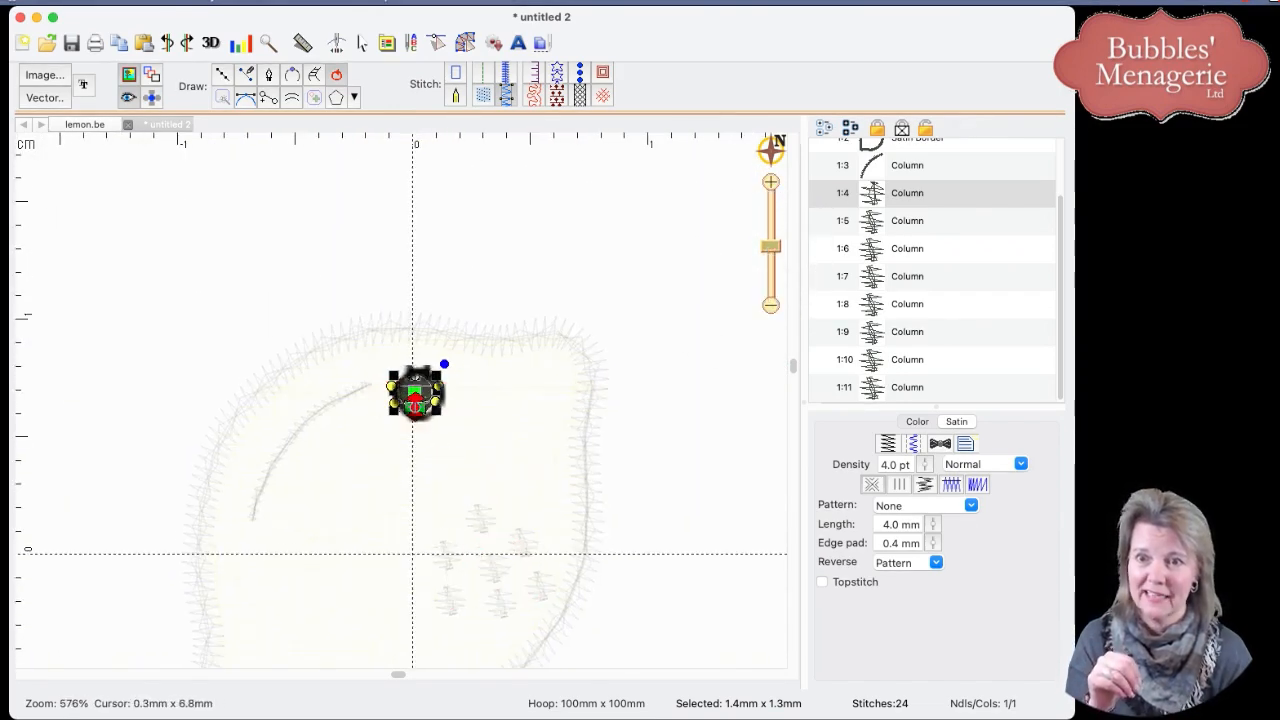
left_click(407, 391)
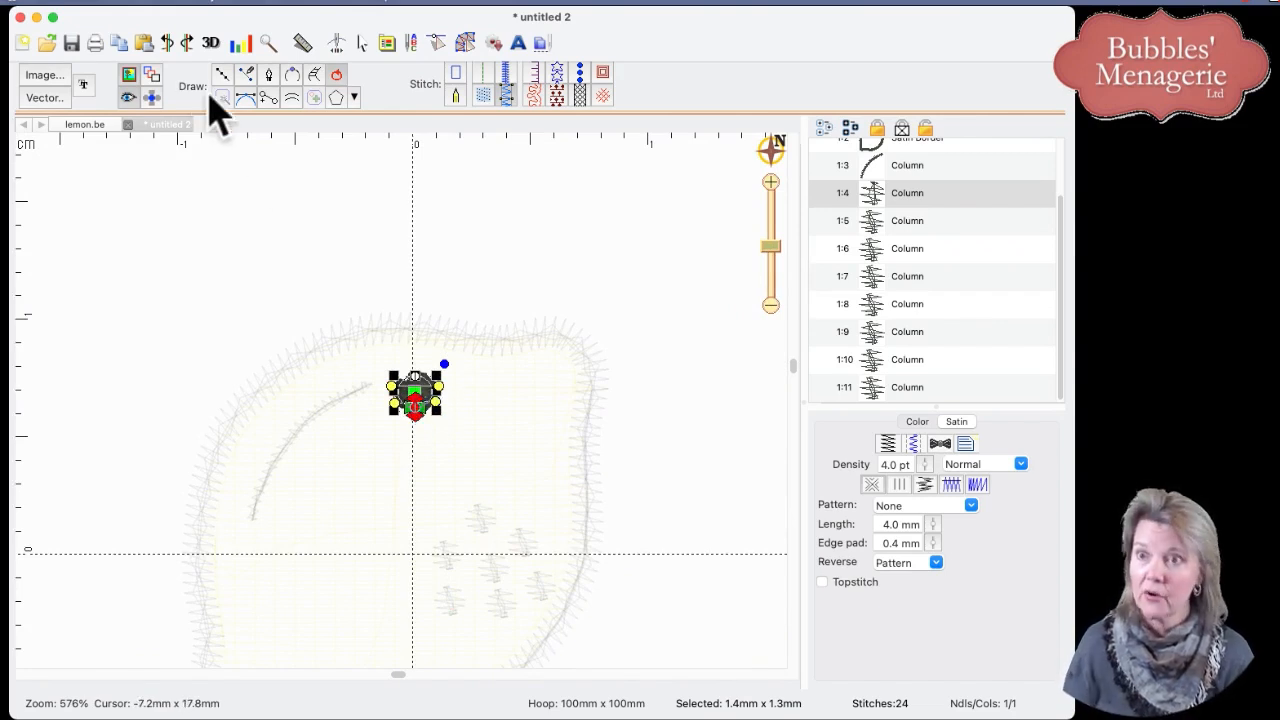
left_click(885, 222)
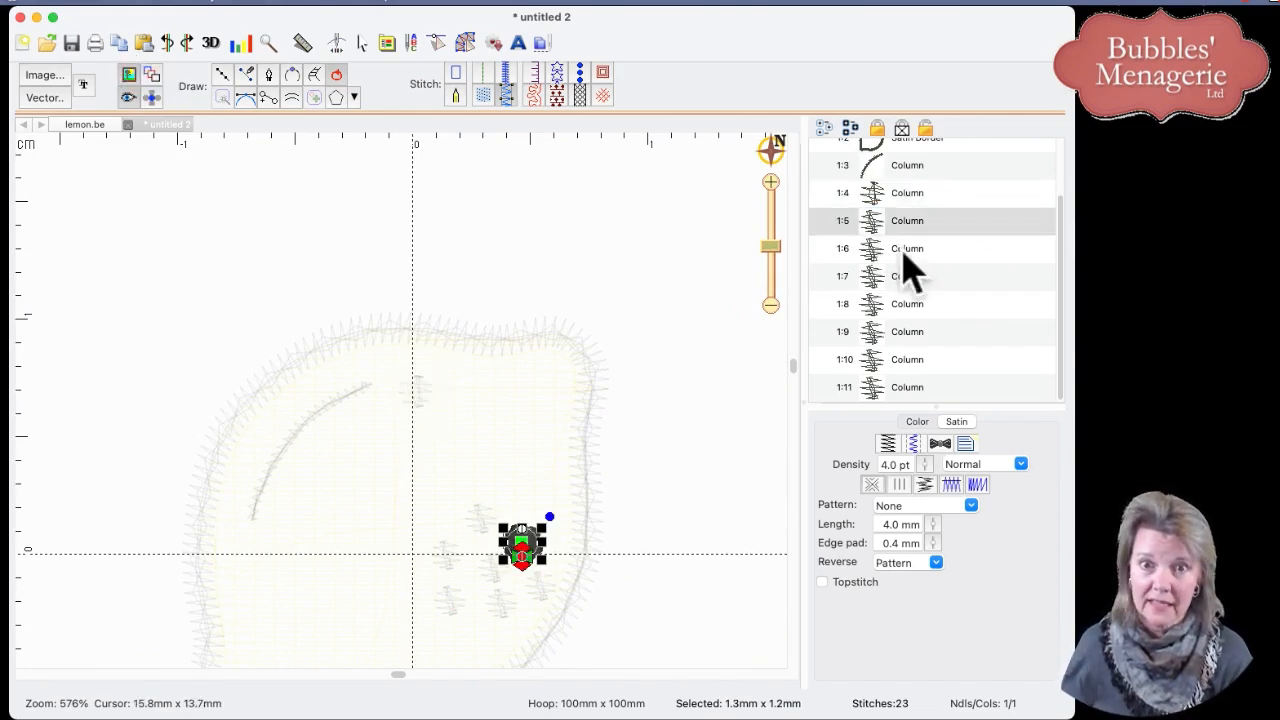
left_click(913, 388, "shift")
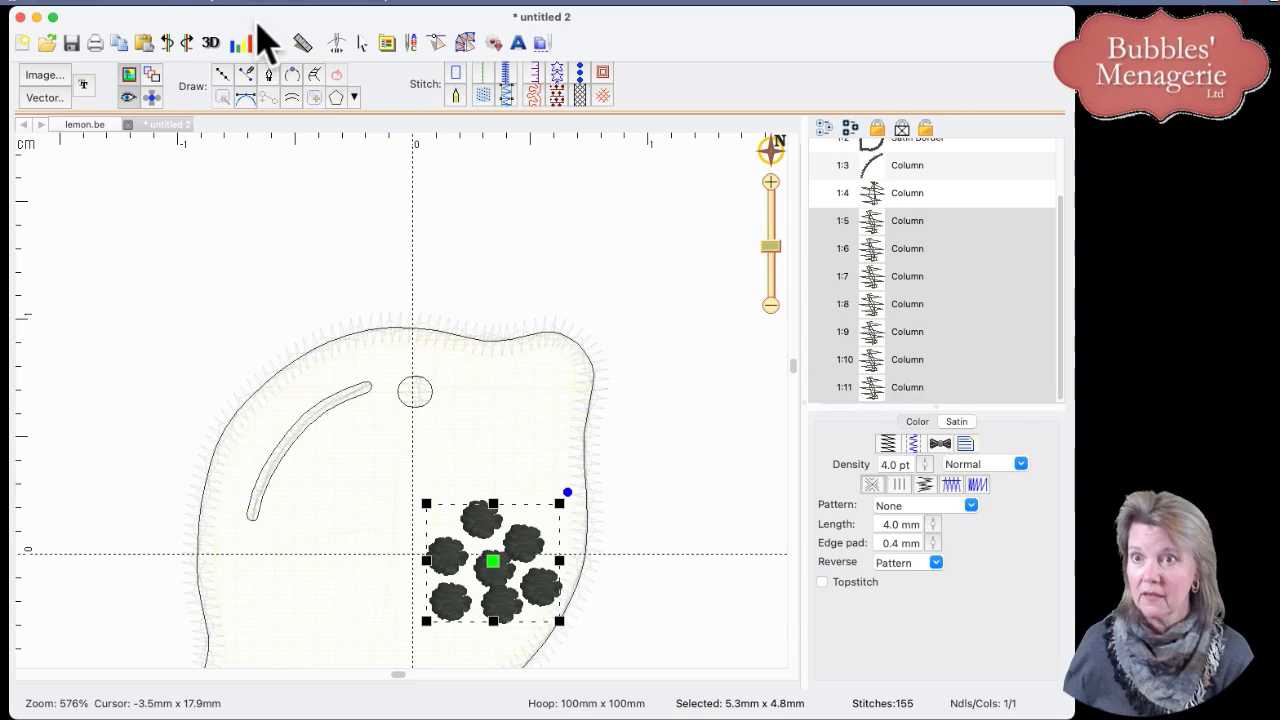
right_click(570, 550)
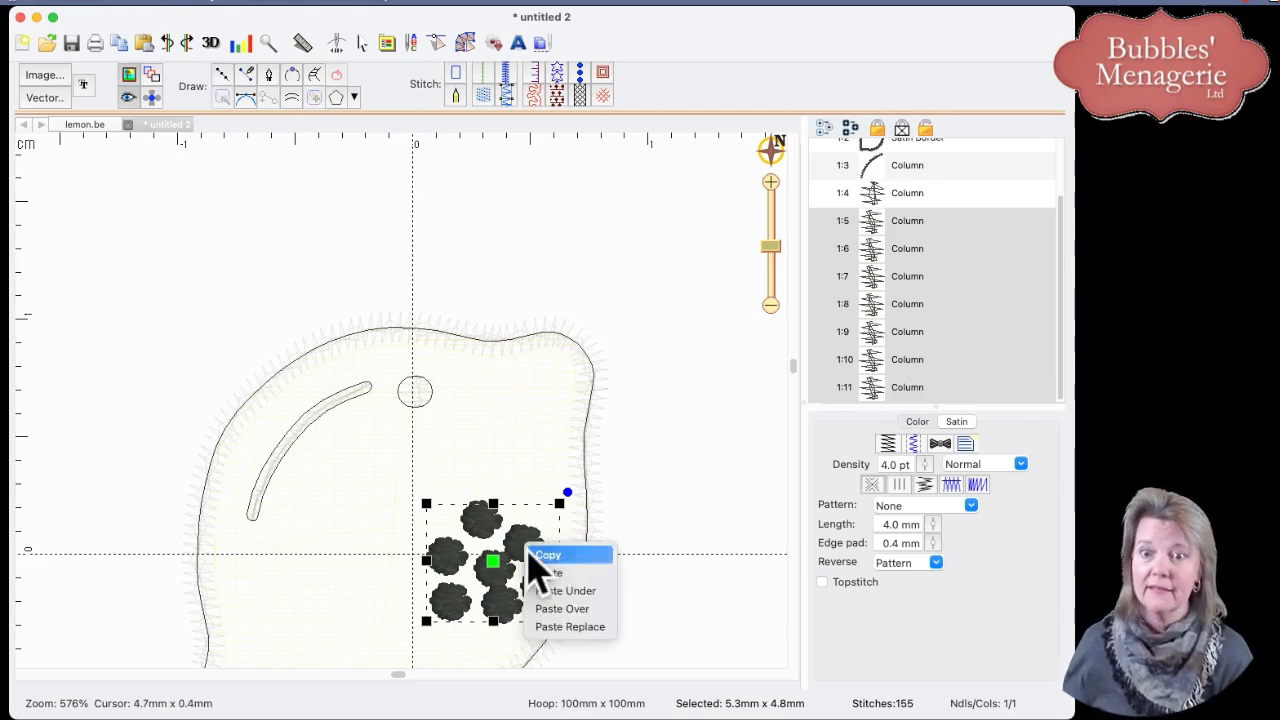
left_click(567, 627)
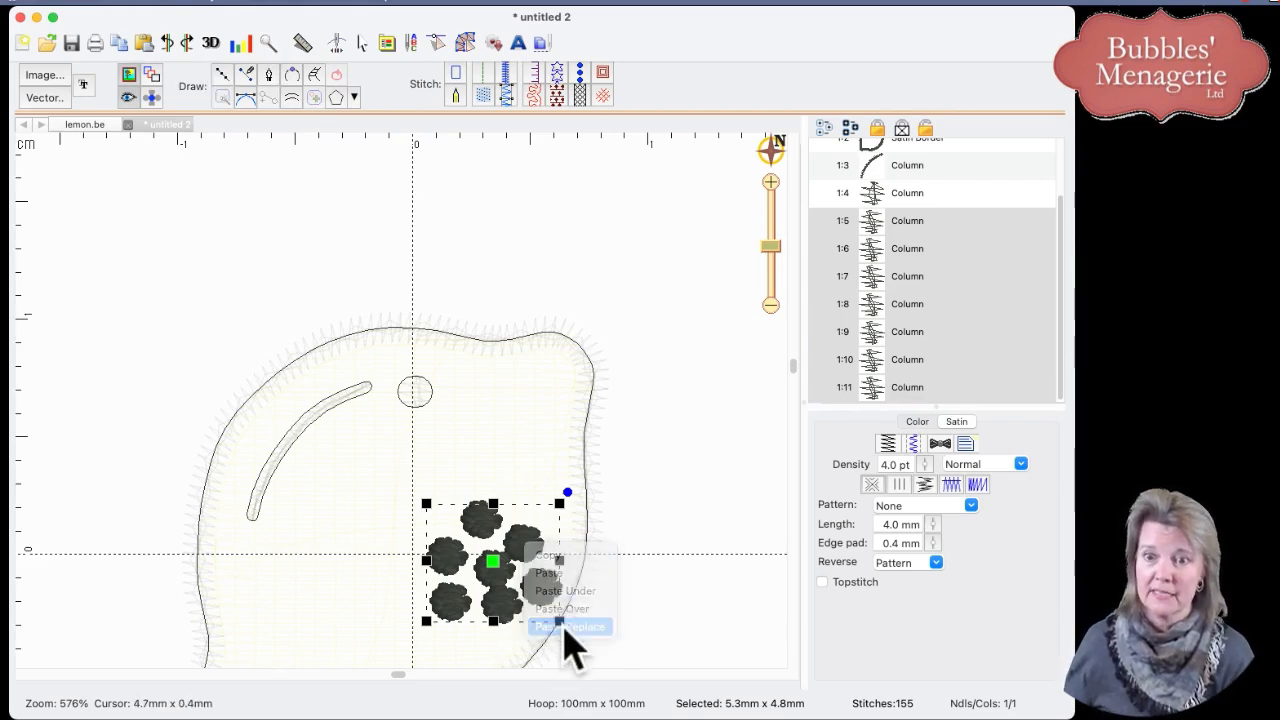
Step: Move the two lowest cluster dots slightly down, away from the dots above them
left_click(657, 506)
left_click(536, 548)
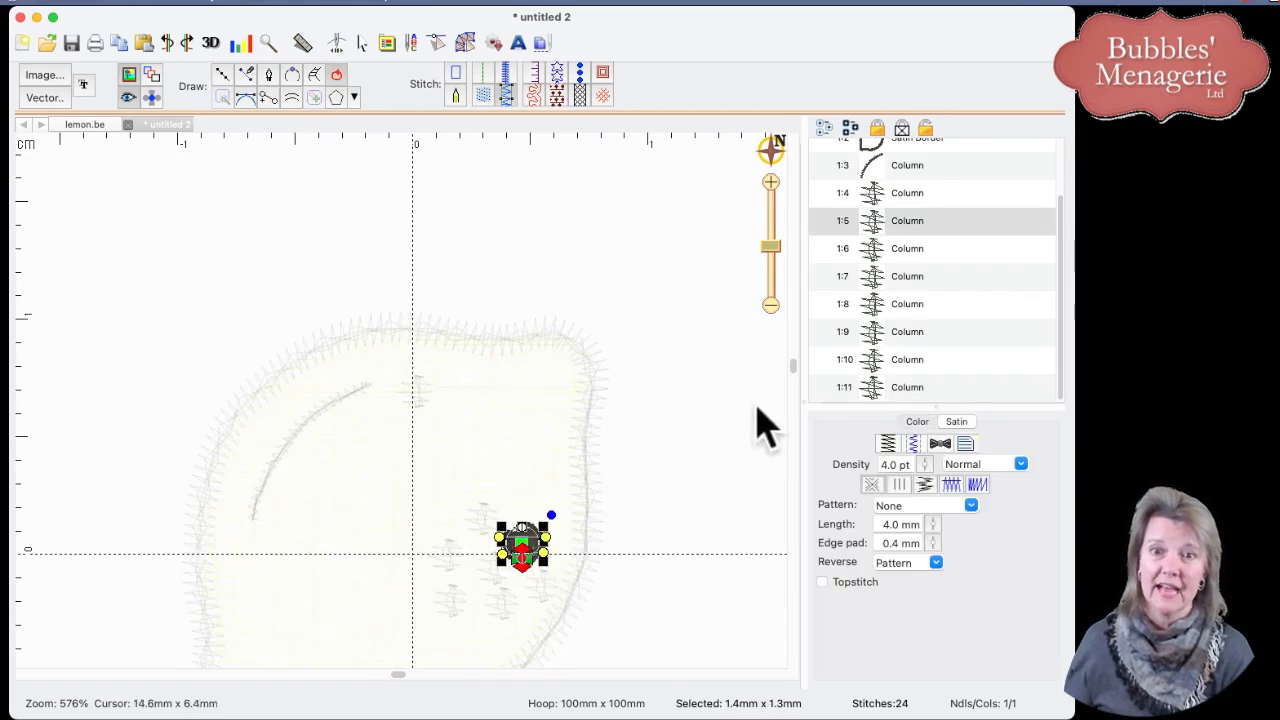
left_click(680, 535)
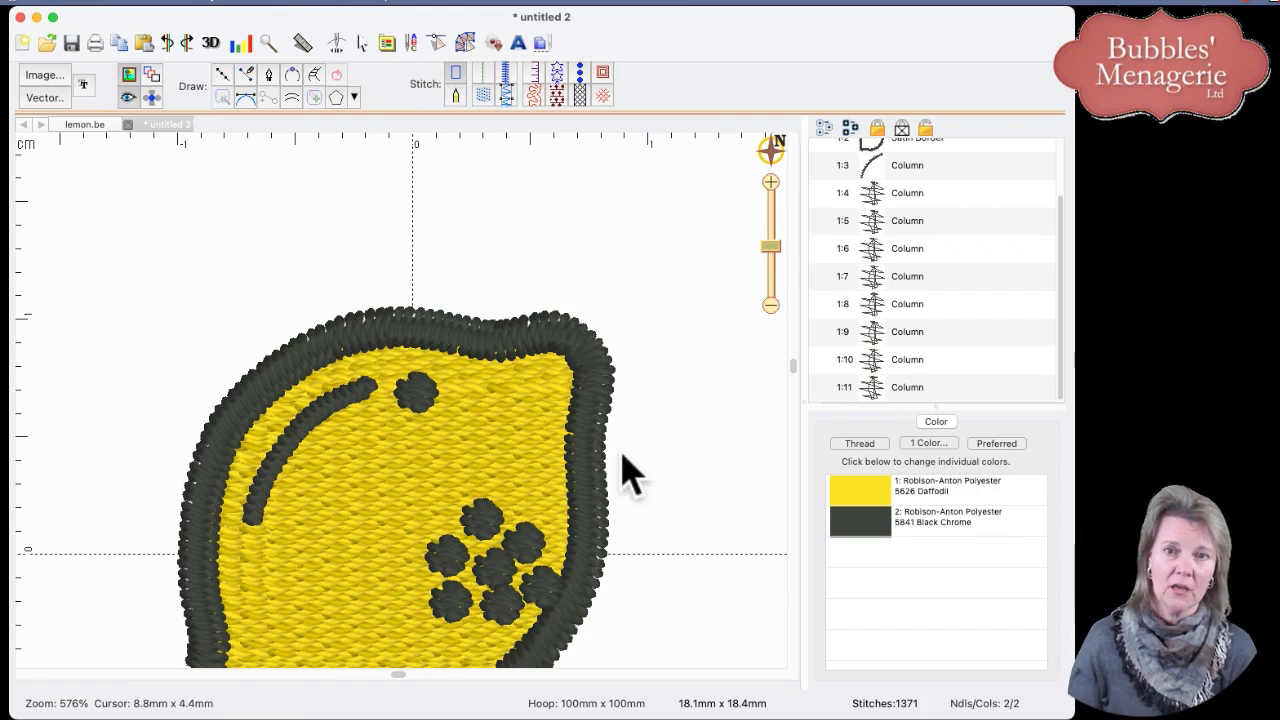
left_click(776, 263)
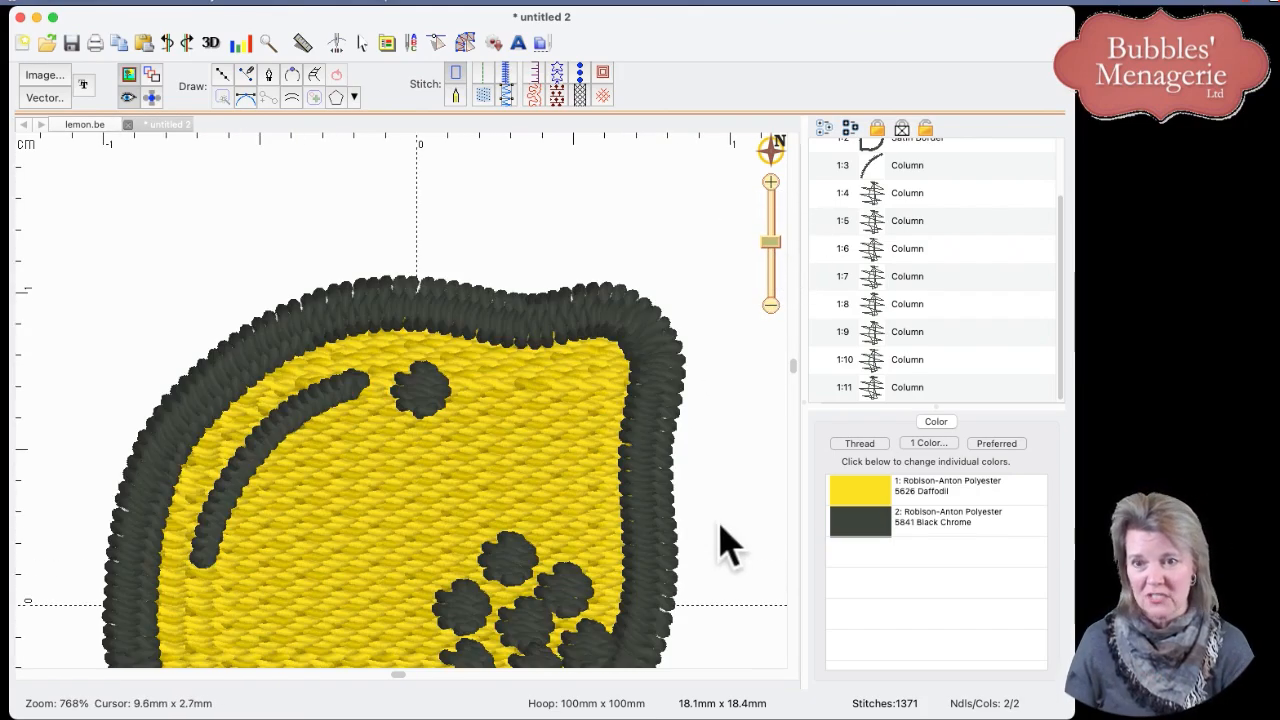
left_click_drag(700, 586, 706, 449)
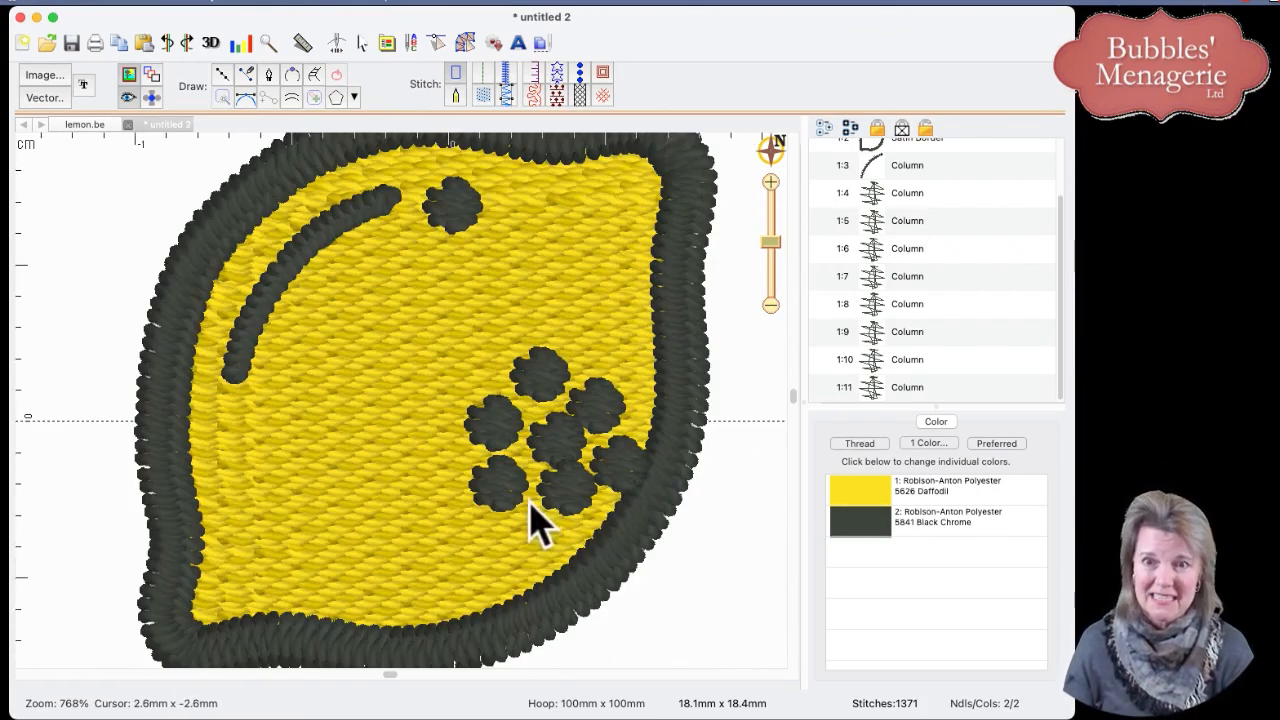
left_click(563, 500)
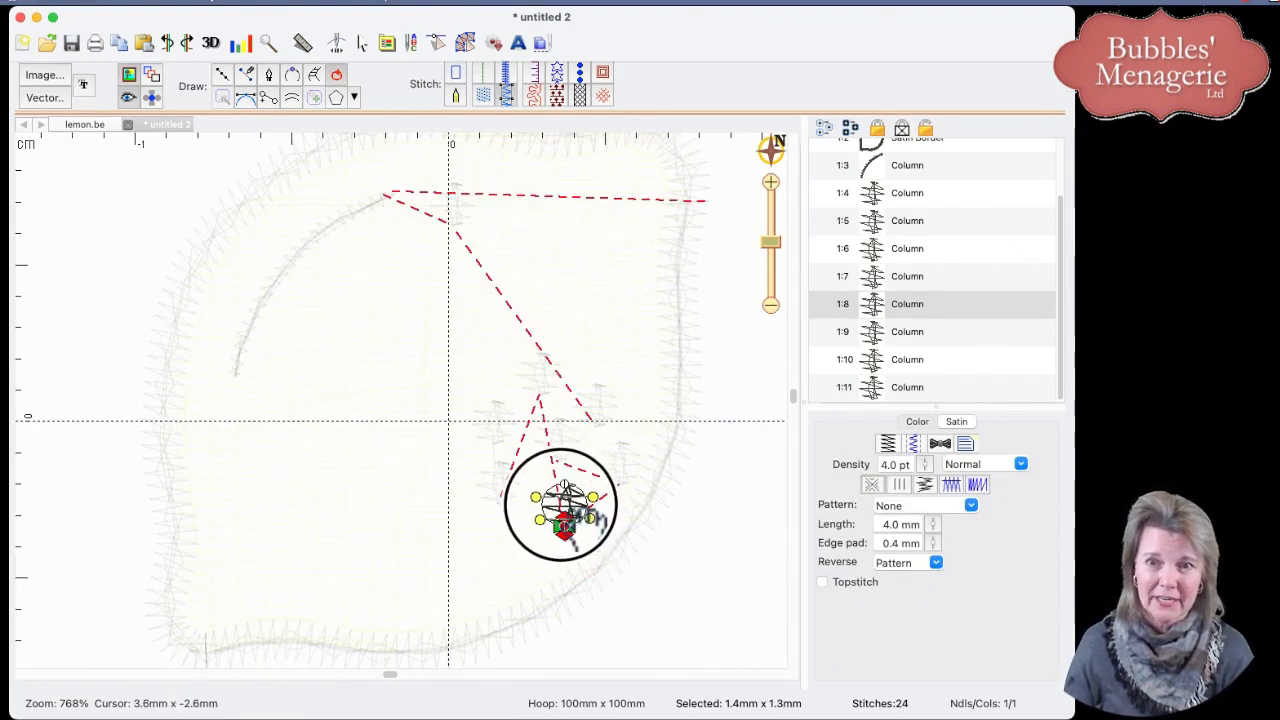
left_click(497, 492)
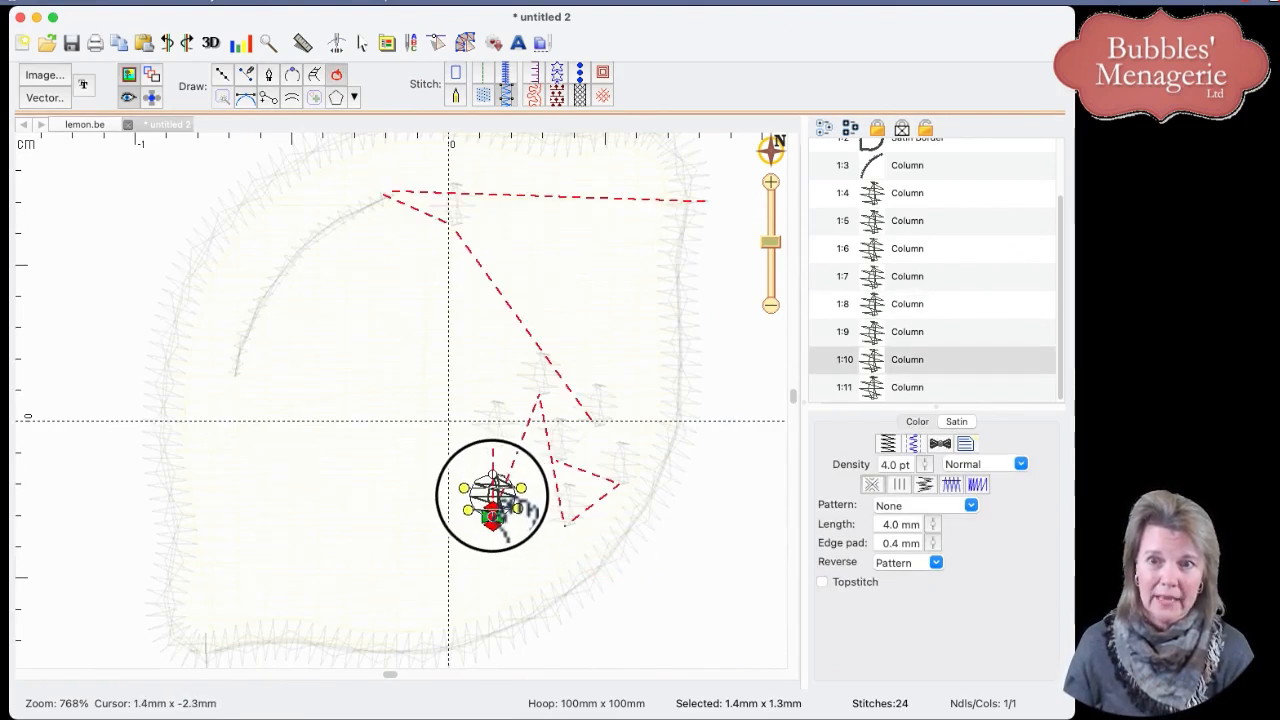
Step: Spread the upper part of the cluster by moving the upper-right dot up and outward and the topmost dot upward
left_click(500, 449)
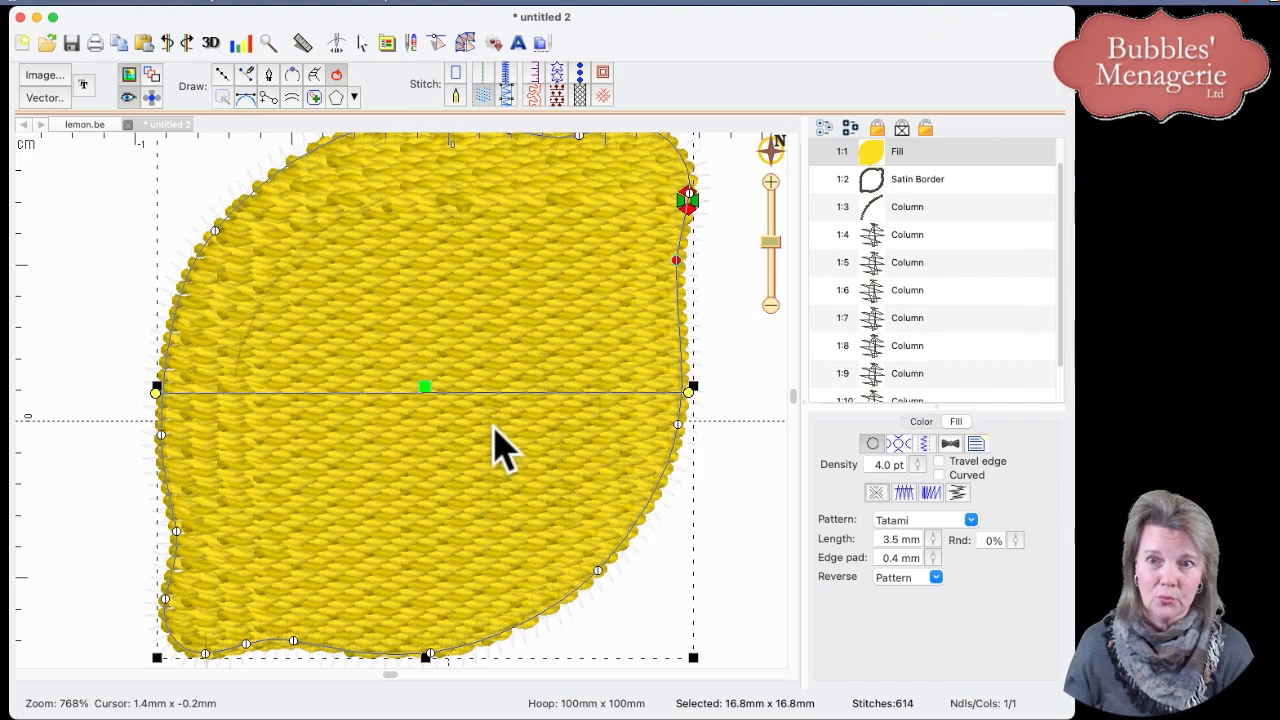
left_click(755, 455)
left_click(591, 403)
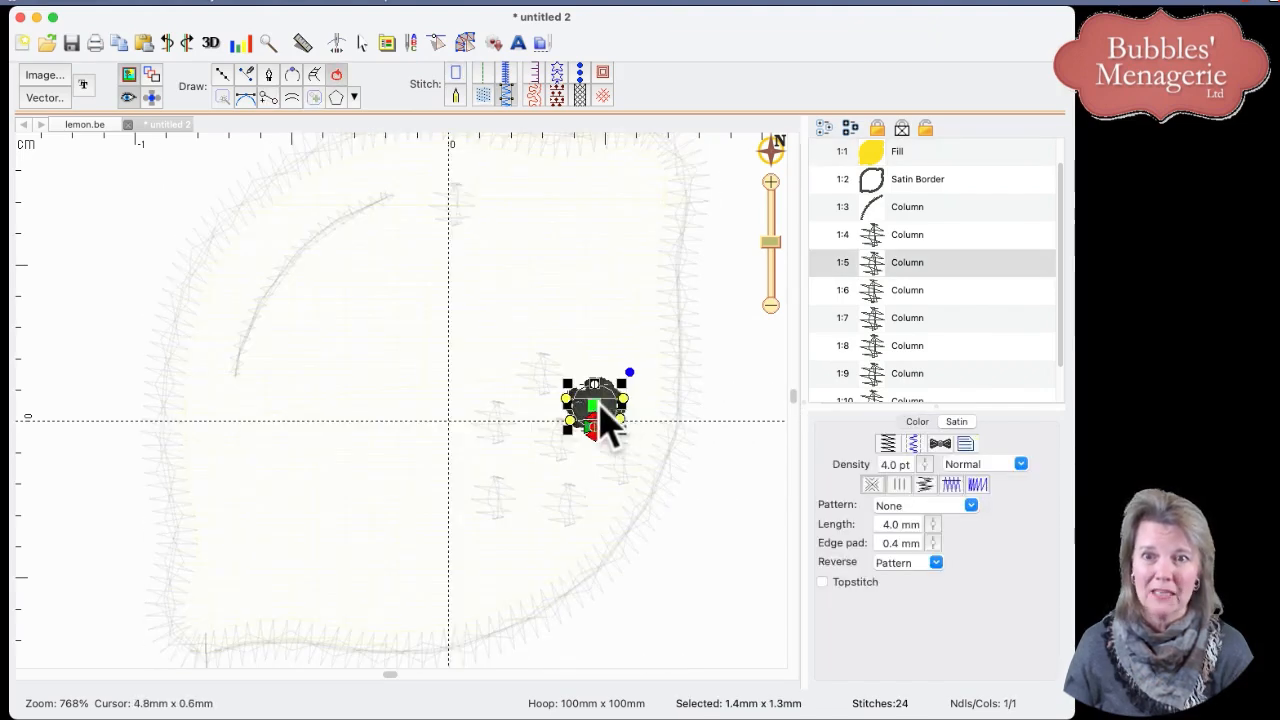
left_click_drag(597, 404, 612, 390)
left_click(541, 378)
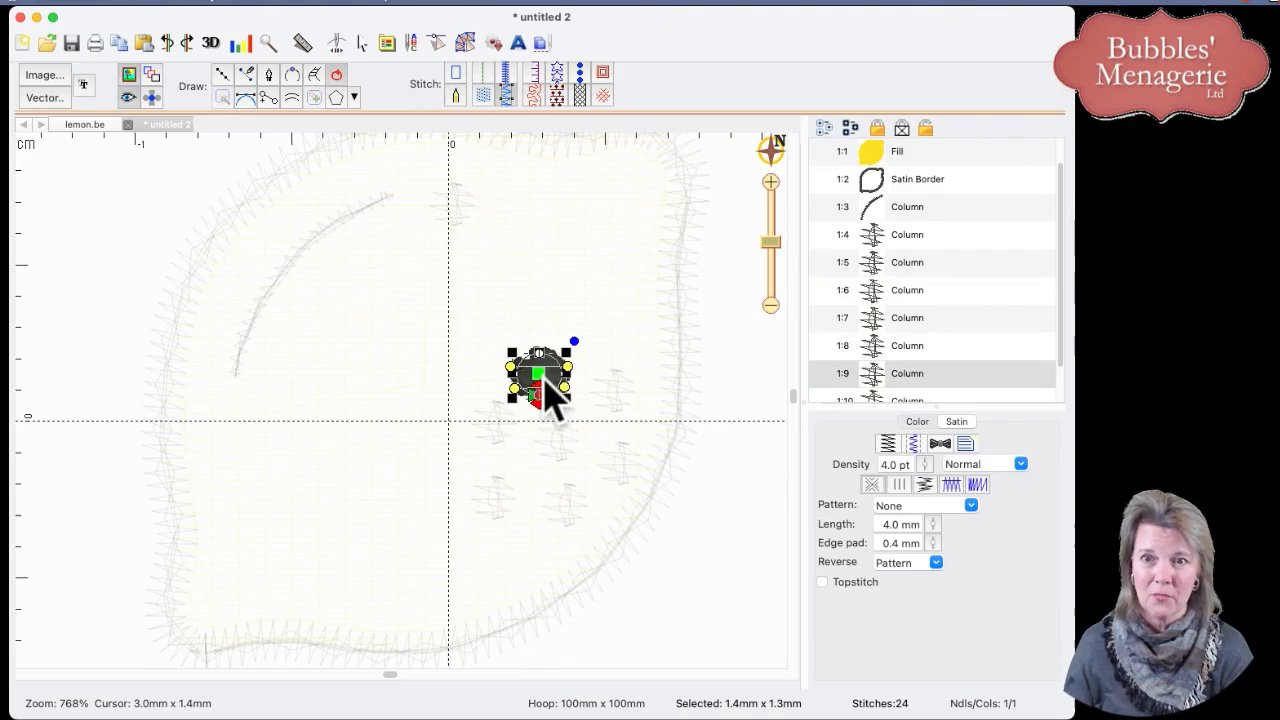
left_click_drag(533, 380, 542, 356)
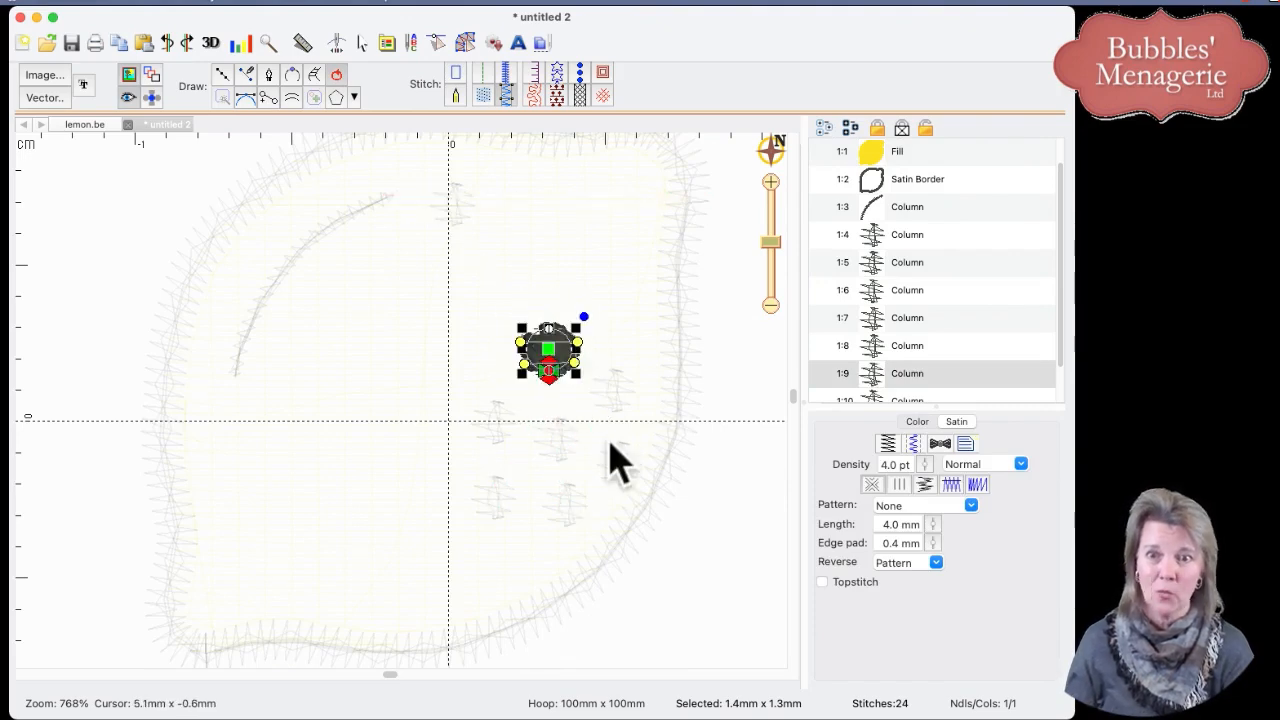
Step: Move the cluster dot that touches the satin border slightly up and inward, away from the border
left_click(623, 477)
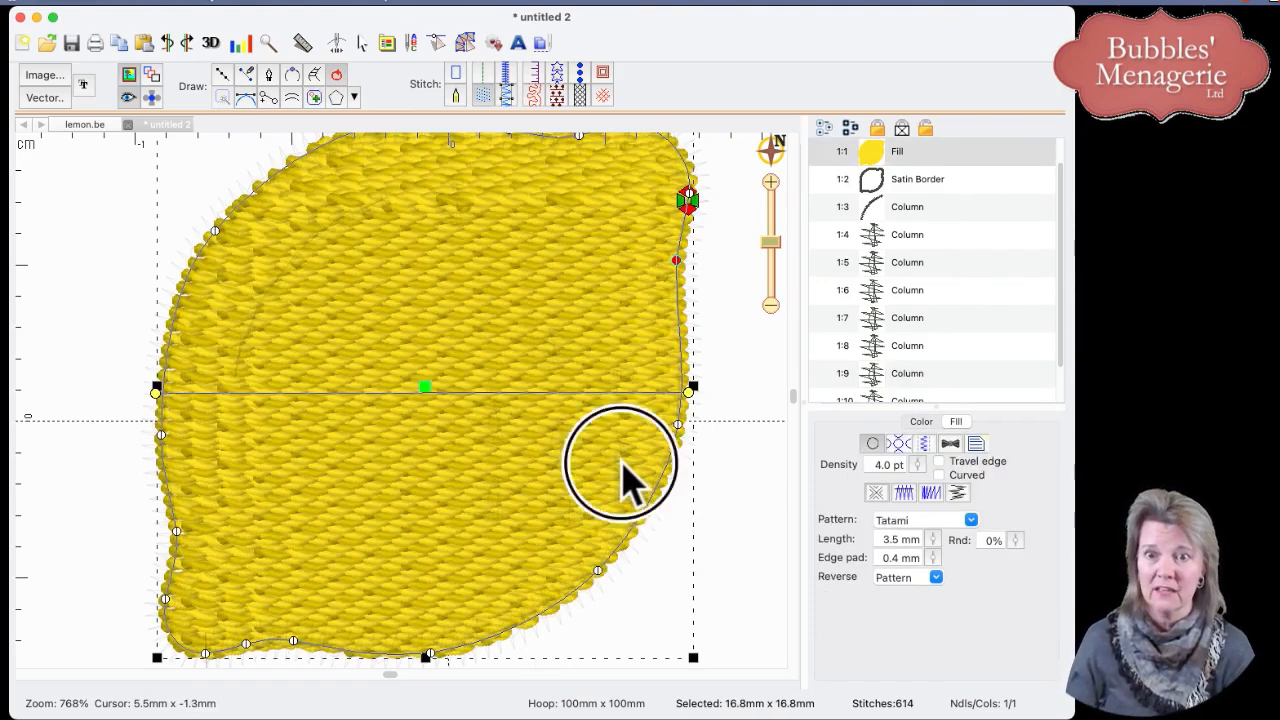
left_click(703, 474)
left_click(628, 478)
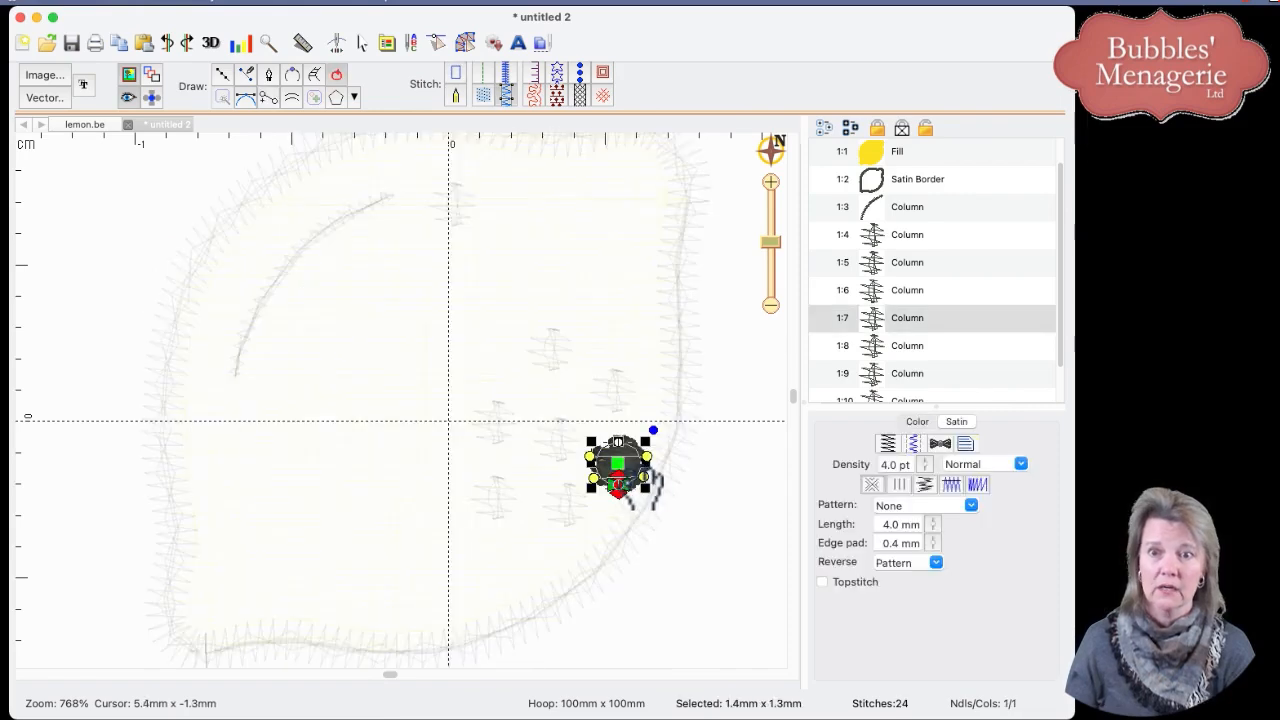
left_click_drag(650, 490, 642, 452)
left_click(737, 537)
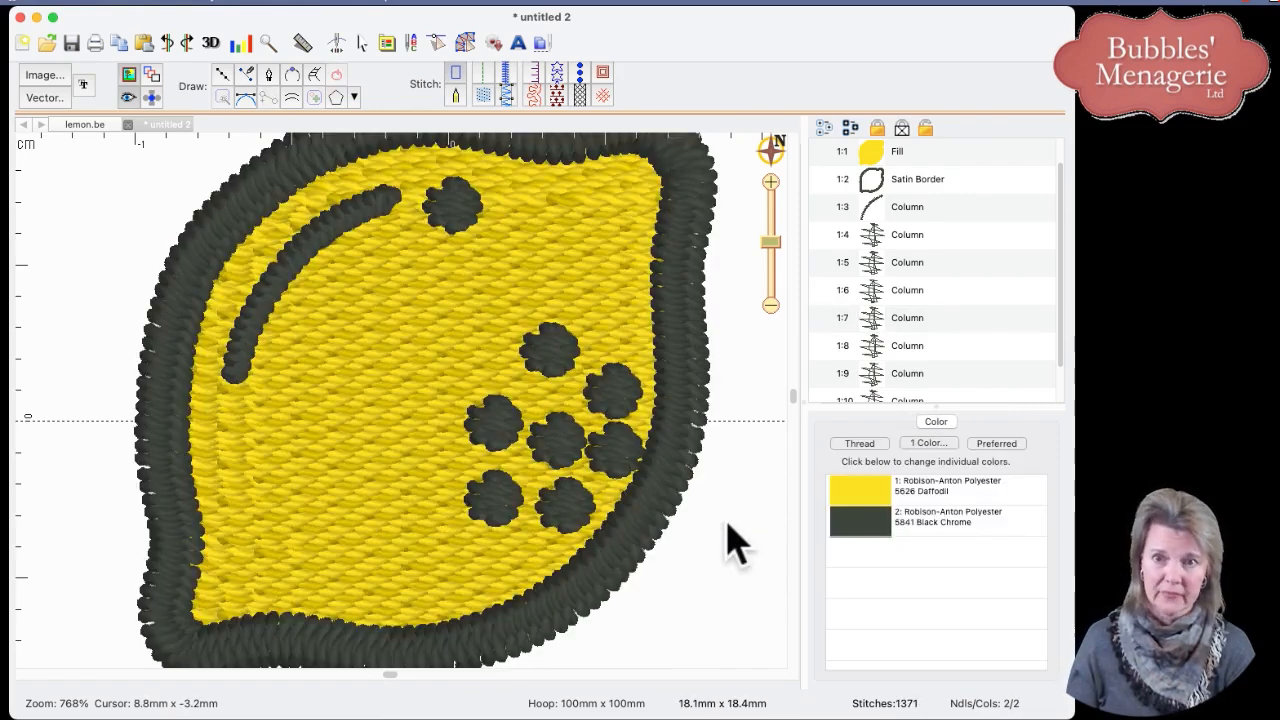
left_click(482, 438)
left_click(757, 349)
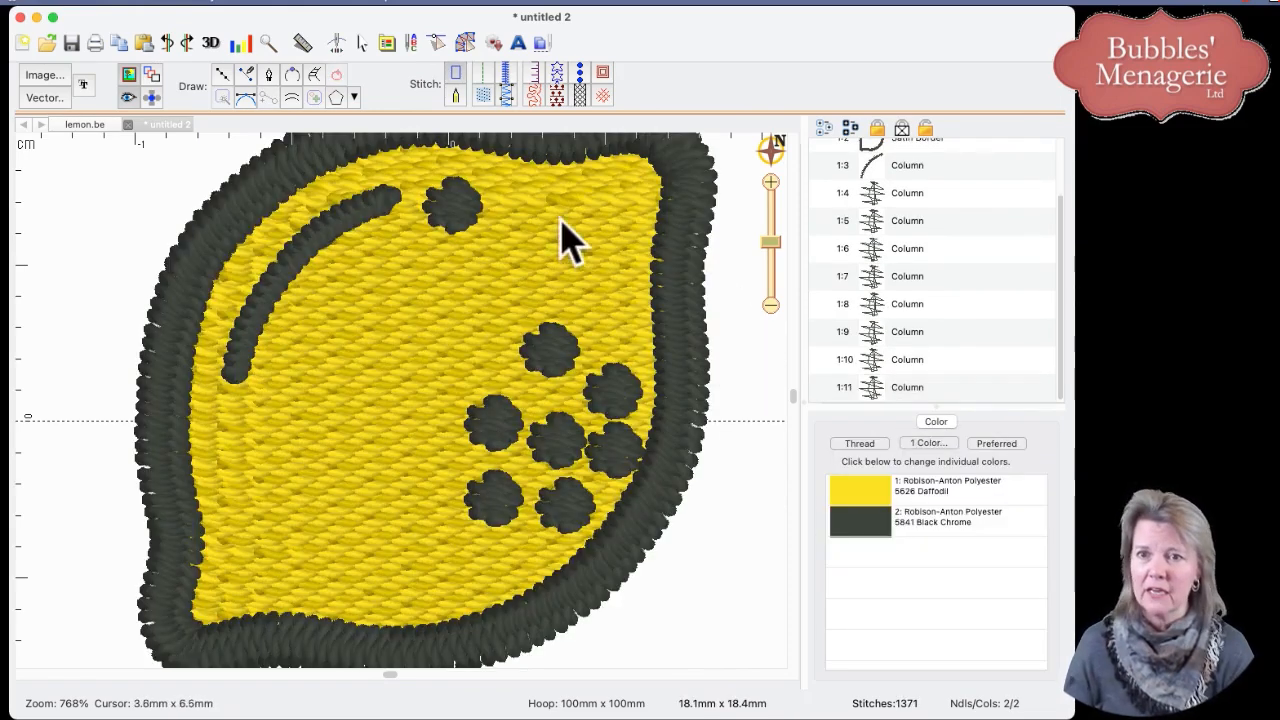
Step: Turn on the display of jump stitches in the lemon design
left_click(259, 2)
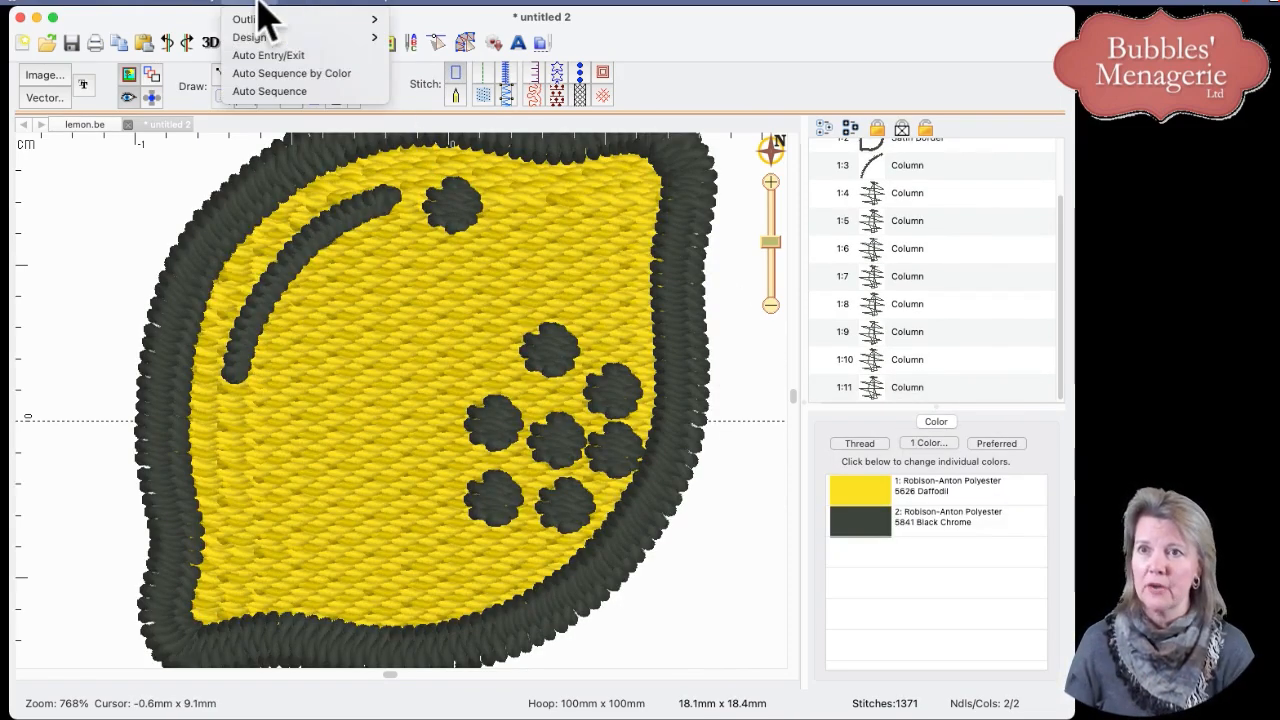
mouse_move(288, 3)
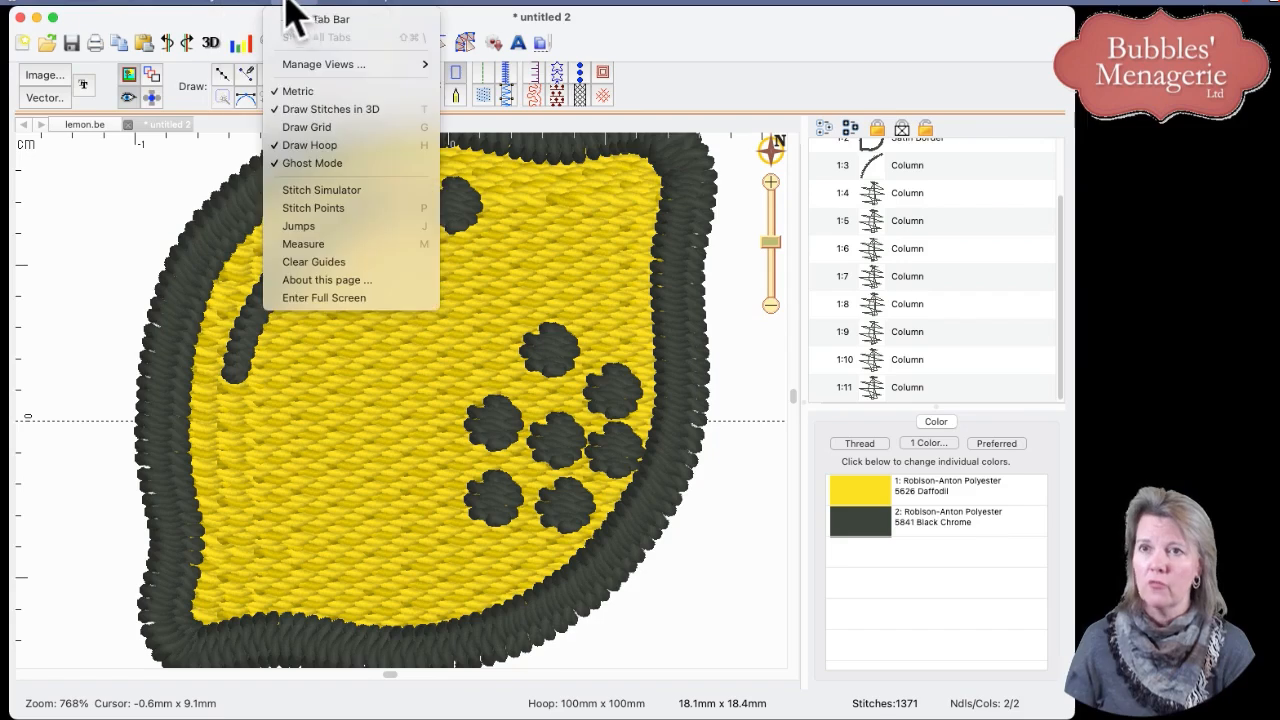
left_click(318, 227)
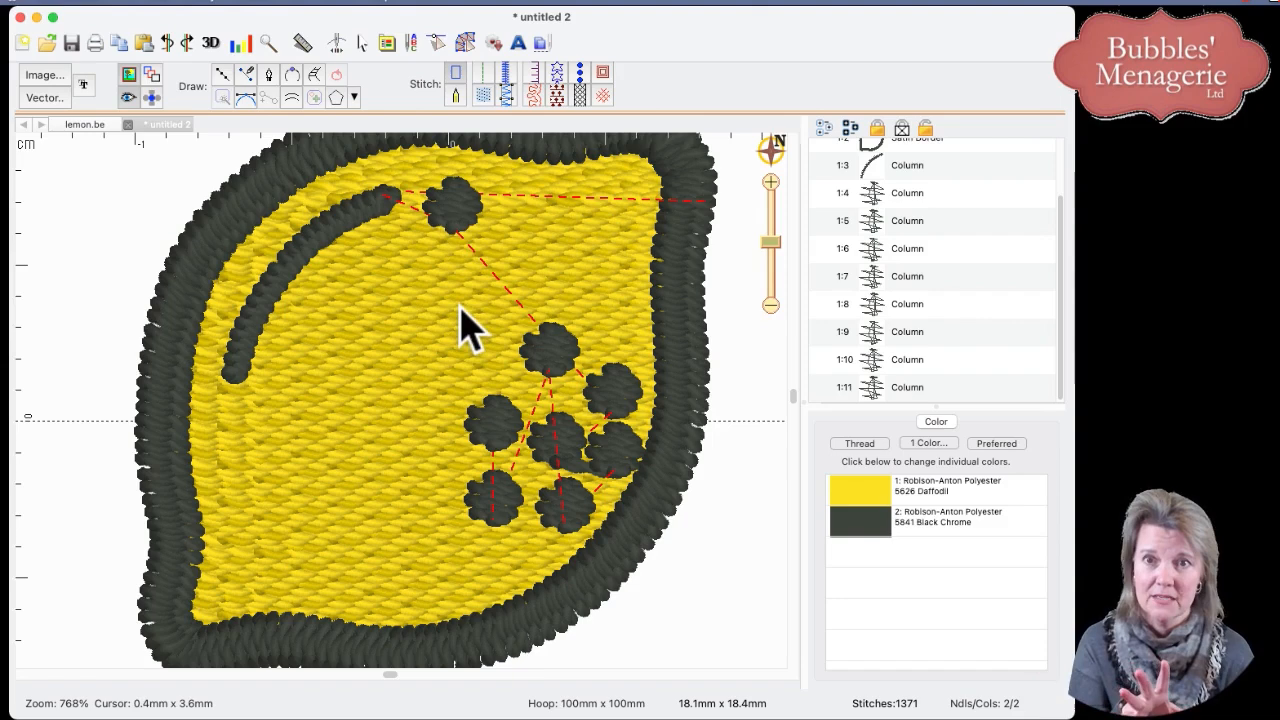
Step: Reduce the satin border's underlay to Edge Run only by disabling Parallel and Zig-Zag
left_click(687, 222)
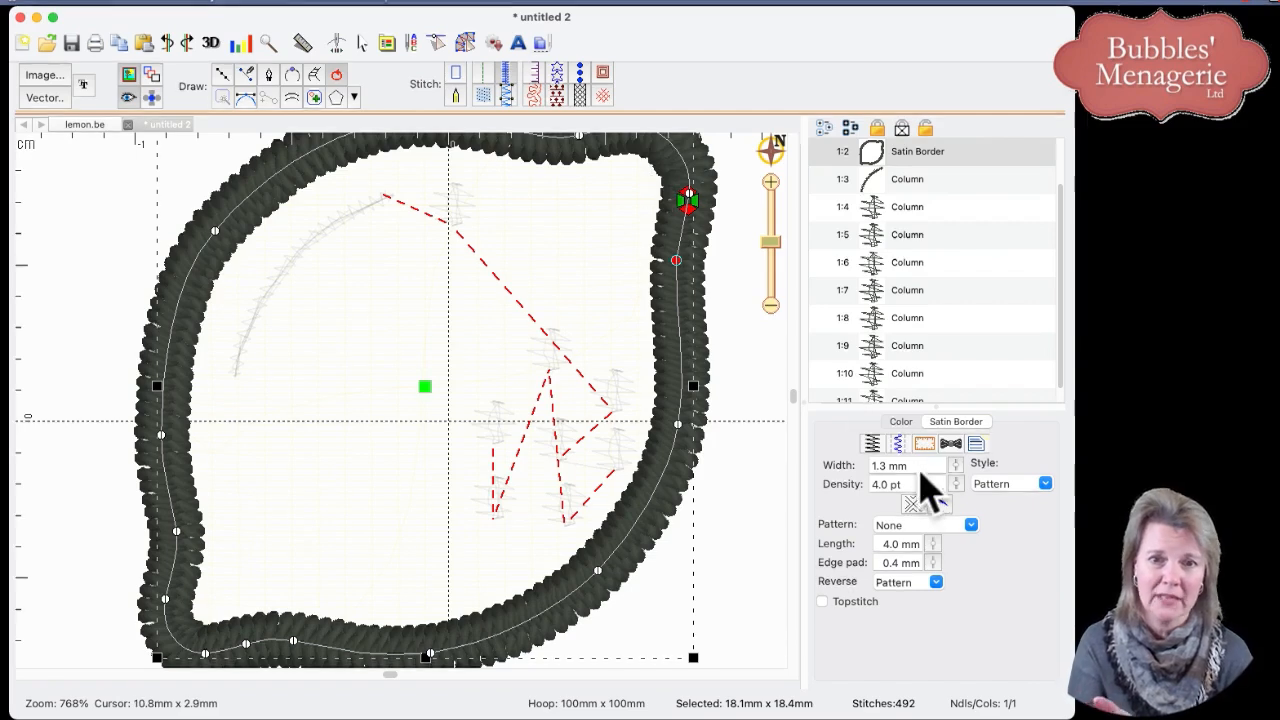
left_click(897, 444)
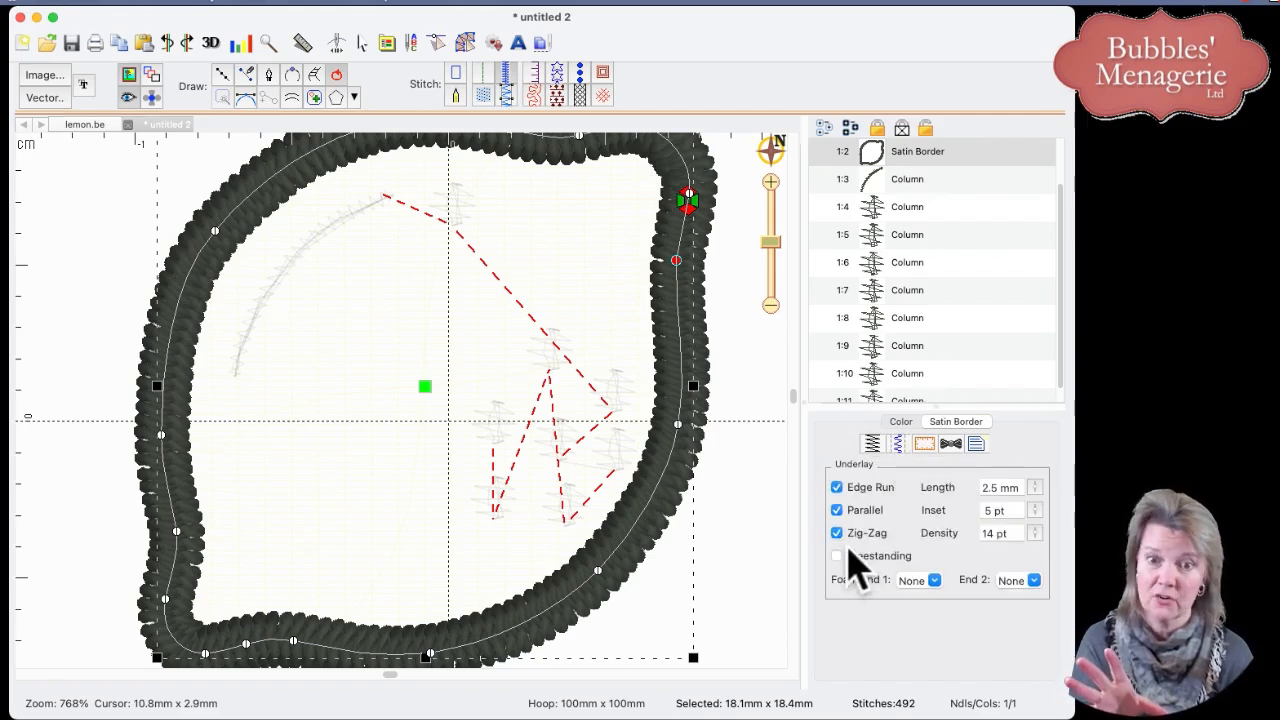
left_click(836, 487)
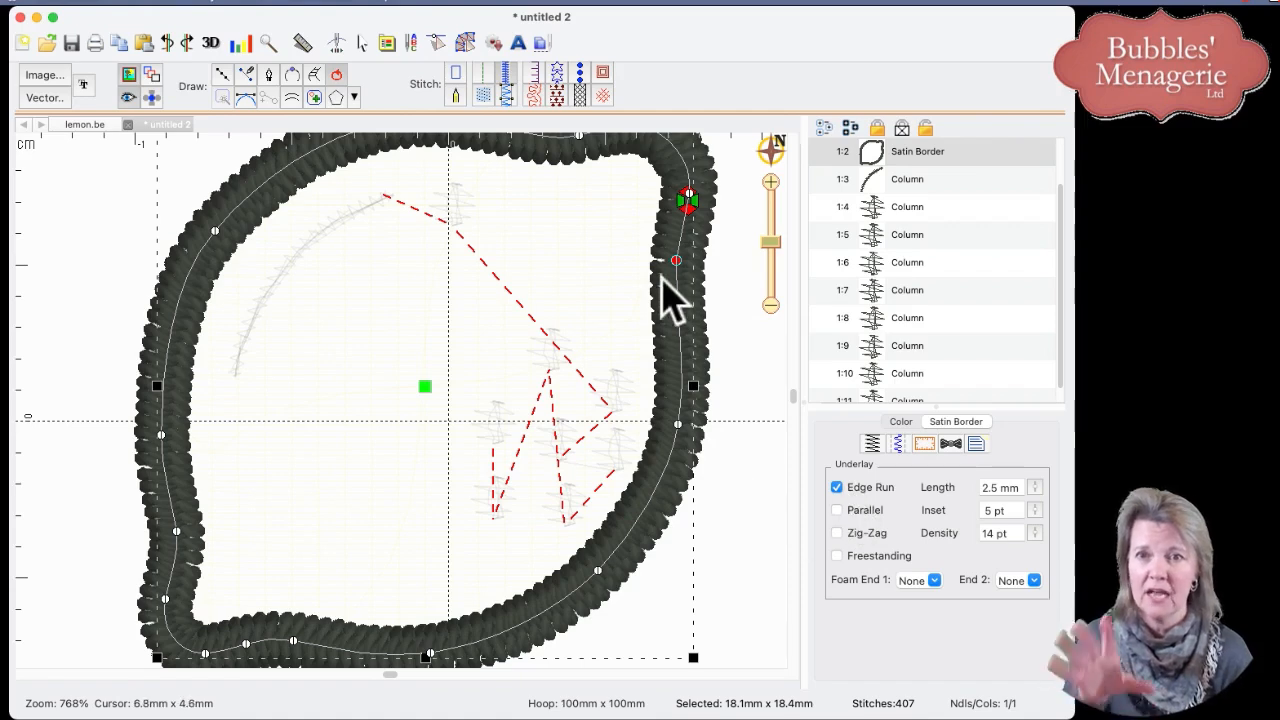
left_click(698, 494)
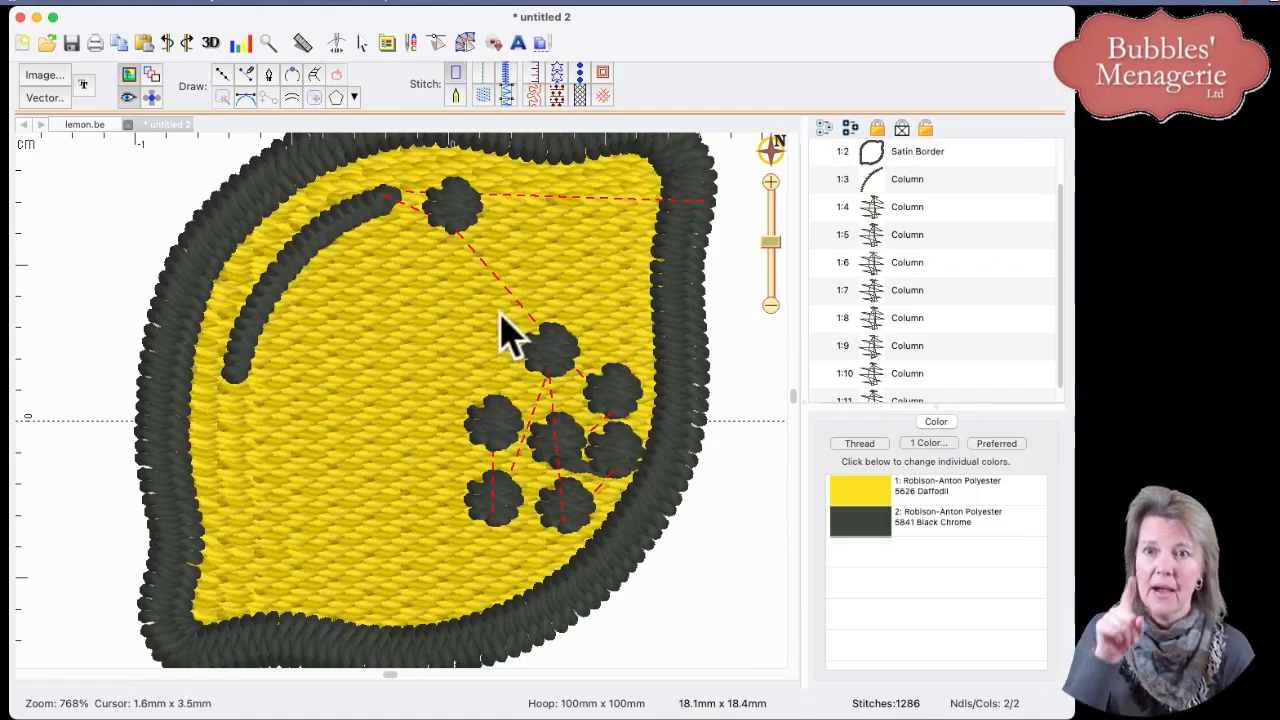
Step: Set the underlay density of the yellow lemon fill to 30 pt
left_click(465, 320)
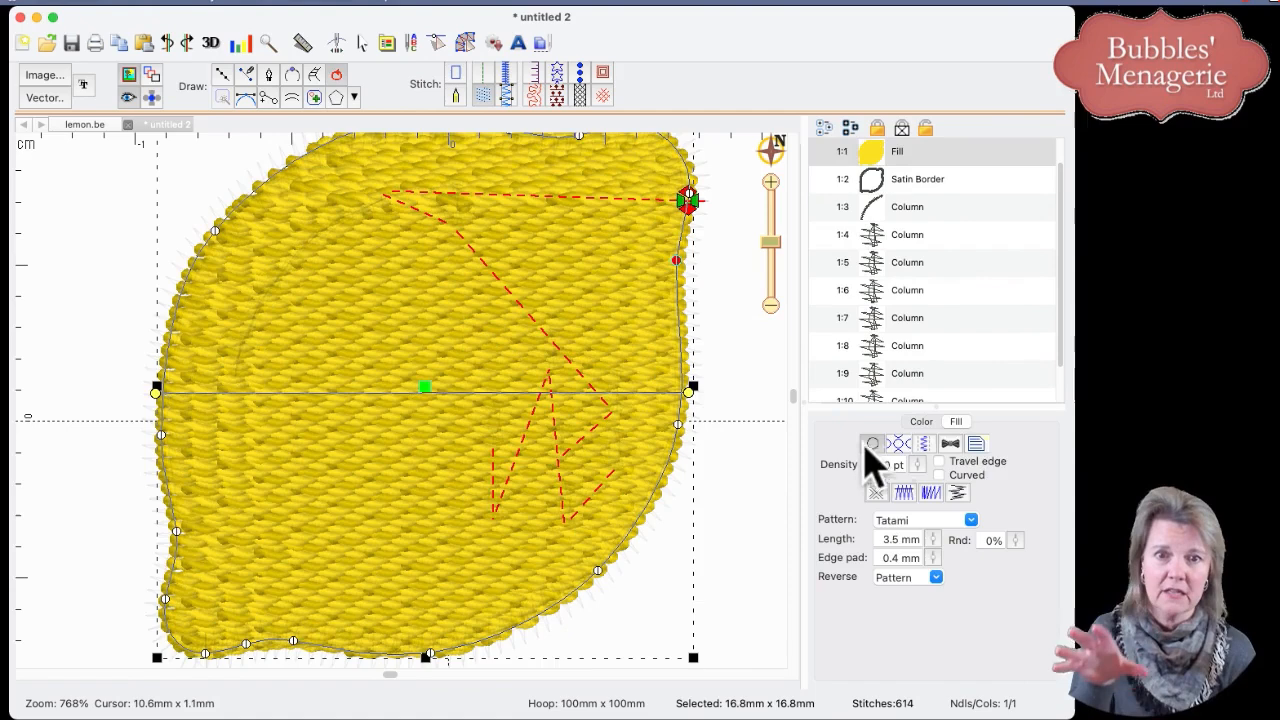
left_click(924, 444)
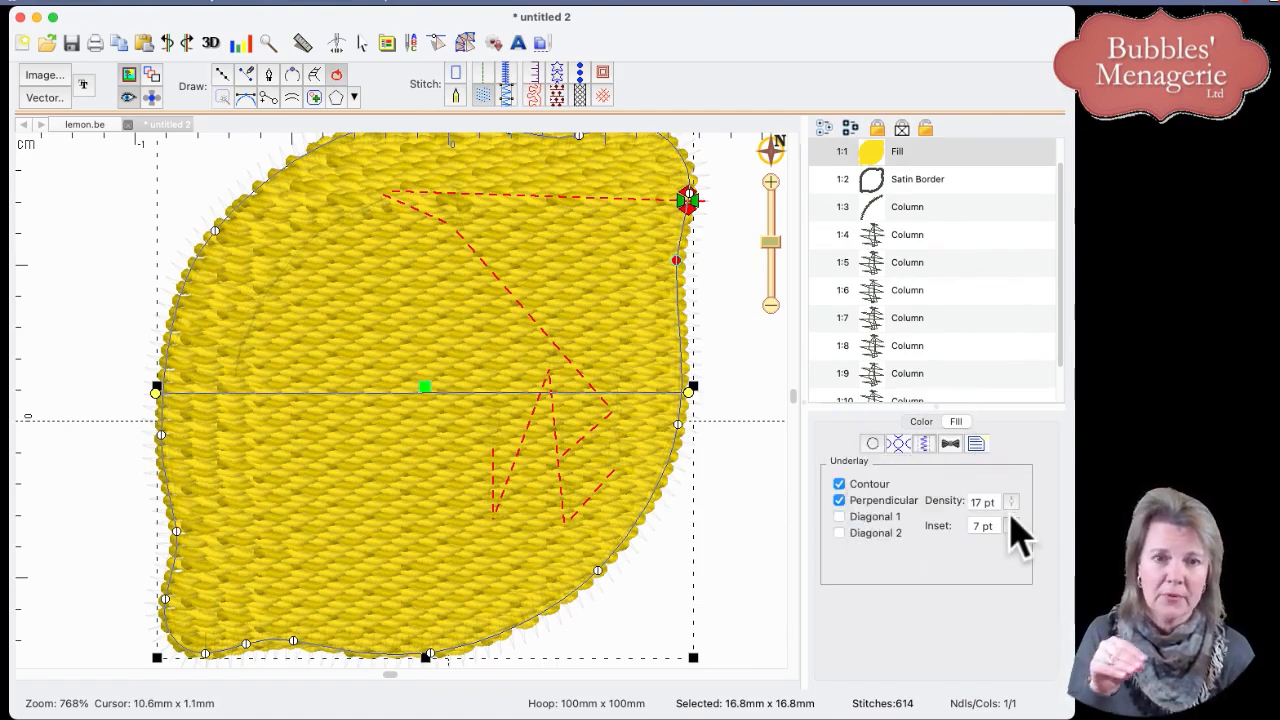
left_click_drag(1011, 514, 1014, 452)
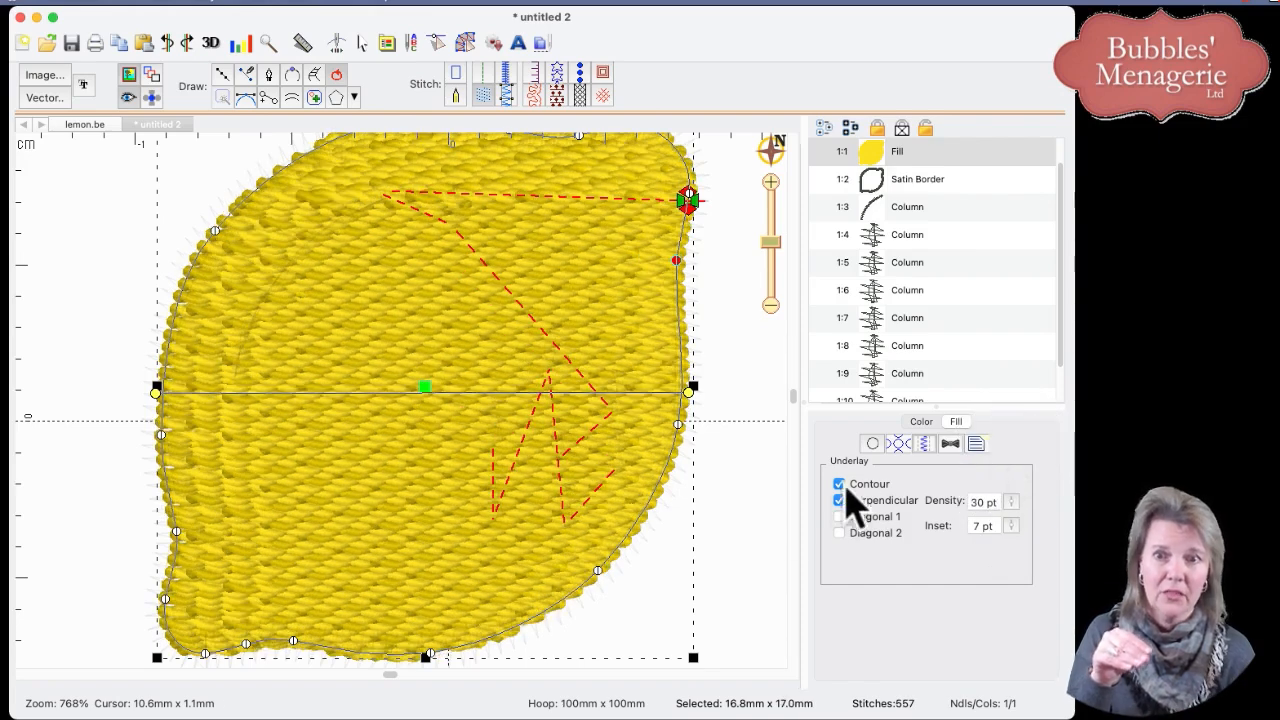
left_click(757, 535)
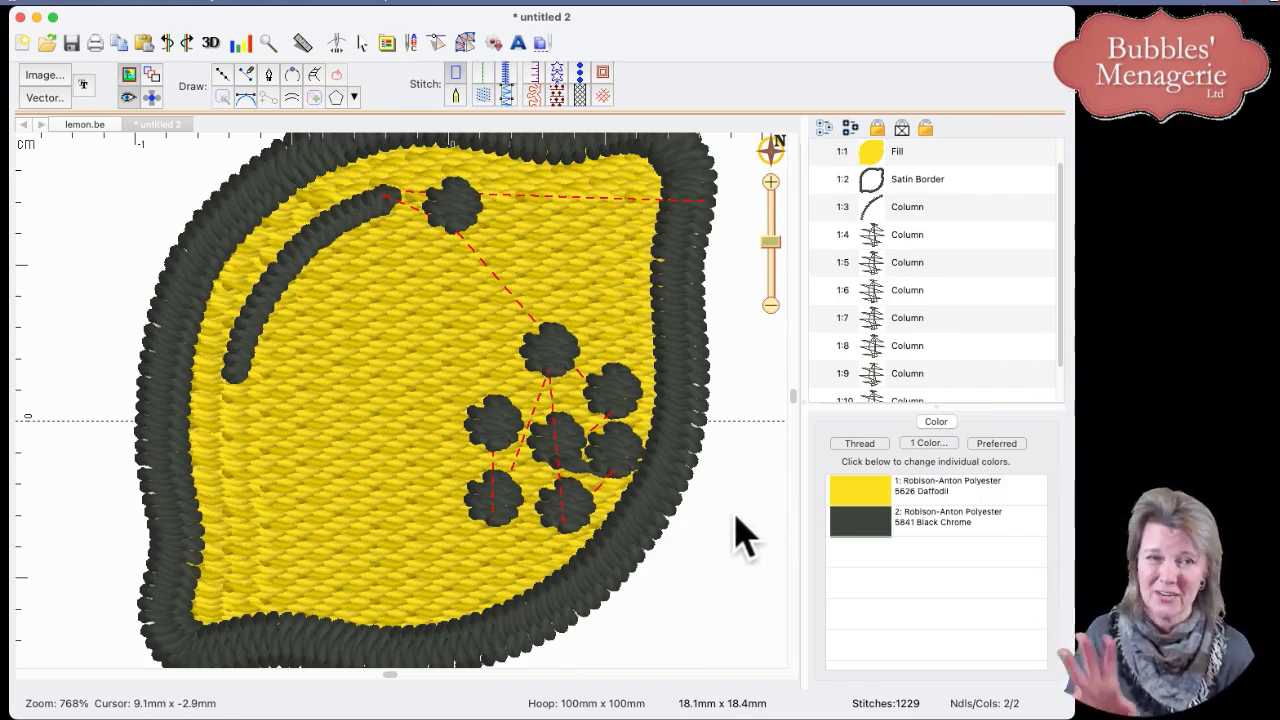
Step: Disable the Edge Run and Parallel underlay on the curved highlight column
left_click(303, 257)
left_click(913, 443)
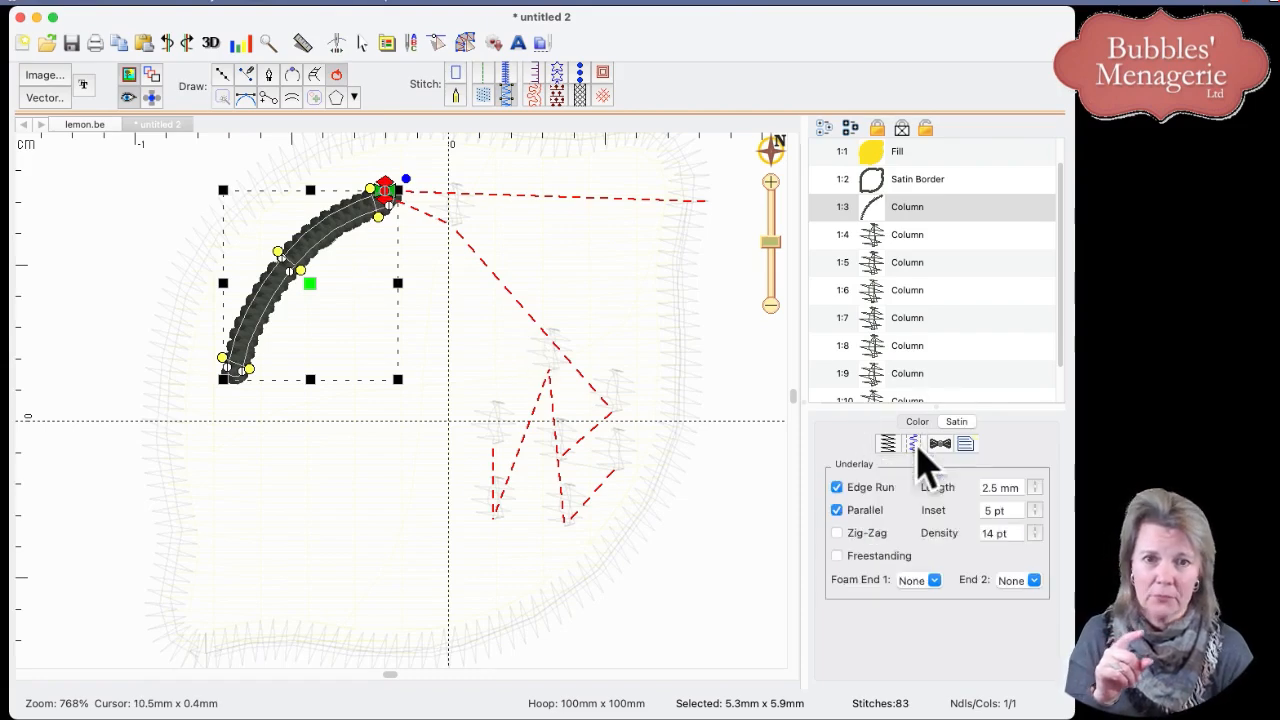
left_click(837, 510)
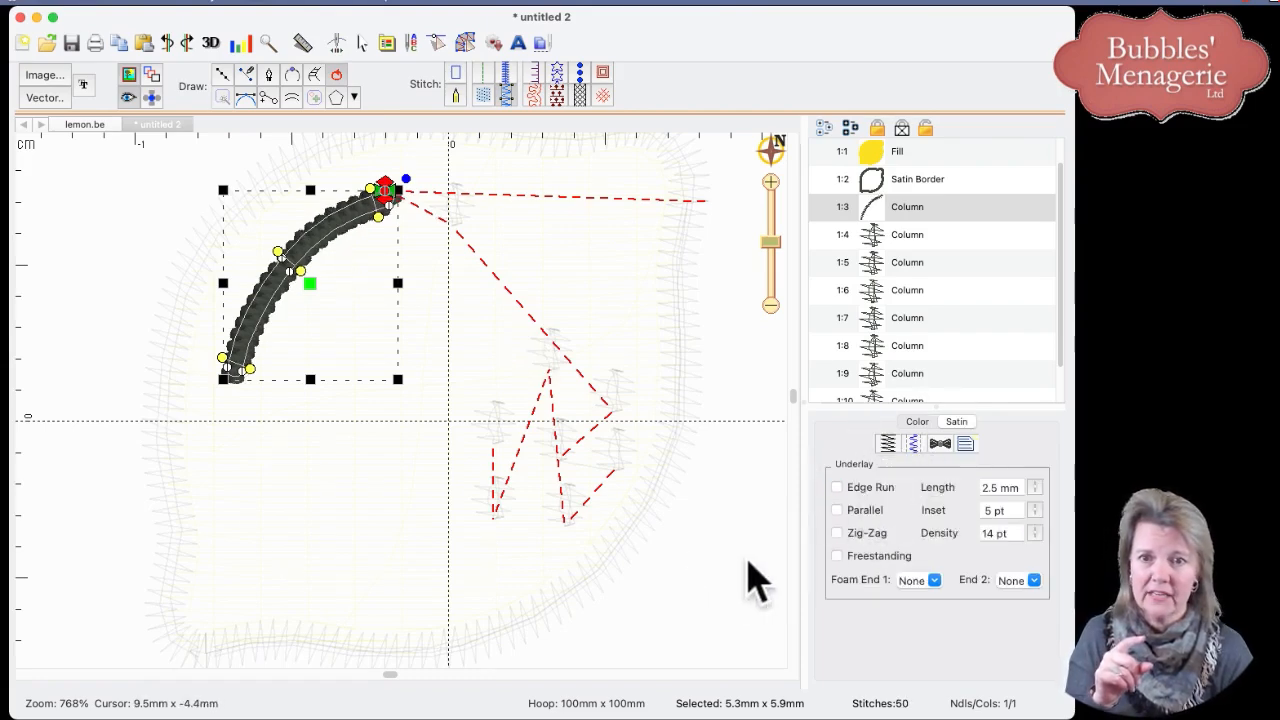
left_click(746, 584)
Step: Widen the curved highlight column slightly by moving its outline points at the middle and both ends, and regenerate its stitches
left_click(287, 305)
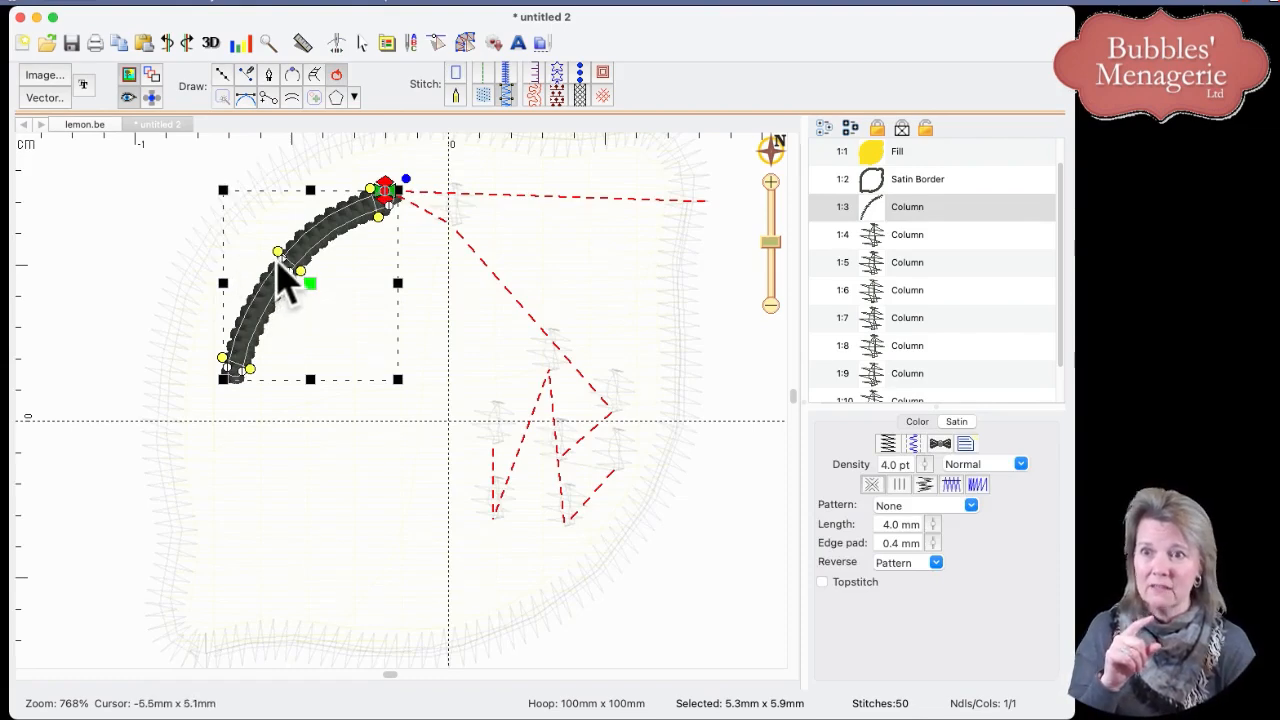
left_click_drag(281, 260, 293, 272)
left_click_drag(242, 371, 243, 374)
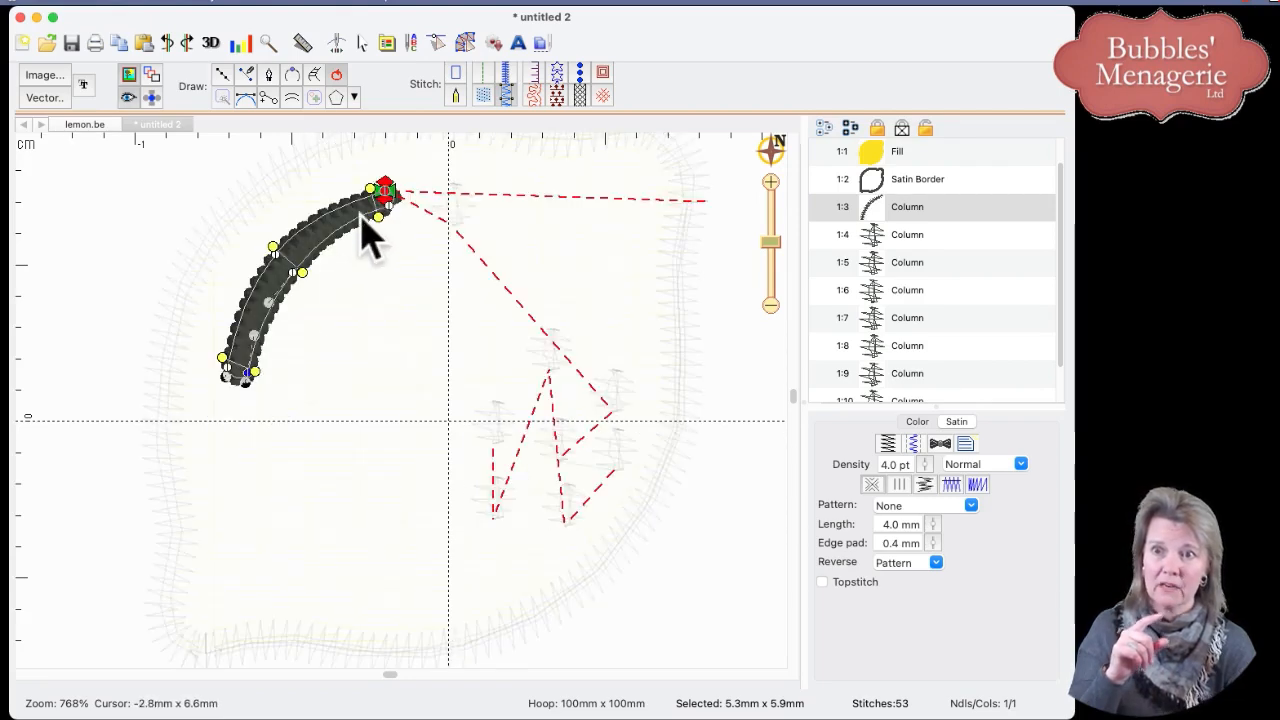
left_click_drag(384, 193, 388, 192)
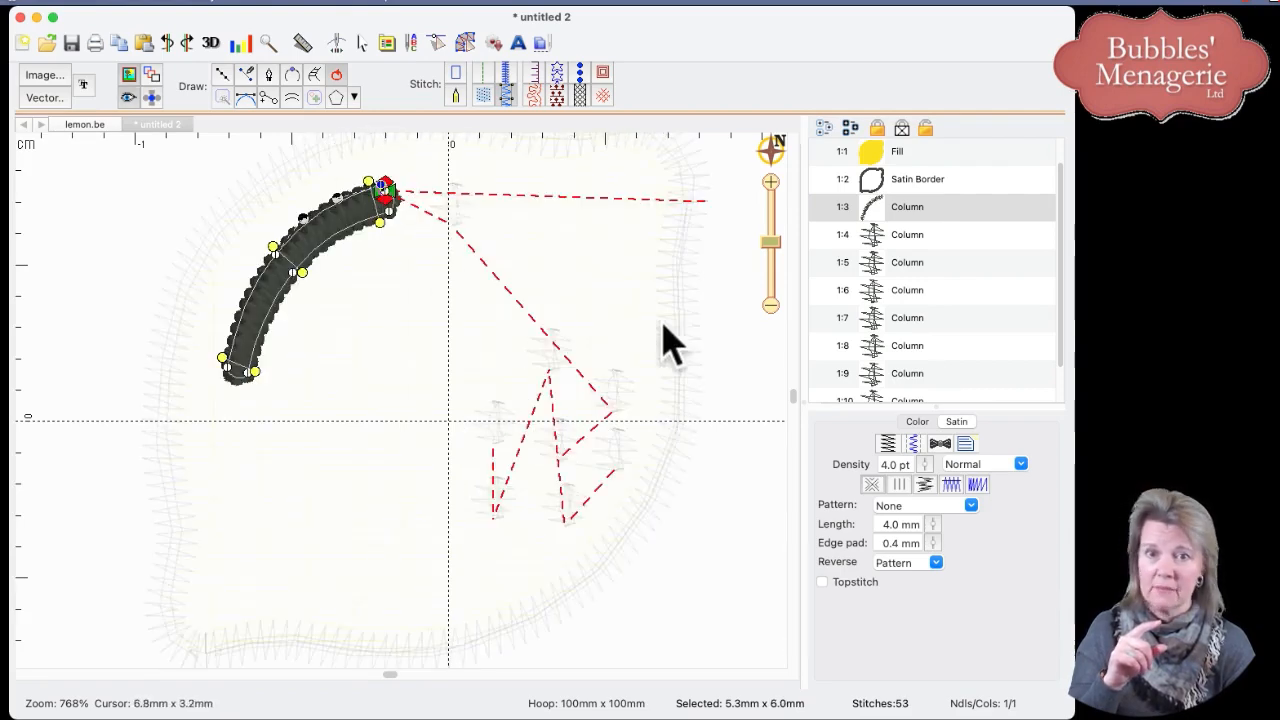
left_click(724, 378)
left_click(724, 350)
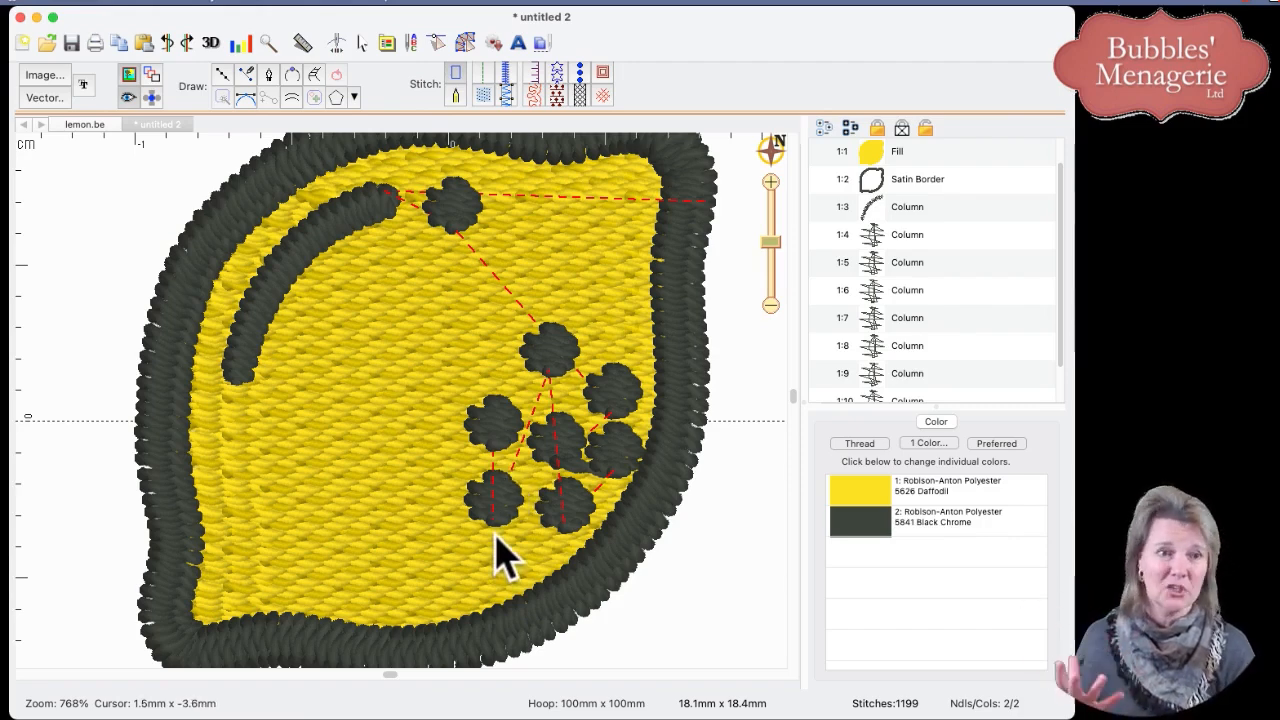
Step: Examine the stitching order of the single dot and the cluster dots against the jump lines
left_click(503, 440)
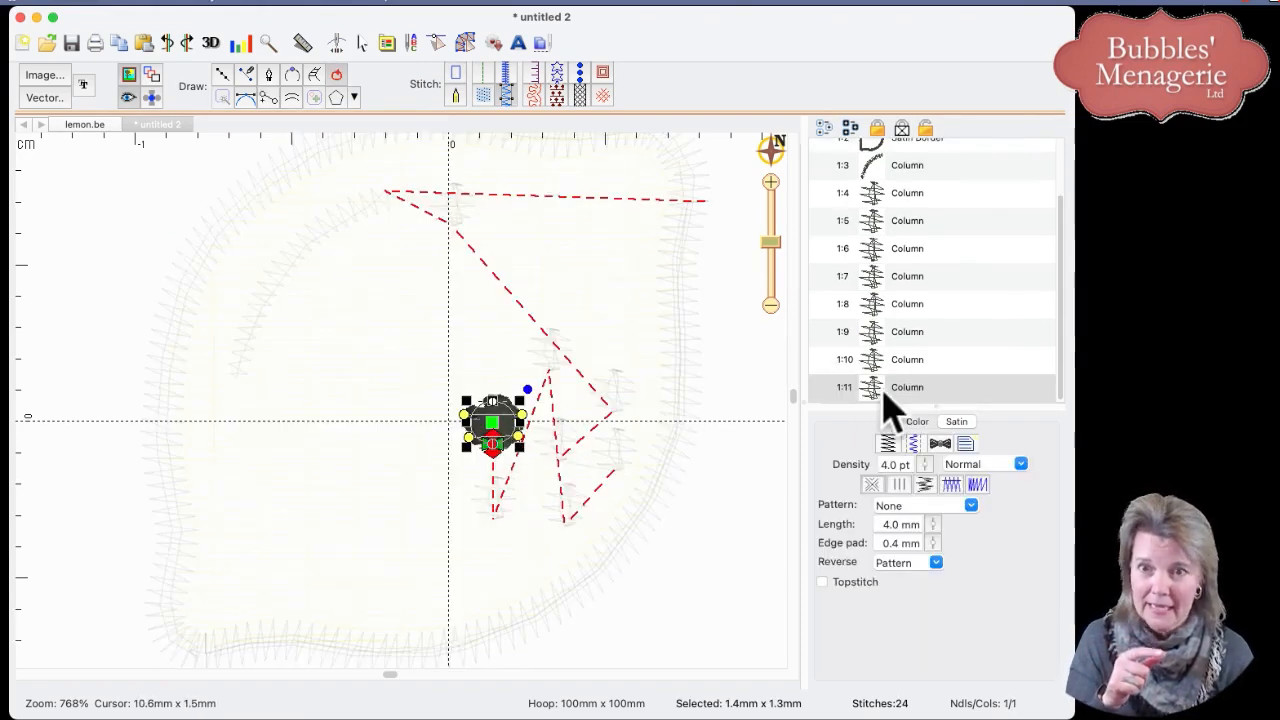
left_click(900, 195)
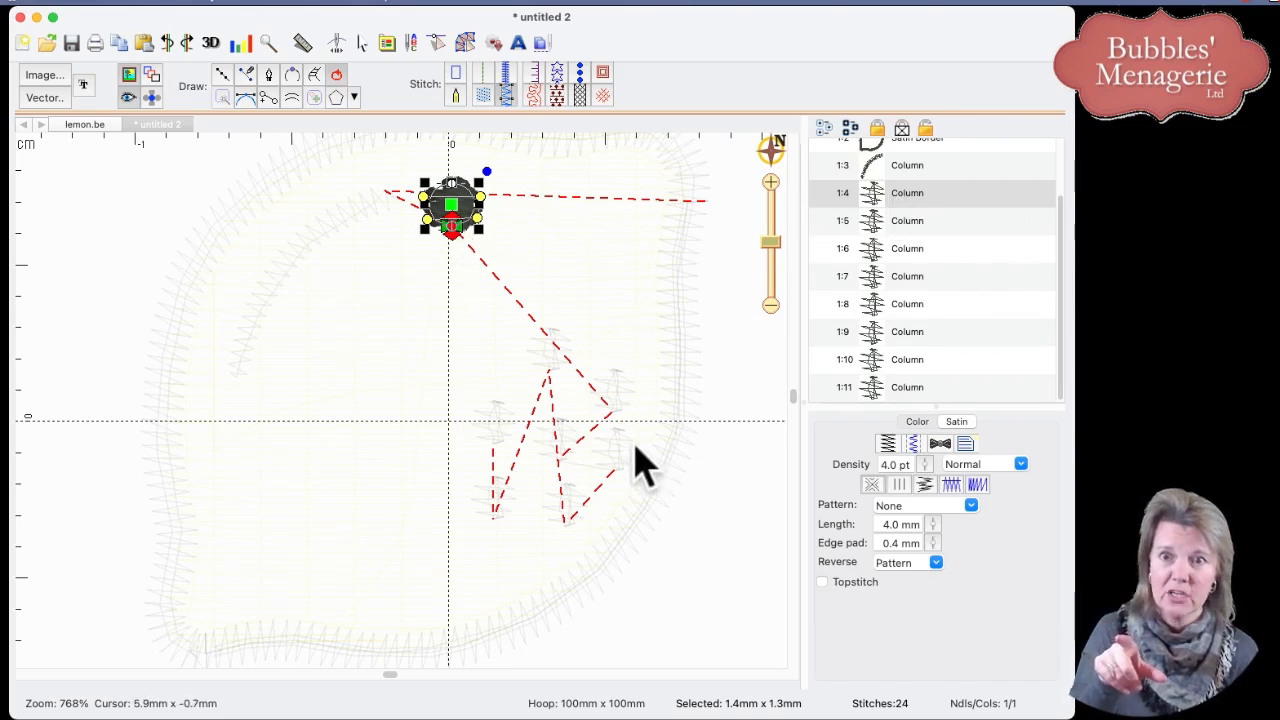
left_click(900, 224)
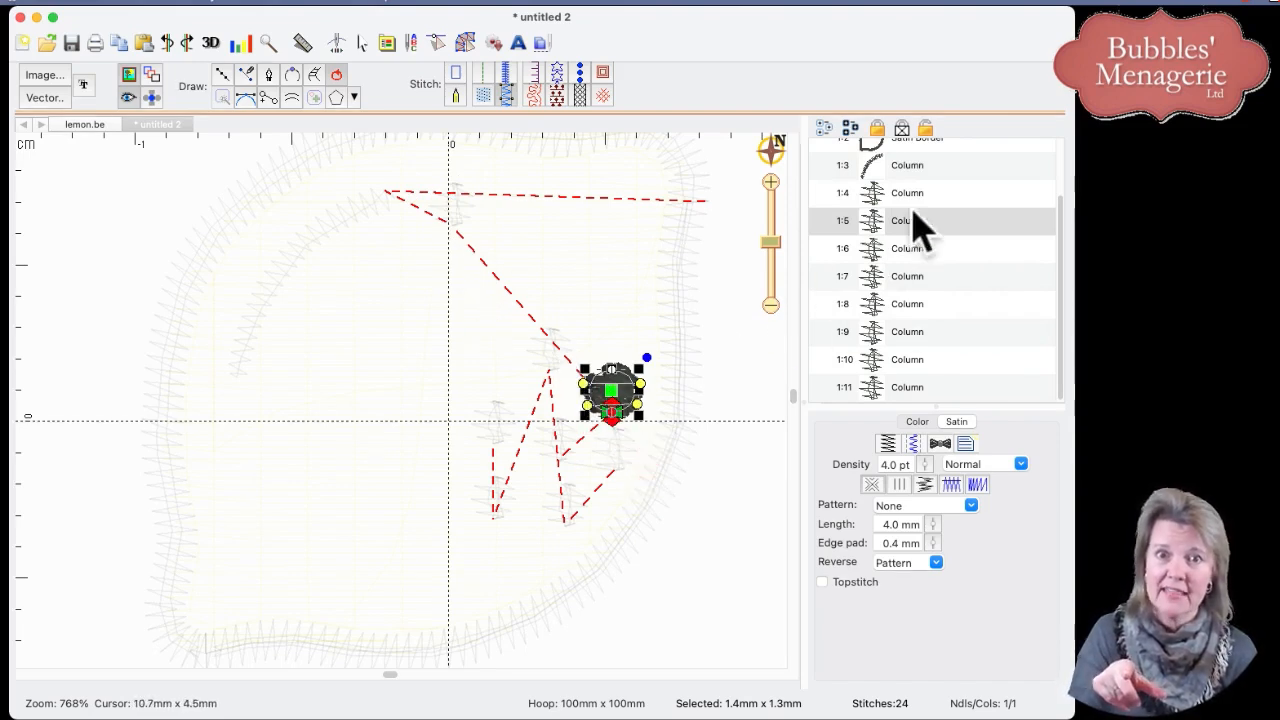
left_click(564, 447)
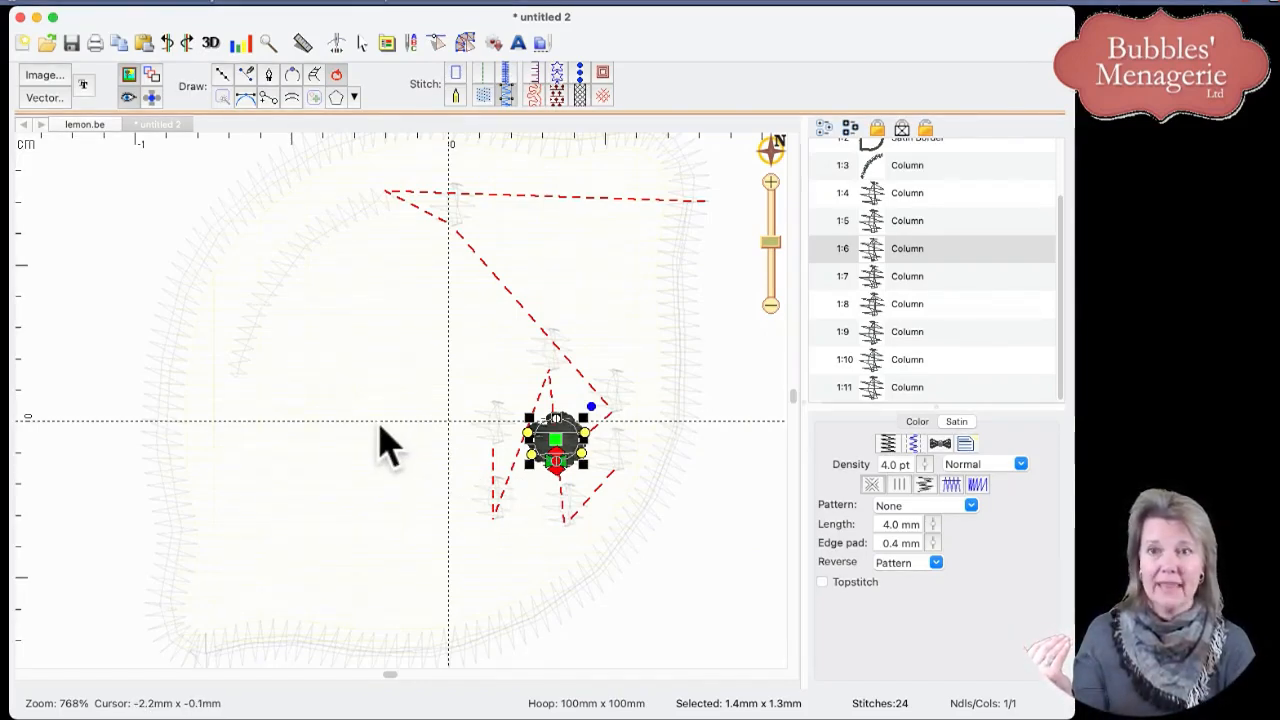
Step: Move the start point of the lowest cluster dot nearest the lemon's border toward the dot above it so the two join without a jump
left_click(562, 492)
left_click(566, 500)
left_click(560, 455)
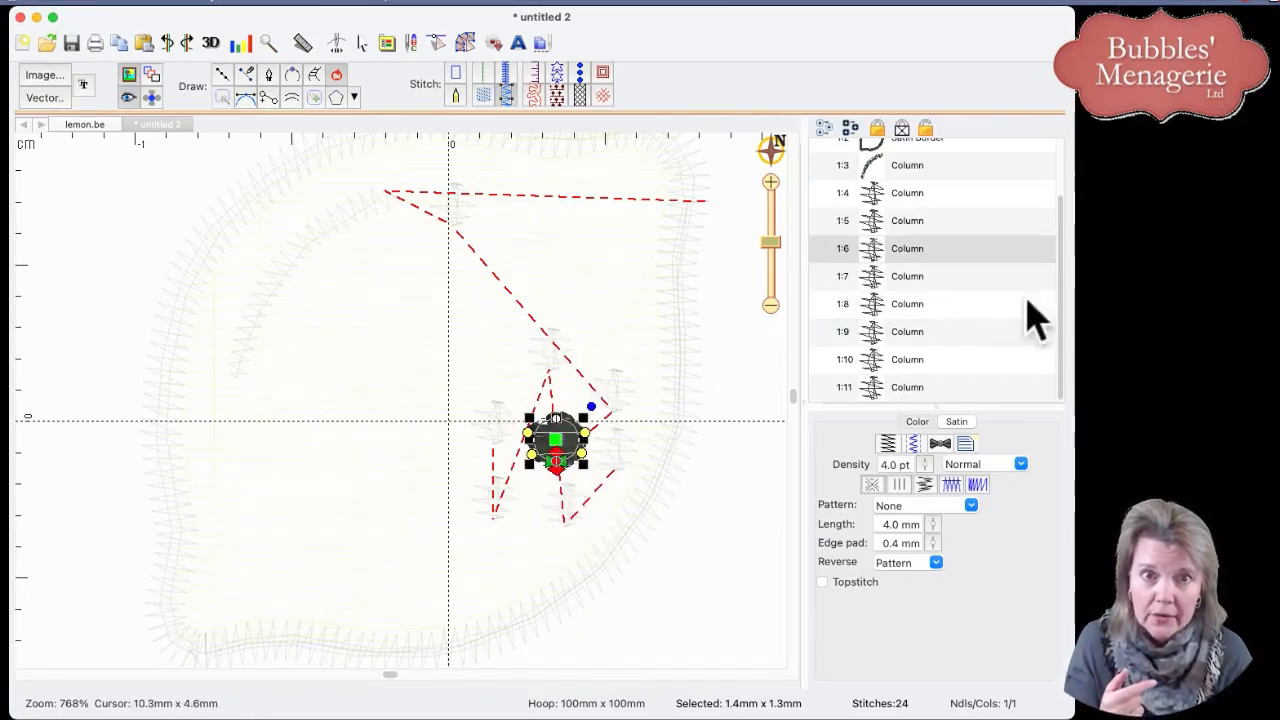
left_click(564, 520)
left_click(576, 508)
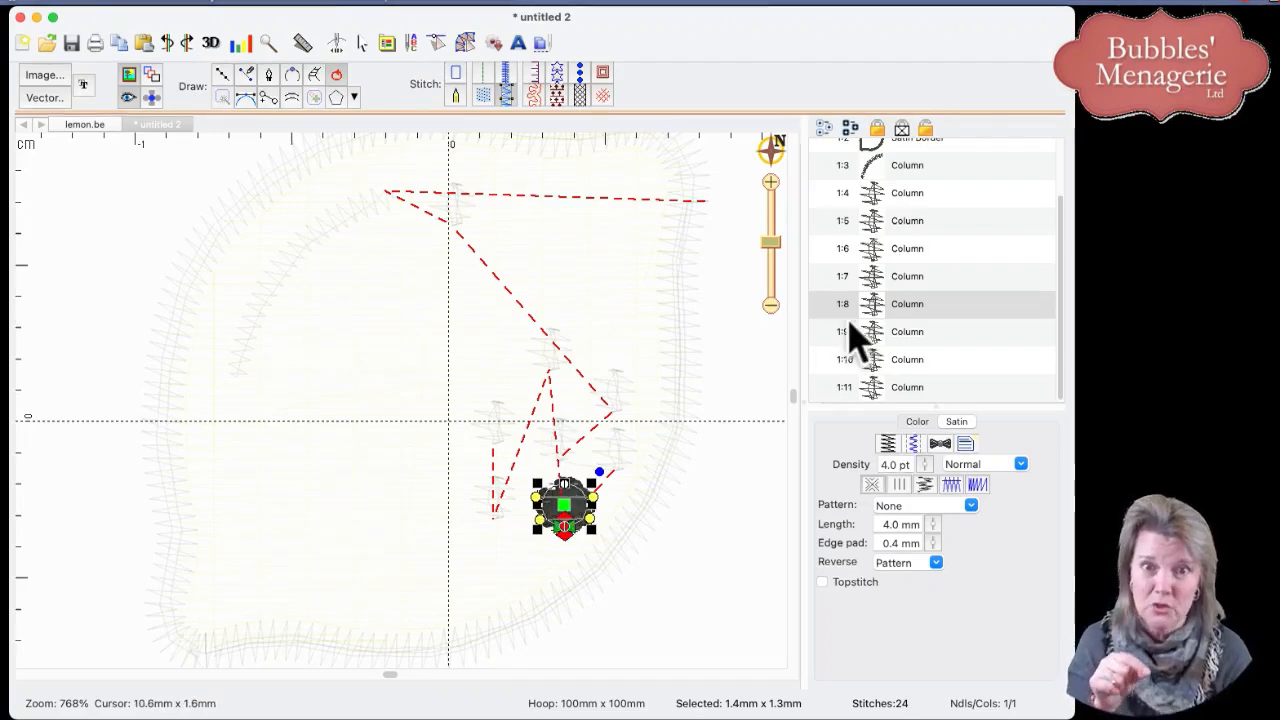
left_click(871, 277)
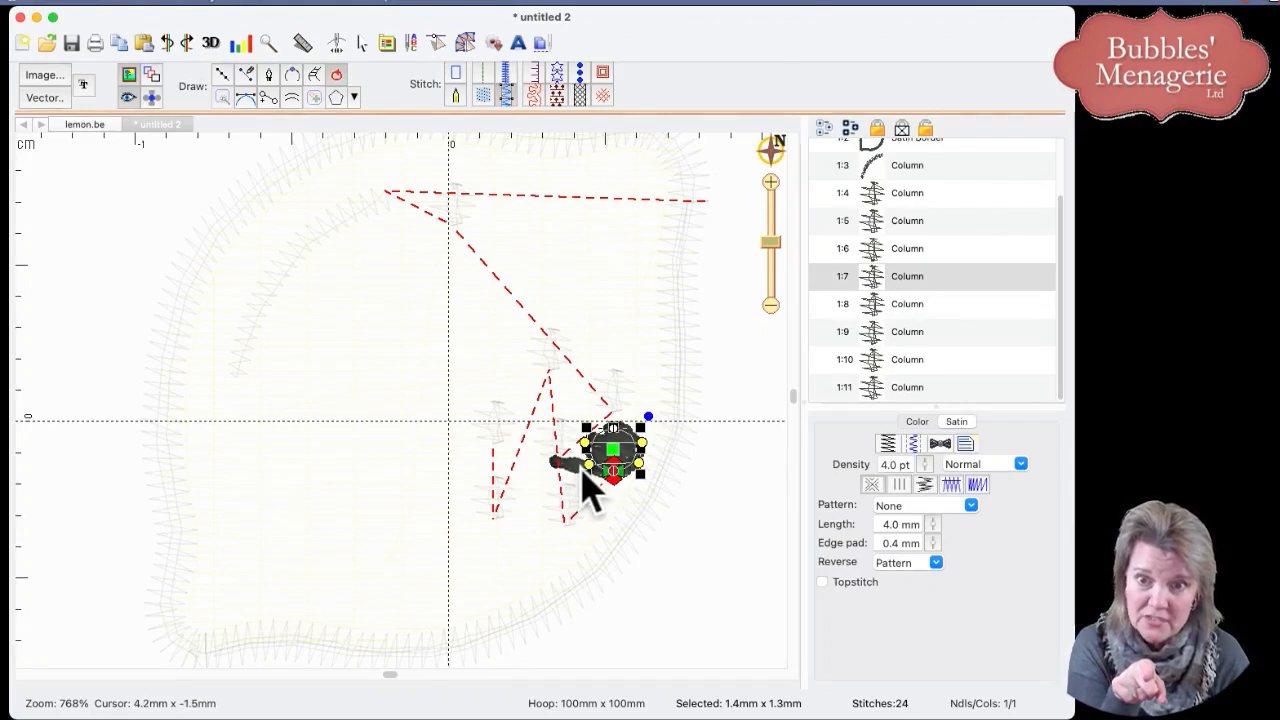
left_click(880, 305)
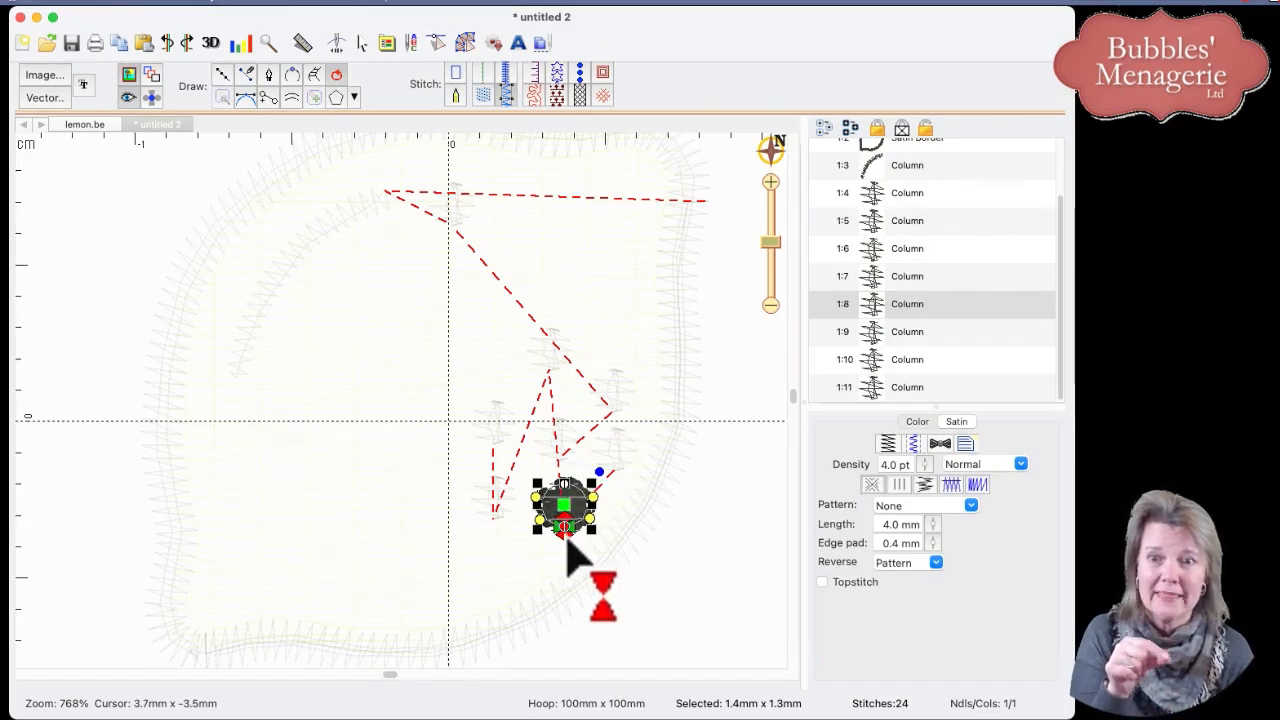
left_click_drag(574, 531, 593, 497)
left_click(718, 535)
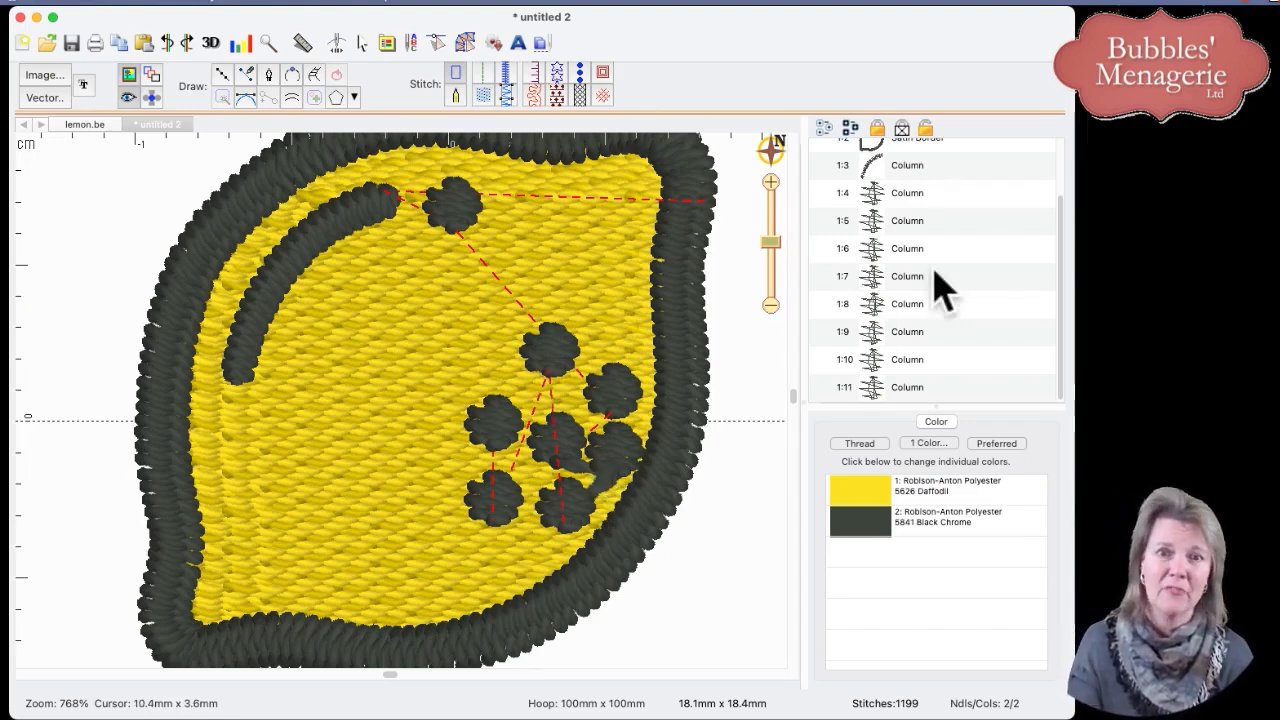
Step: Move the upper dot on the inner side of the cluster to directly after the curved highlight column in the stitching order
left_click(333, 222)
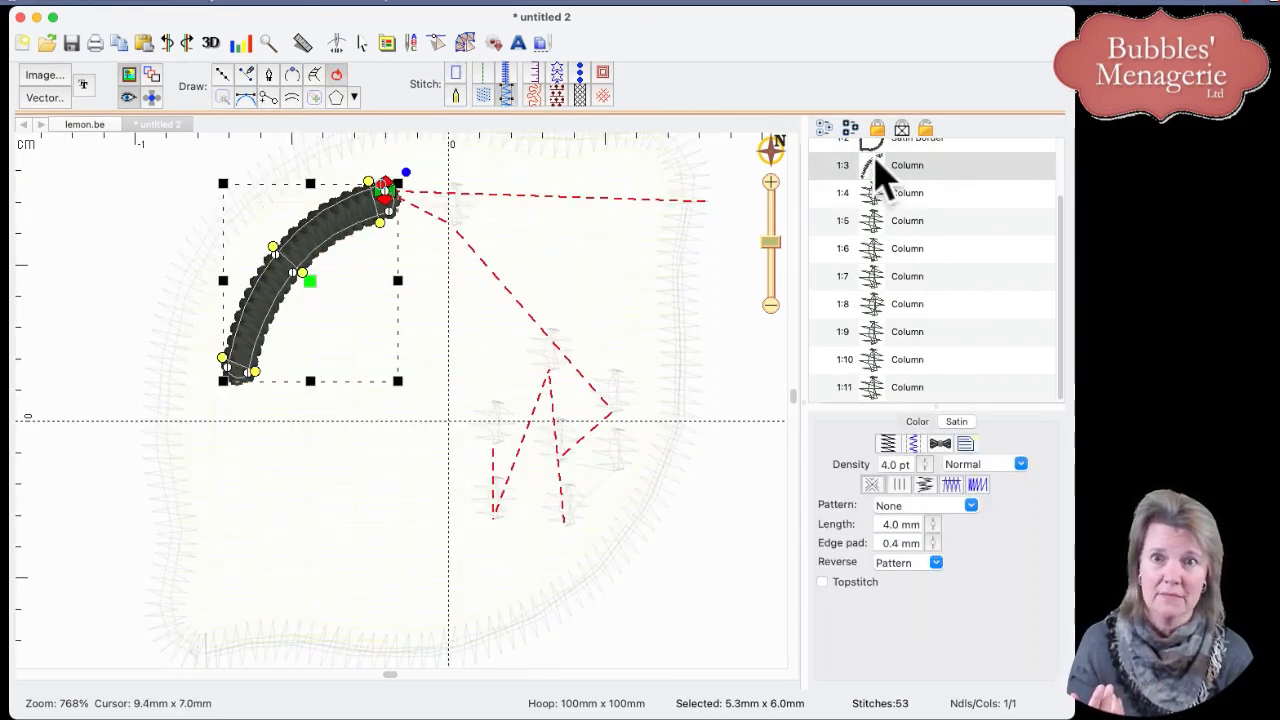
left_click(885, 196)
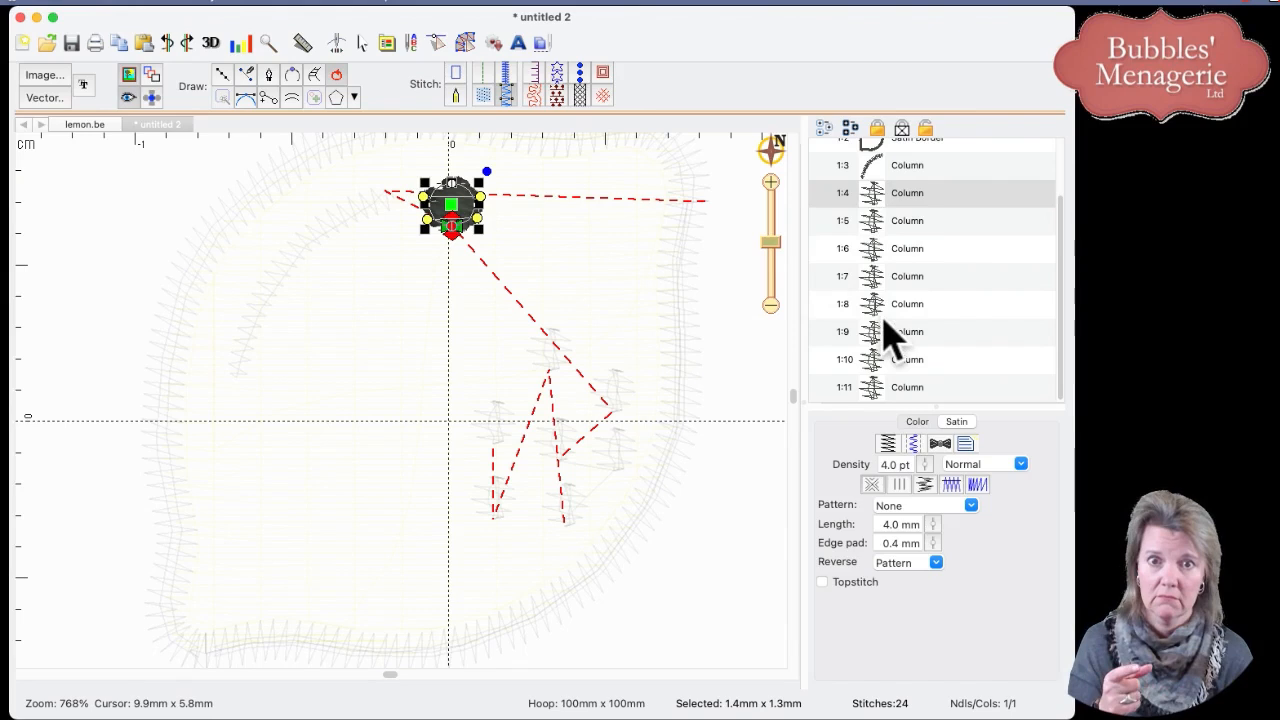
left_click(890, 385)
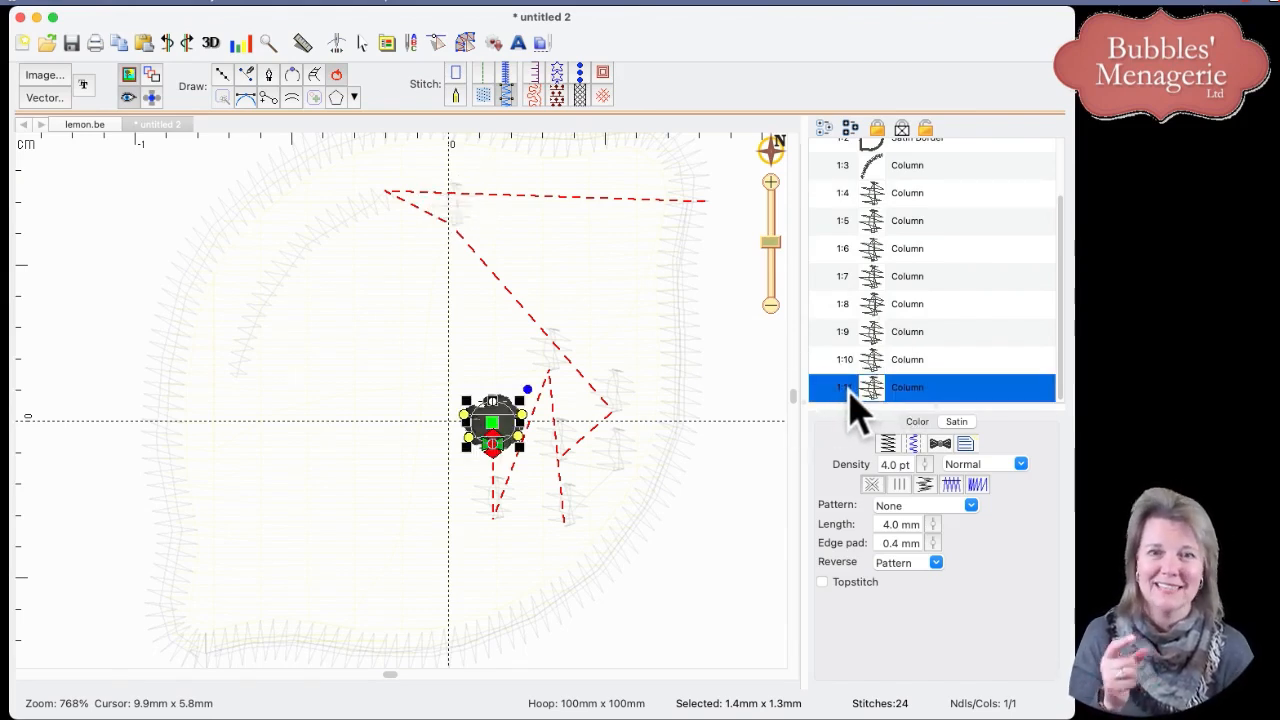
left_click_drag(850, 391, 867, 178)
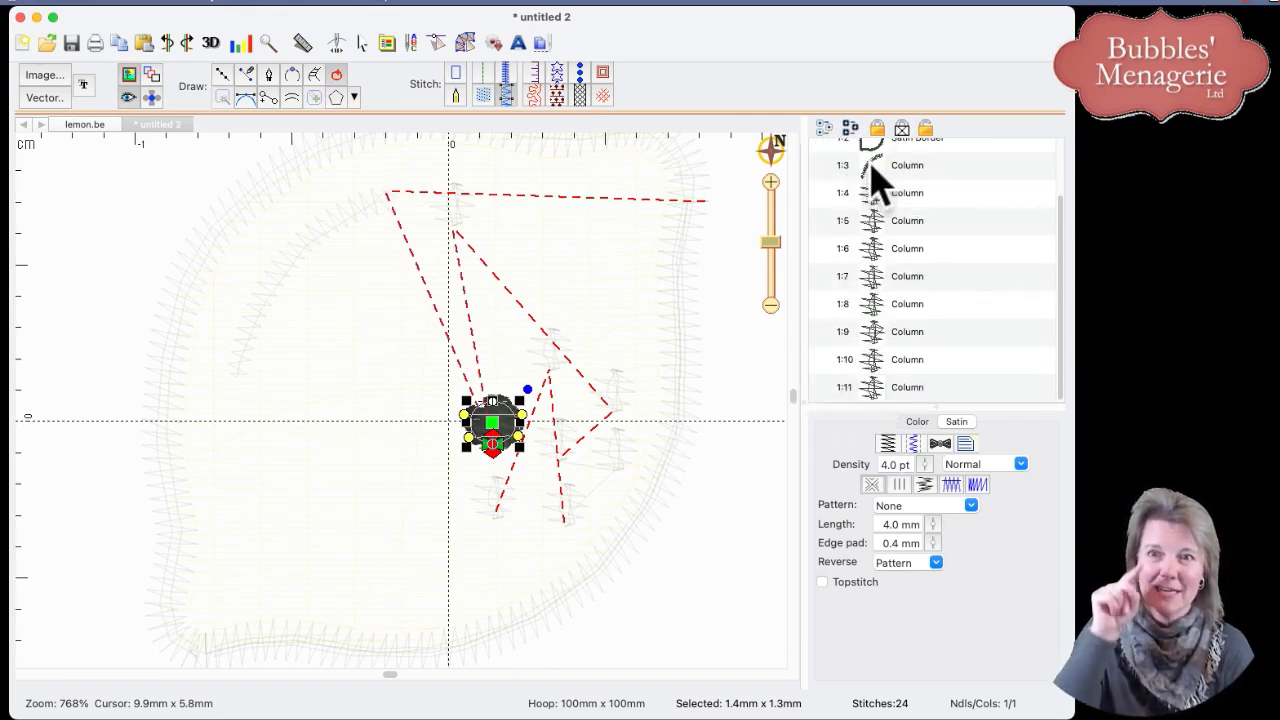
left_click(873, 168)
left_click(875, 195)
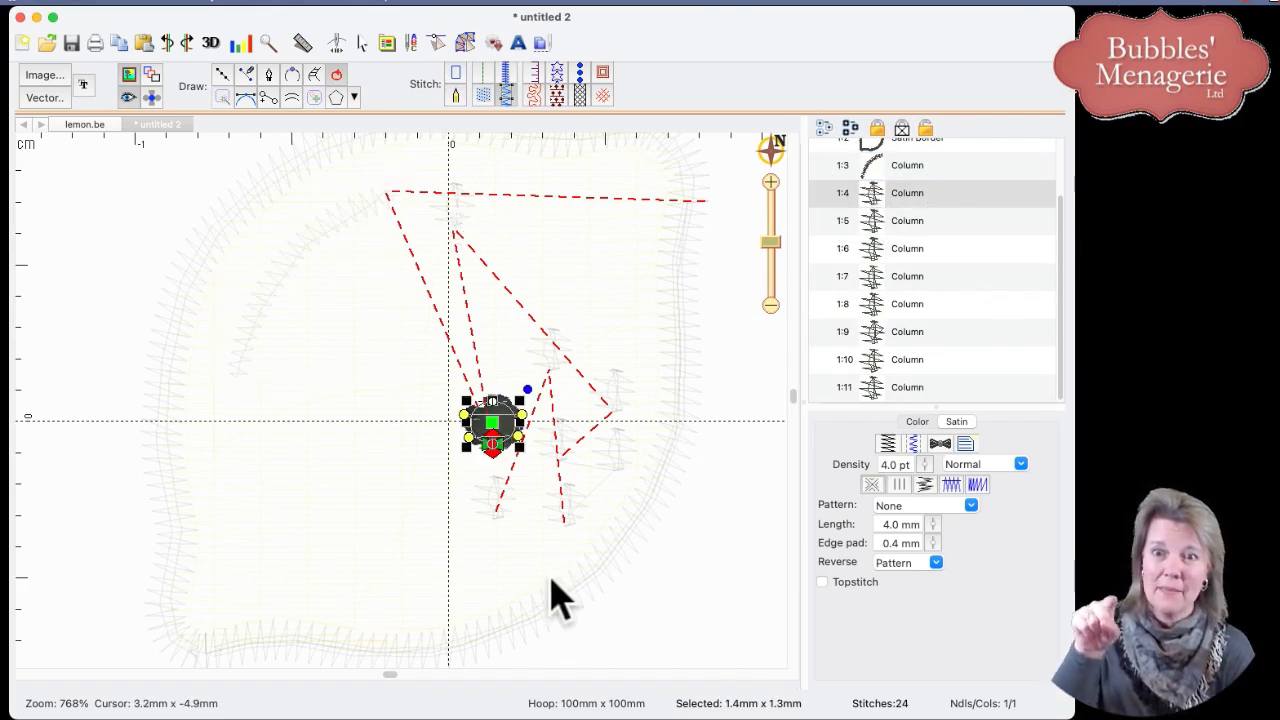
Step: Try to move the lower dot on the inner side of the cluster earlier in the stitching order
left_click(497, 510)
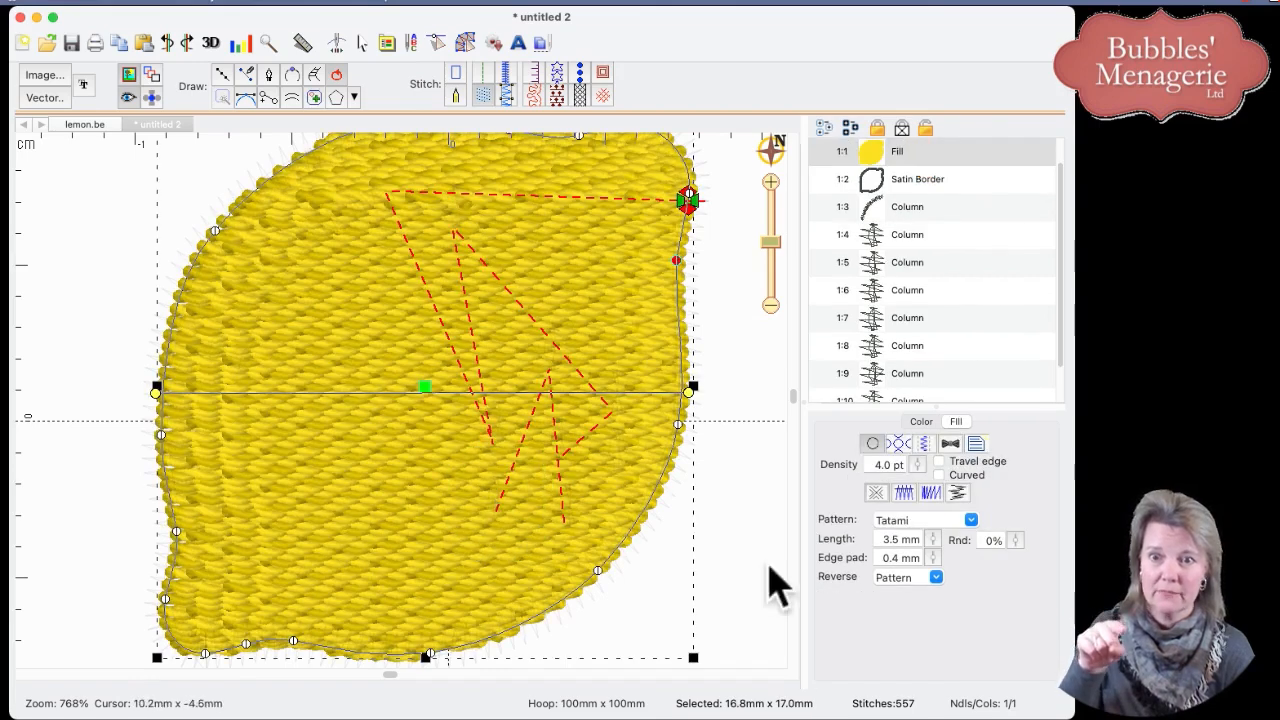
left_click(766, 586)
left_click(487, 503)
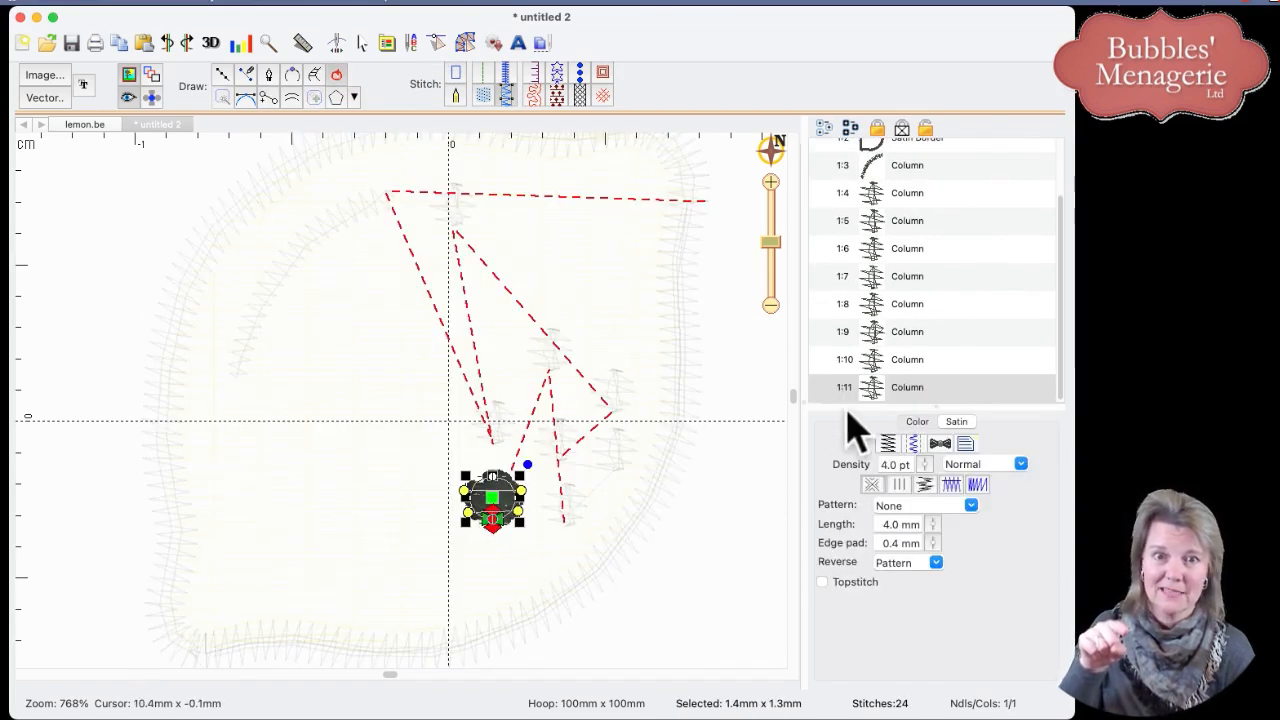
left_click_drag(868, 390, 883, 263)
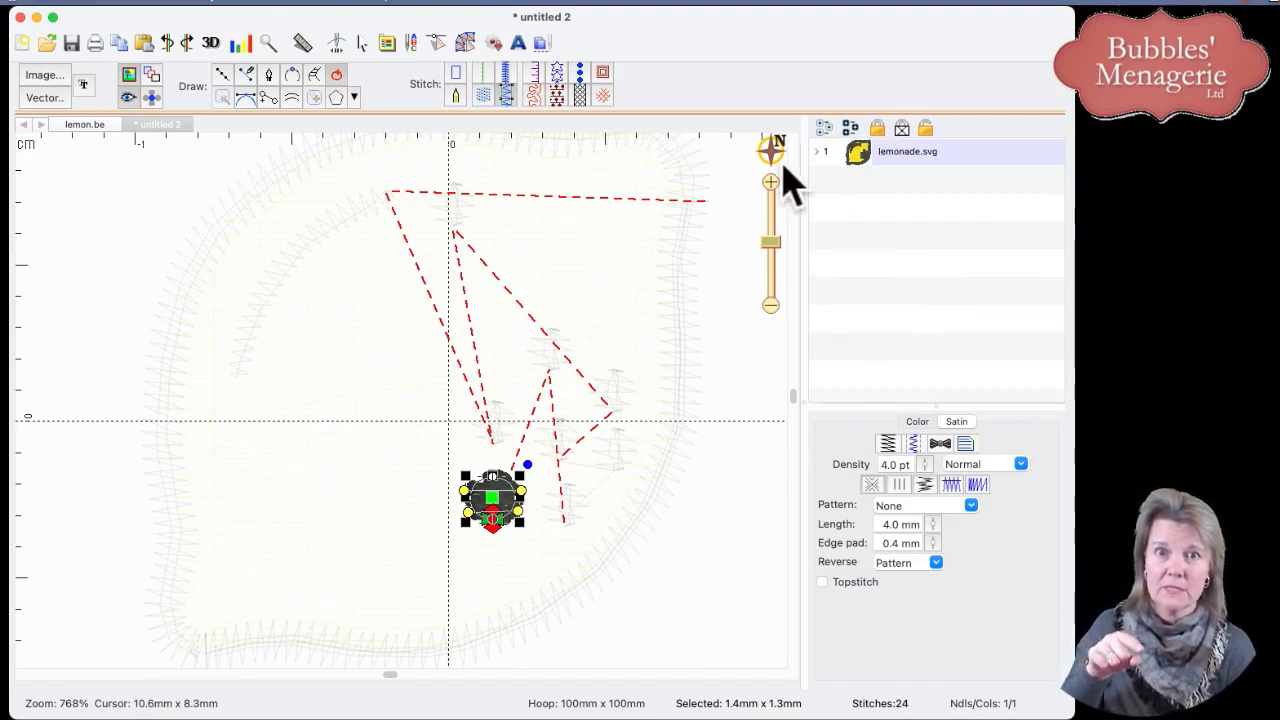
Step: Expand the lemonade.svg group, enlarge the object list to show all its columns, and review the cluster's jump lines
left_click(817, 152)
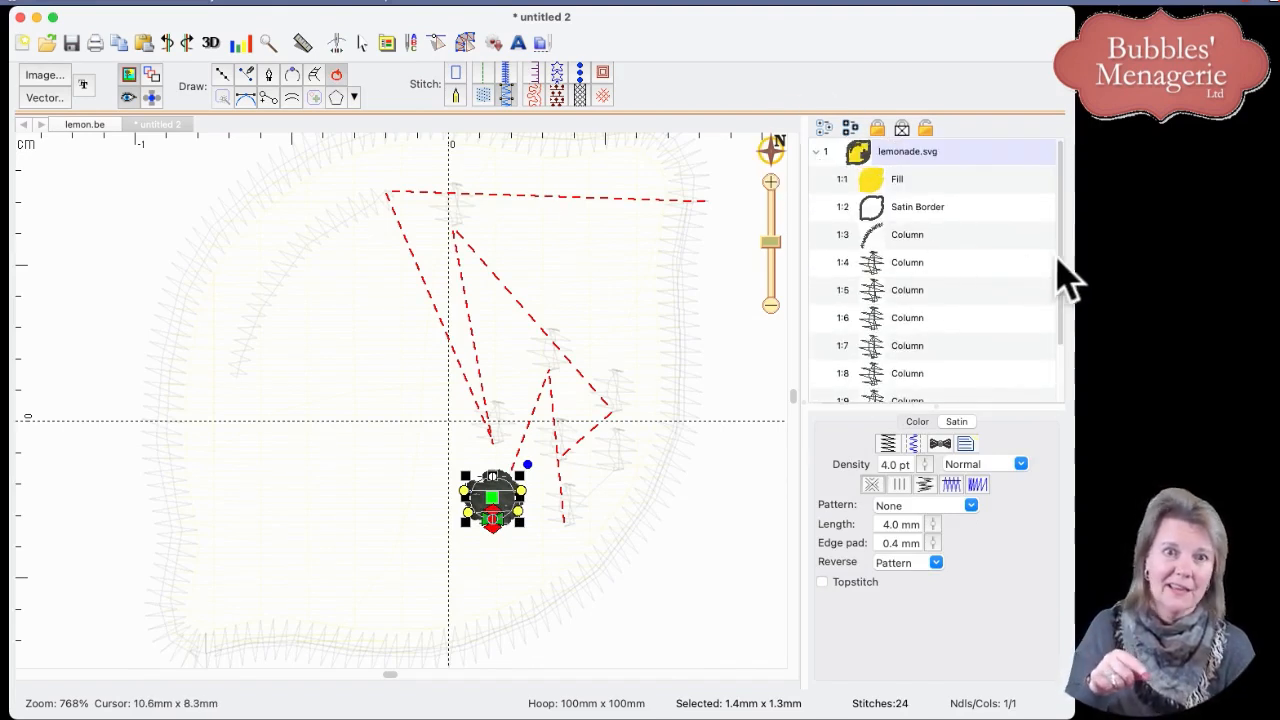
left_click_drag(1008, 405, 1008, 478)
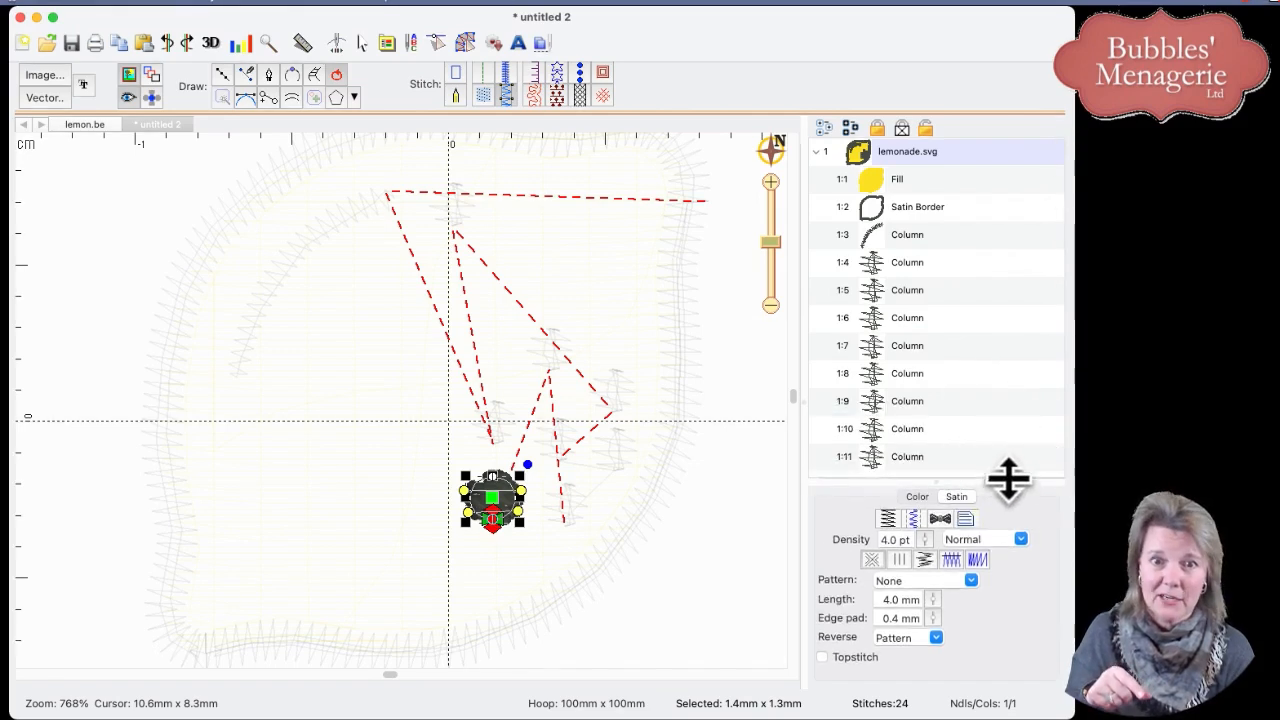
left_click(882, 322)
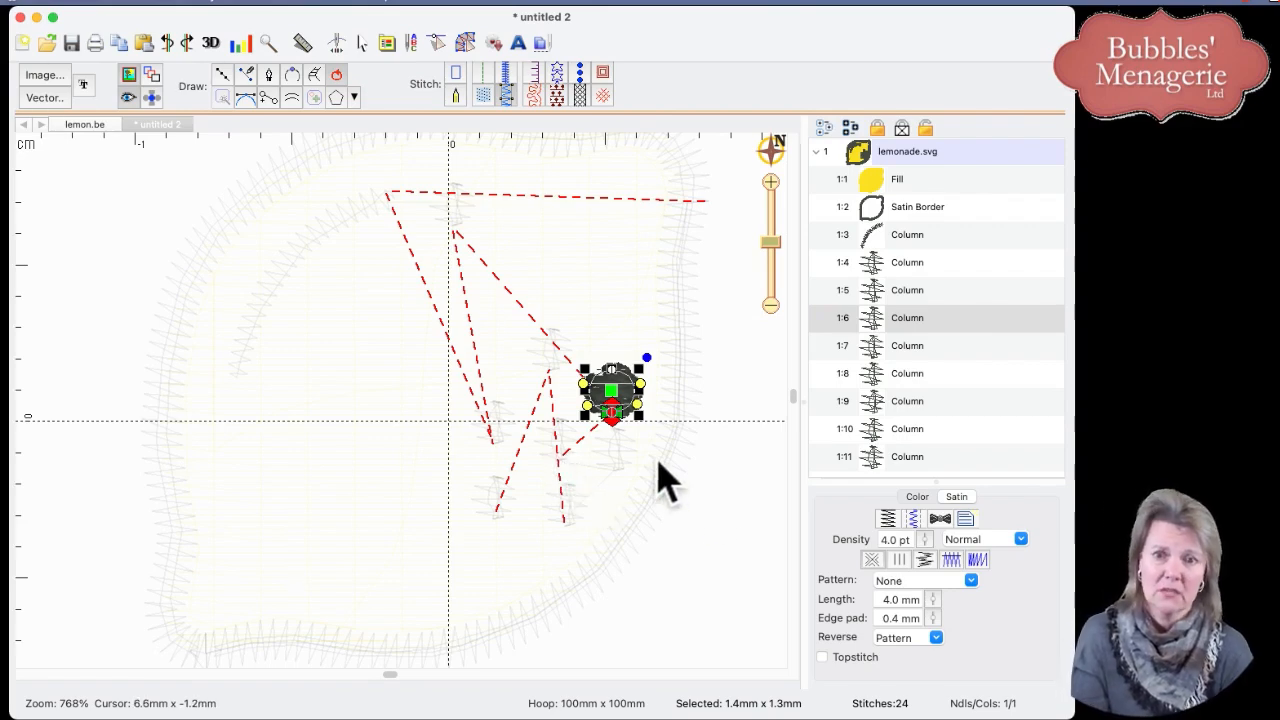
left_click(717, 530)
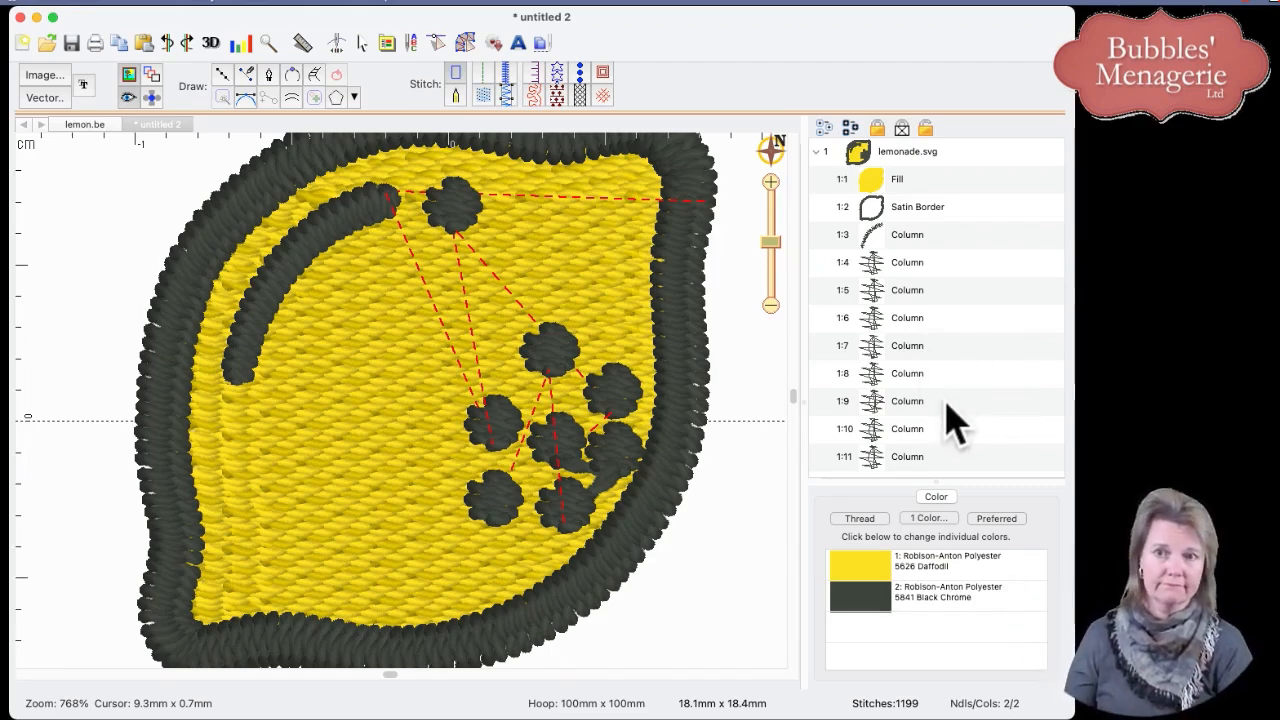
left_click(746, 562)
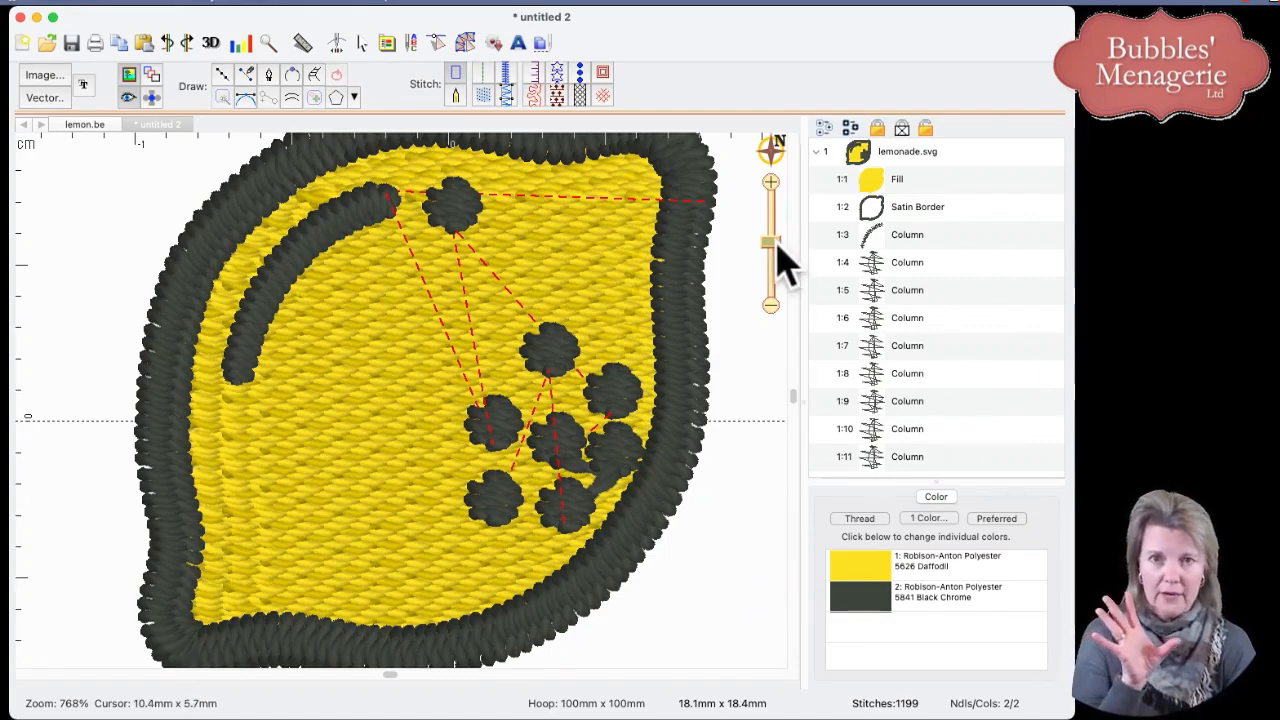
Step: Add a circular patch edge around the whole lemon design
left_click_drag(772, 245, 776, 260)
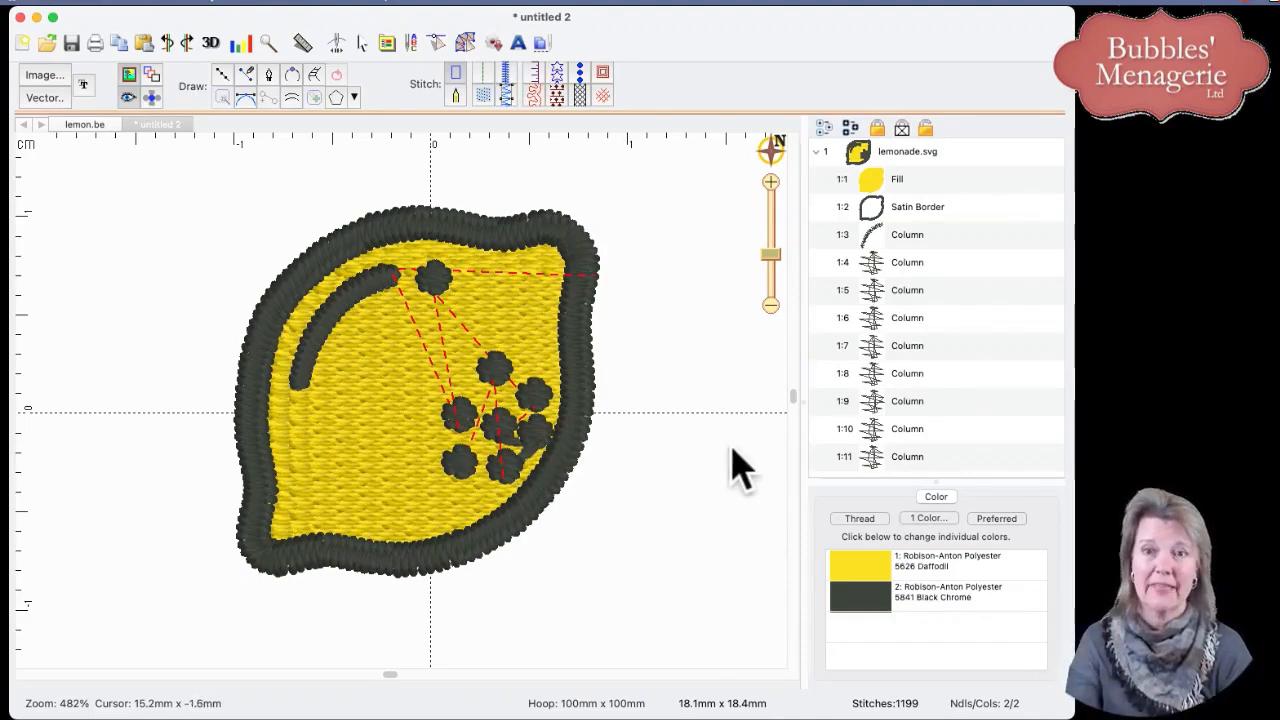
left_click_drag(769, 258, 782, 292)
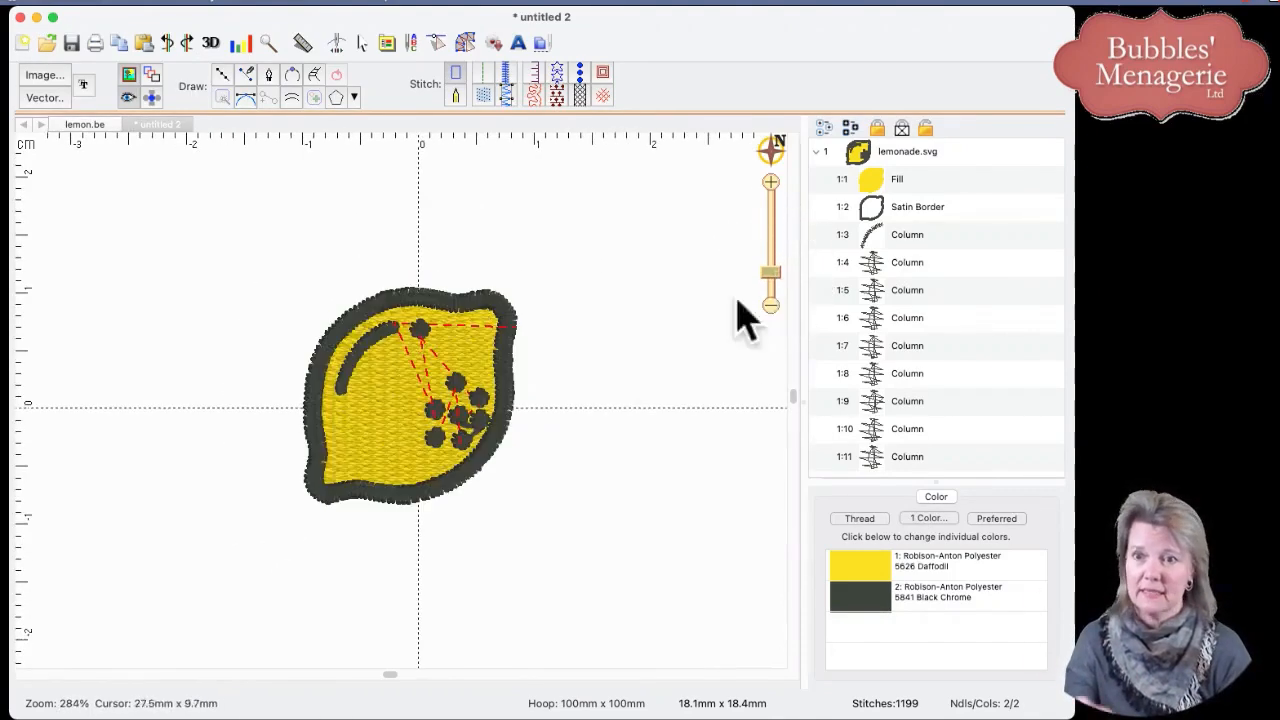
left_click(205, 5)
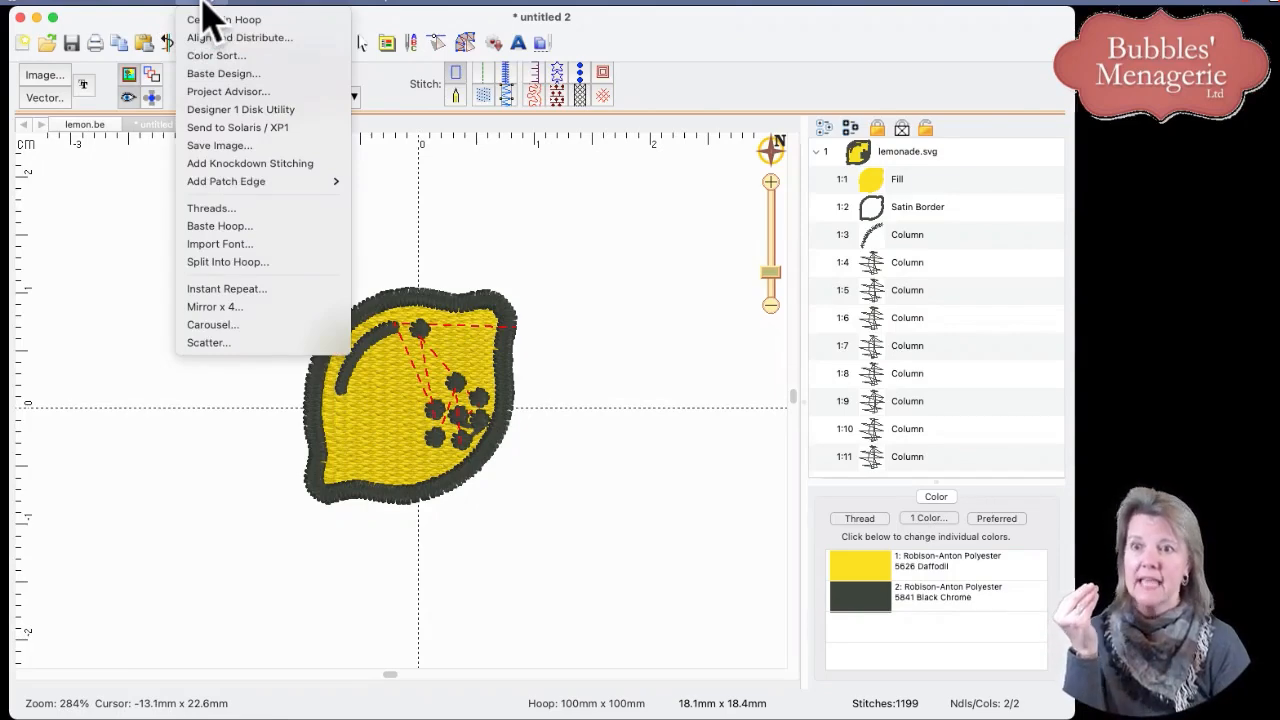
mouse_move(230, 183)
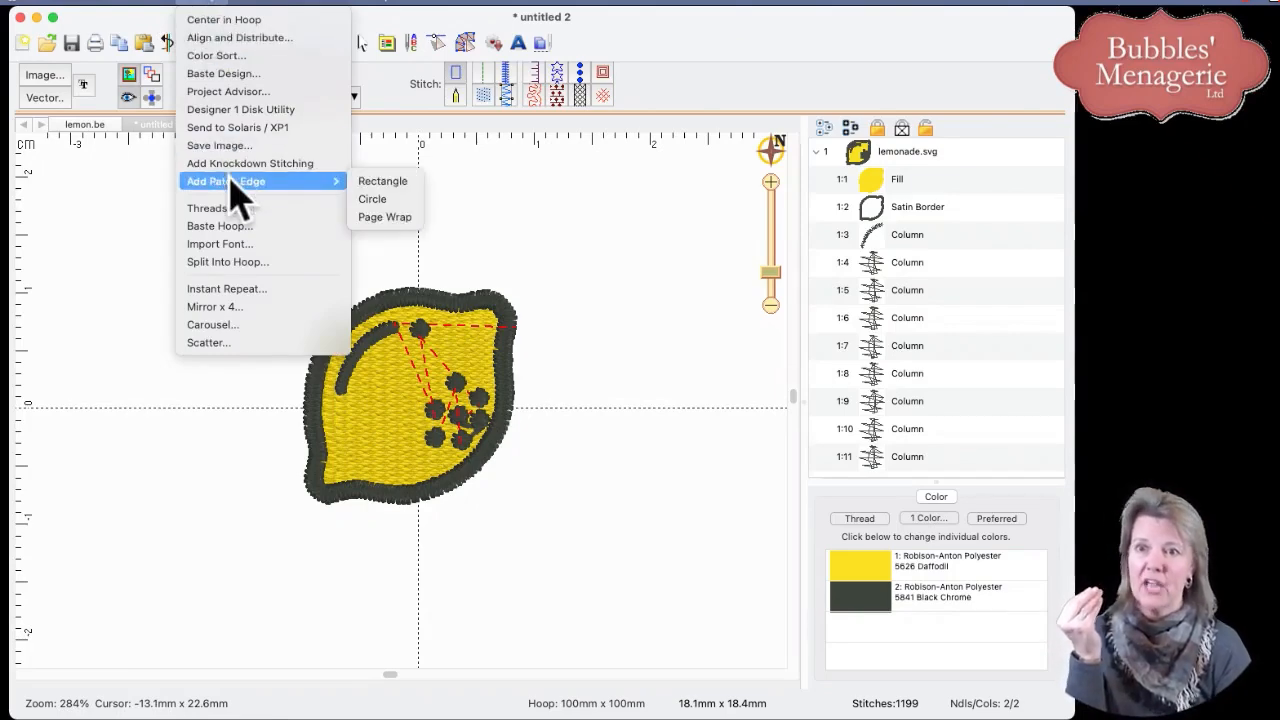
left_click(383, 205)
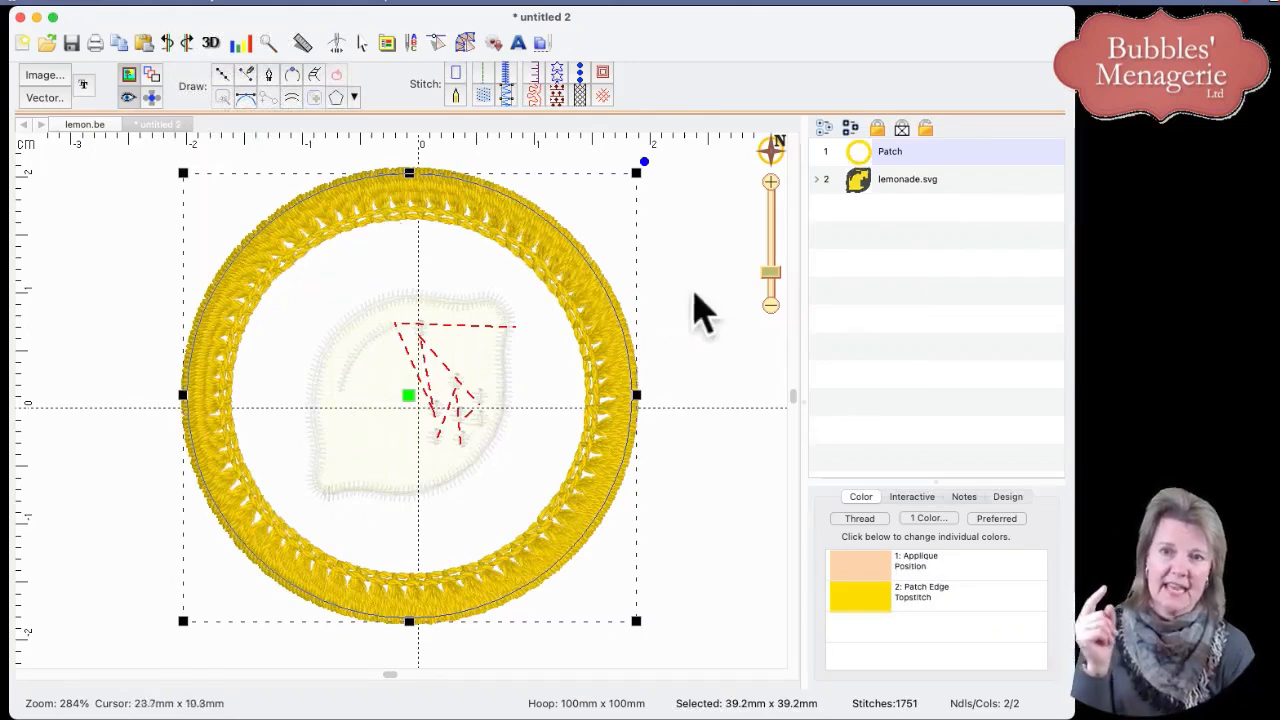
left_click(677, 366)
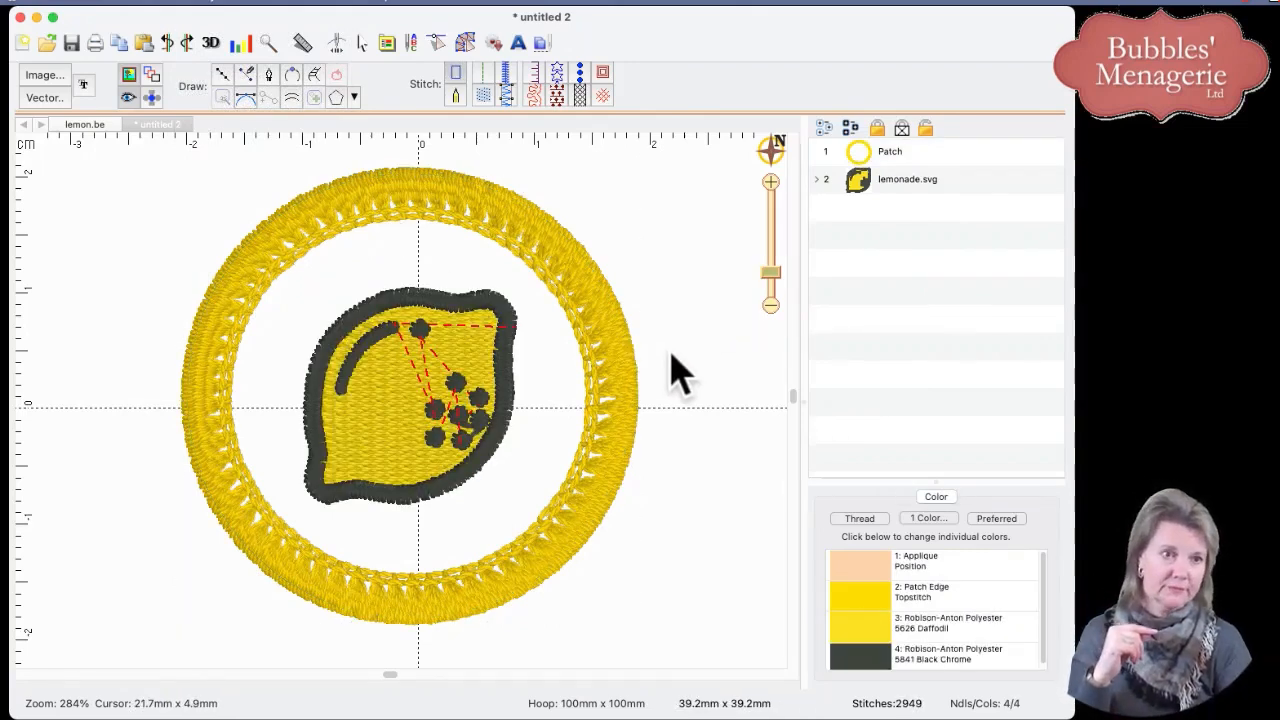
Step: Shrink the circular patch edge around the lemon to about 32.8 mm across
left_click(852, 160)
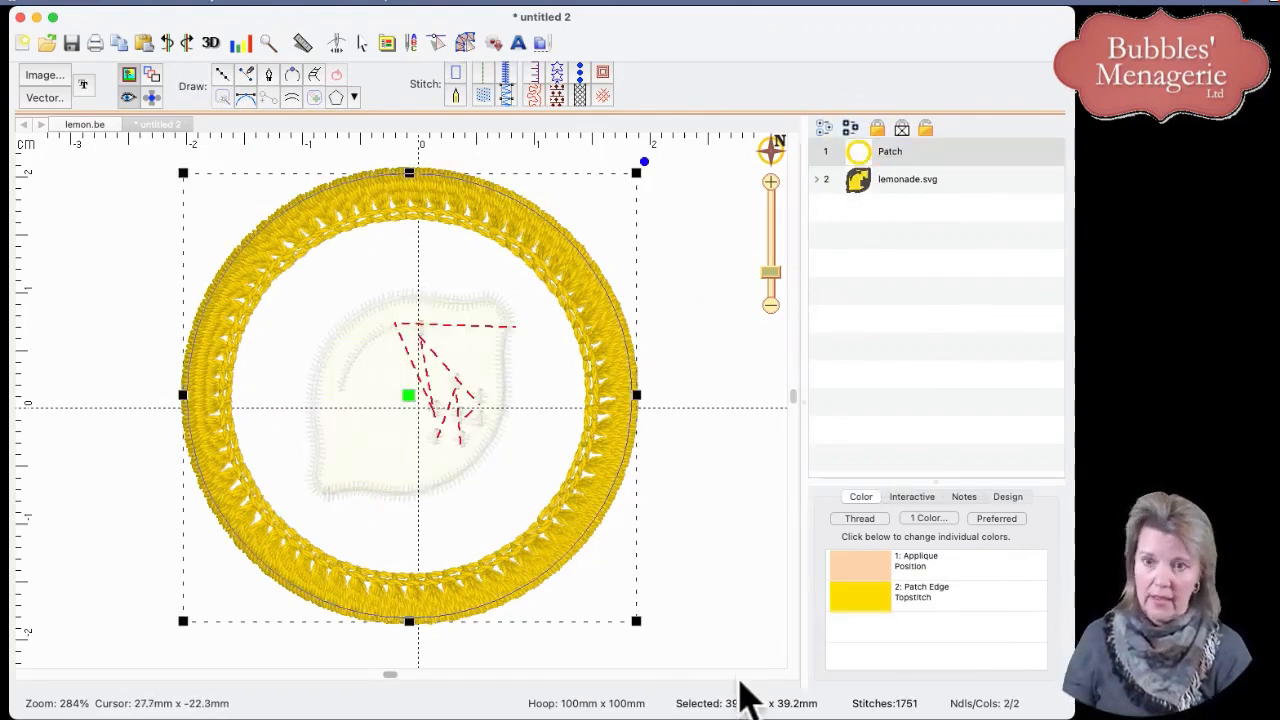
left_click_drag(638, 620, 531, 523)
left_click(664, 557)
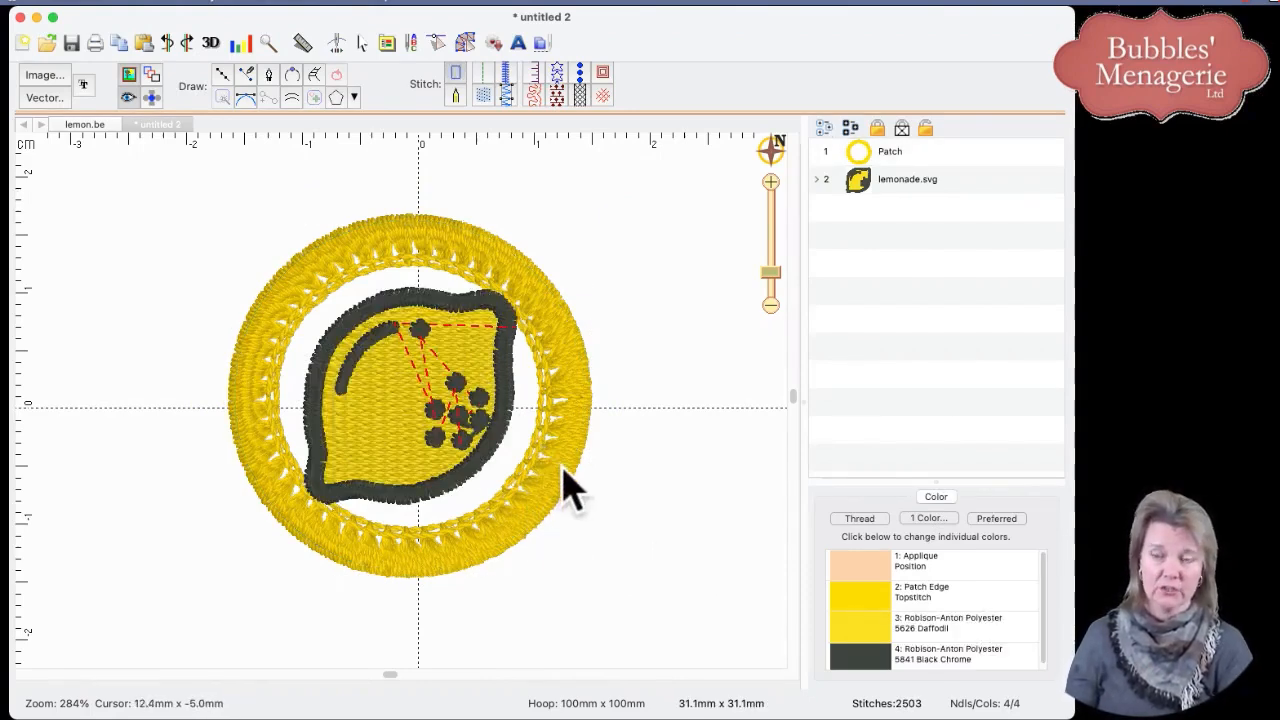
left_click(884, 158)
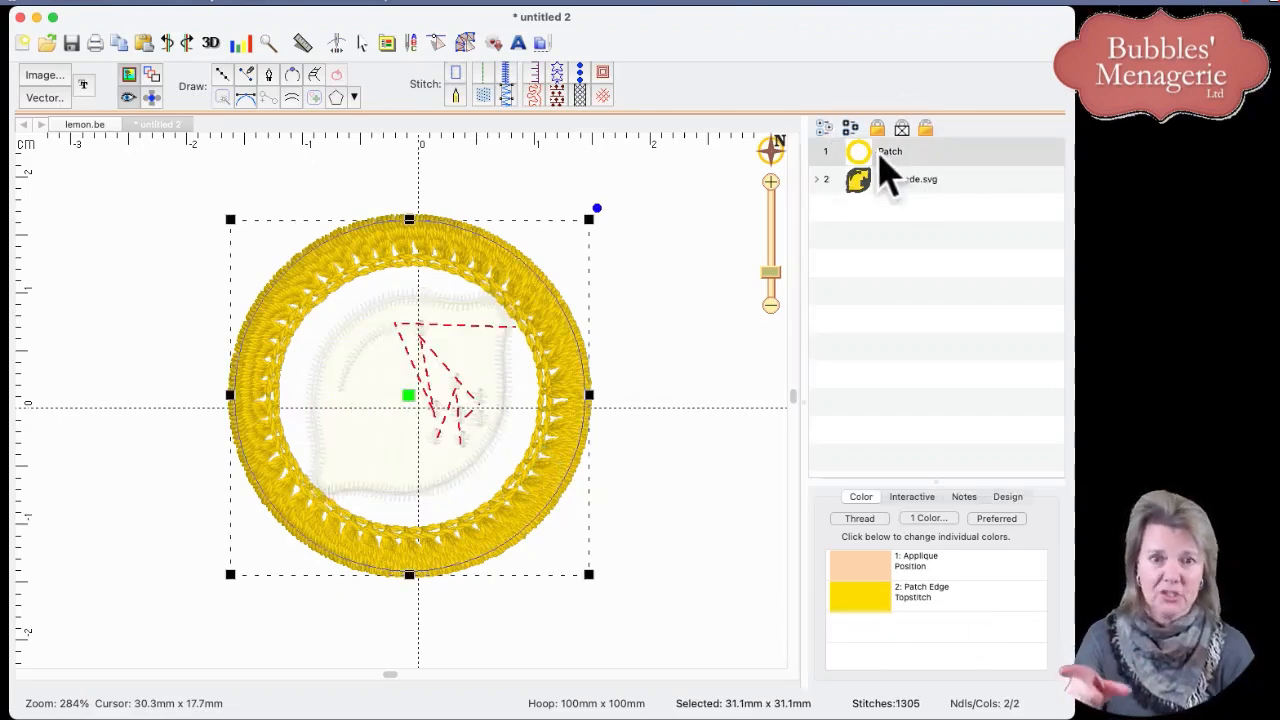
left_click_drag(943, 486, 930, 327)
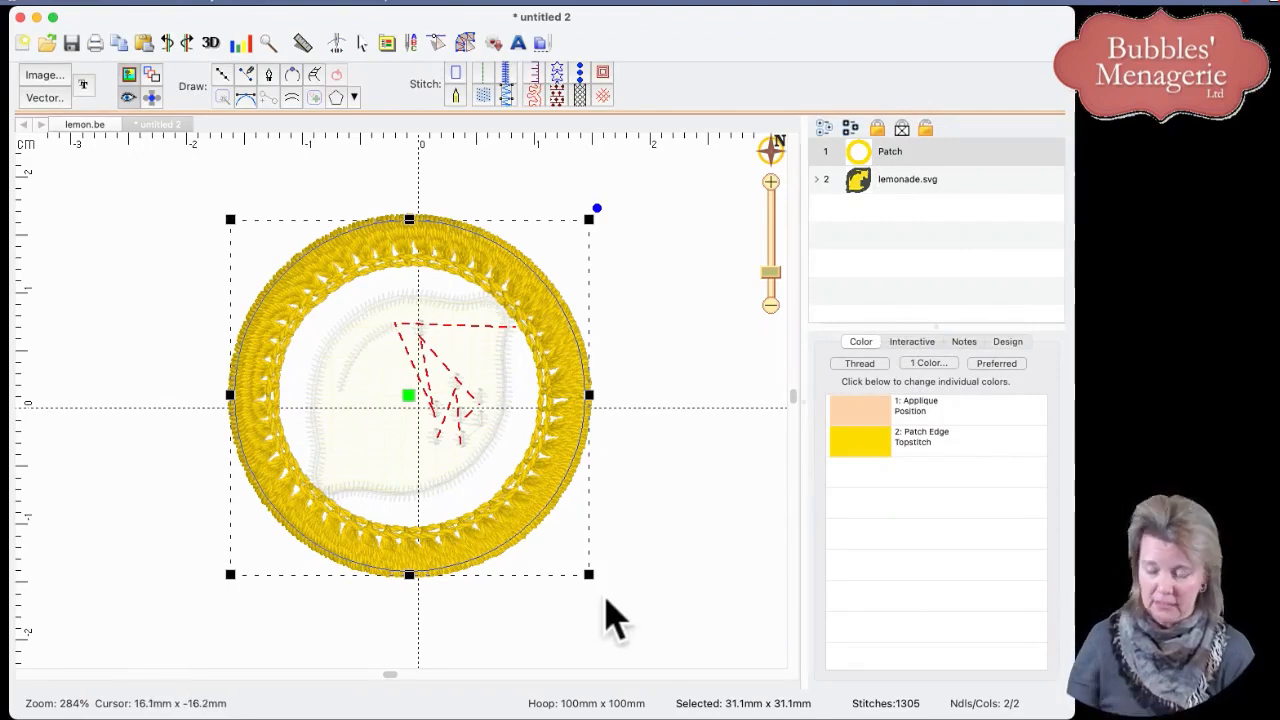
mouse_move(589, 575)
left_mouse_down()
mouse_move(609, 592)
mouse_move(601, 585)
left_mouse_up()
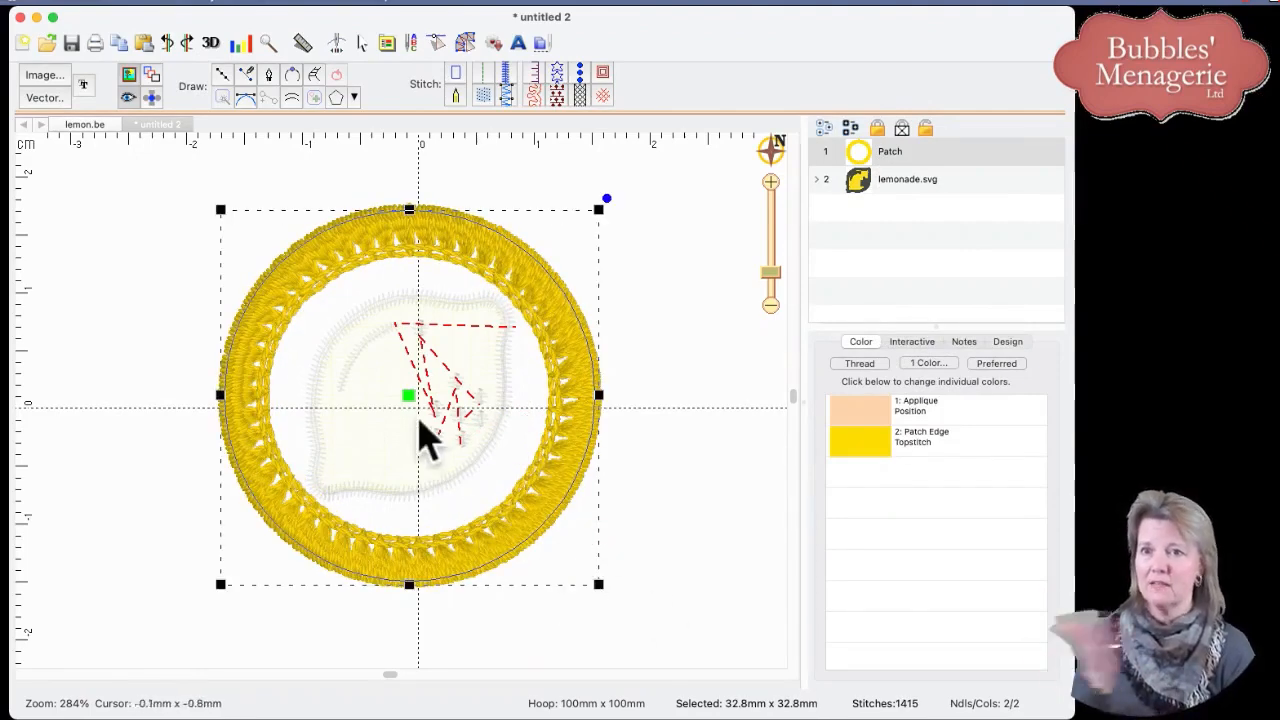
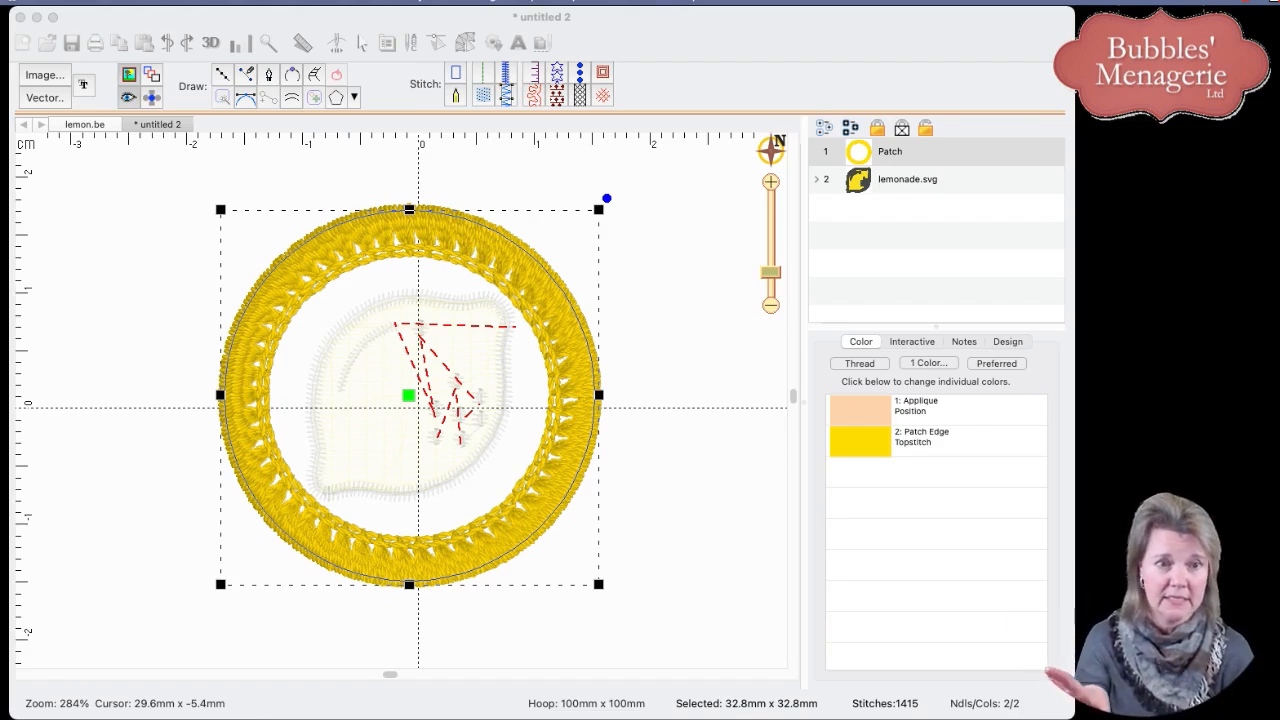
Step: Set the patch's material to Create using fill and disable its Position run
left_click(868, 158)
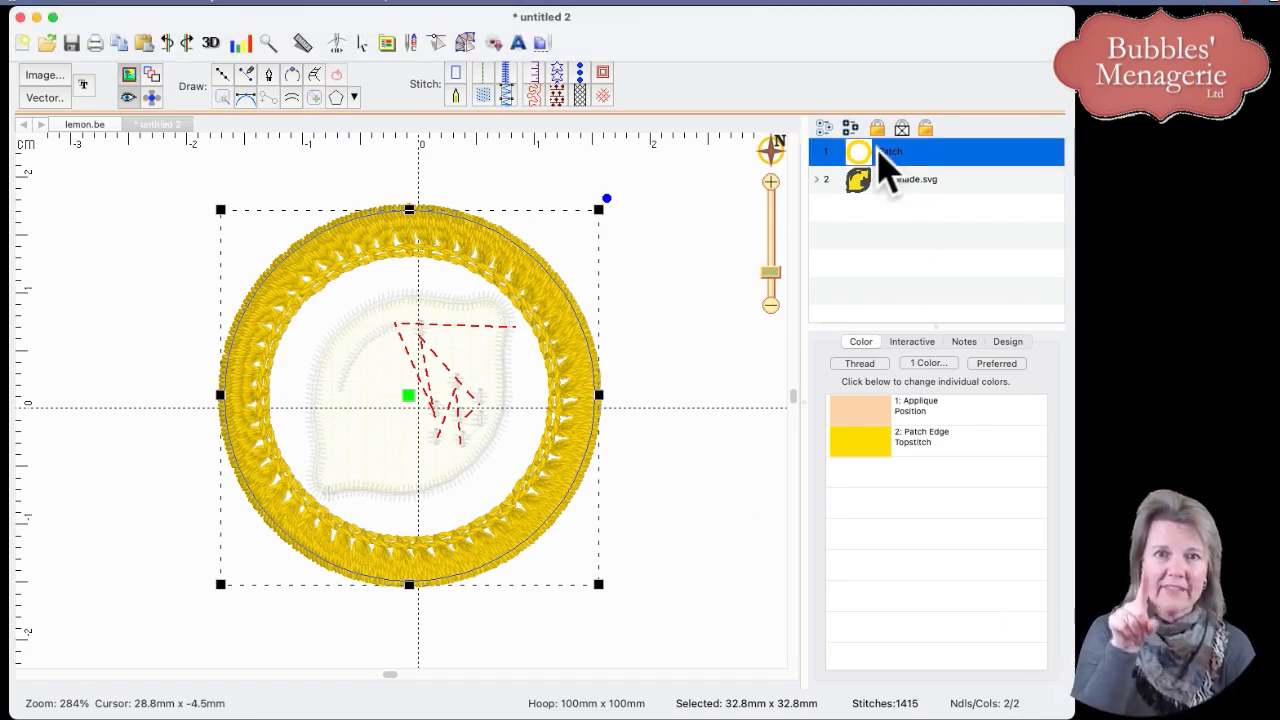
left_click(913, 341)
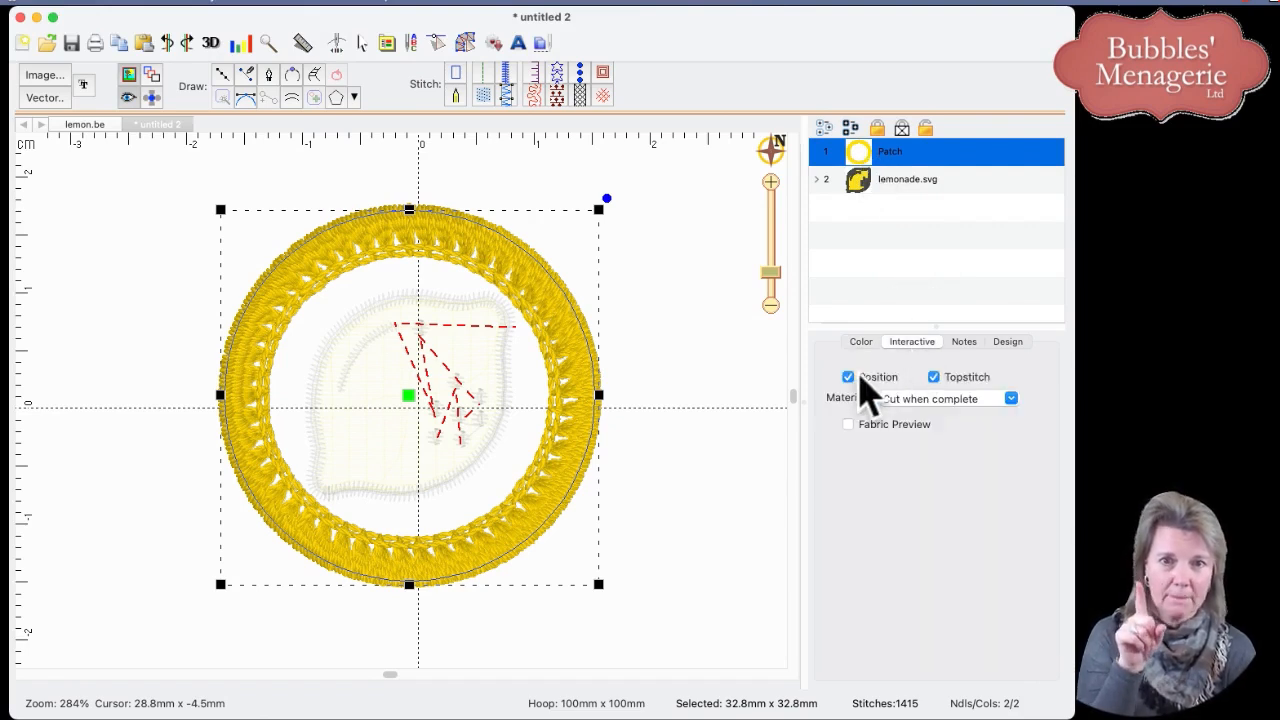
left_click(1010, 400)
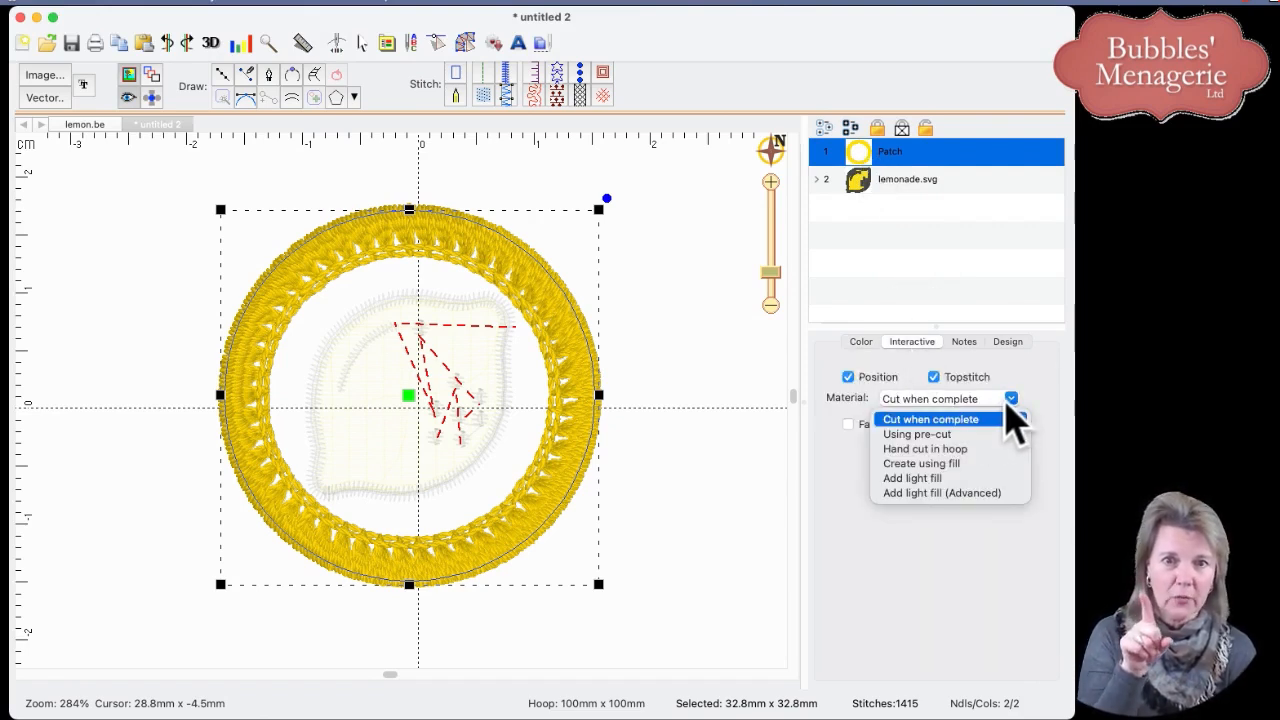
left_click(940, 464)
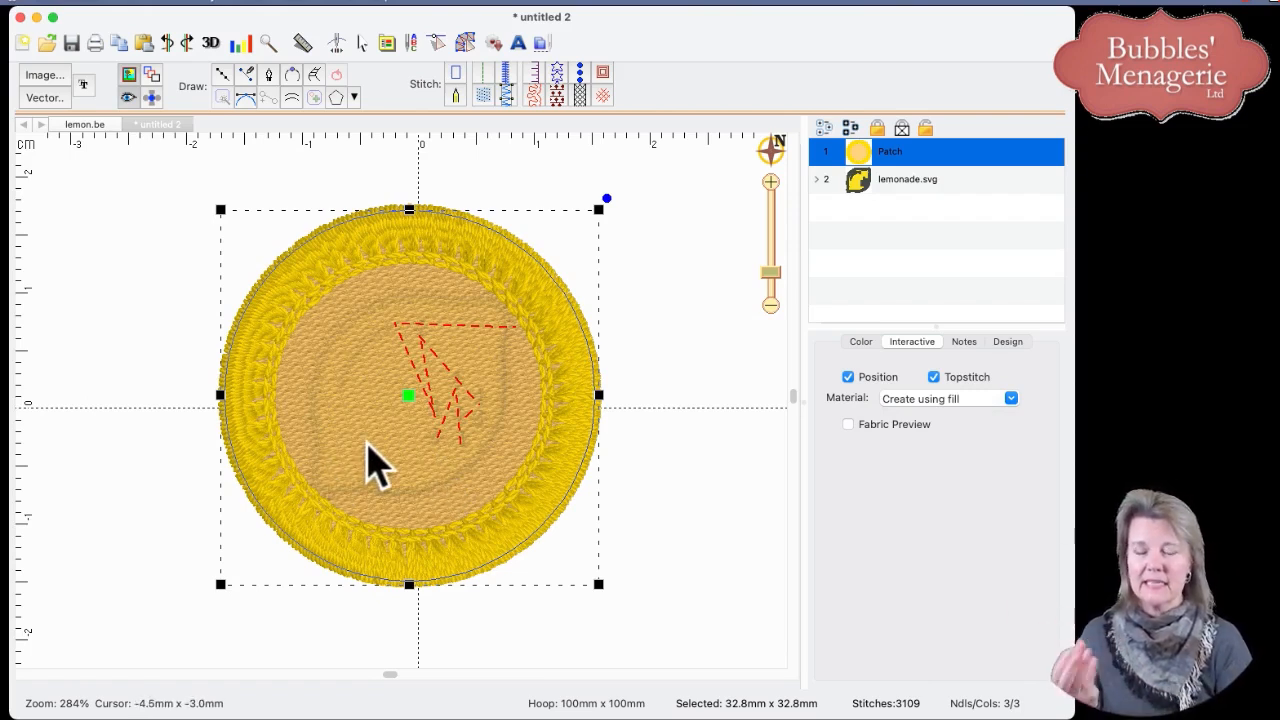
left_click(849, 378)
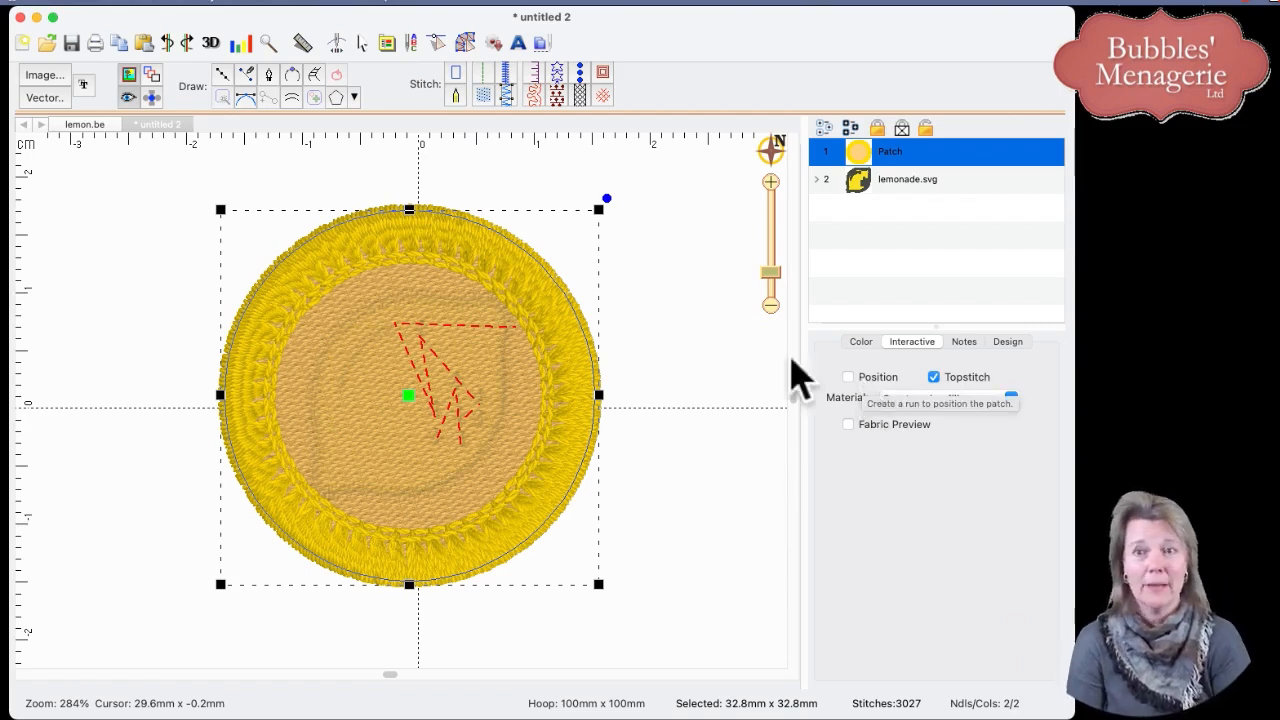
Step: Recolor the patch's applique material fill with Robison-Anton Polyester 5745 M.D. Green
left_click(860, 343)
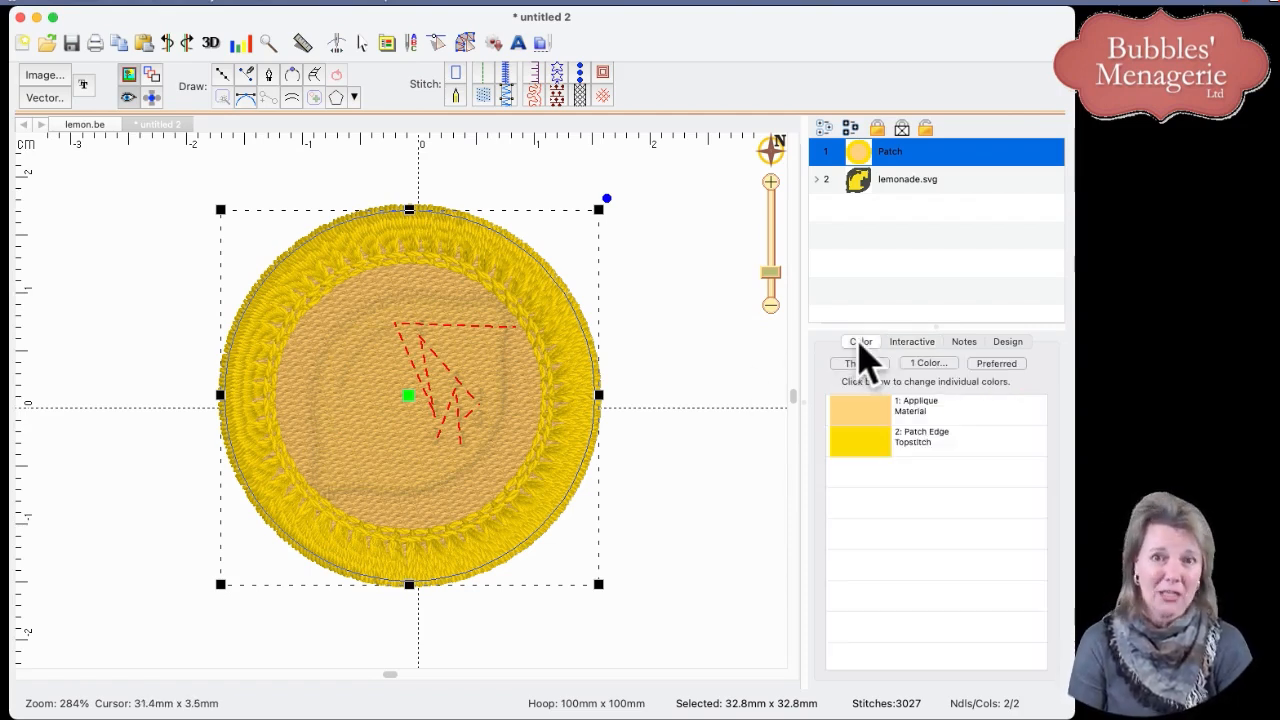
left_click(868, 428)
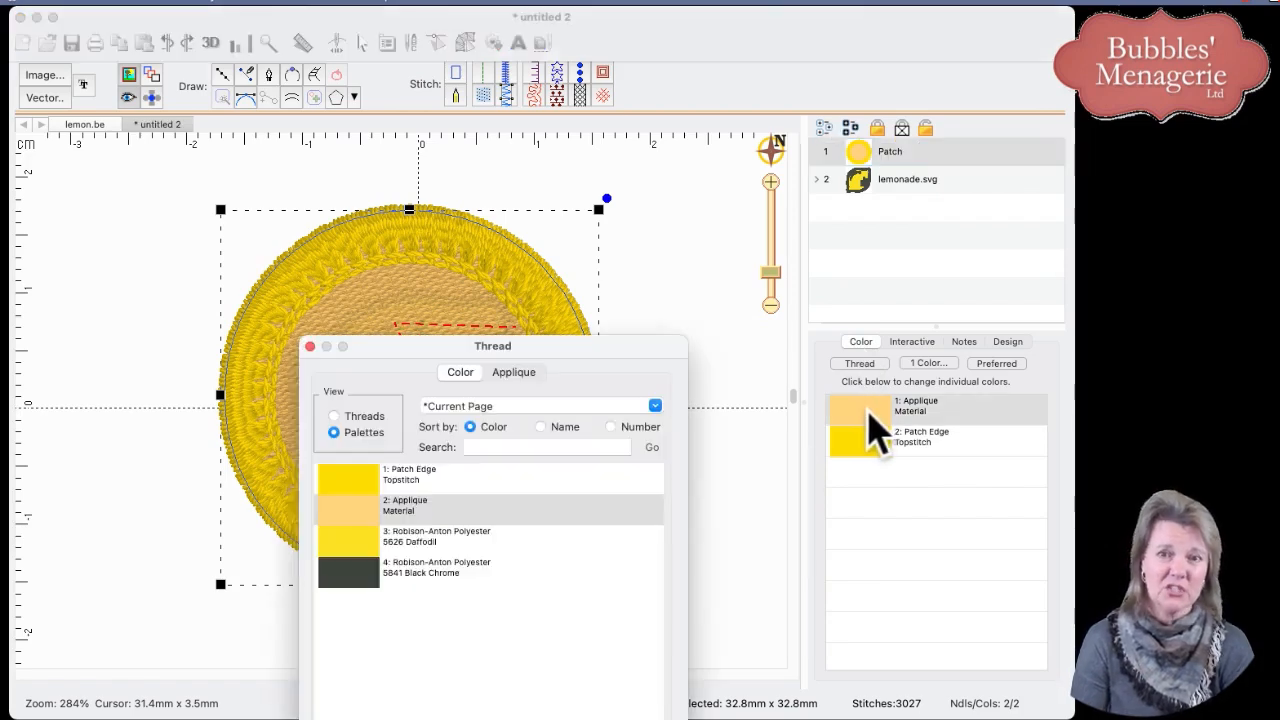
left_click(335, 418)
left_click_drag(414, 364, 485, 146)
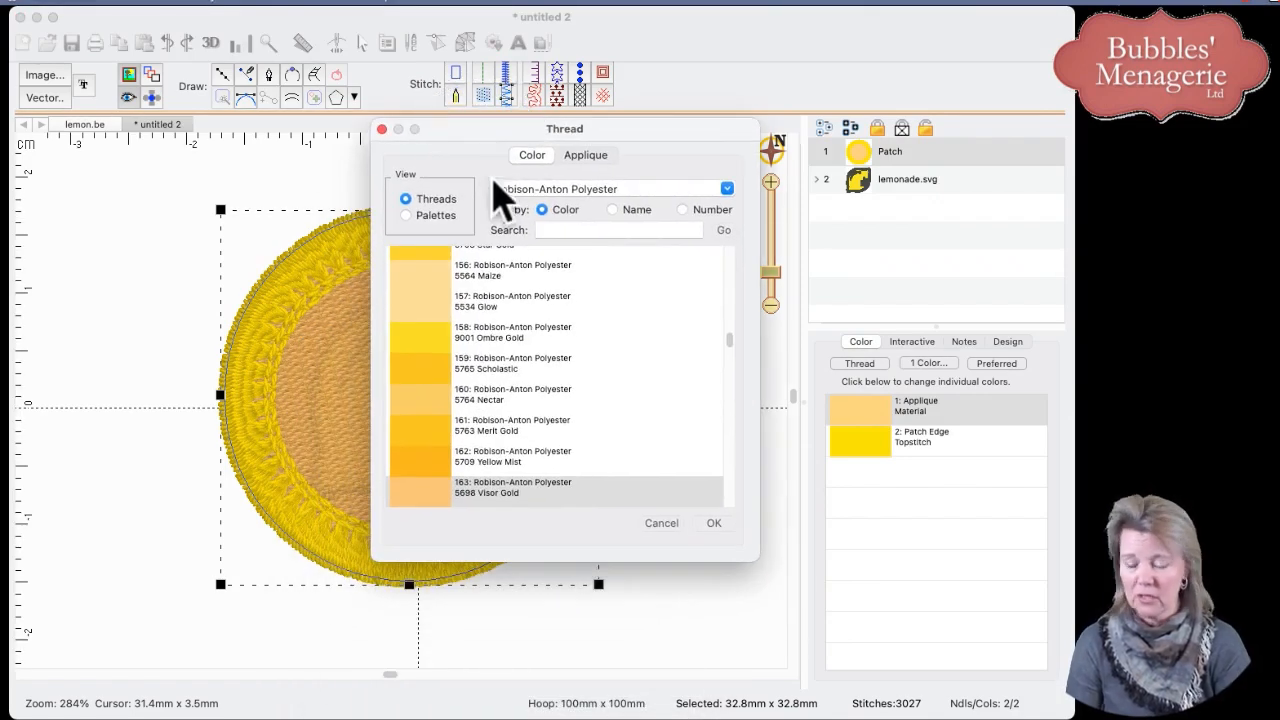
left_click_drag(732, 362, 731, 443)
left_click(396, 284)
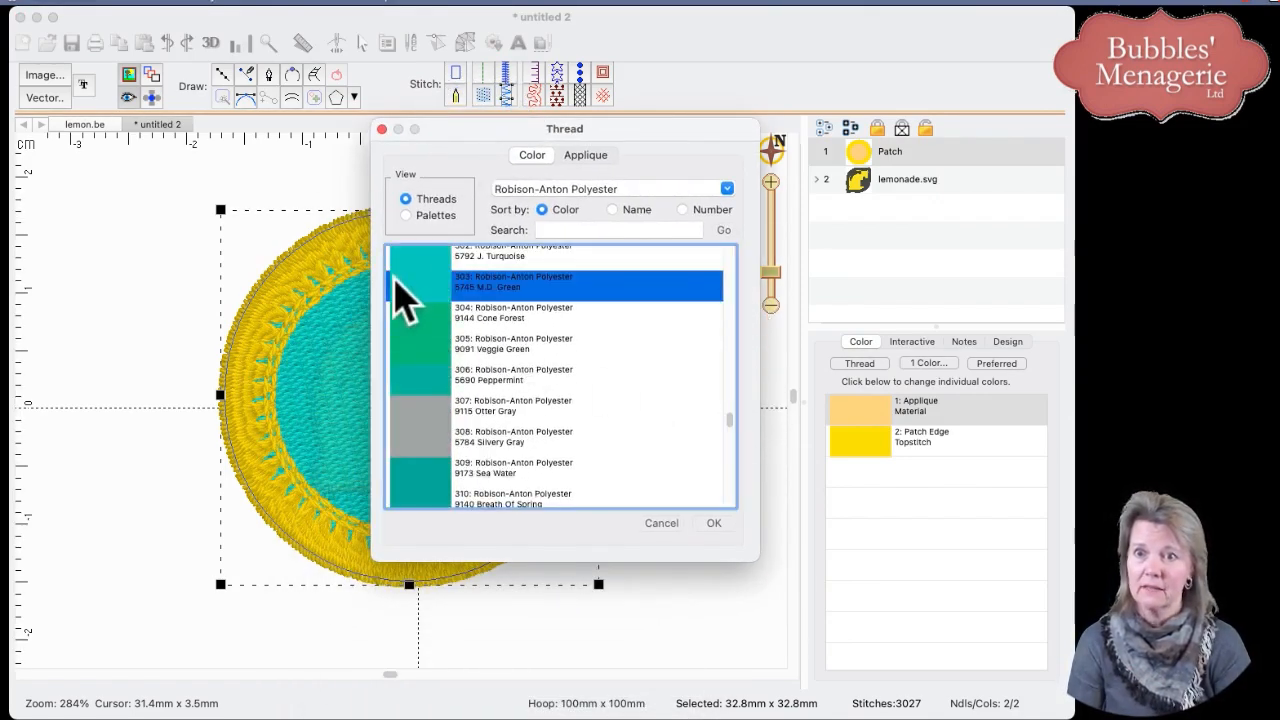
left_click(712, 522)
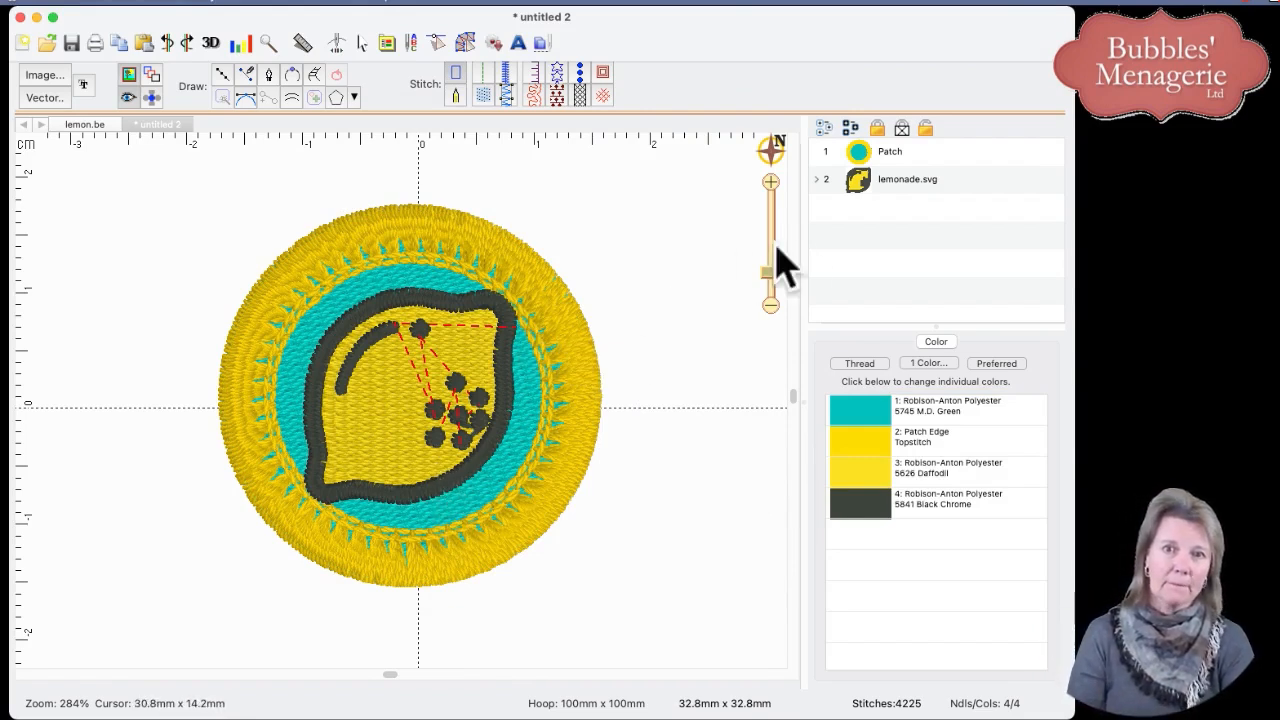
Step: Recolor the patch edge topstitch with Robison-Anton Polyester 9054 Blue Fringe
left_click(868, 440)
left_click_drag(682, 238, 681, 350)
left_click(392, 280)
left_click(665, 422)
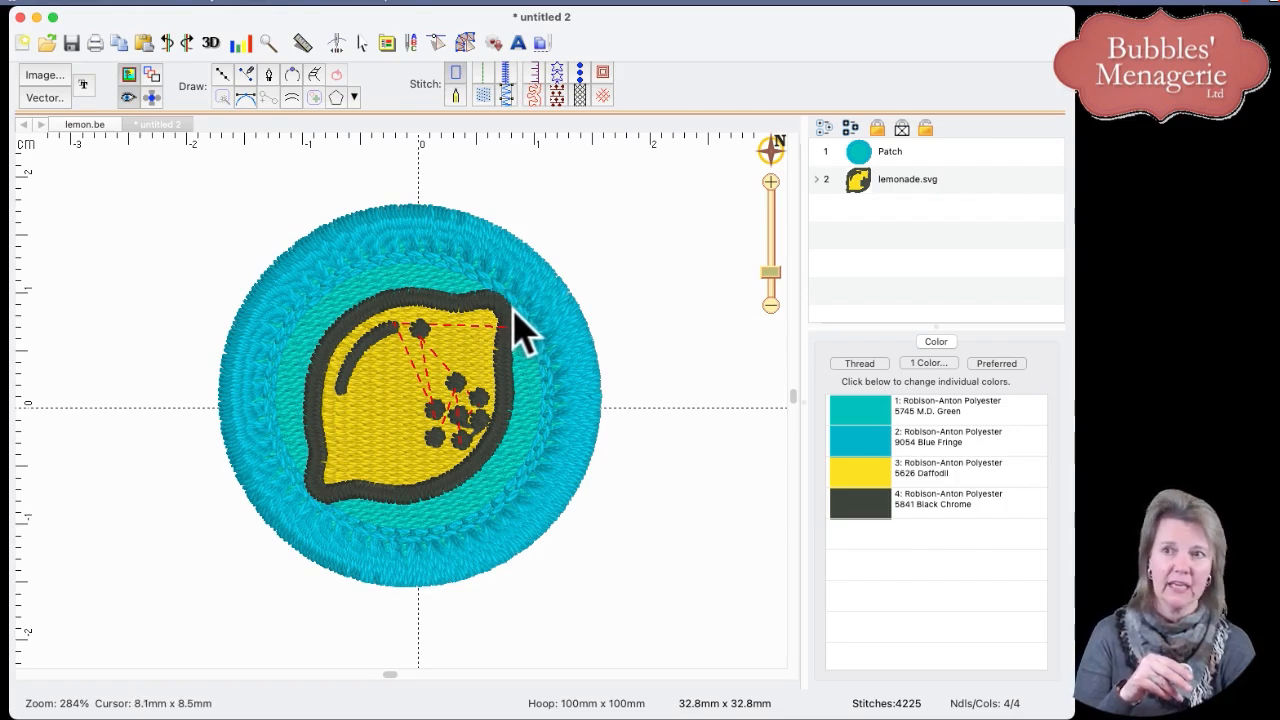
Step: Compare the design with the lemon.be patch and enlarge the circular patch around the lemon to about 34.8 mm across
left_click(100, 125)
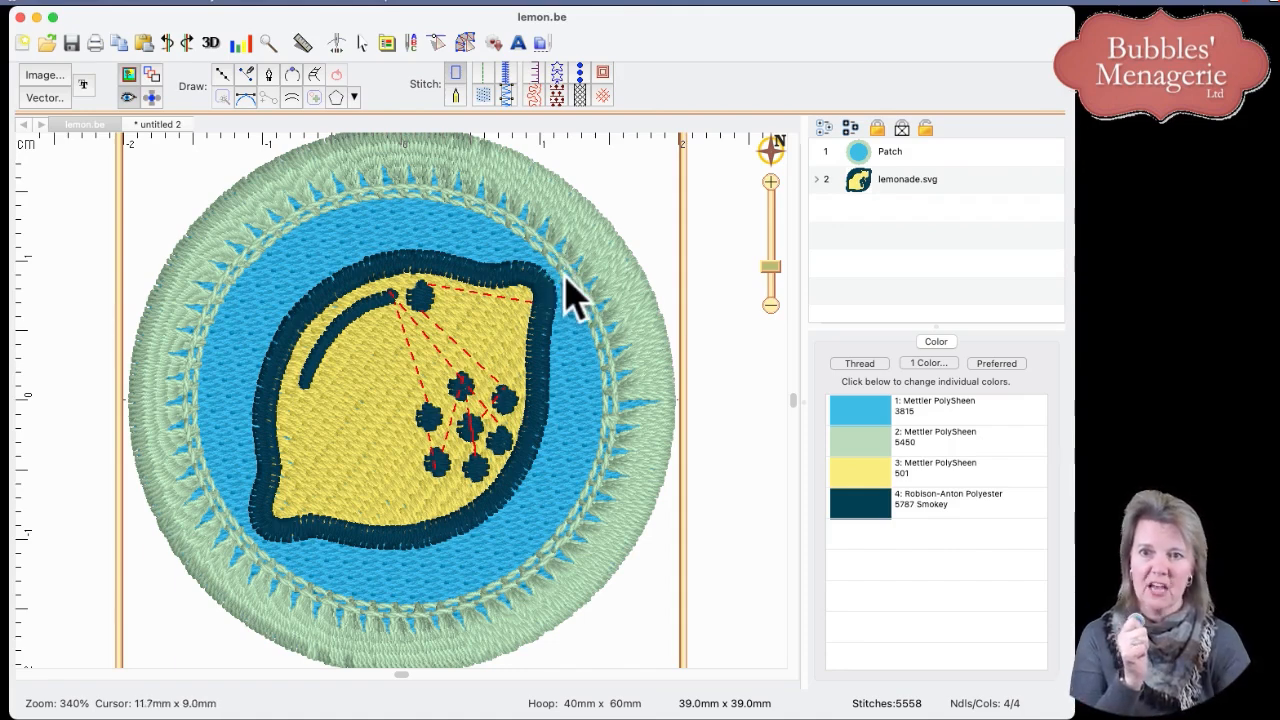
left_click(157, 126)
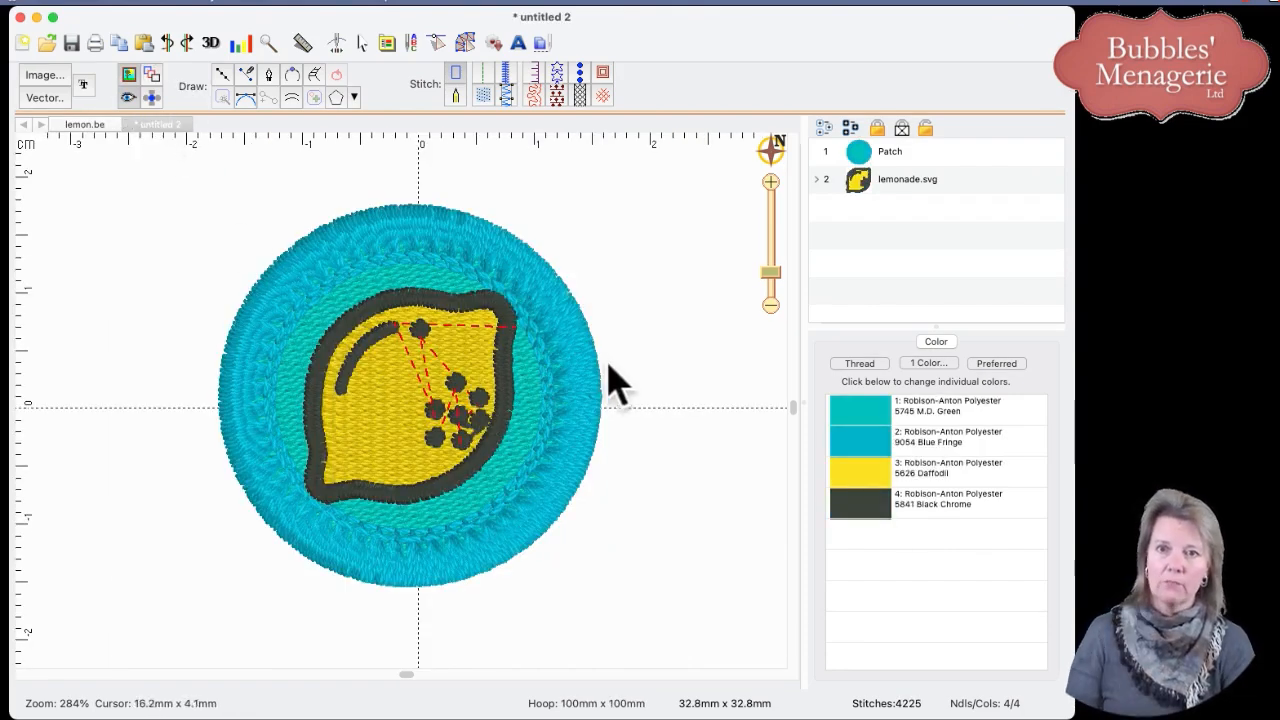
left_click(858, 150)
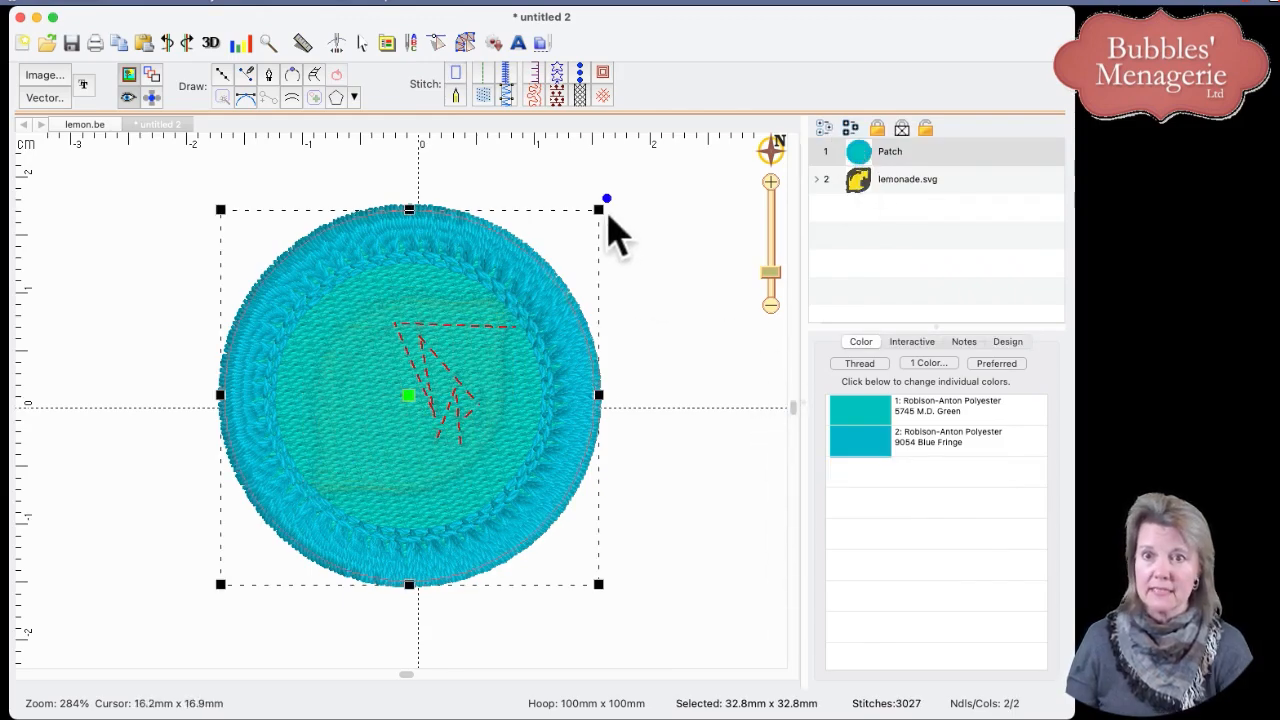
left_click_drag(598, 209, 603, 203)
left_click(700, 305)
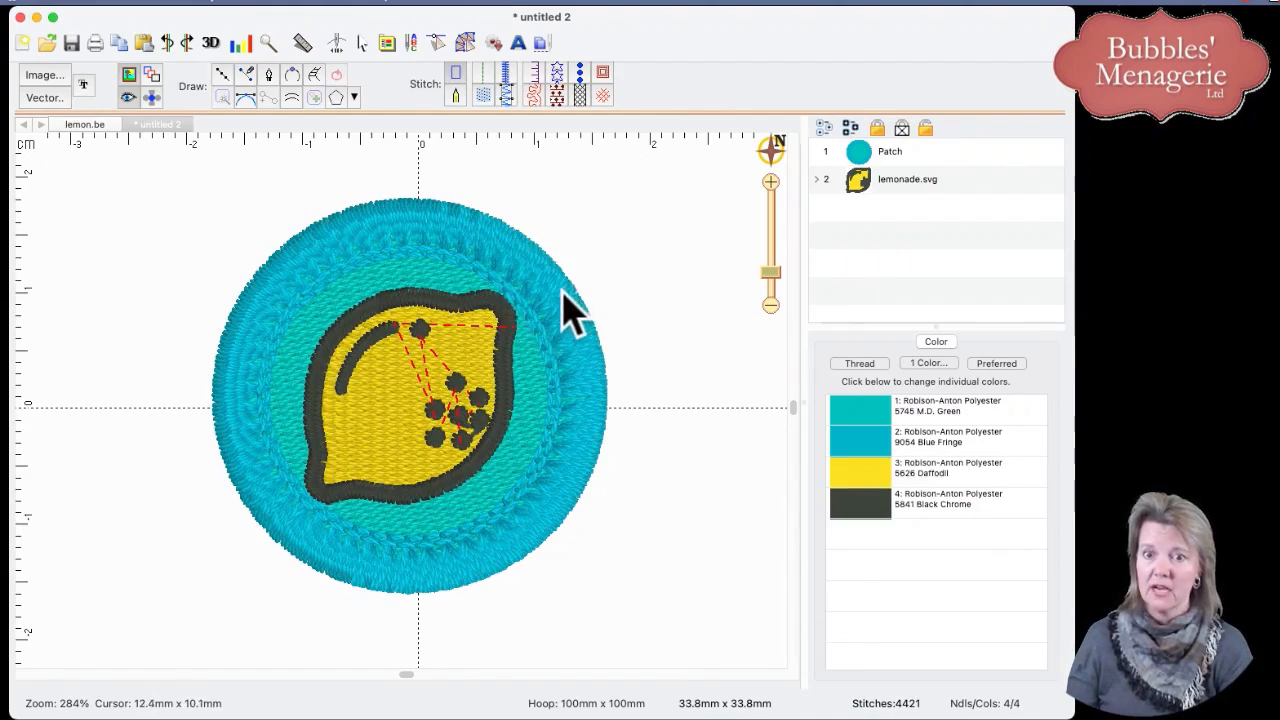
left_click(858, 153)
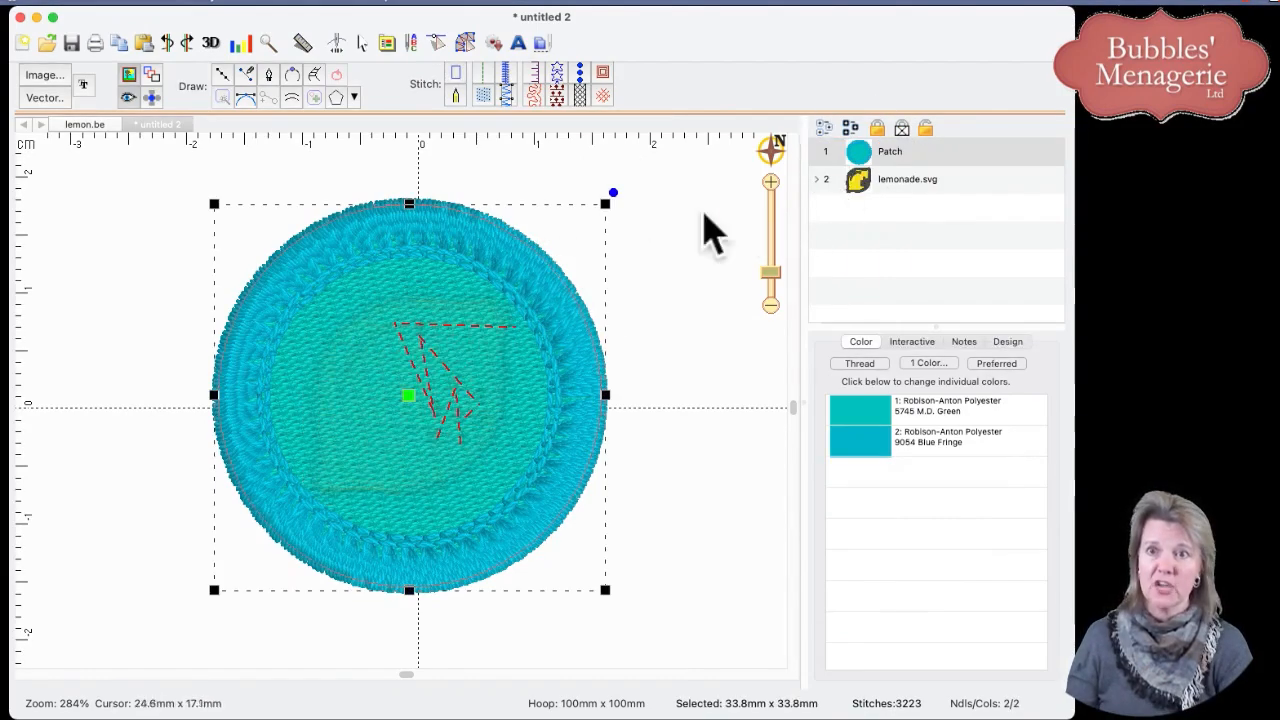
left_click_drag(605, 204, 610, 198)
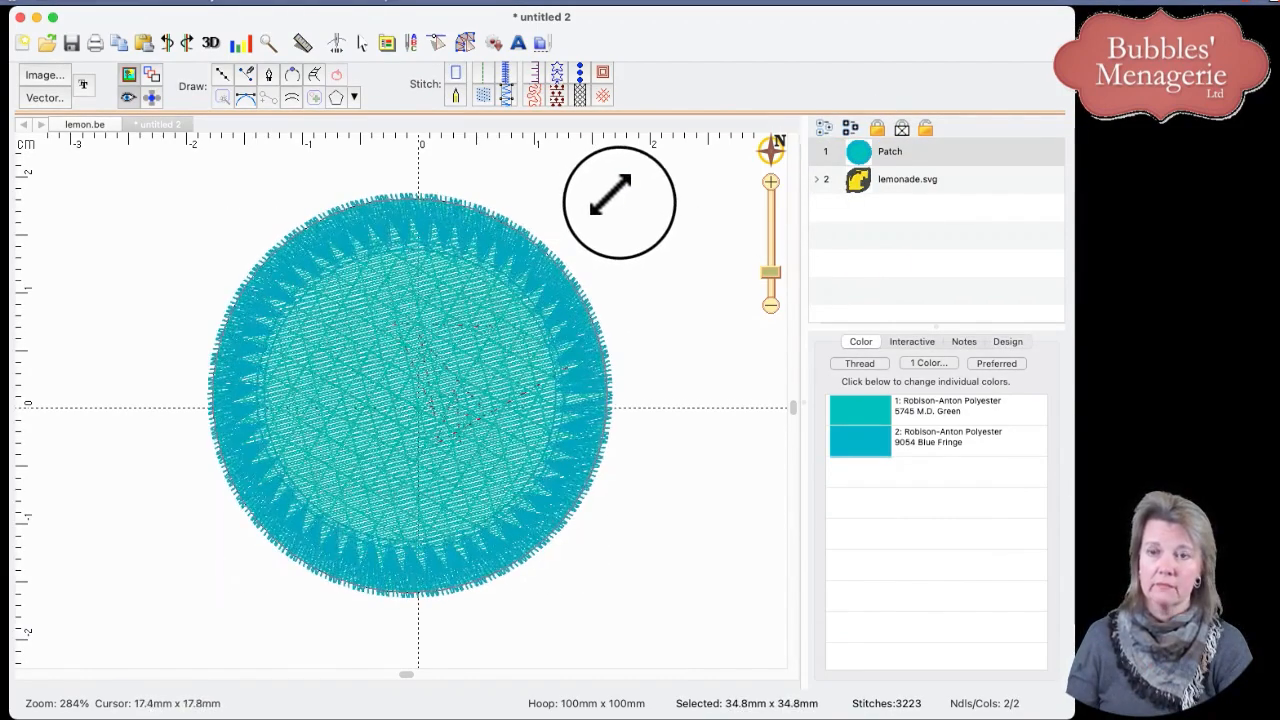
left_click(700, 298)
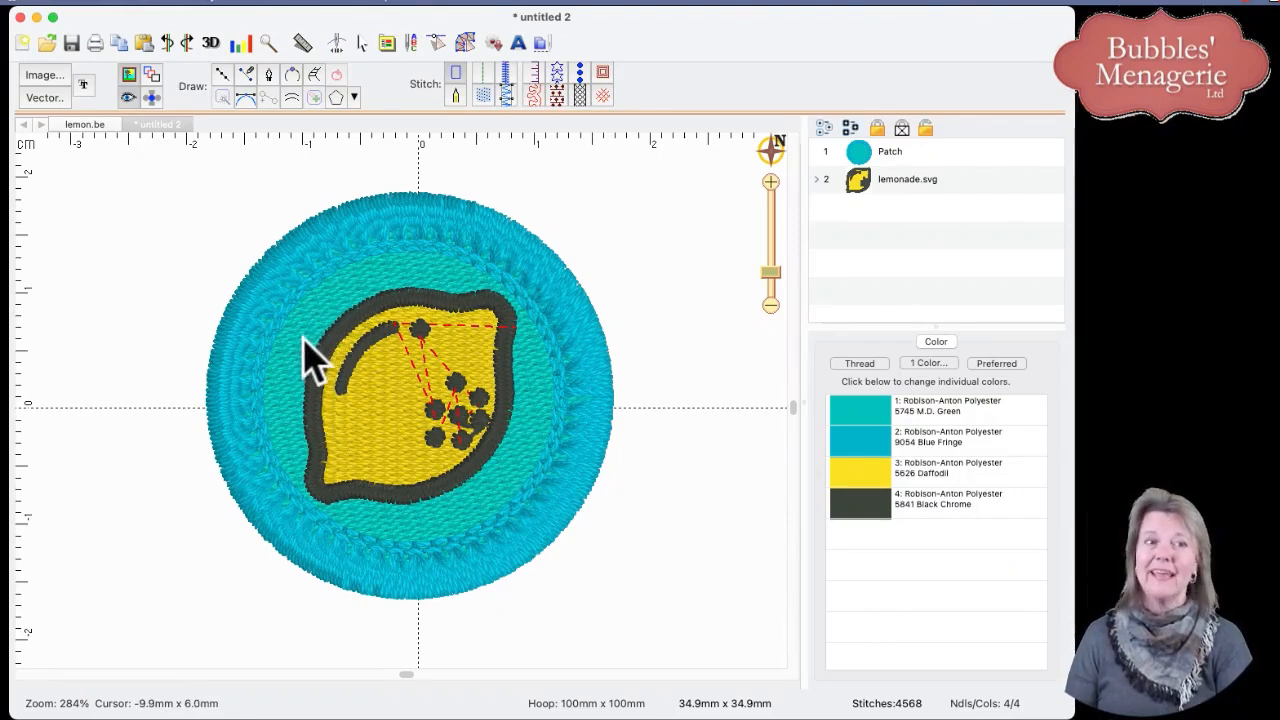
Step: Remove the lemonade.svg group to view the bare patch, and restore the group
left_click(860, 188)
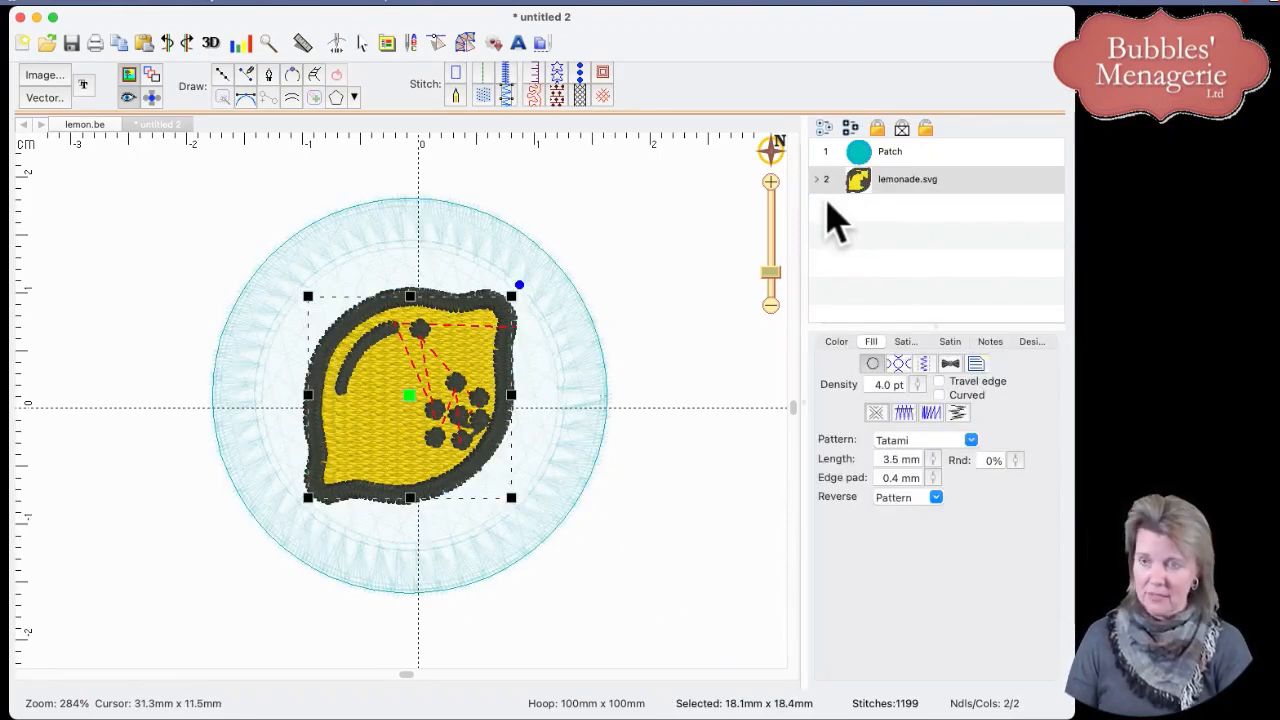
key("Delete")
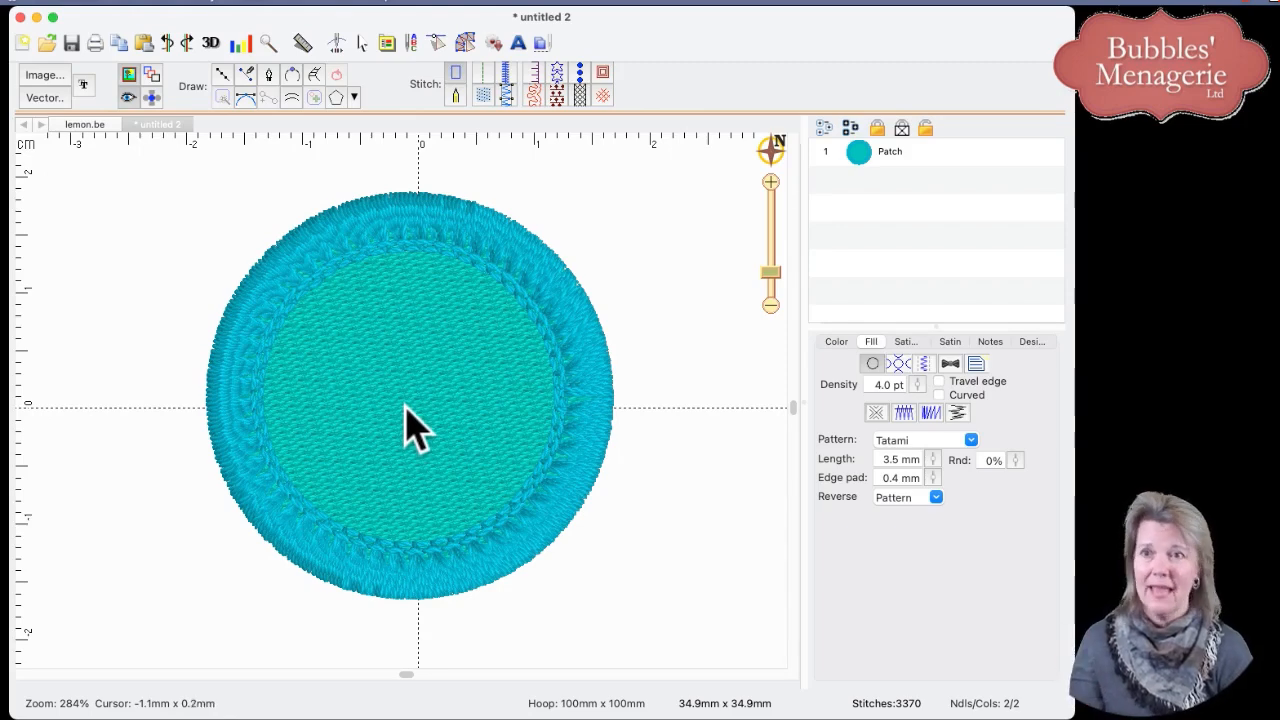
left_click(142, 42)
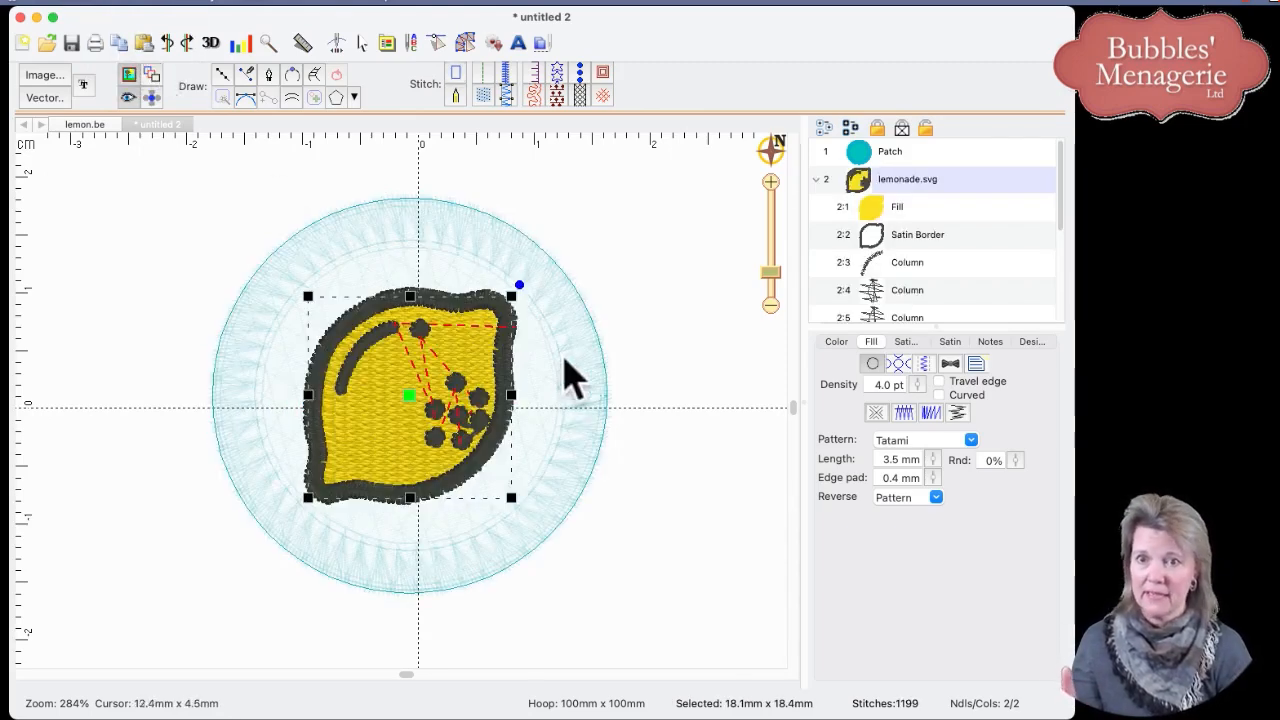
left_click(670, 362)
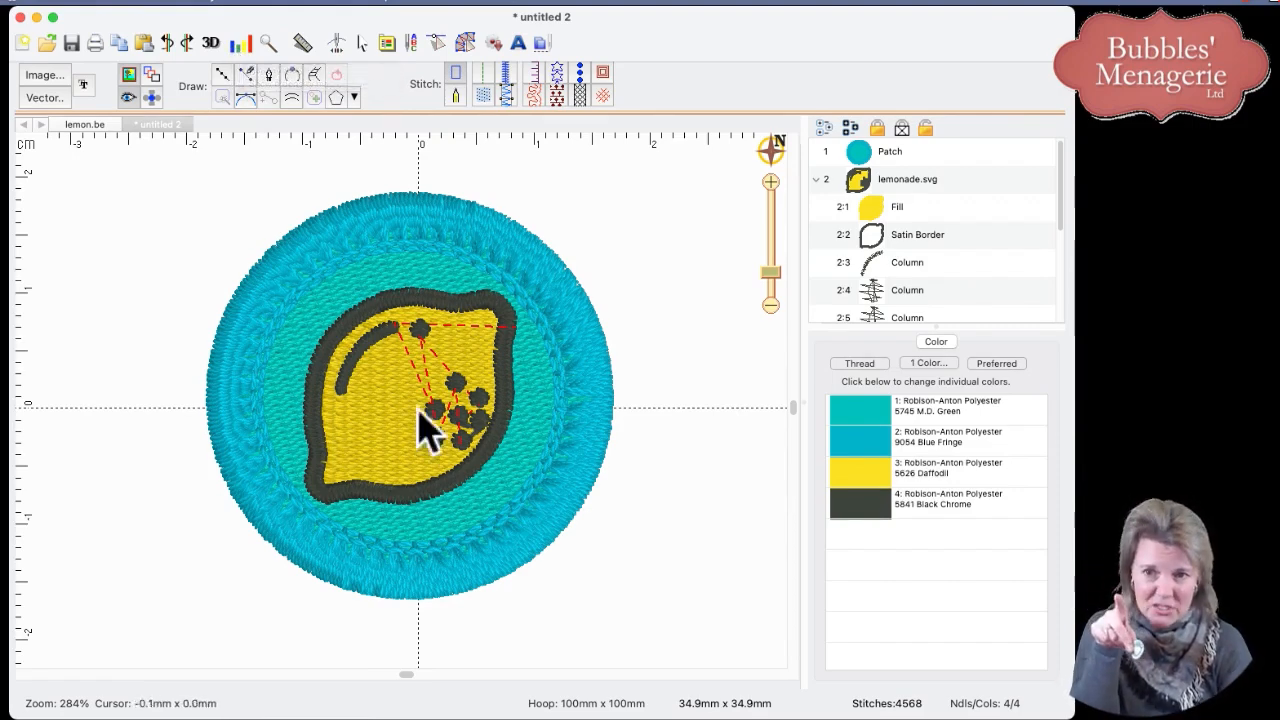
Step: Examine the design's stitch density map and the underlay settings of the yellow lemon fill
left_click(240, 42)
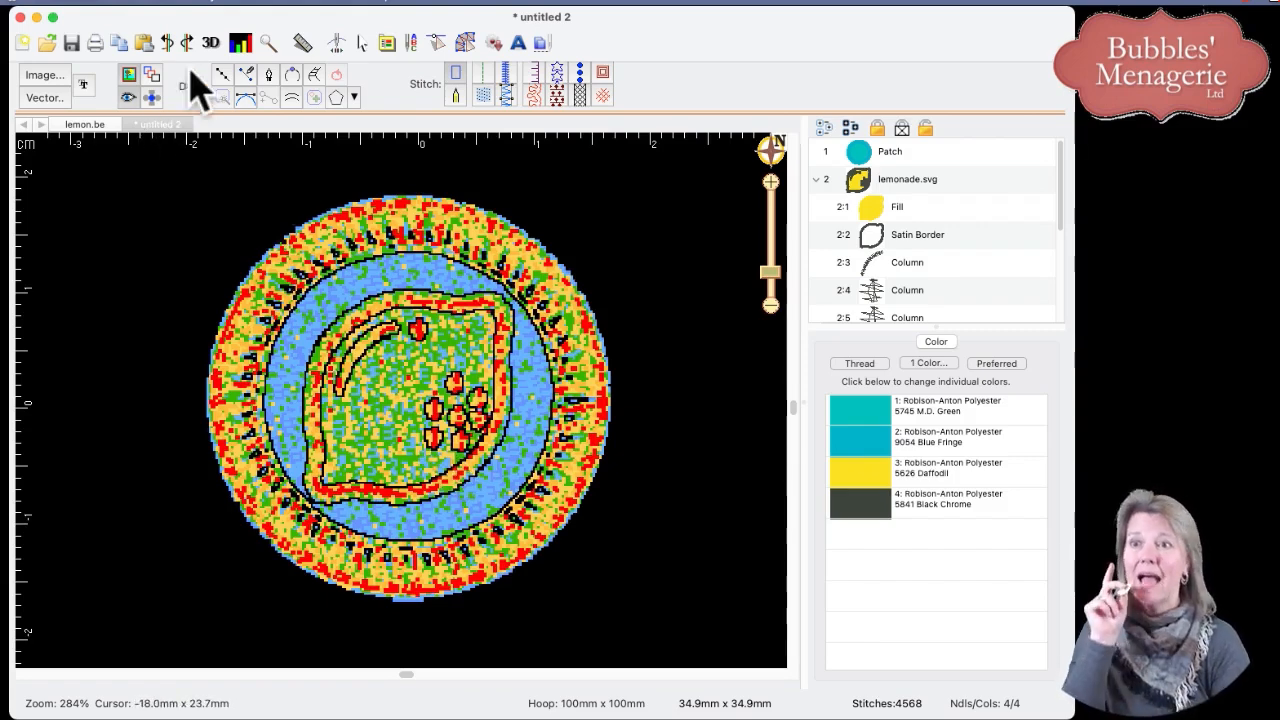
left_click(241, 43)
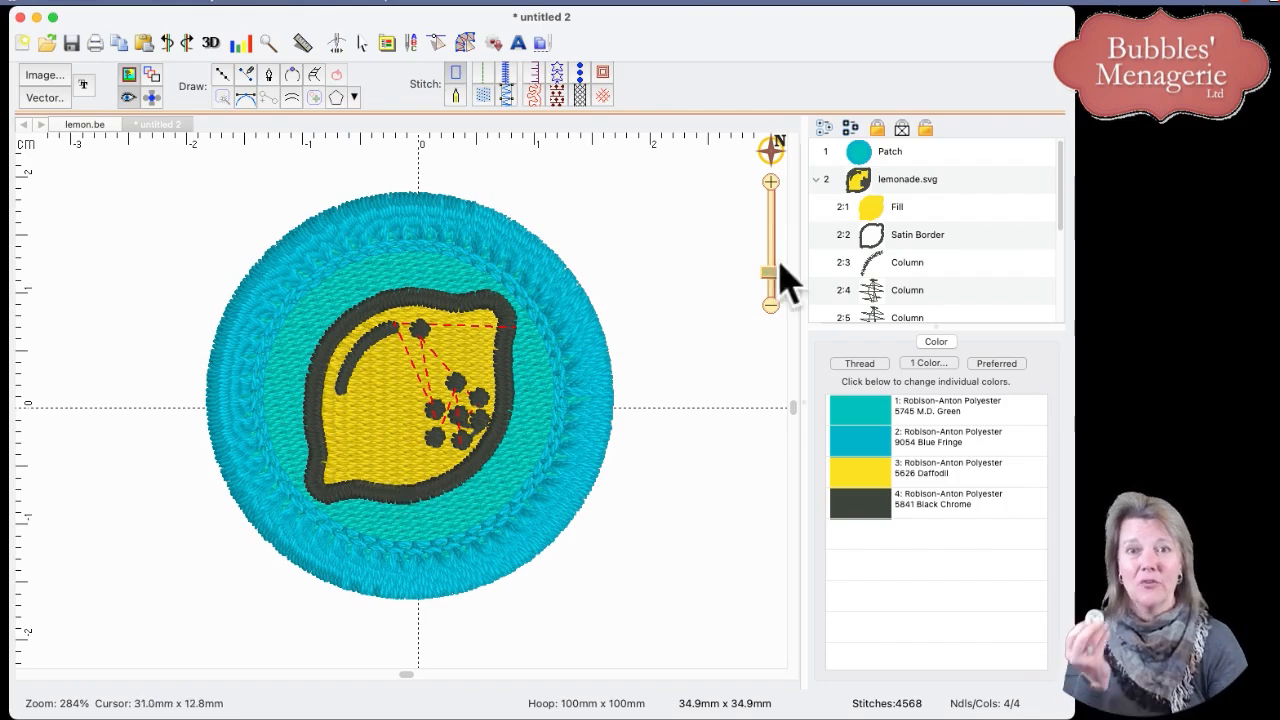
left_click(882, 212)
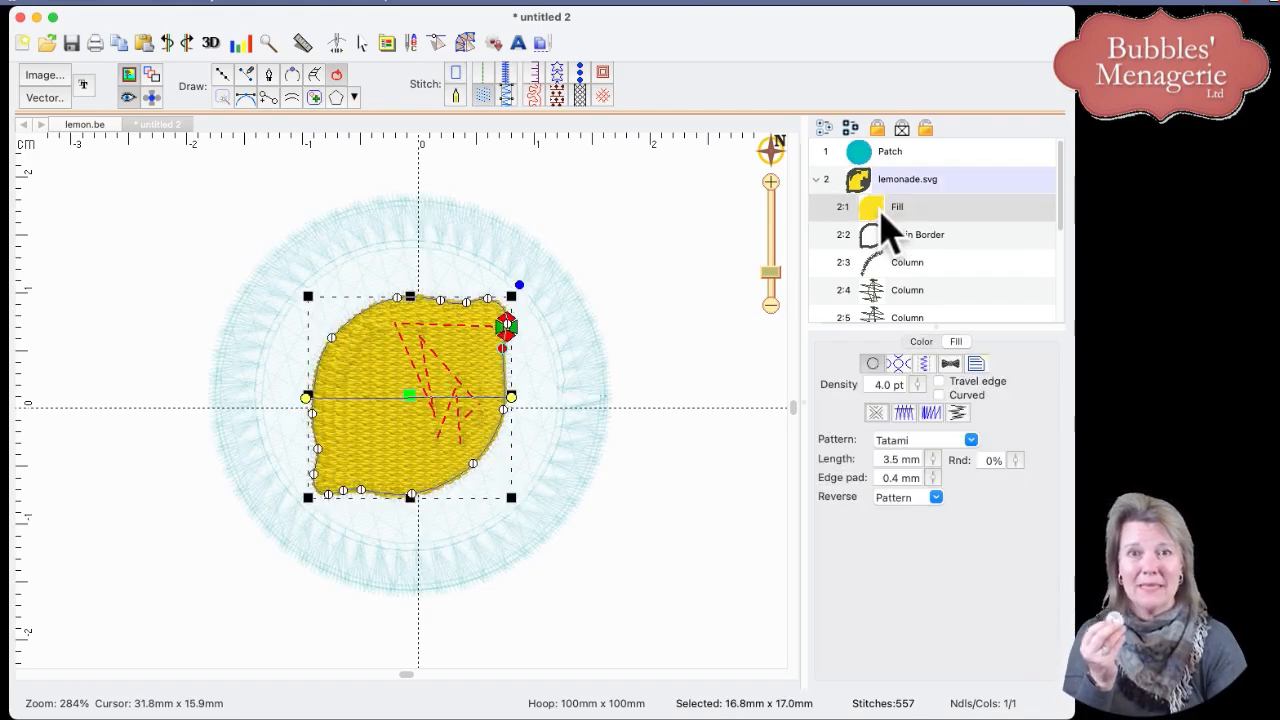
left_click(925, 365)
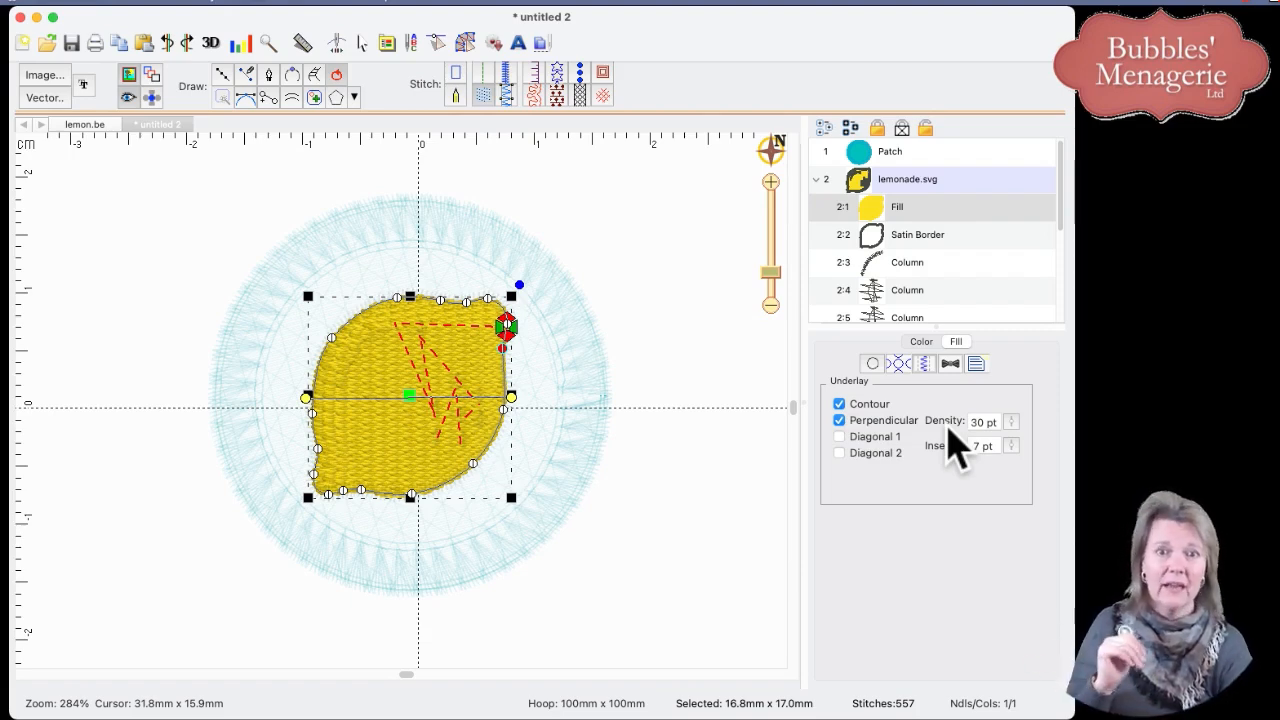
left_click(705, 425)
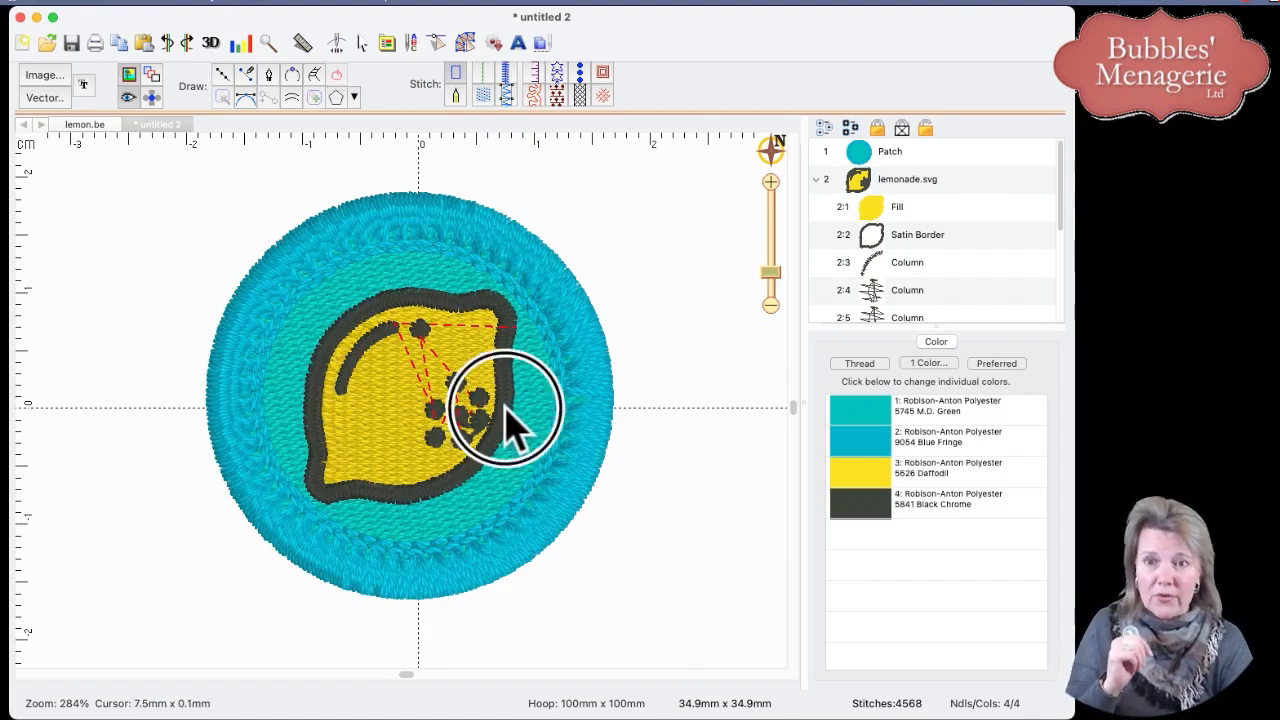
Step: Turn off the Edge Run underlay of the lemon's satin border and recheck the stitch density map
left_click(505, 425)
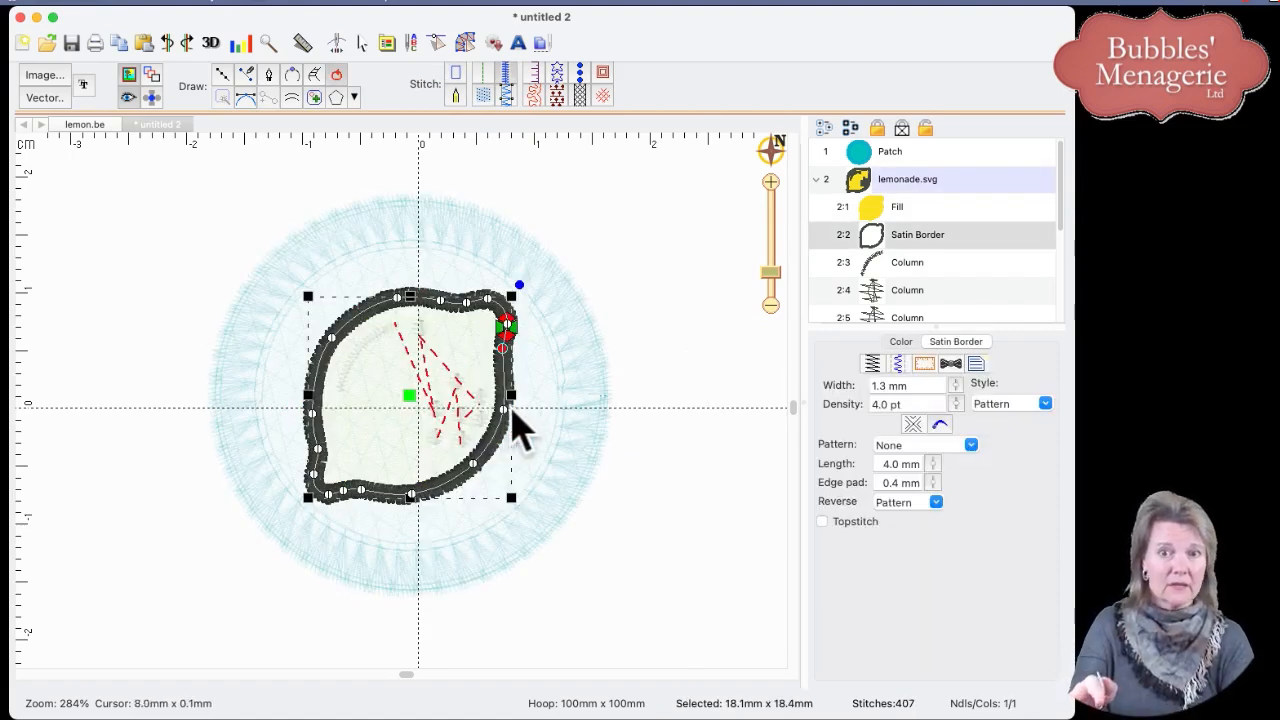
left_click(897, 363)
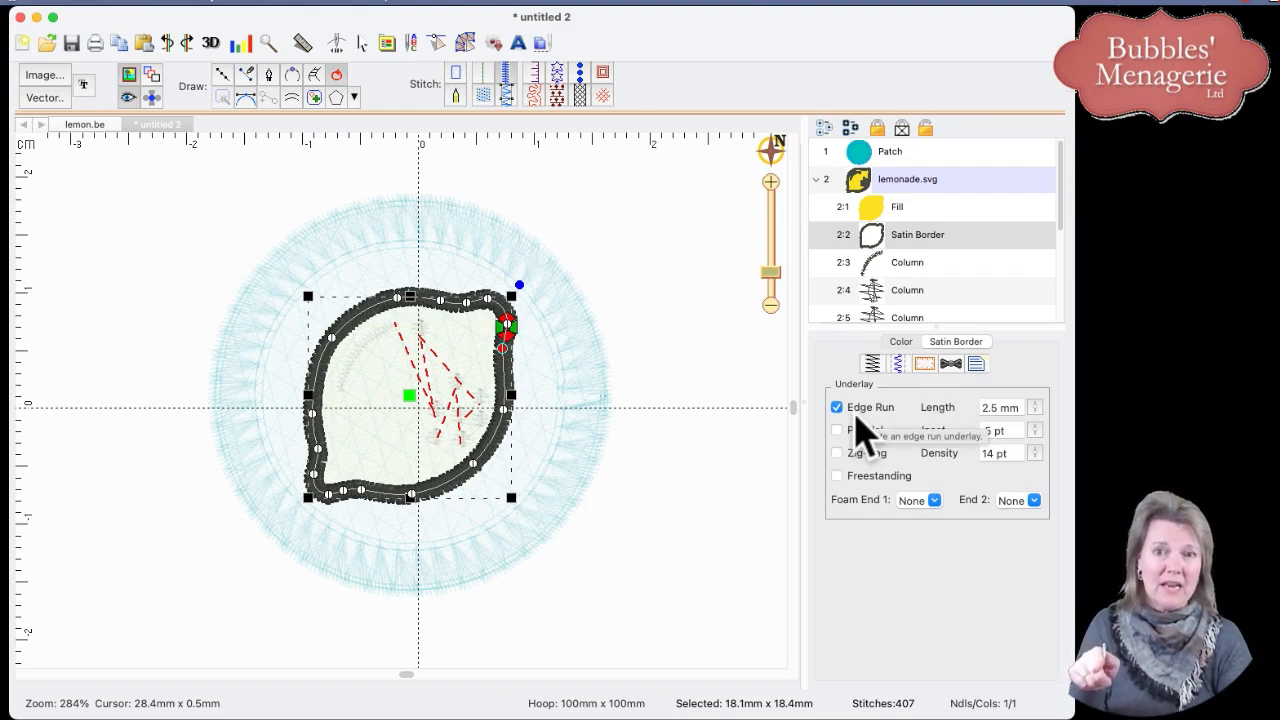
left_click(837, 408)
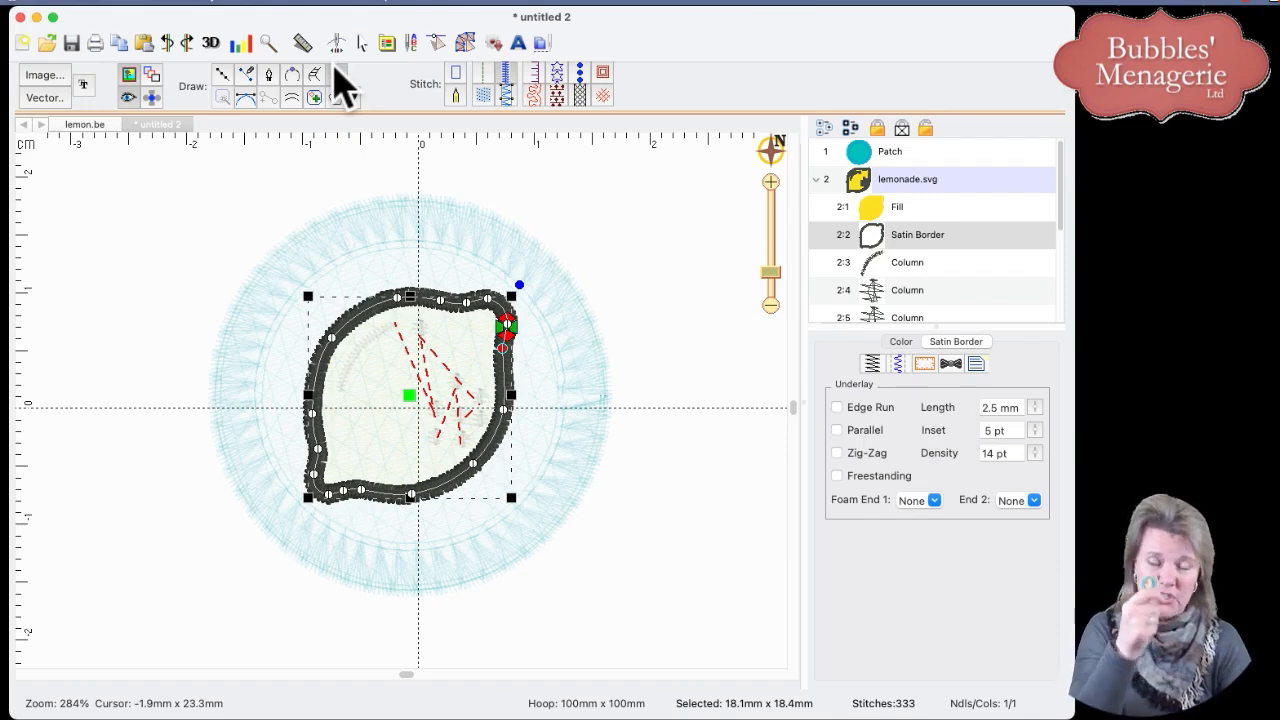
left_click(218, 168)
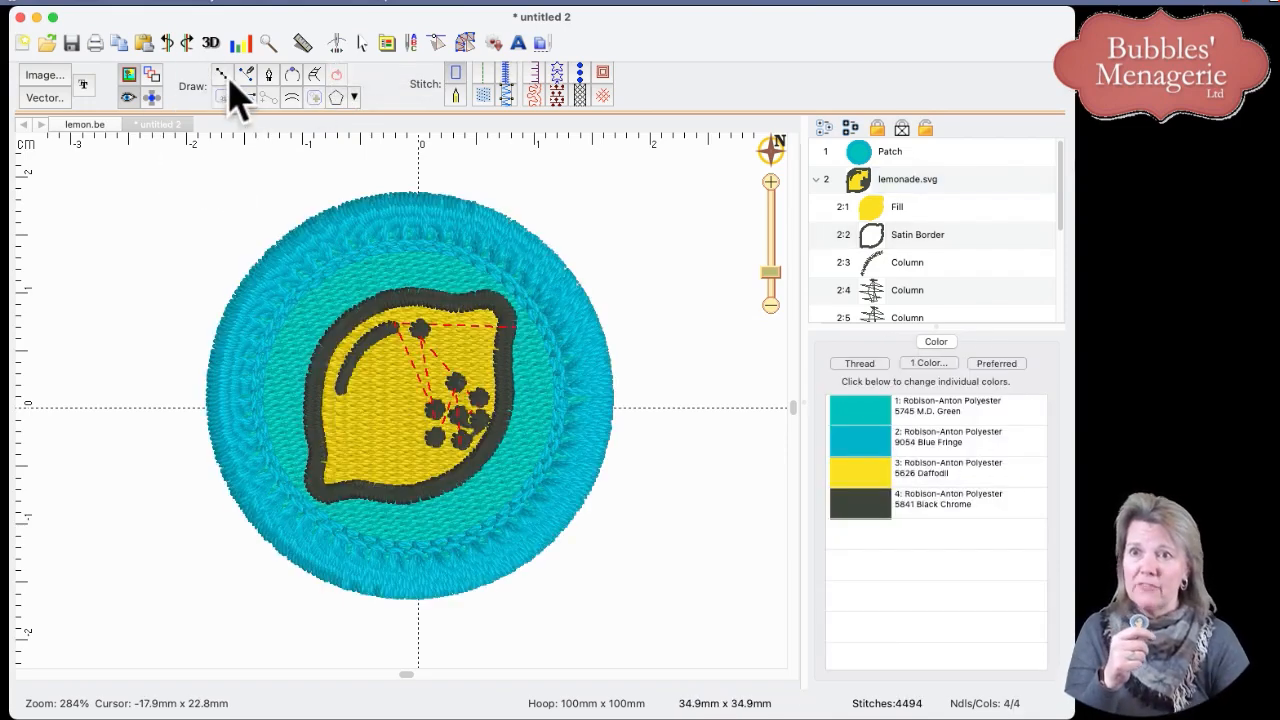
left_click(242, 44)
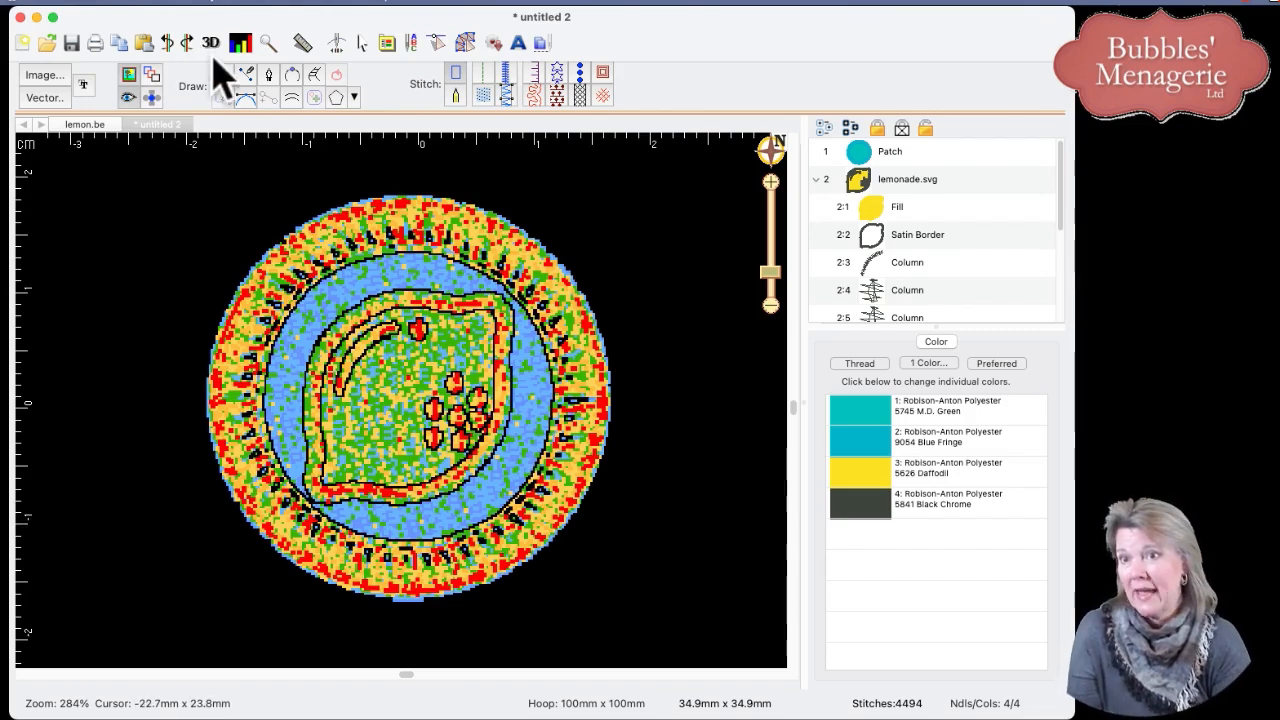
left_click(241, 43)
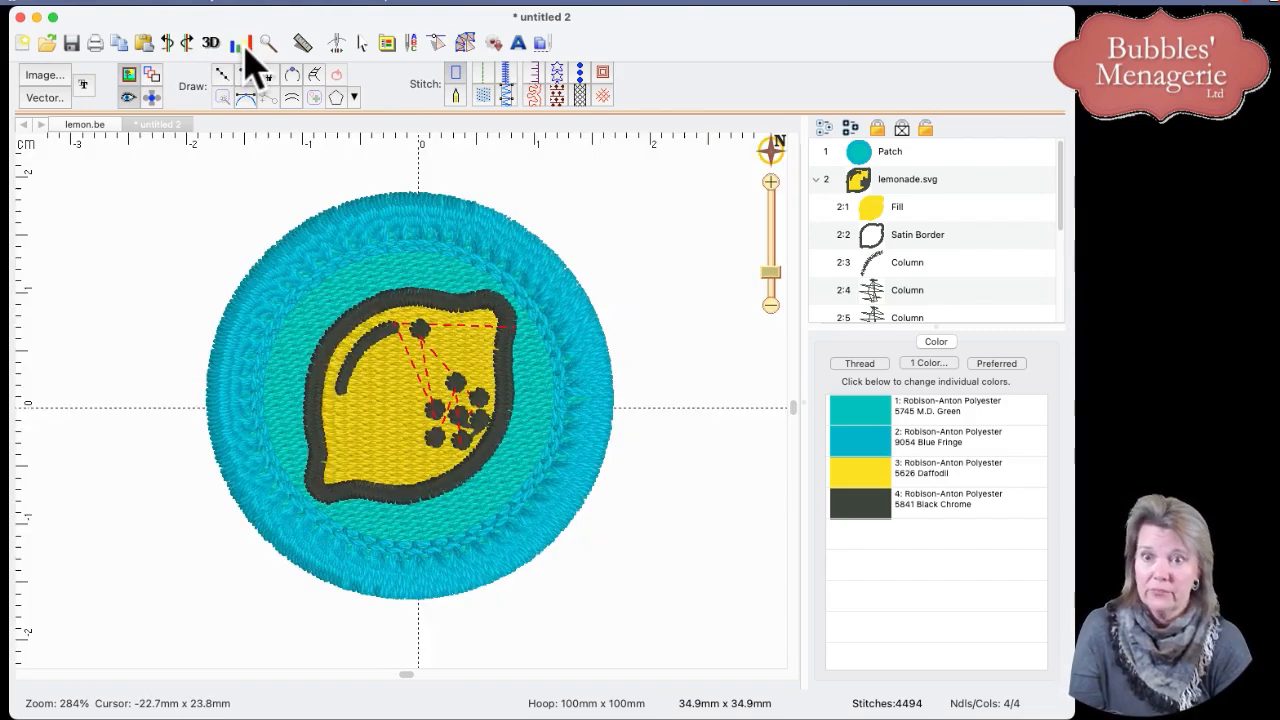